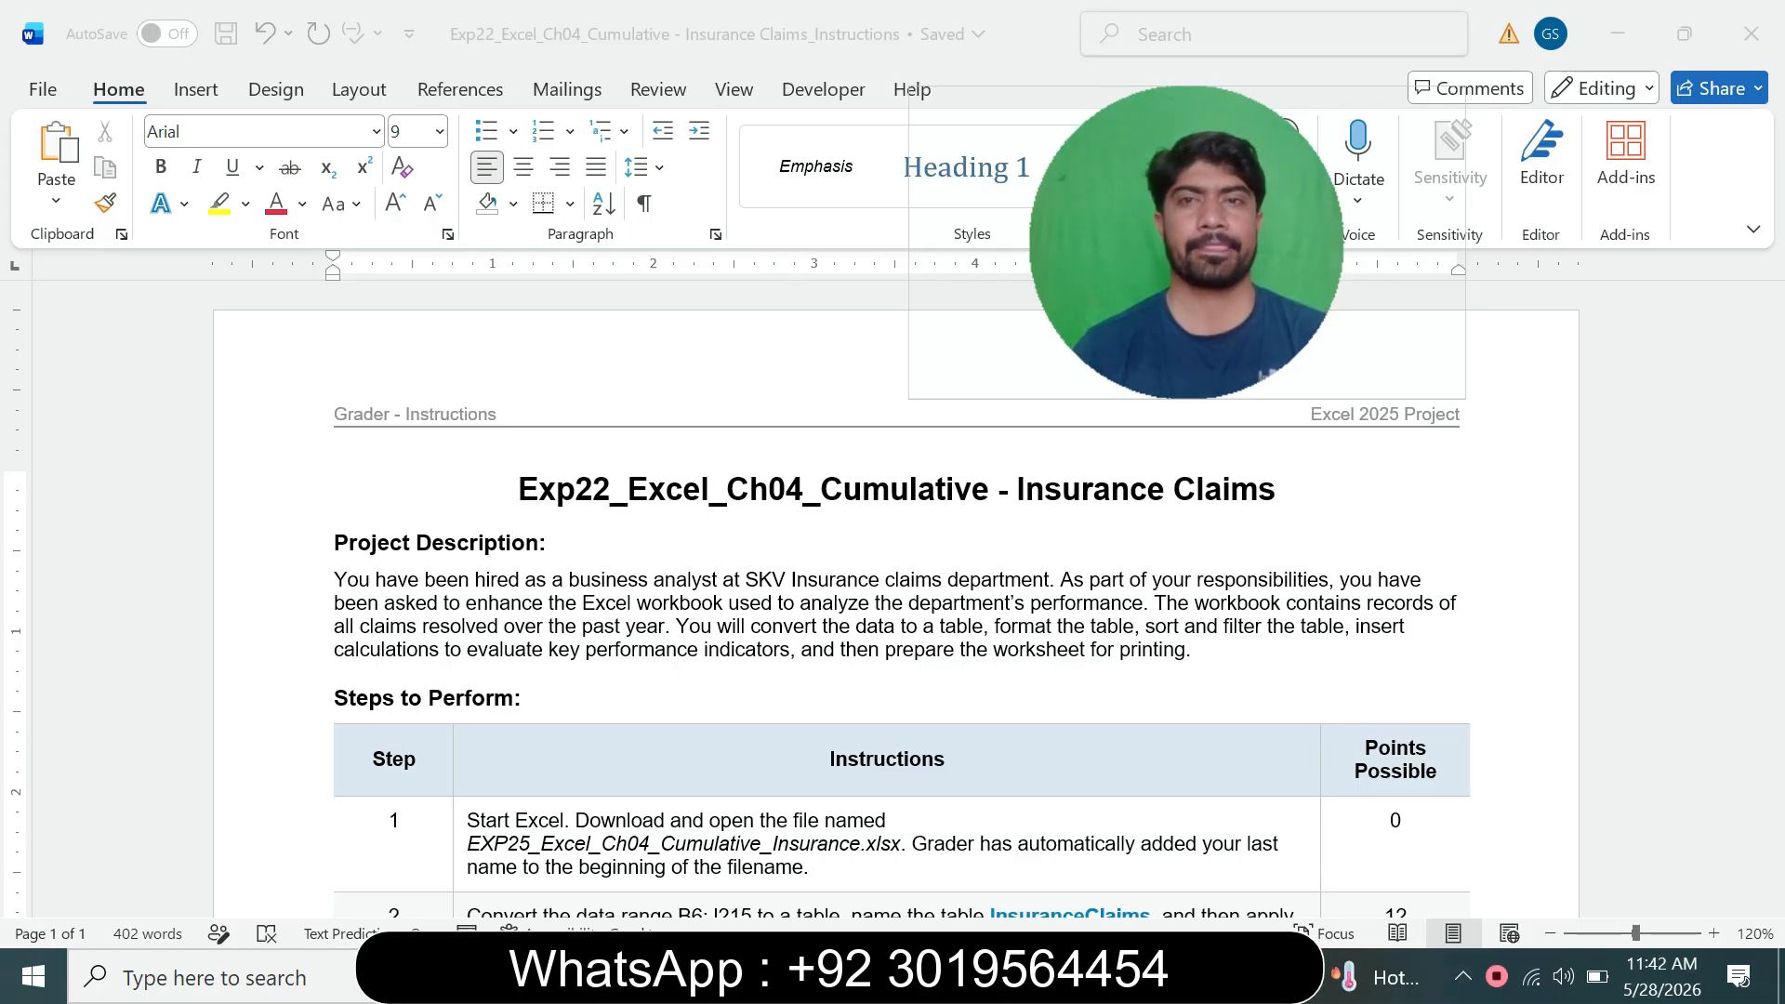
- Read through the project description and all 15 instruction steps, and return to the beginning of the document
{"action": "left_click", "coordinate": [1075, 580]}
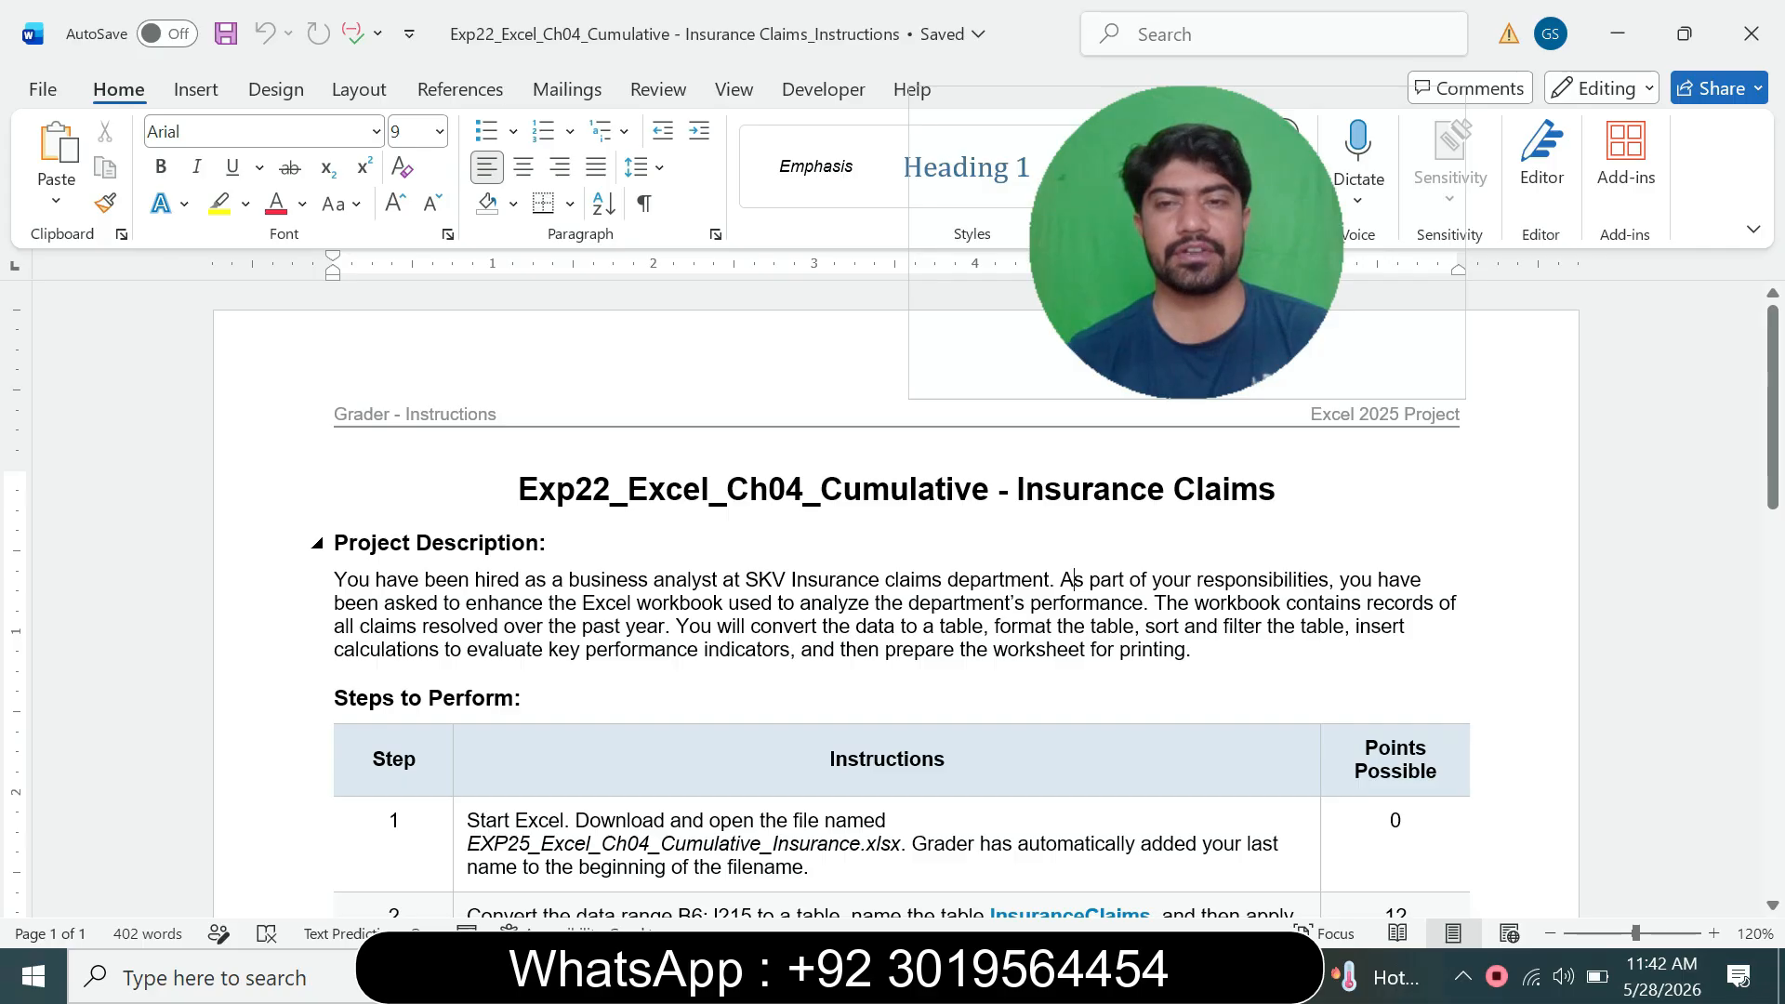
{"action": "left_click", "coordinate": [335, 518]}
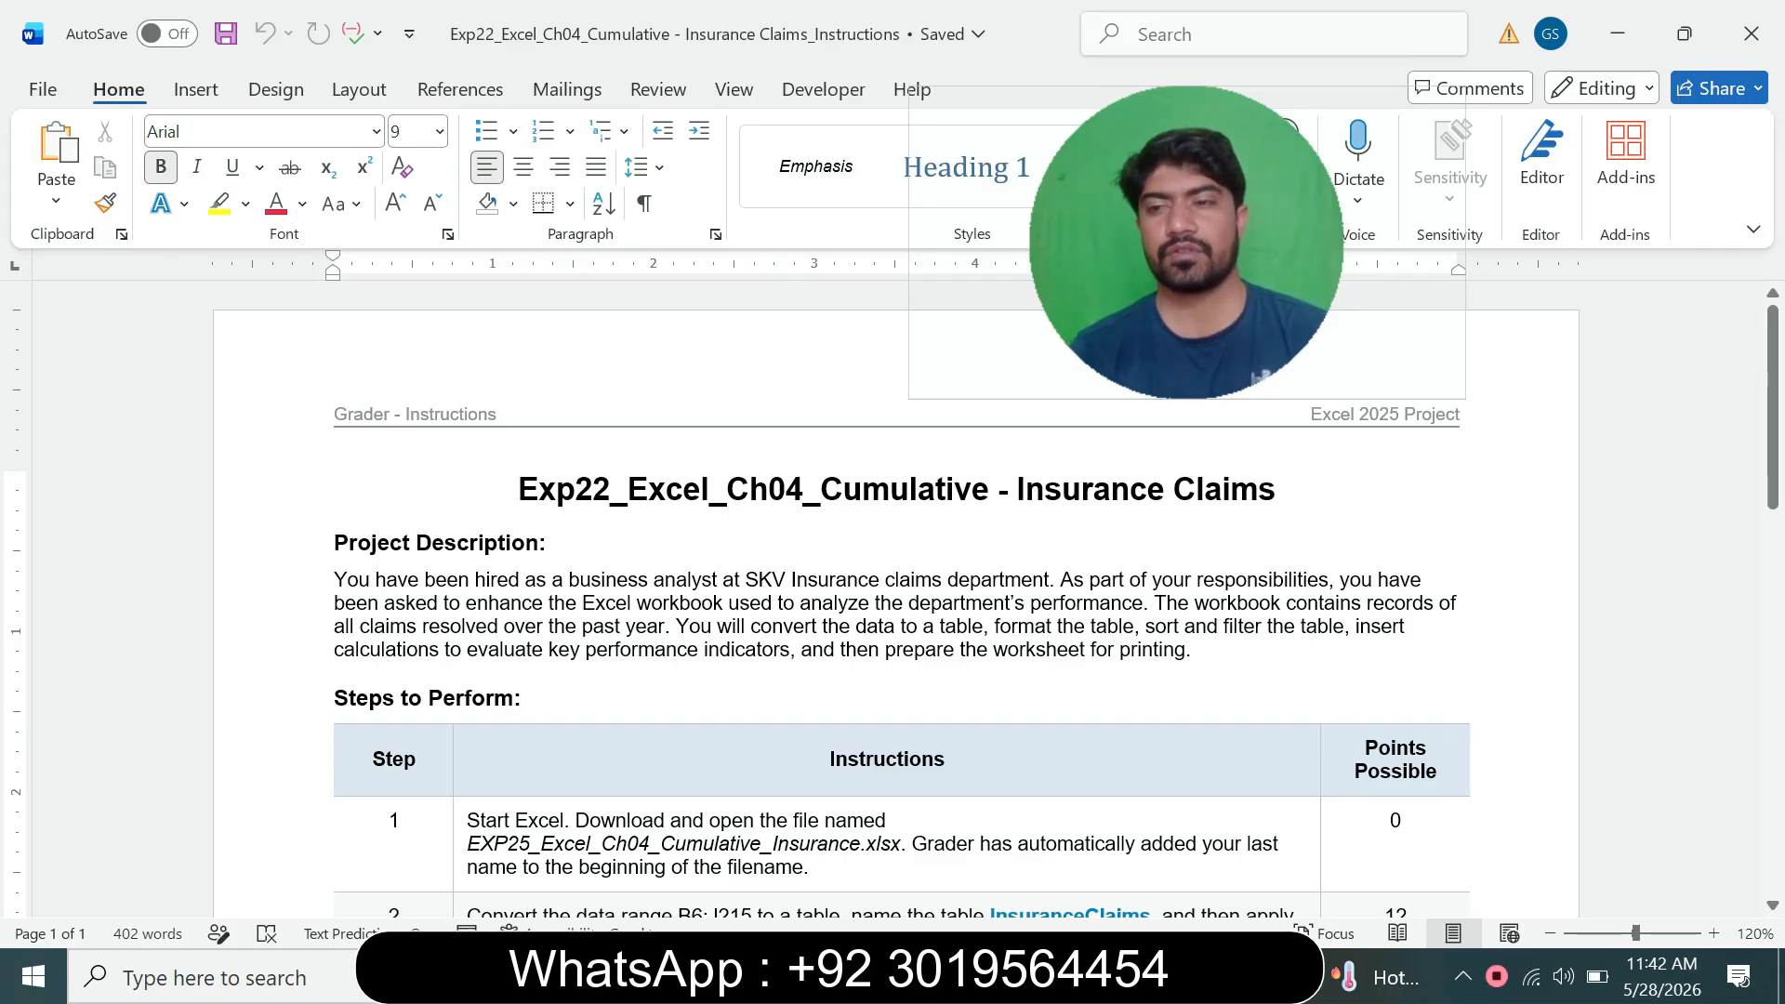
{"action": "scroll", "coordinate": [902, 604], "scroll_direction": "down", "scroll_amount": 3}
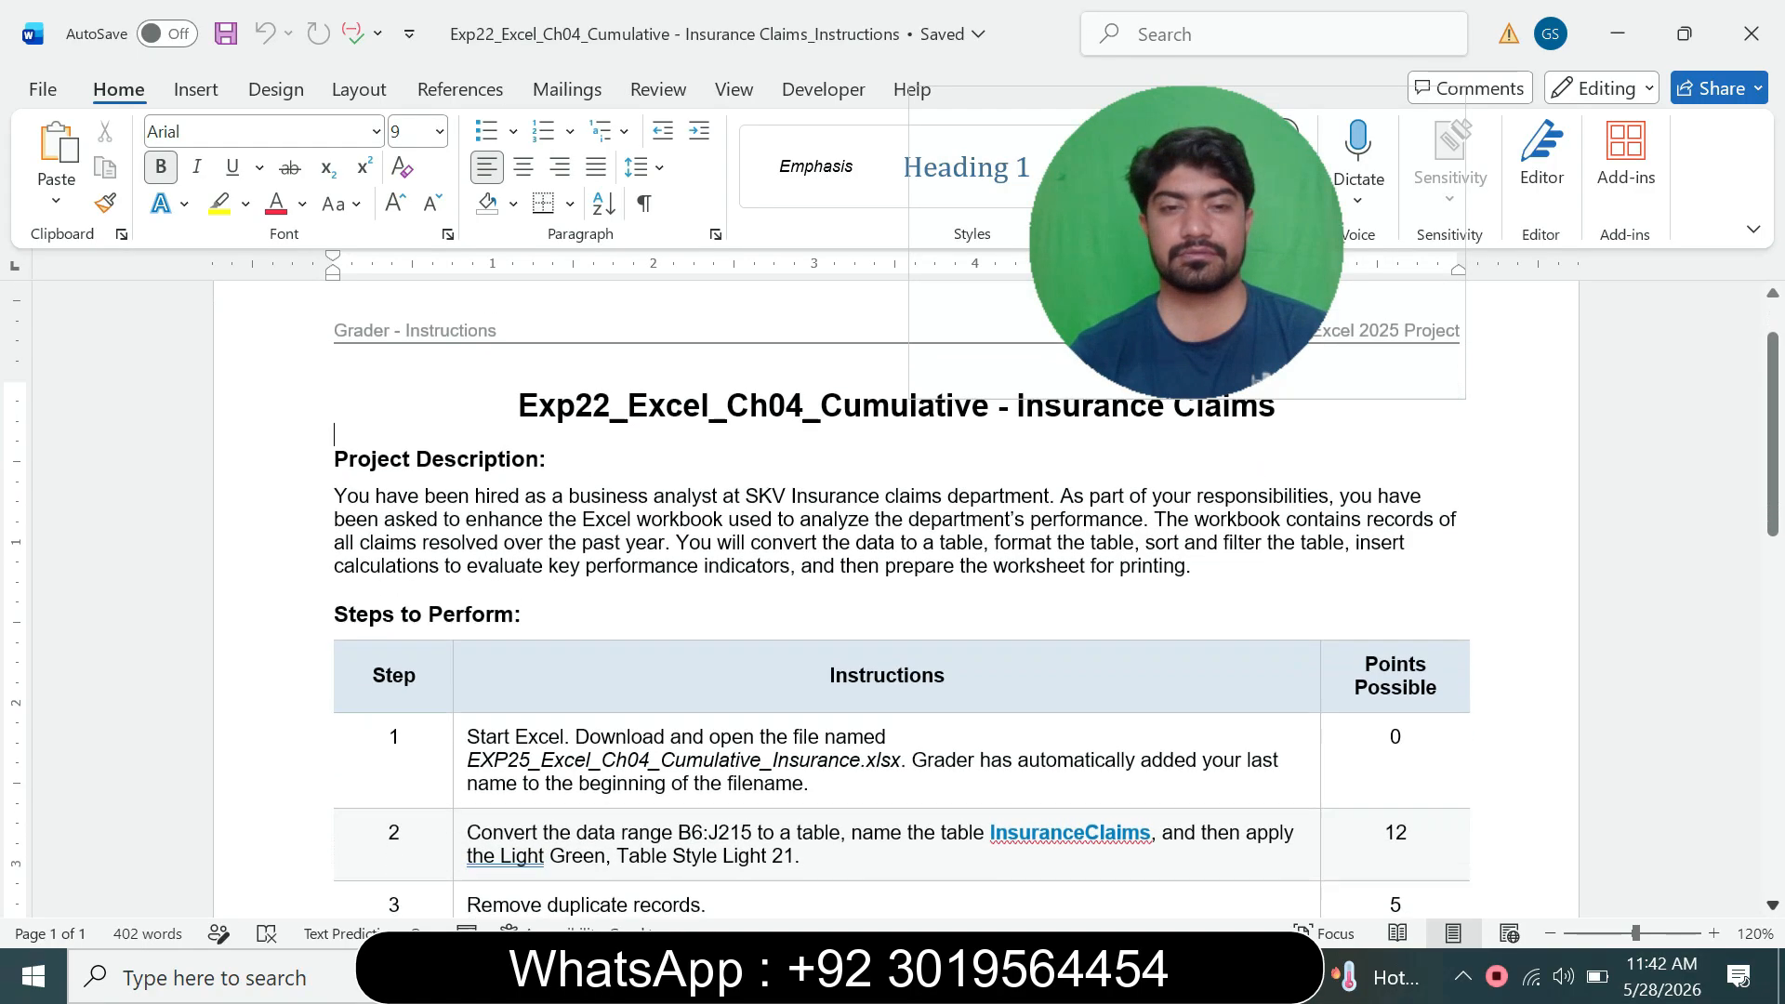
{"action": "scroll", "coordinate": [902, 604], "scroll_direction": "down", "scroll_amount": 5}
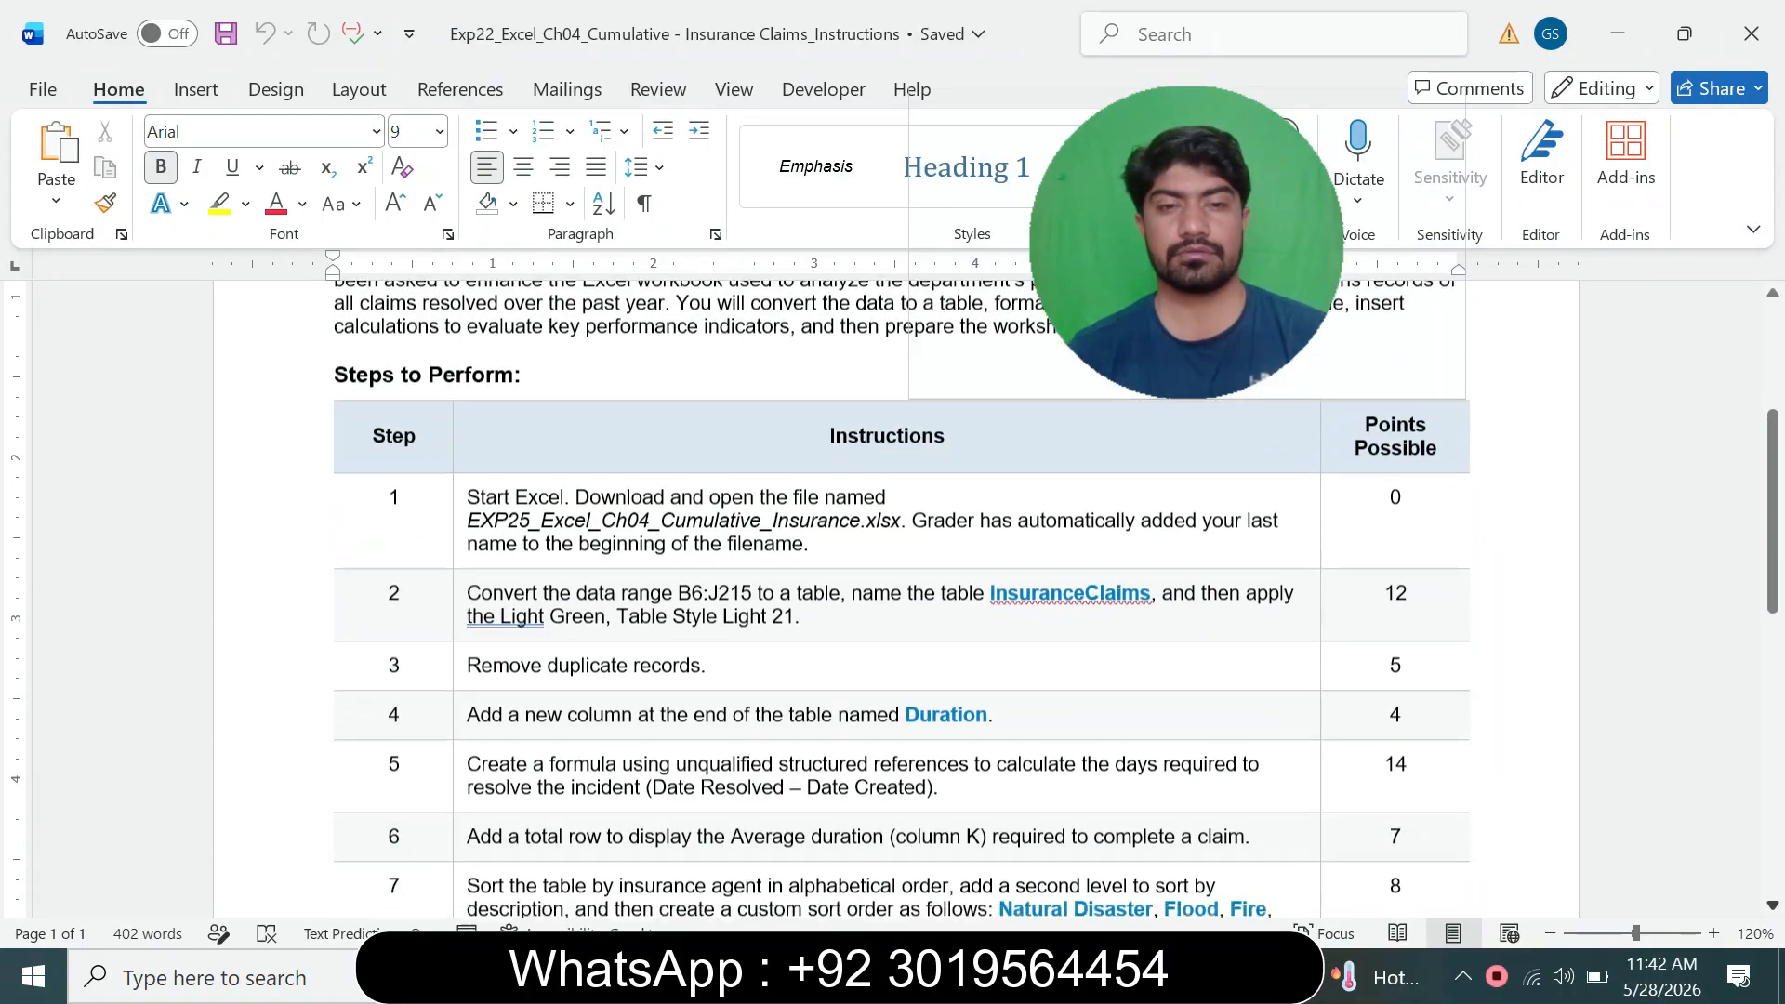
{"action": "scroll", "coordinate": [902, 604], "scroll_direction": "down", "scroll_amount": 5}
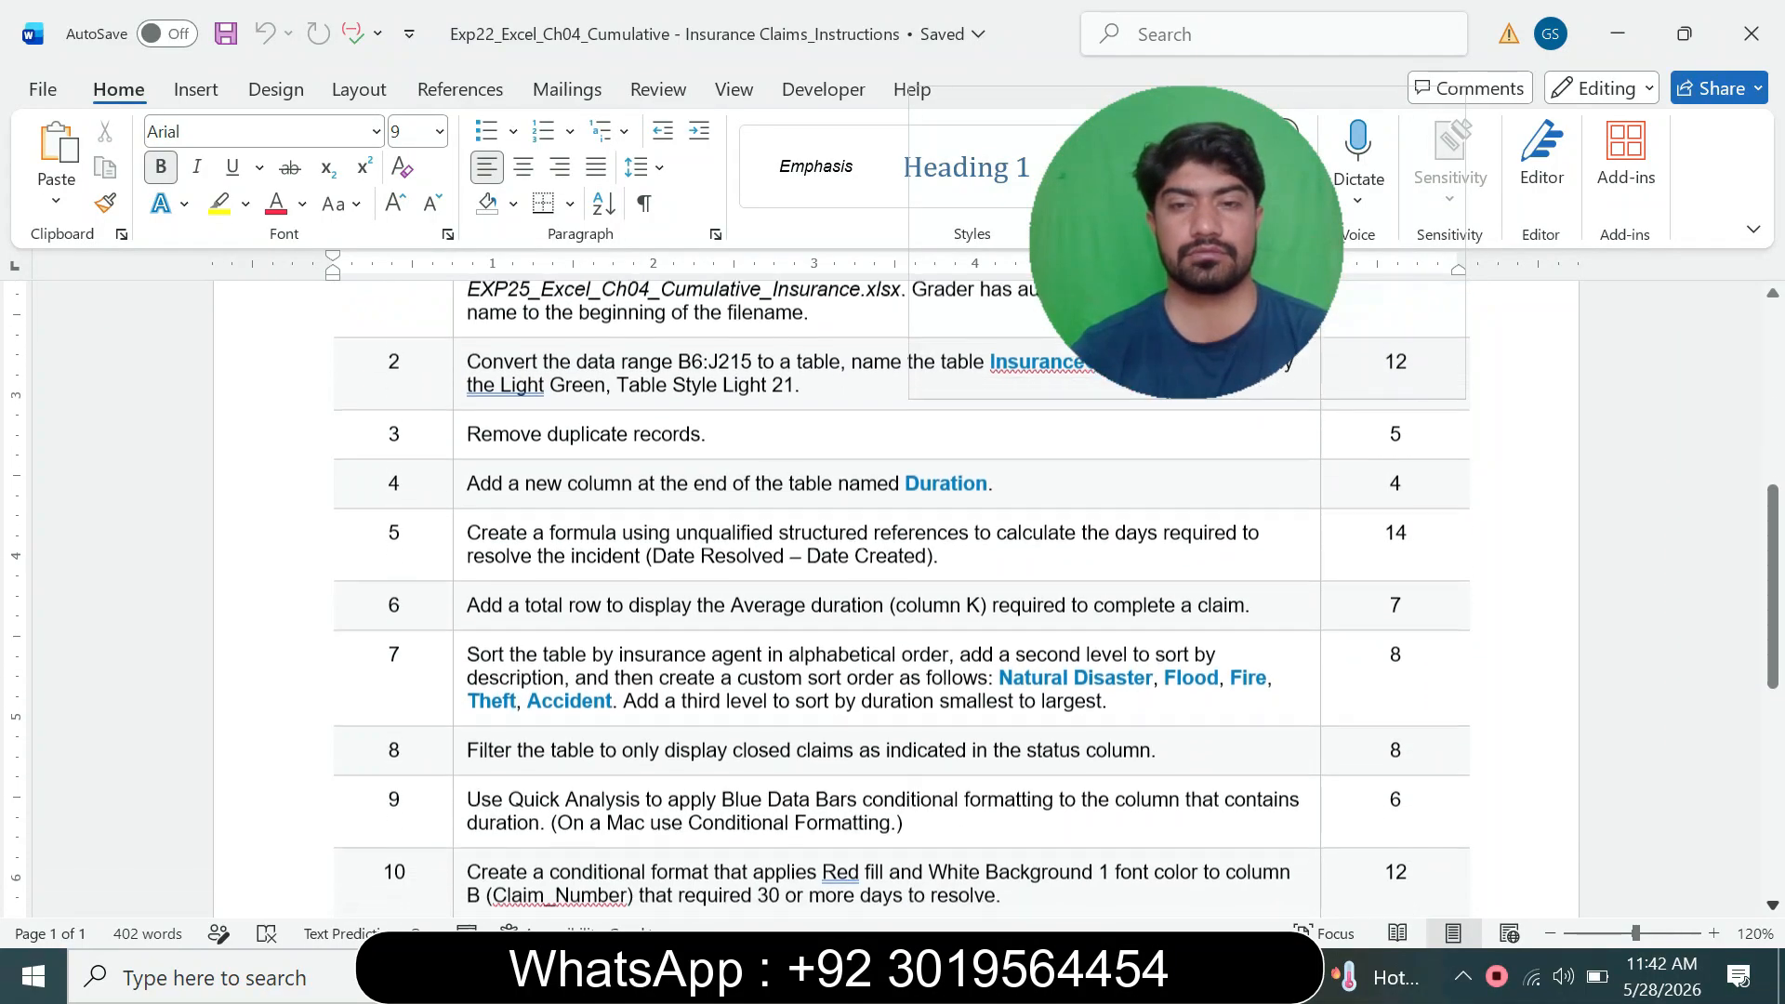
{"action": "scroll", "coordinate": [901, 605], "scroll_direction": "down", "scroll_amount": 5}
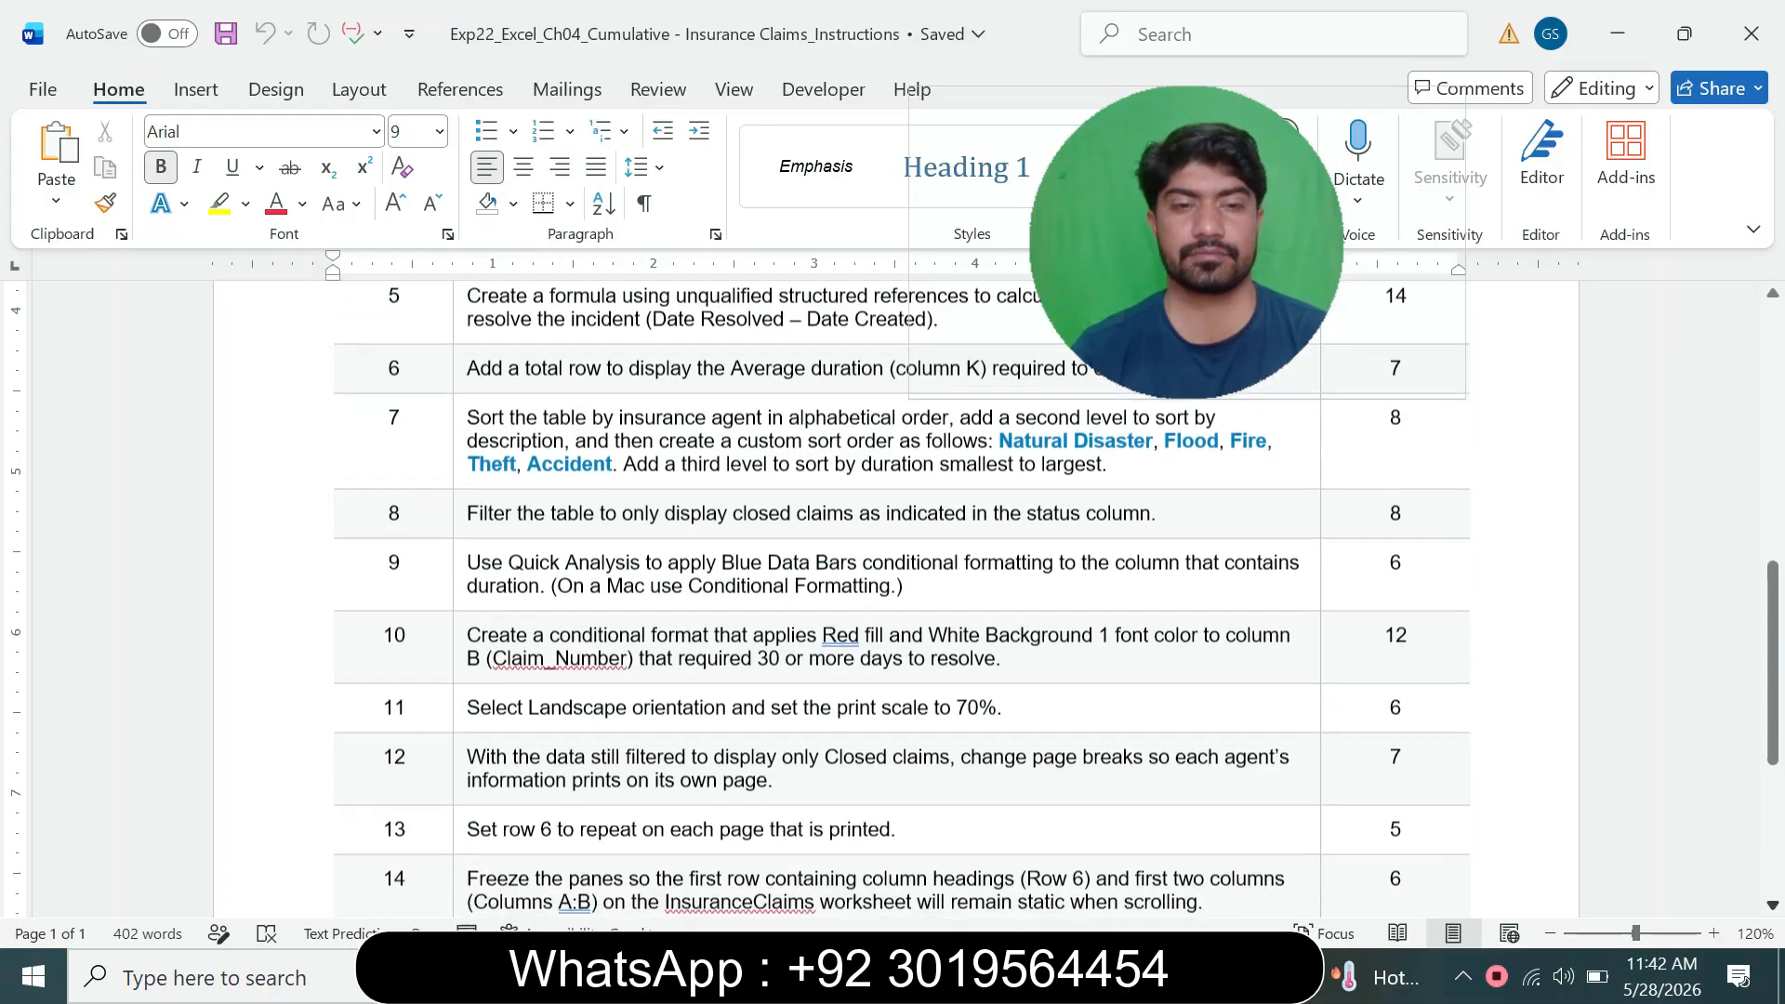
{"action": "scroll", "coordinate": [902, 604], "scroll_direction": "down", "scroll_amount": 3}
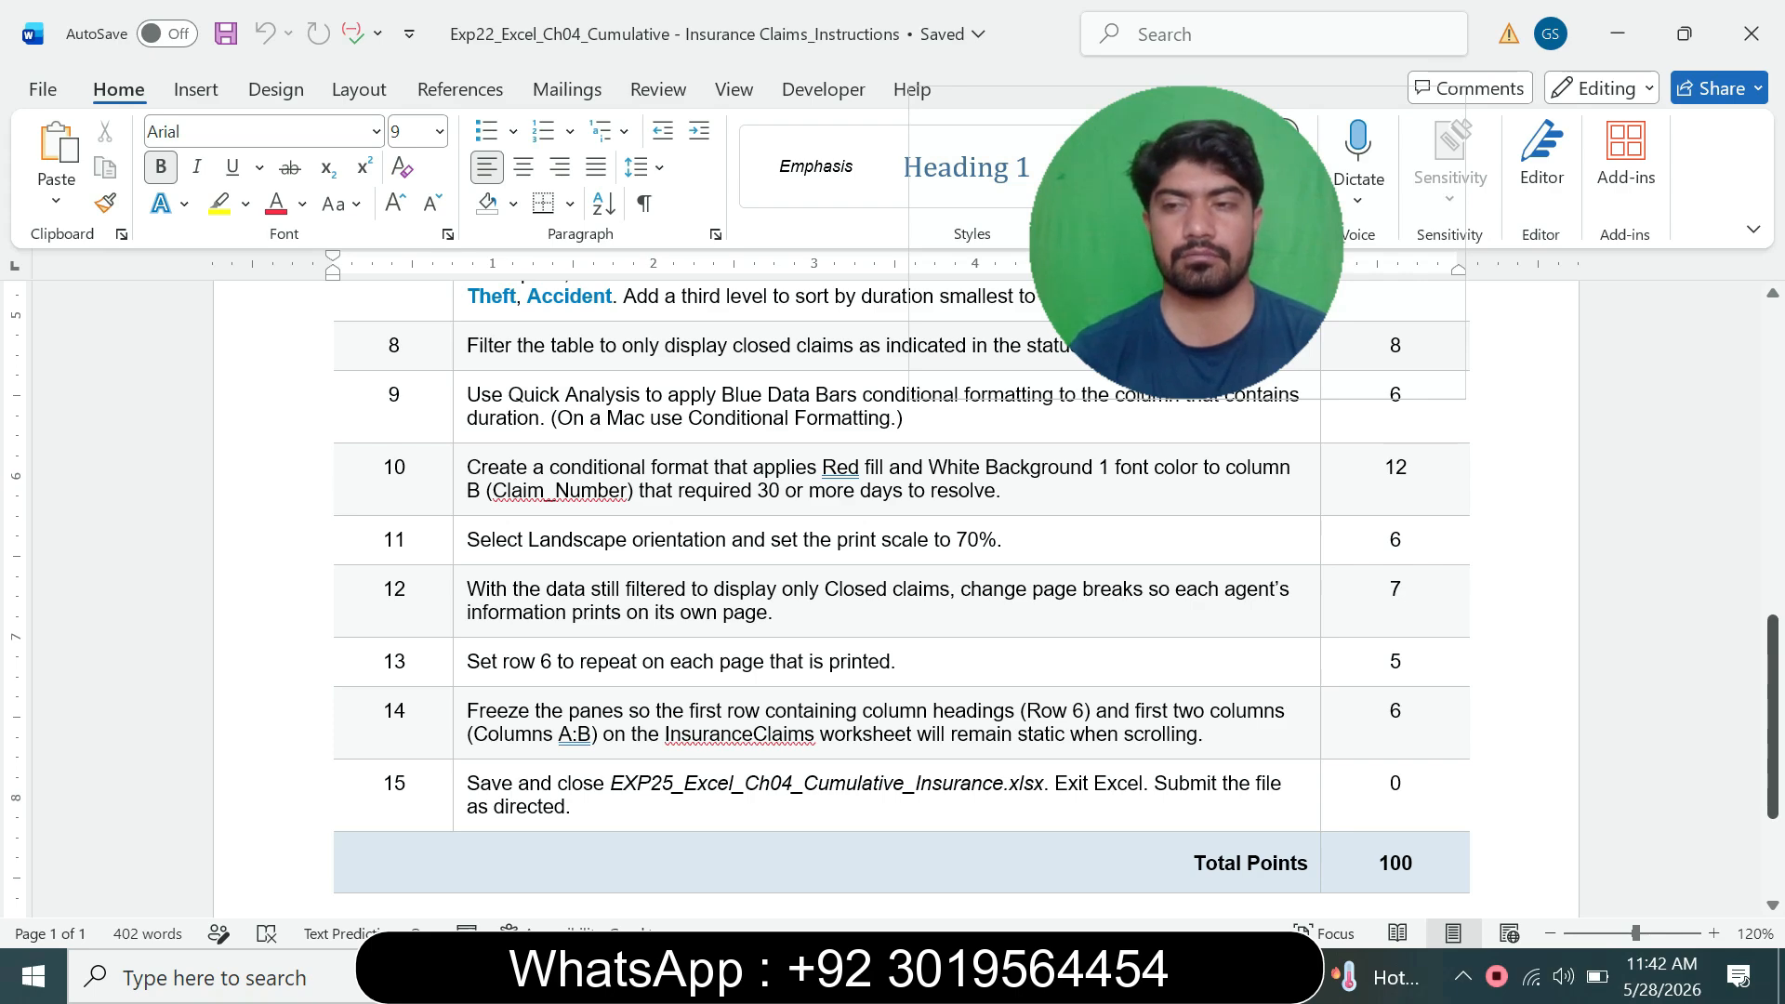
{"action": "key", "text": "ctrl+Home"}
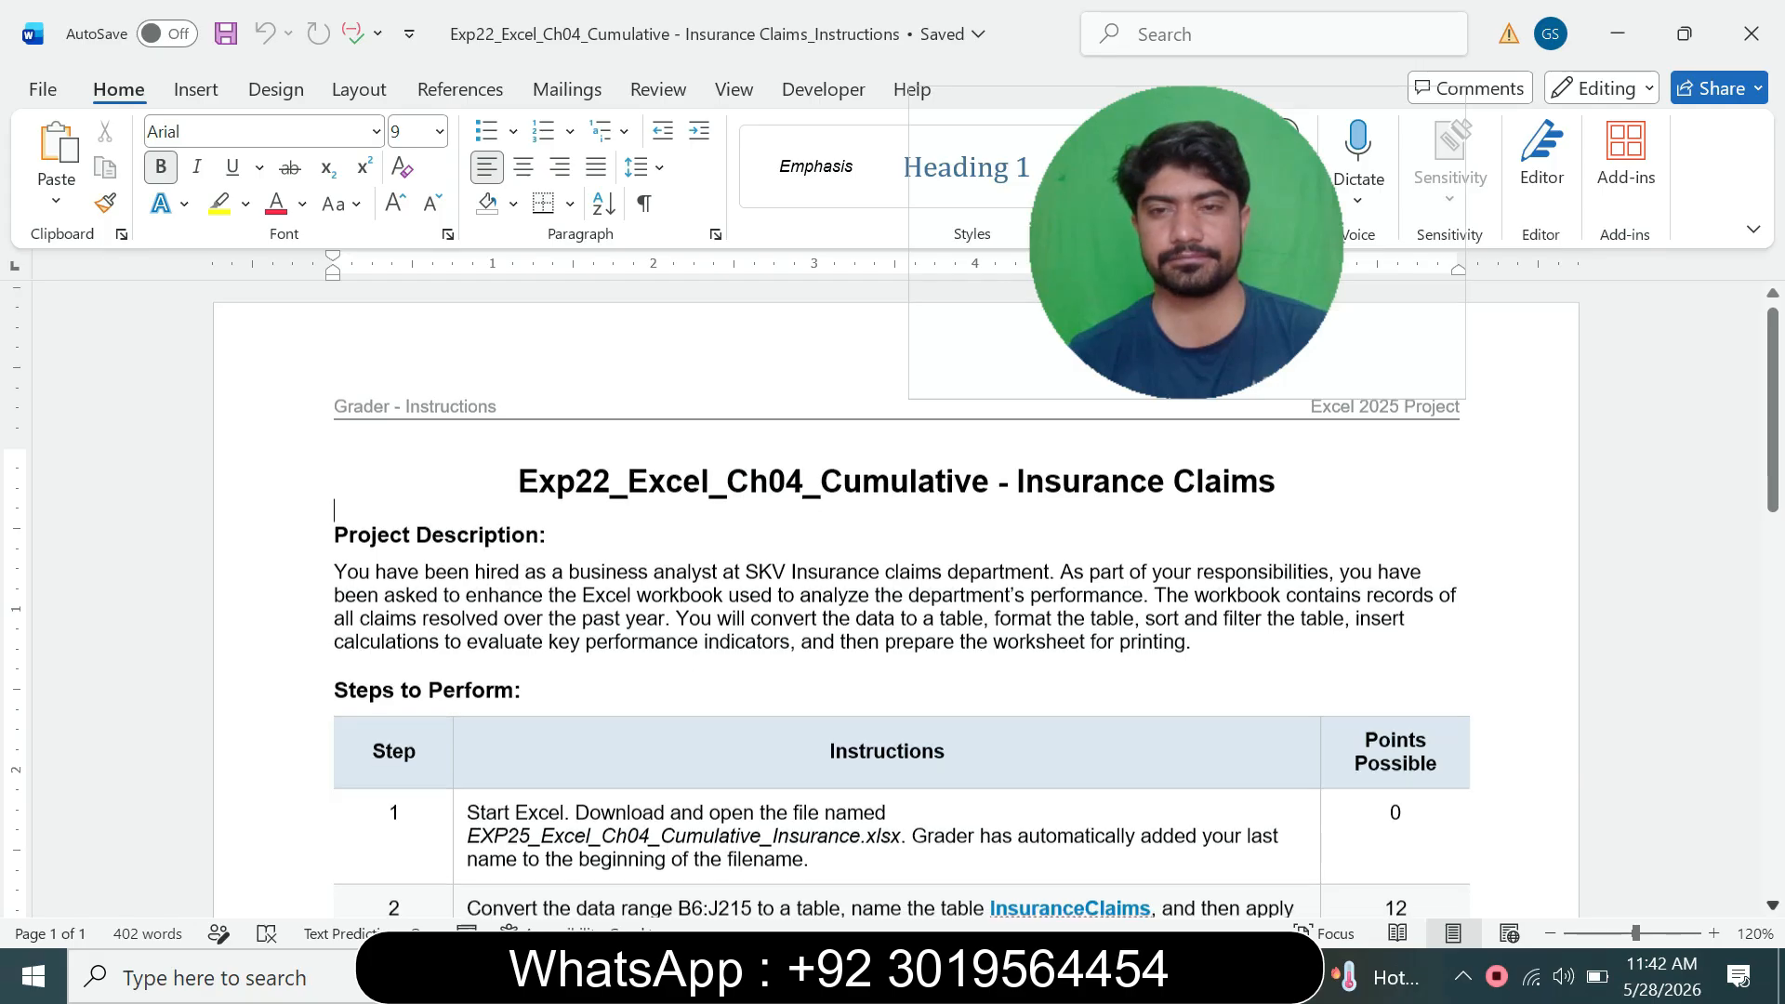
- Highlight the step 1 instruction text in yellow
{"action": "scroll", "coordinate": [901, 604], "scroll_direction": "down", "scroll_amount": 3}
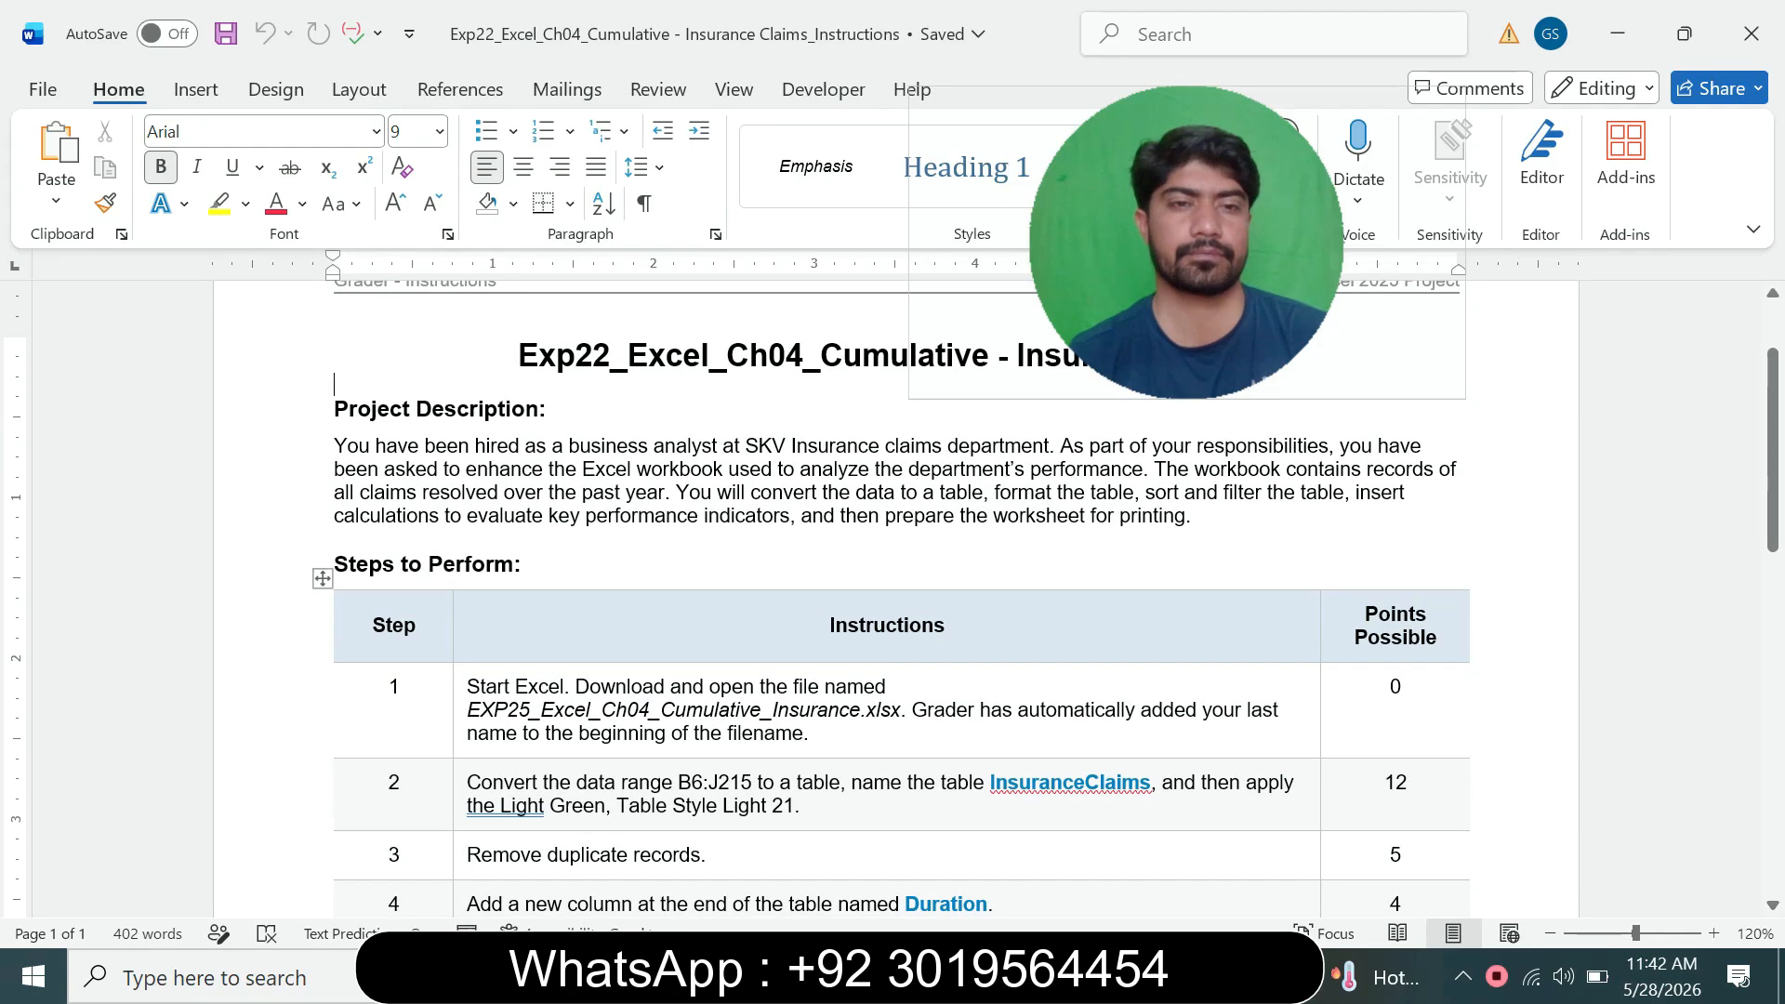
{"action": "left_click", "coordinate": [460, 718]}
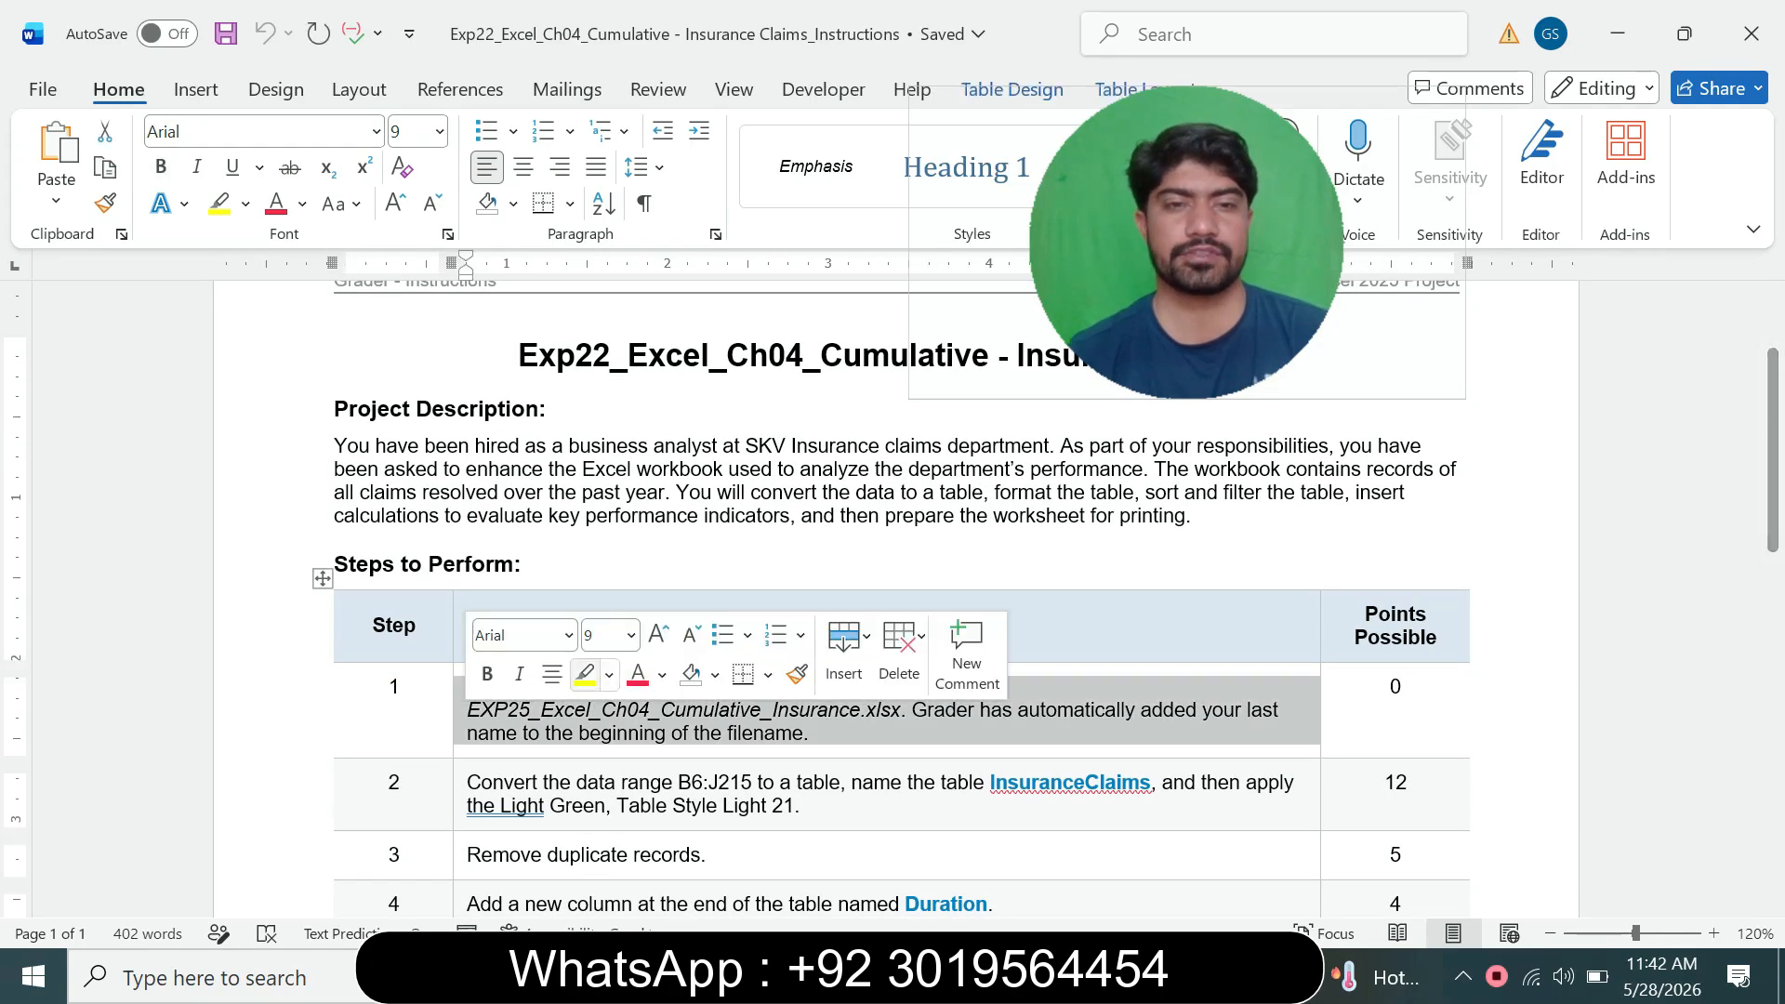
{"action": "left_click", "coordinate": [584, 674]}
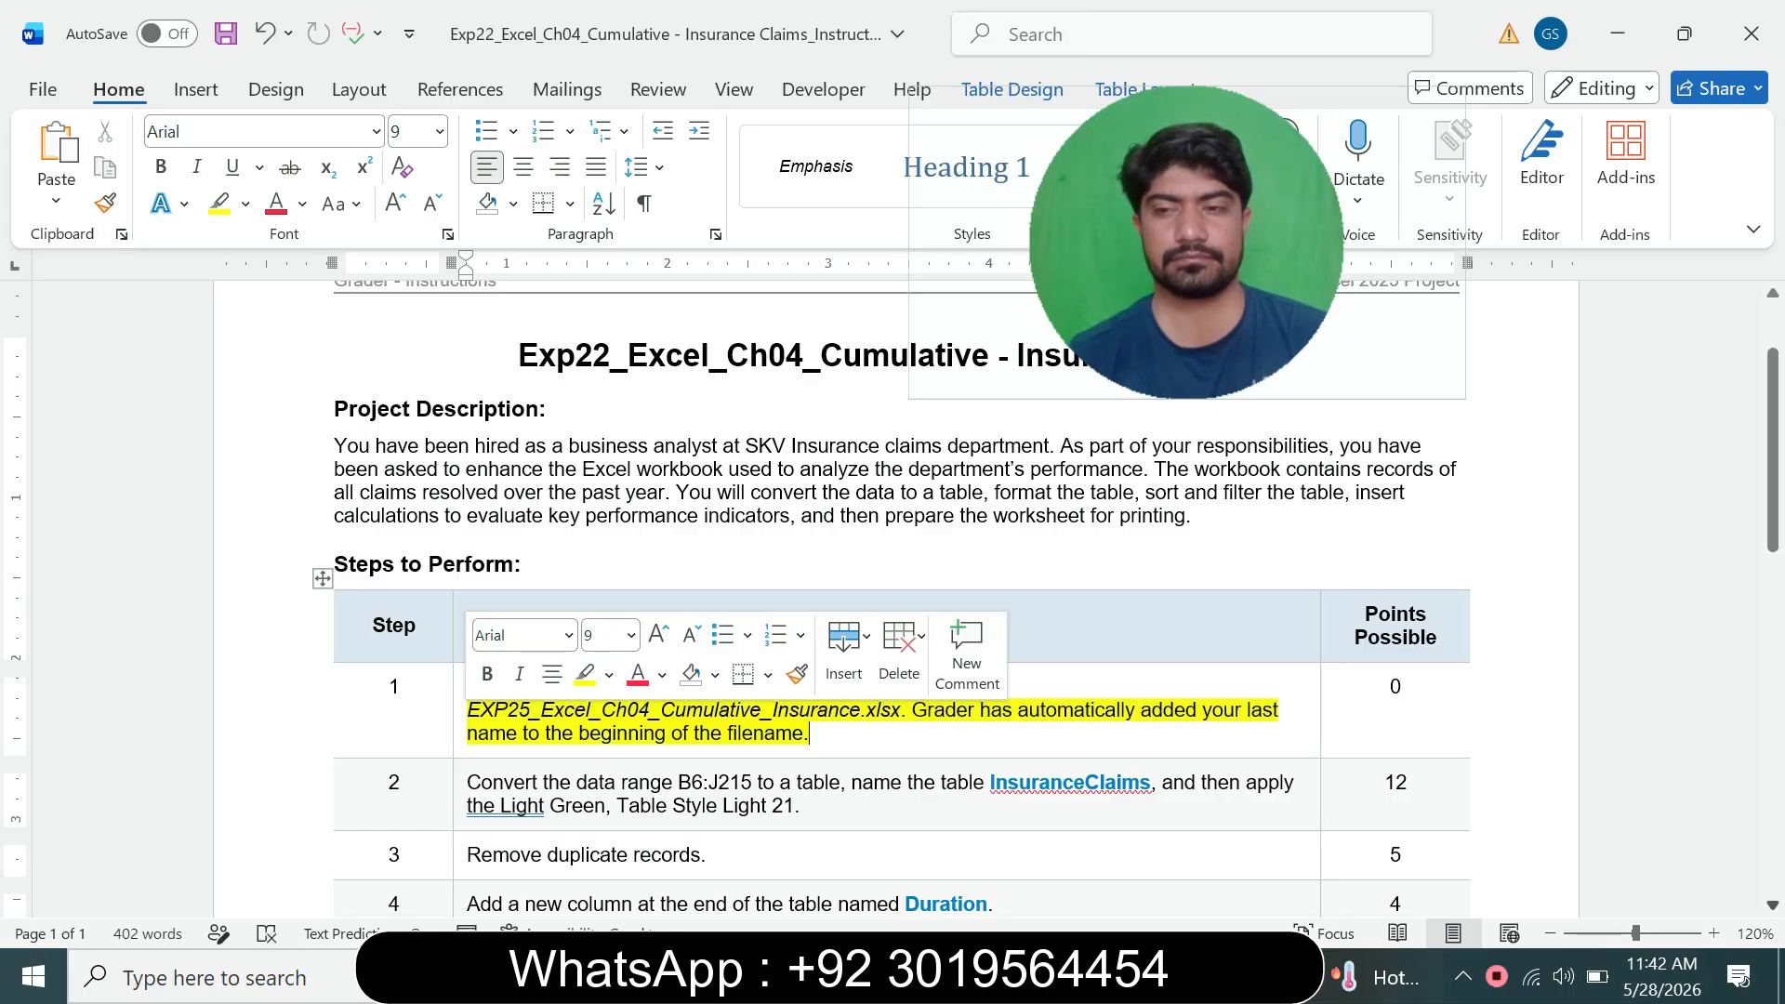
- Switch to Excel to view the insurance claims workbook and return to the Word instructions
{"action": "scroll", "coordinate": [902, 604], "scroll_direction": "down", "scroll_amount": 5}
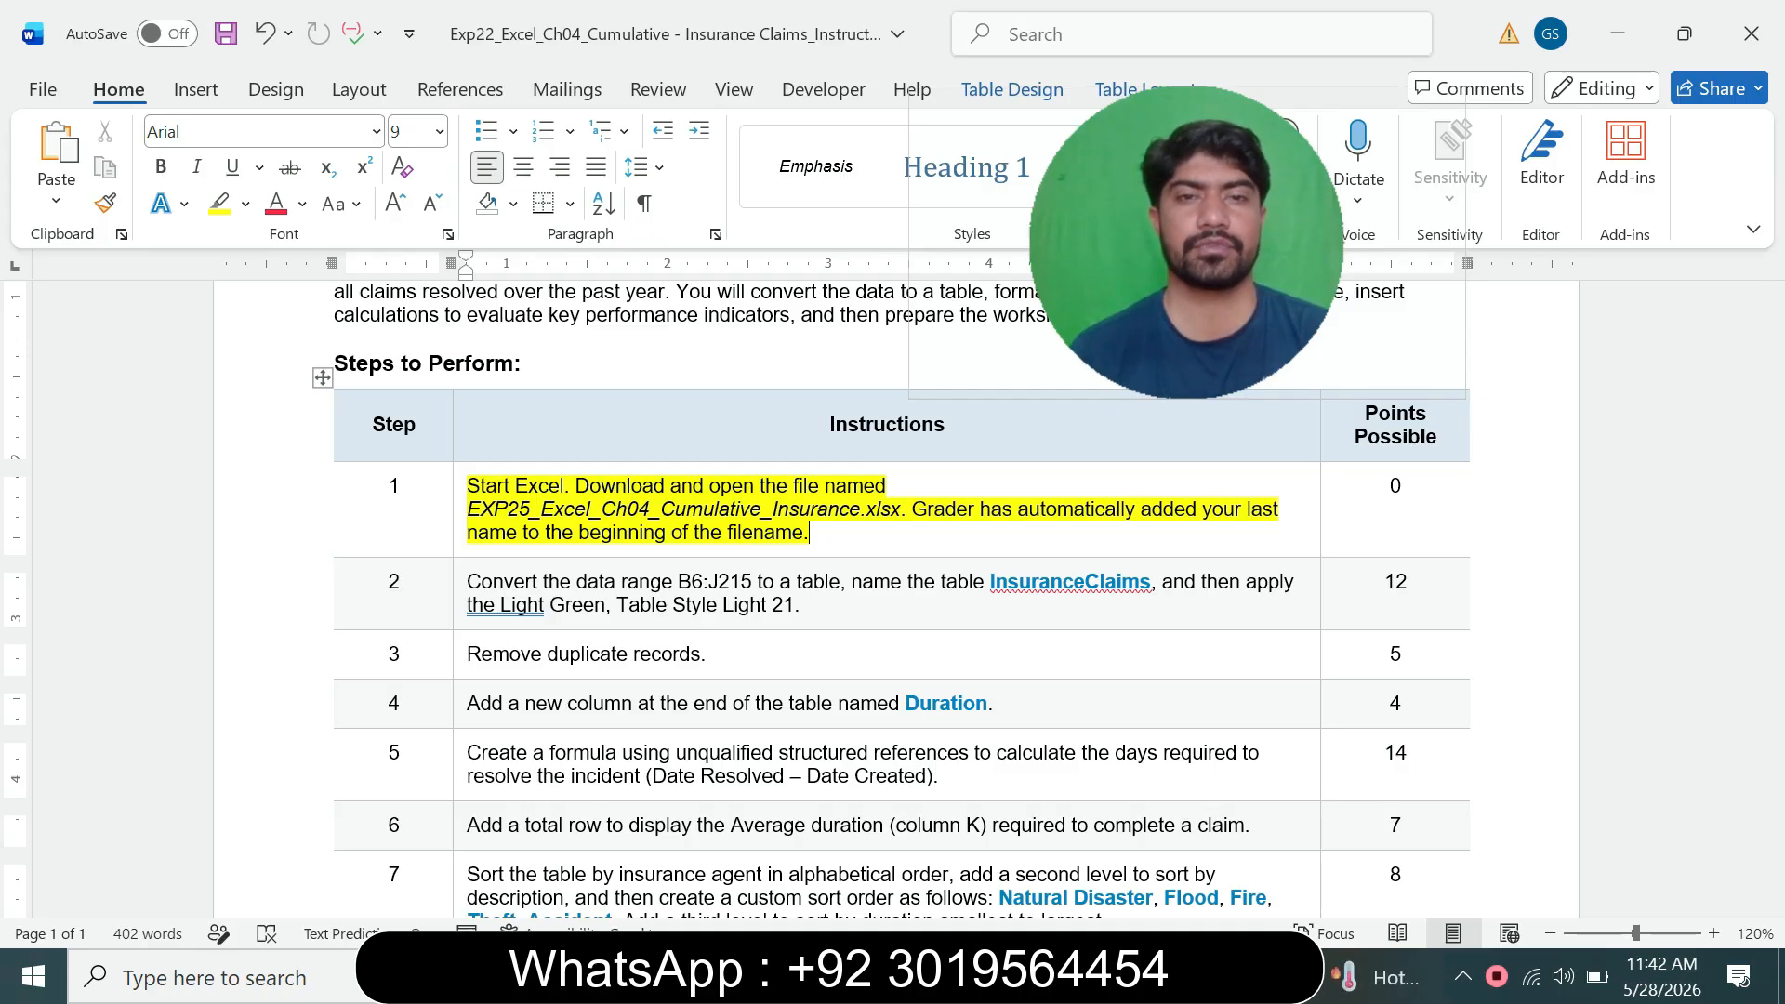
{"action": "key", "text": "alt+Tab"}
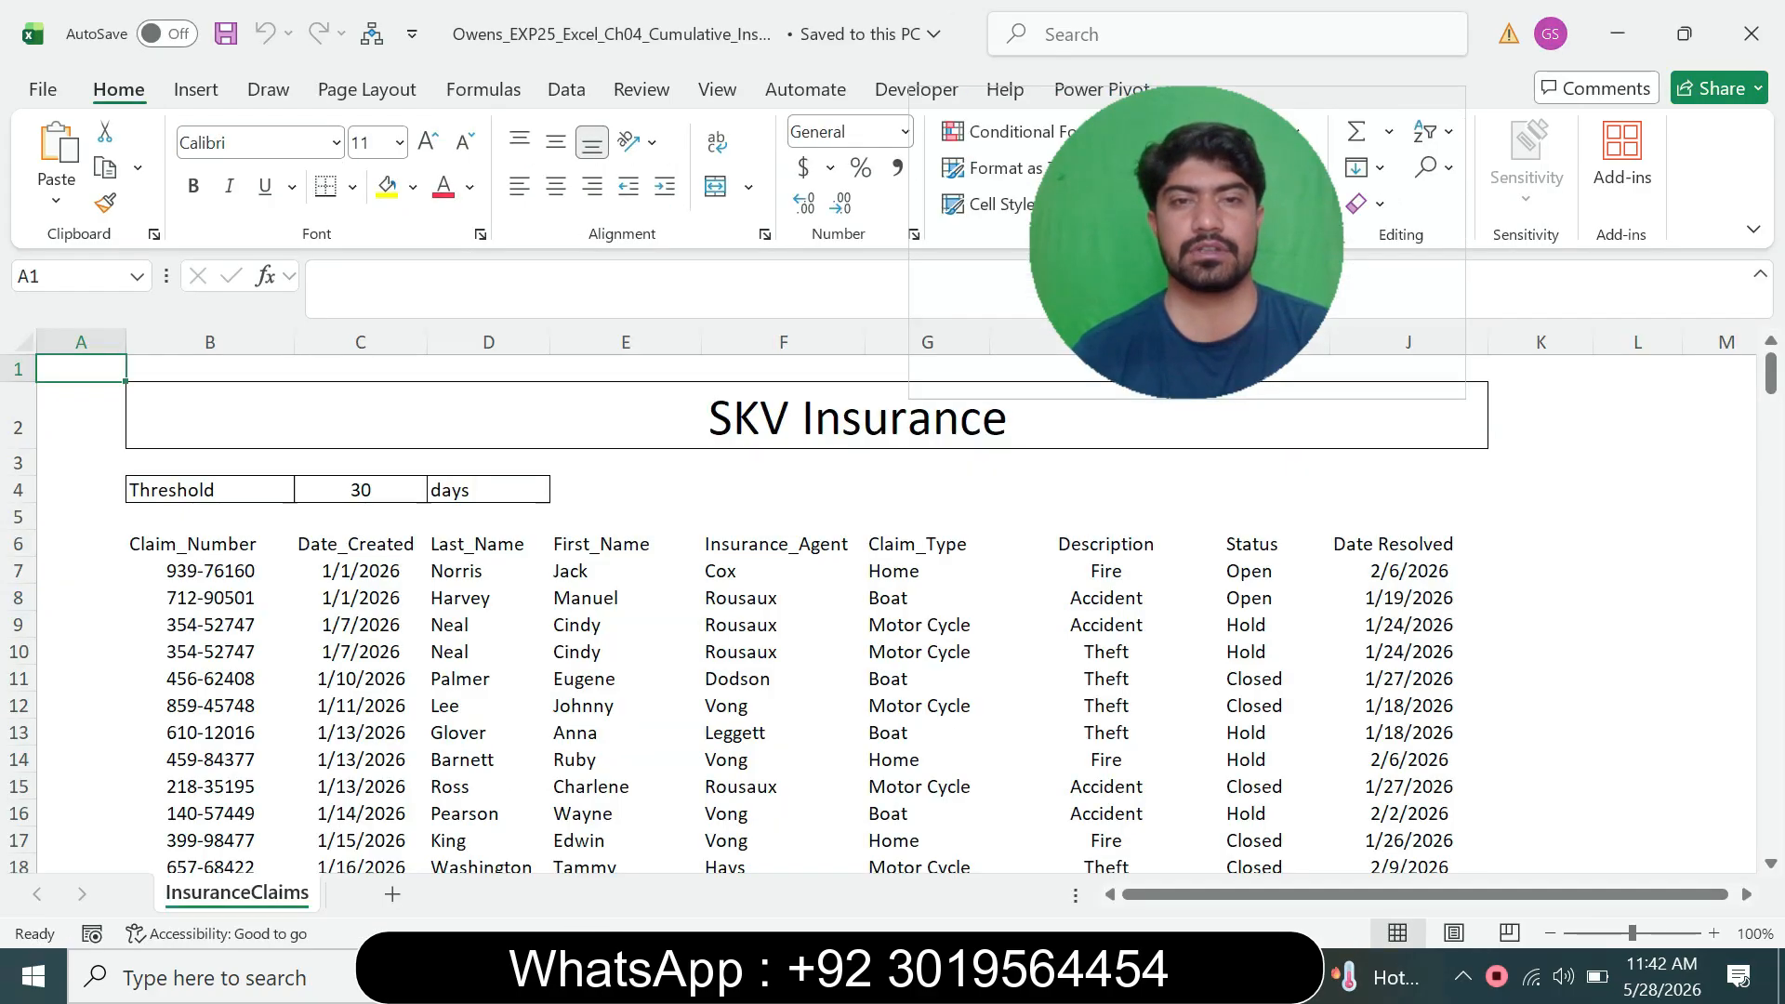
{"action": "left_click", "coordinate": [488, 652]}
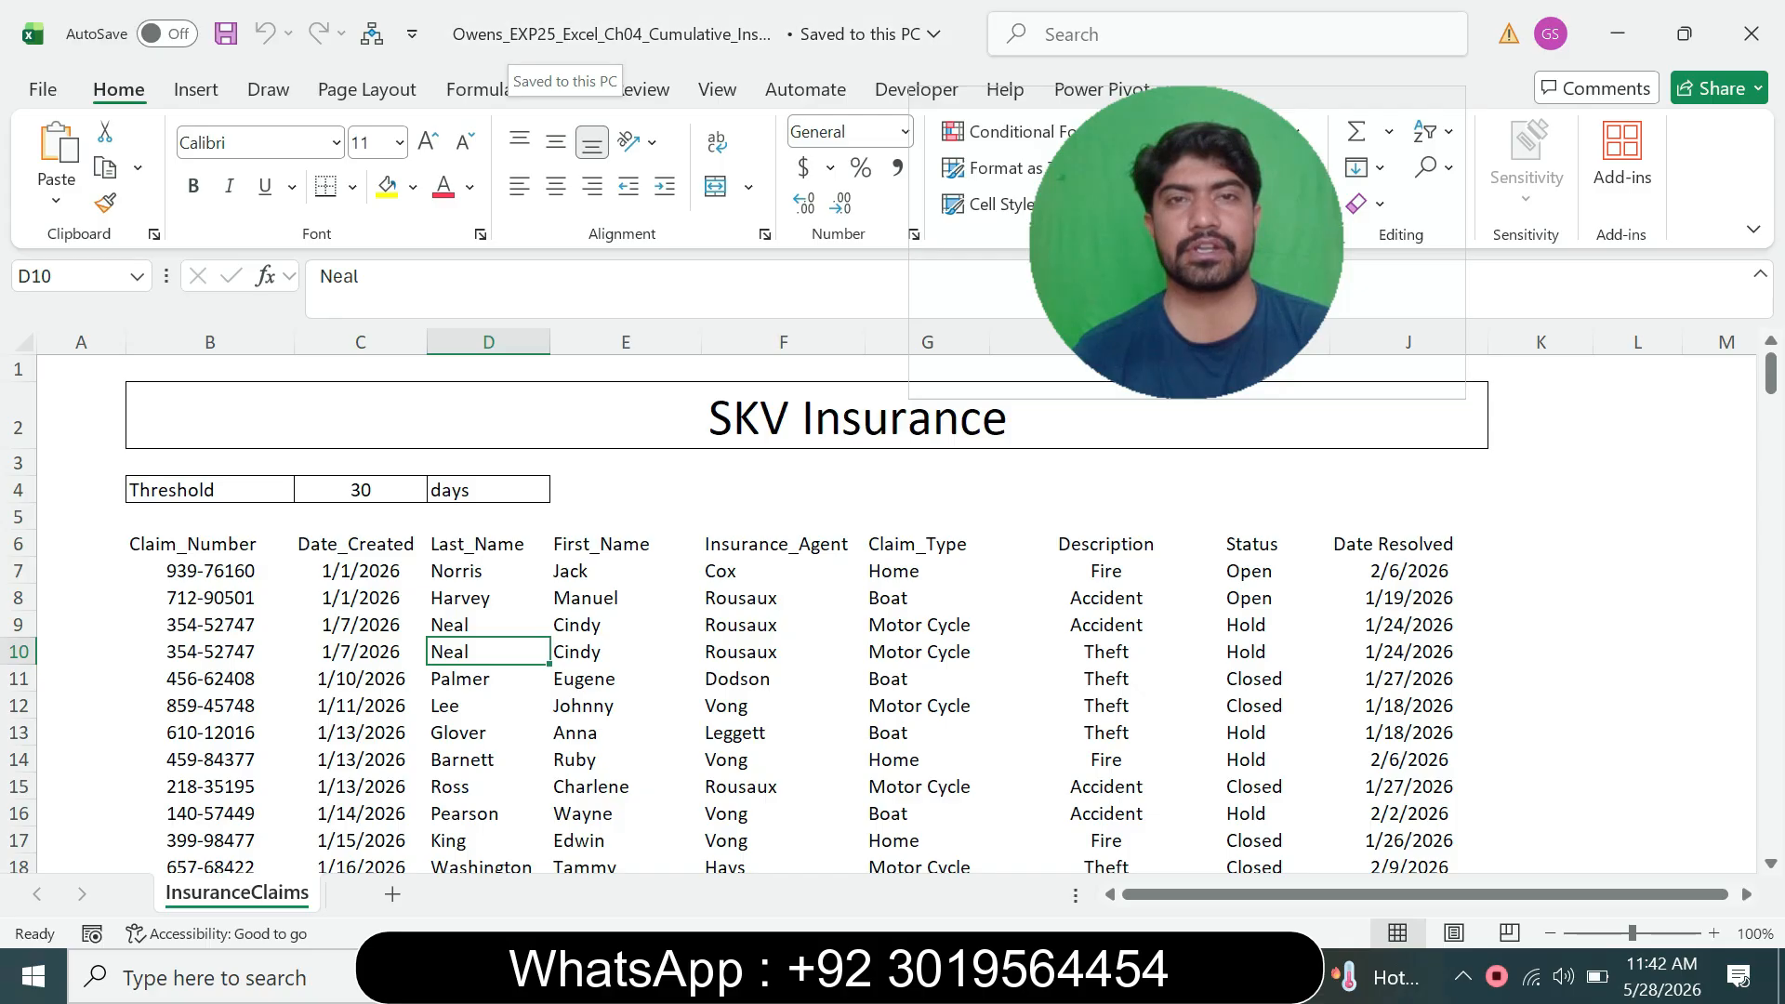
{"action": "left_click", "coordinate": [1196, 976]}
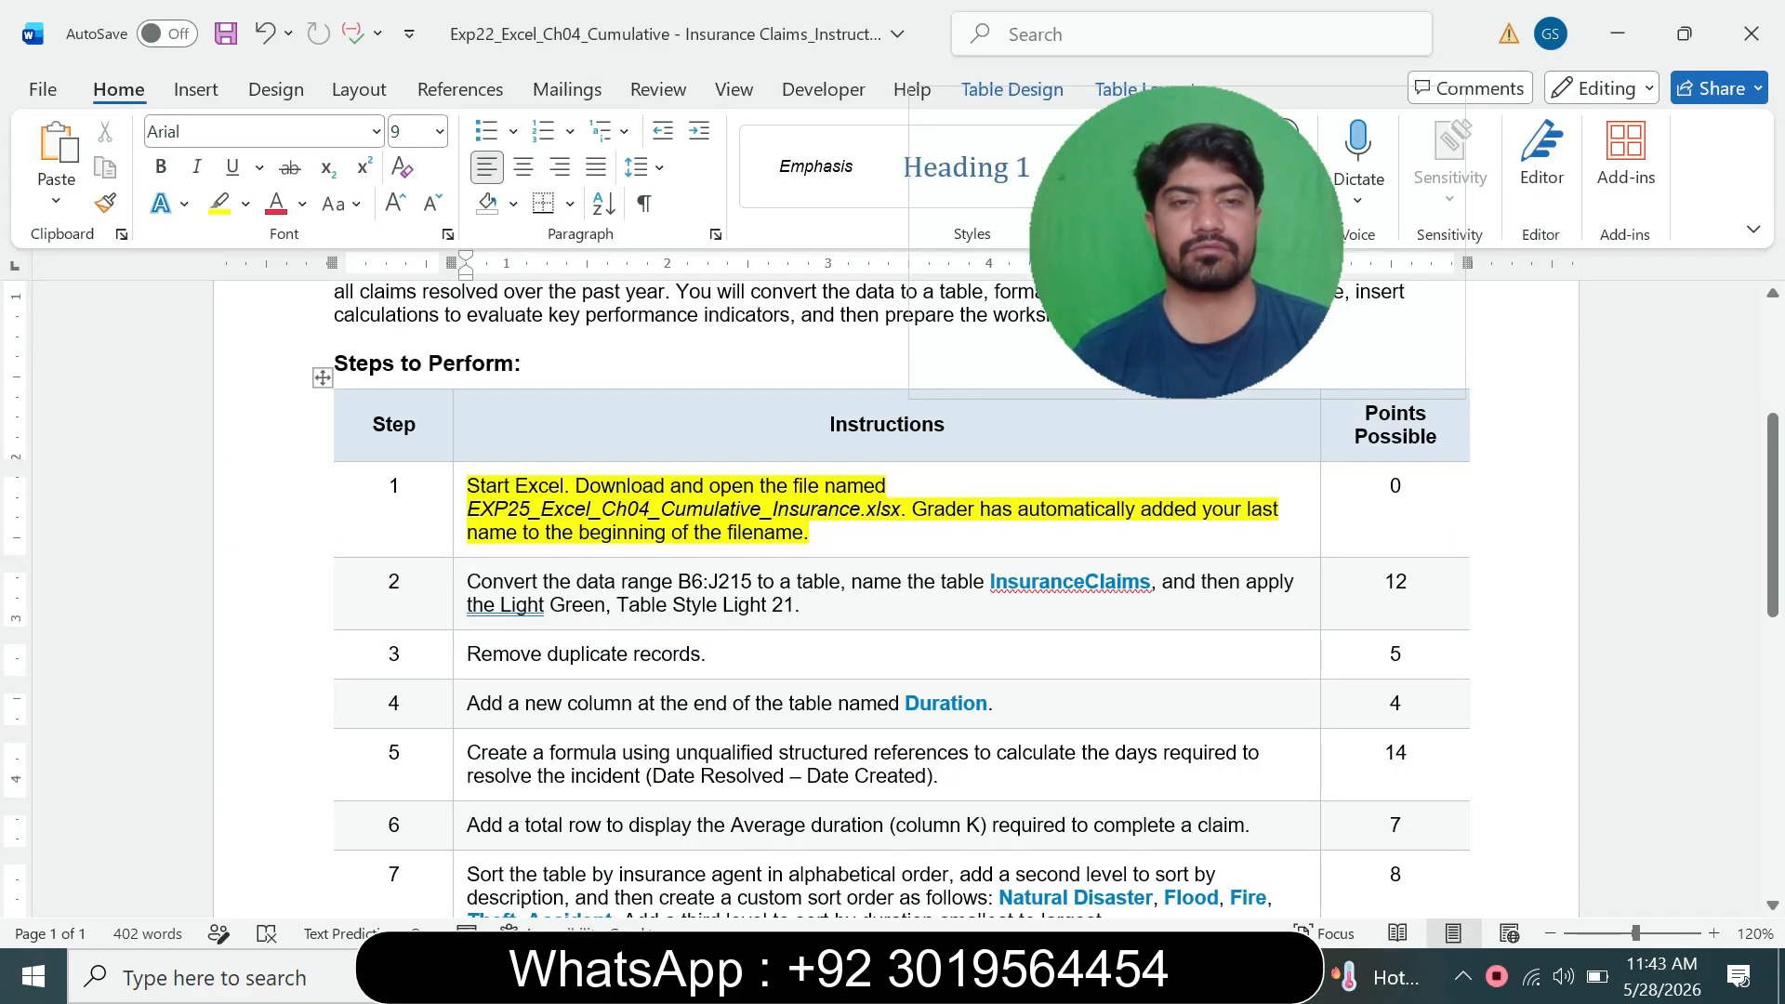
- Remove the highlight from the step 1 instruction text
{"action": "left_click", "coordinate": [458, 533]}
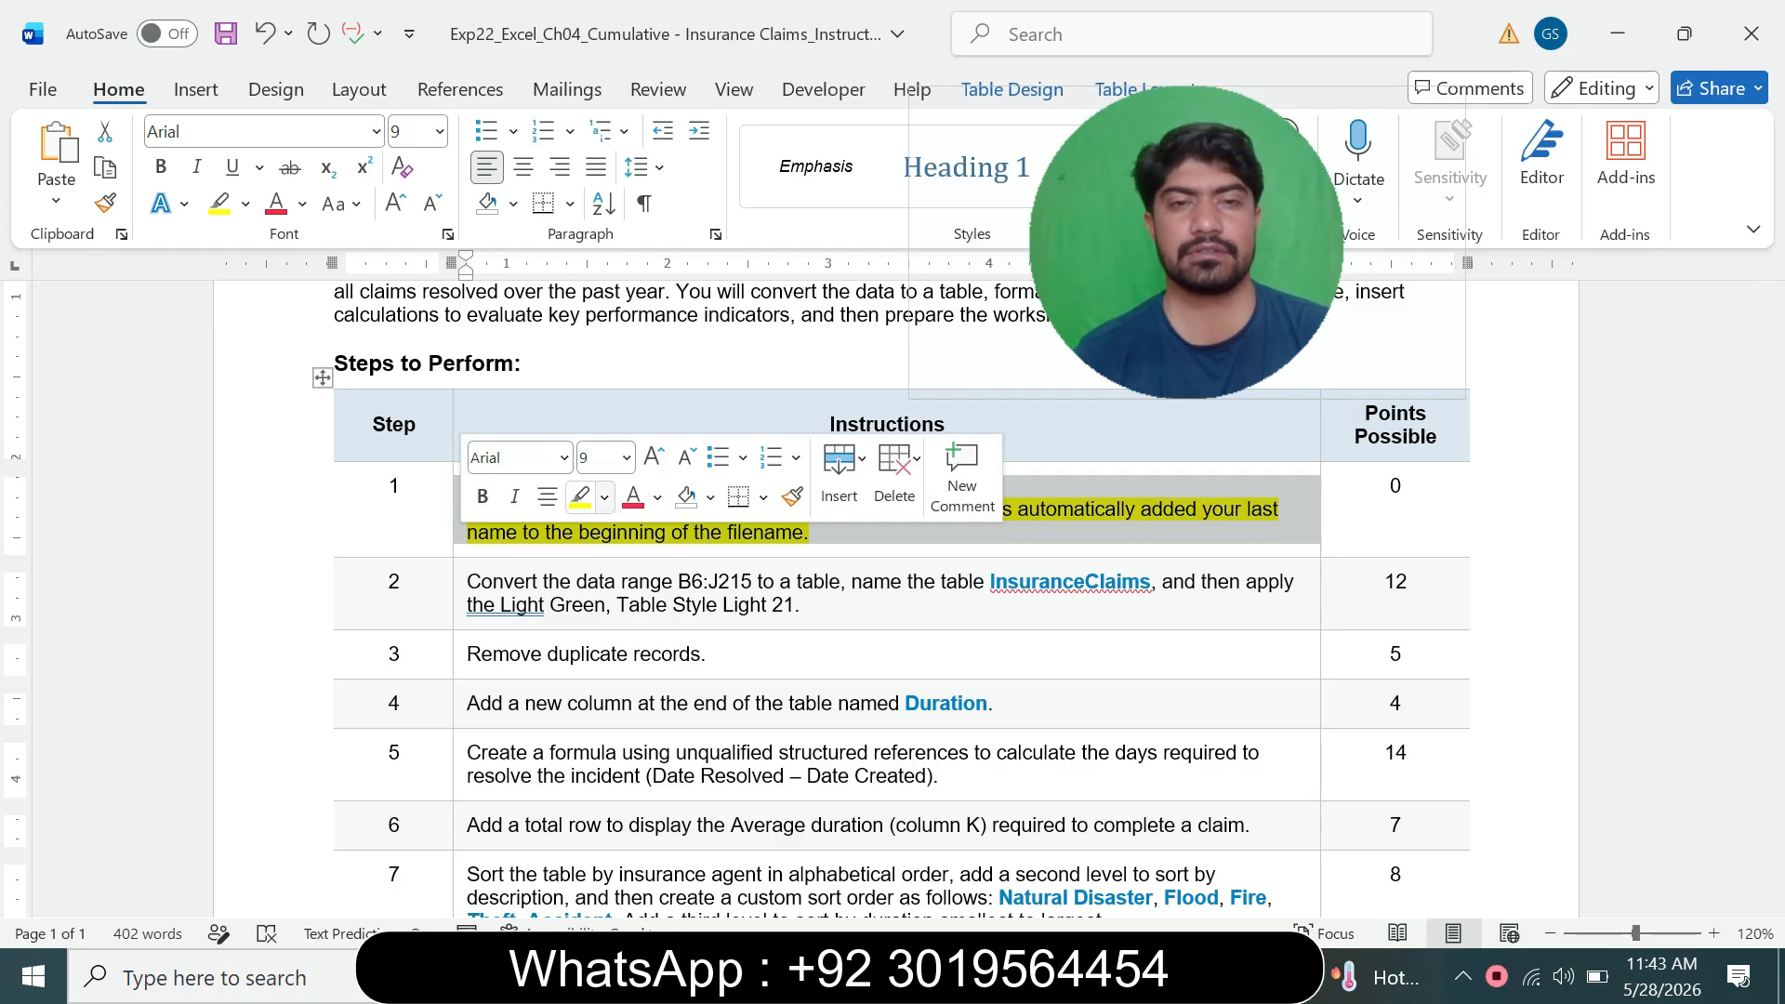
{"action": "left_click", "coordinate": [604, 496]}
{"action": "left_click", "coordinate": [648, 722]}
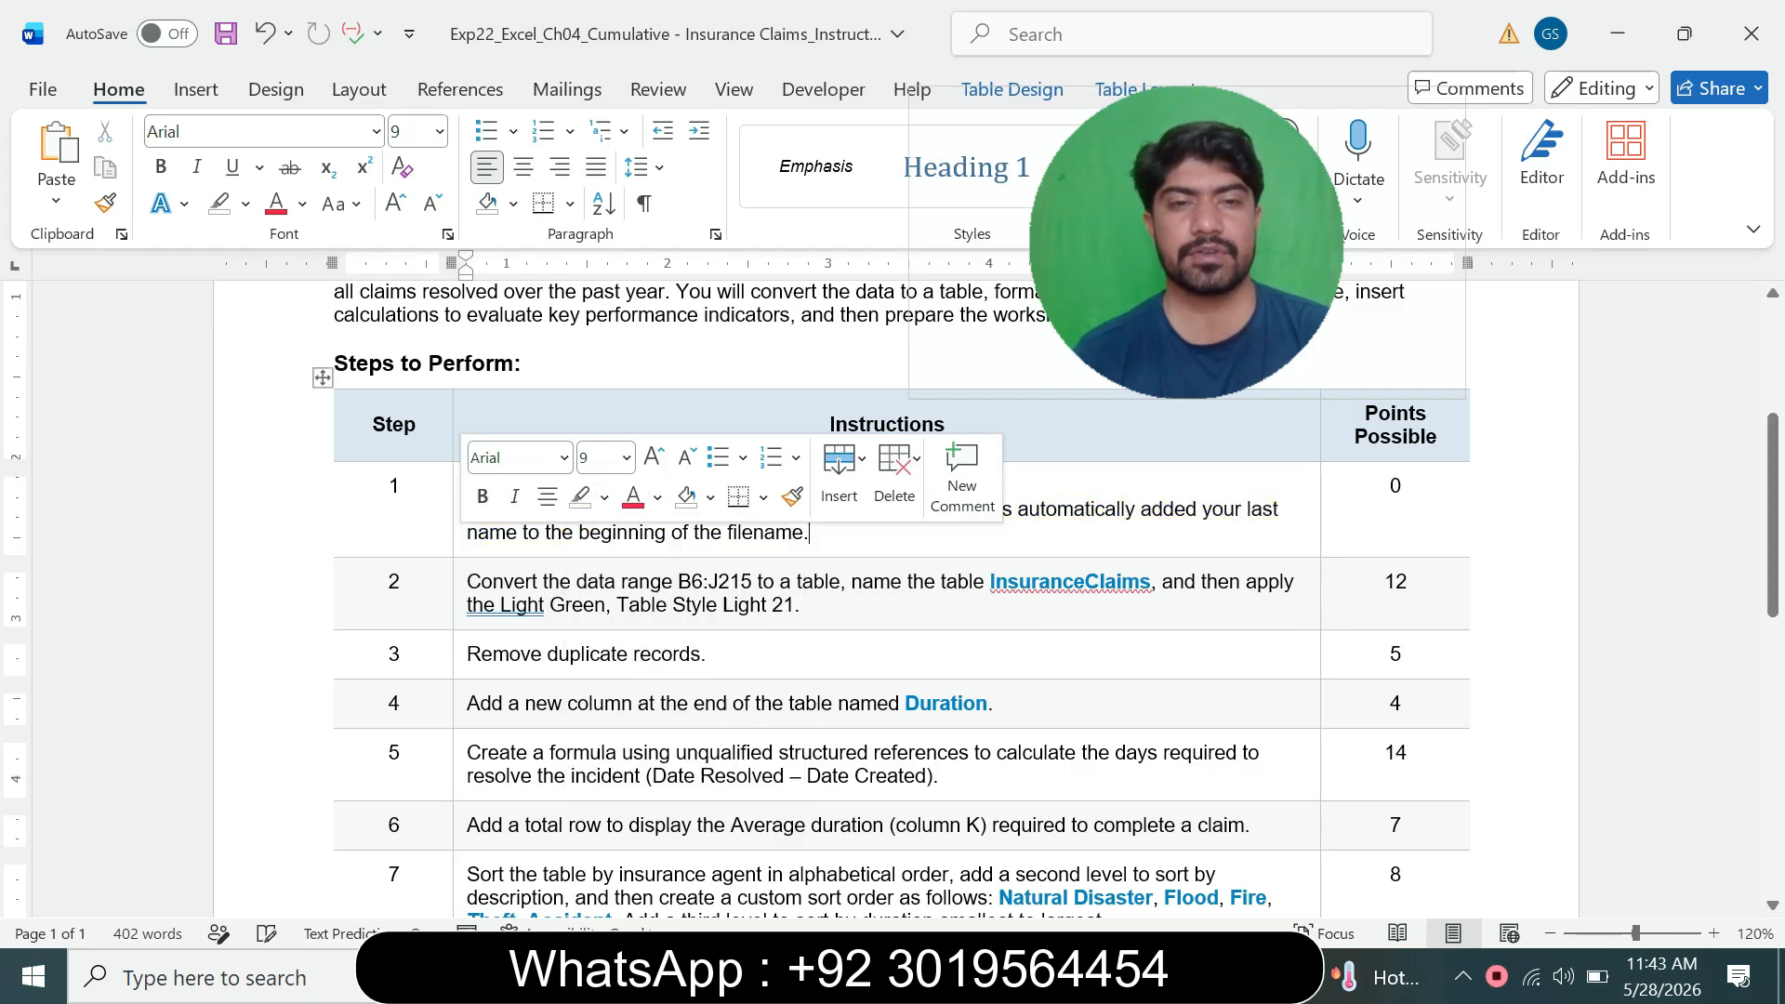
- Set the step 2 instruction text to font size 11 and highlight it in turquoise
{"action": "left_click", "coordinate": [458, 615]}
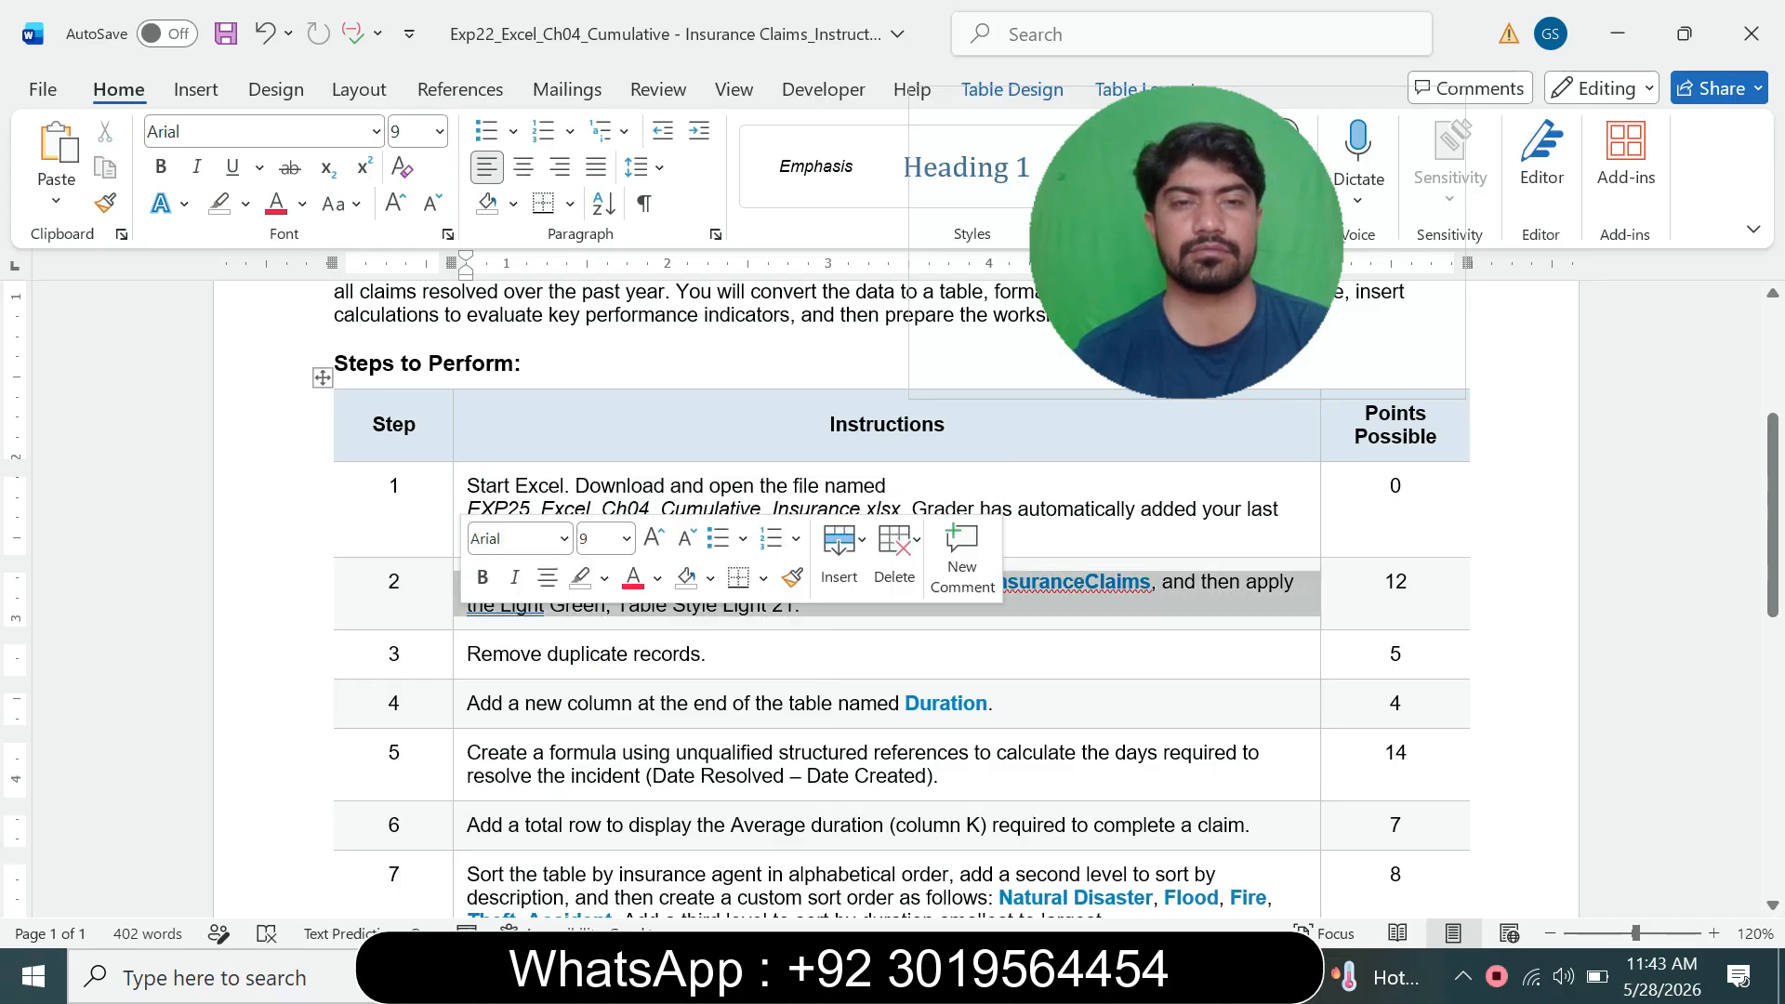
{"action": "left_click", "coordinate": [626, 539]}
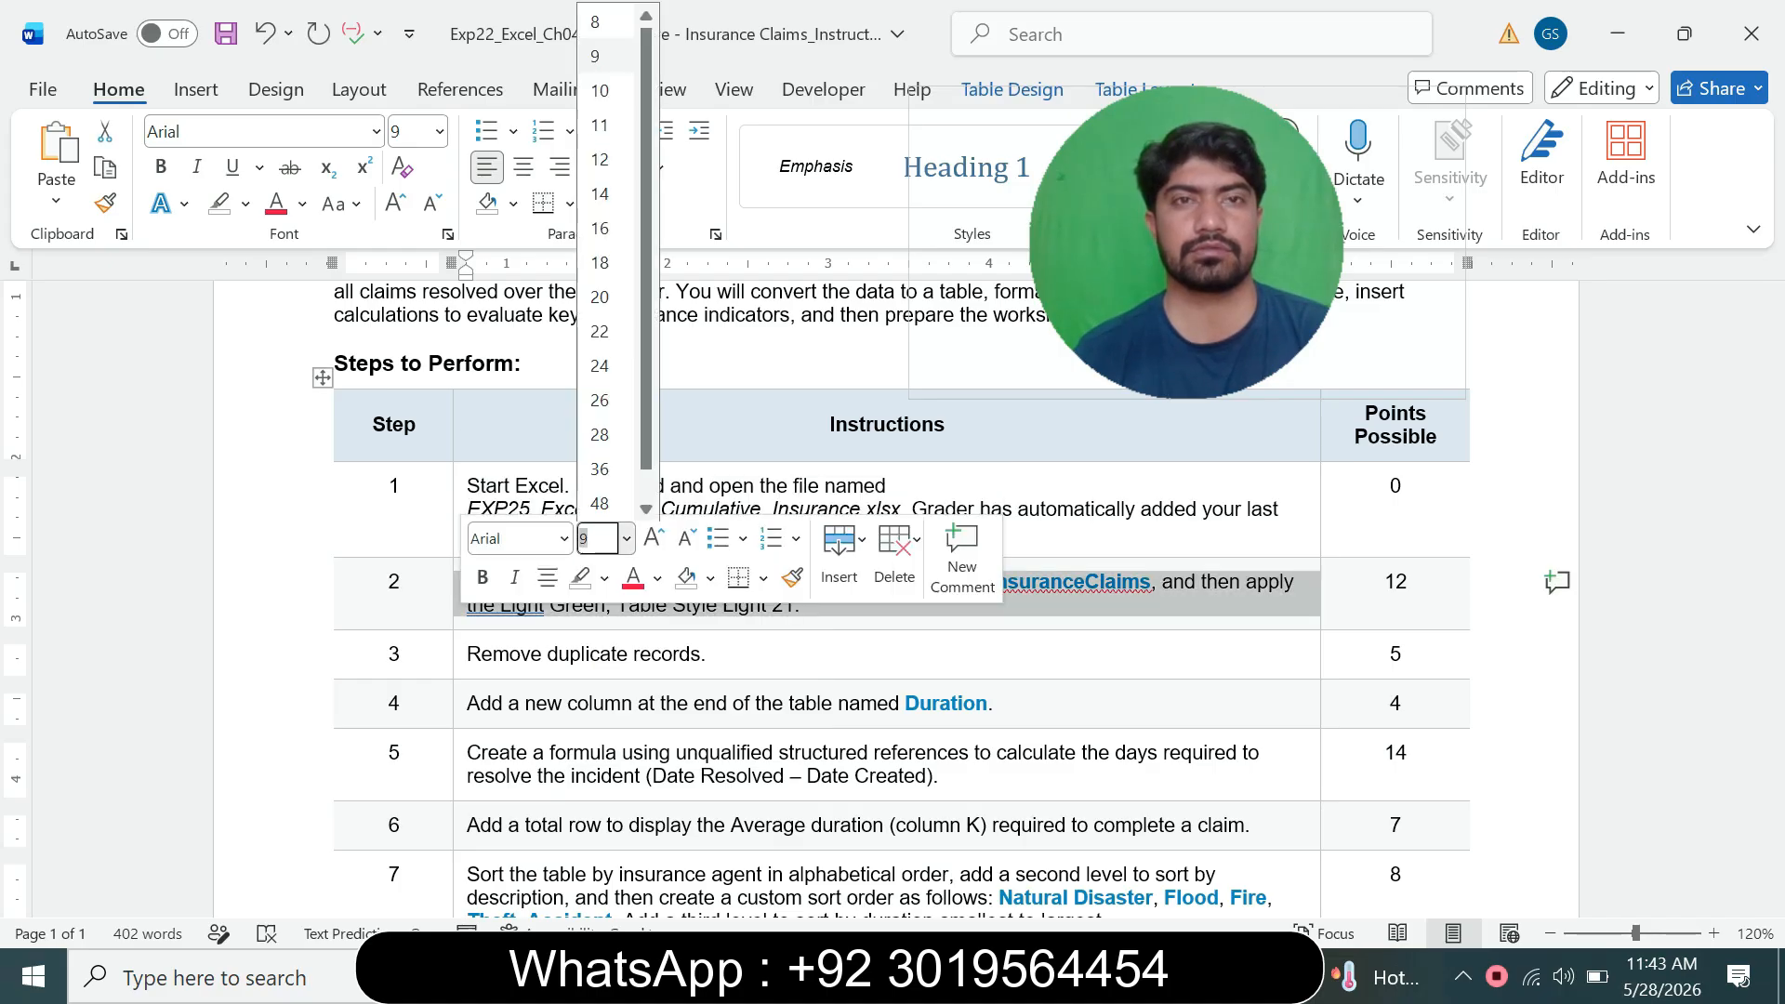
{"action": "left_click", "coordinate": [600, 123]}
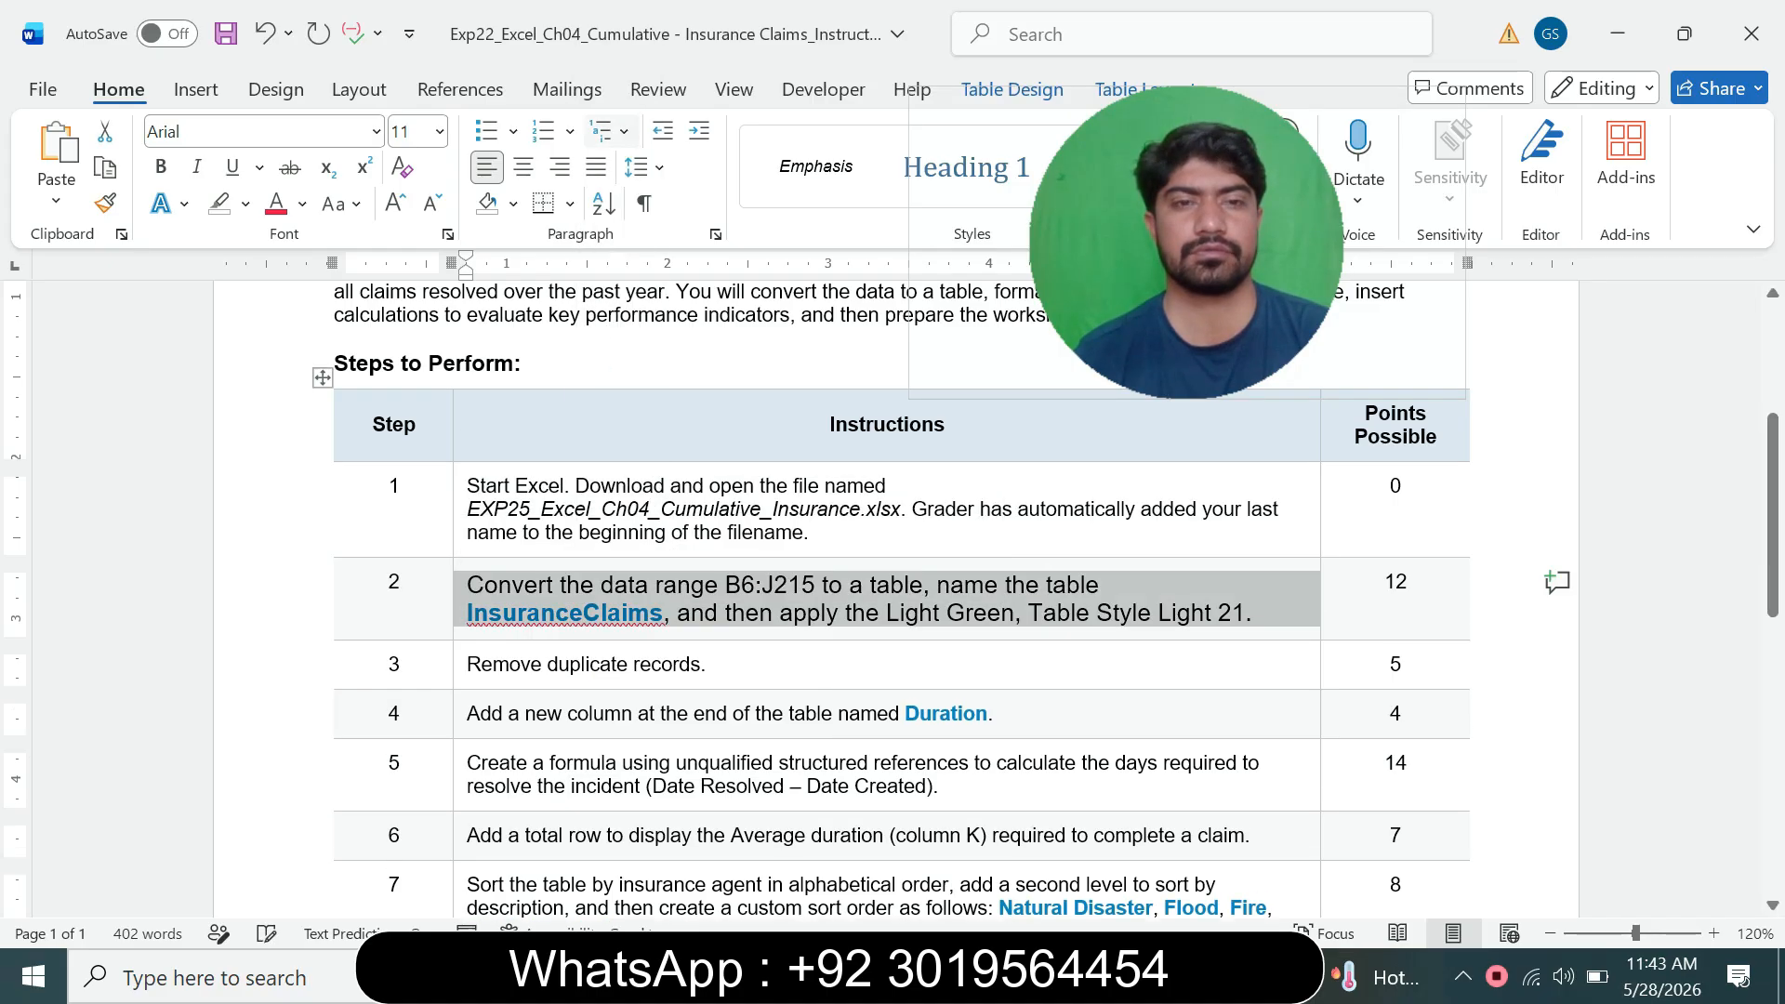
{"action": "left_click", "coordinate": [245, 203]}
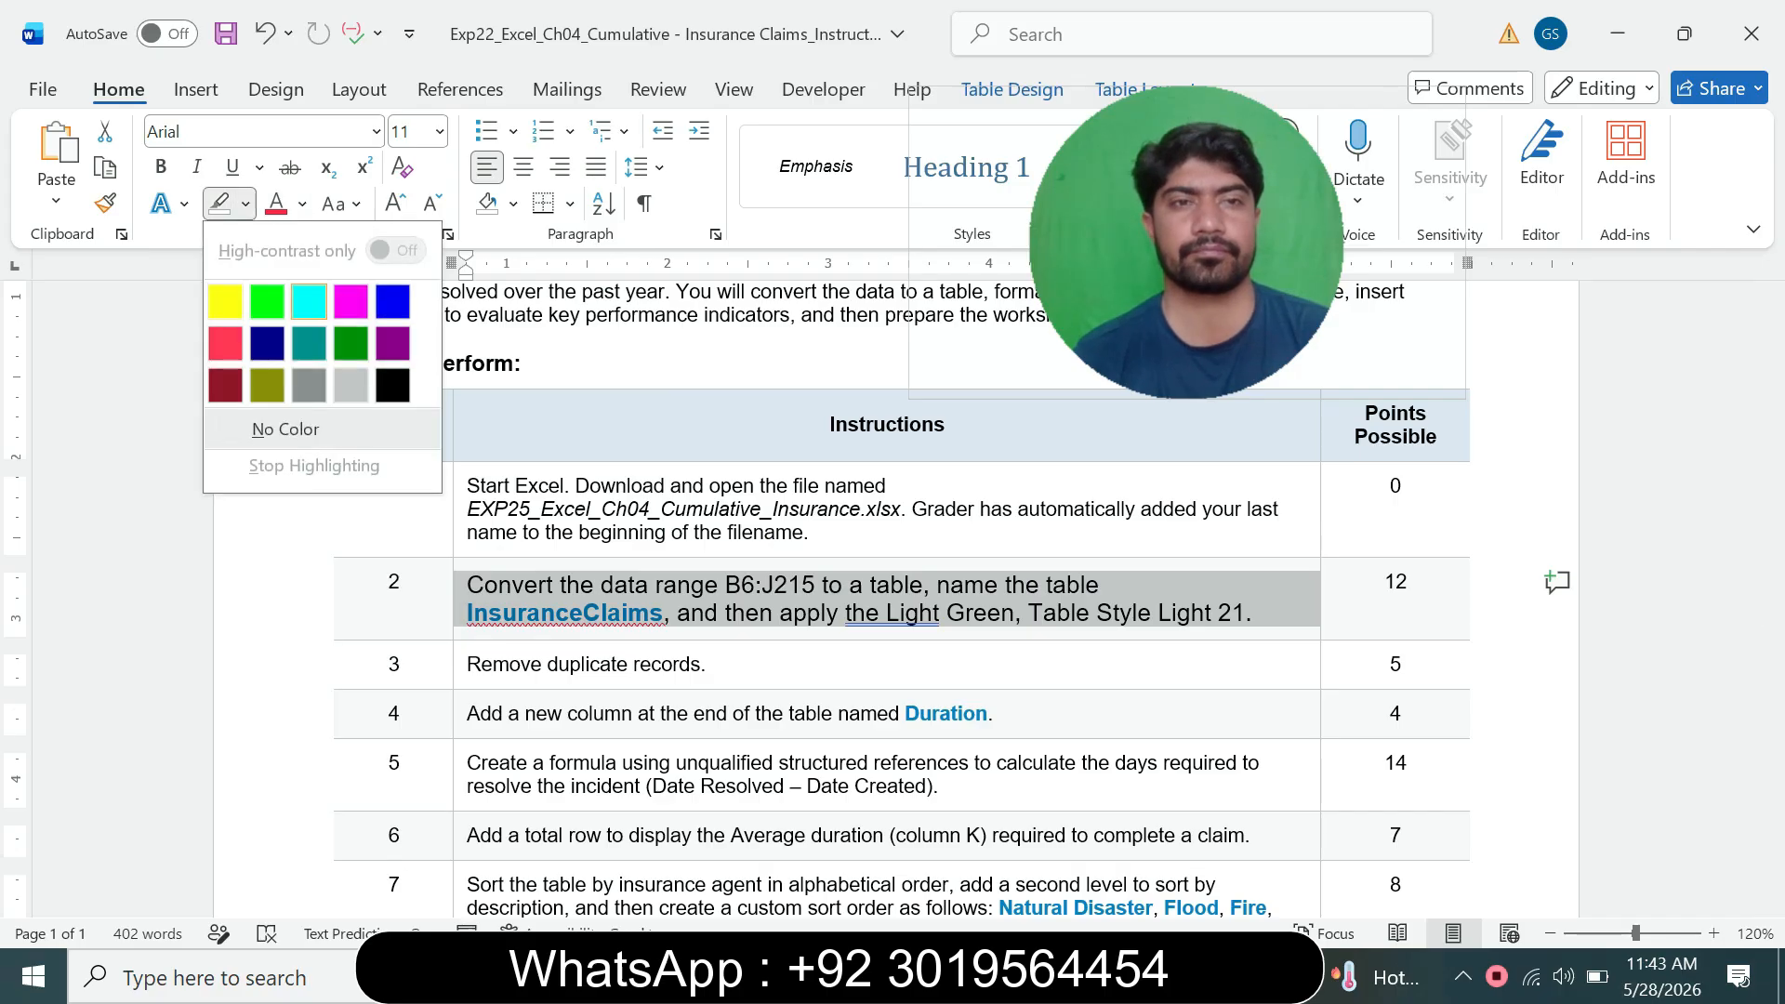
{"action": "left_click", "coordinate": [309, 302]}
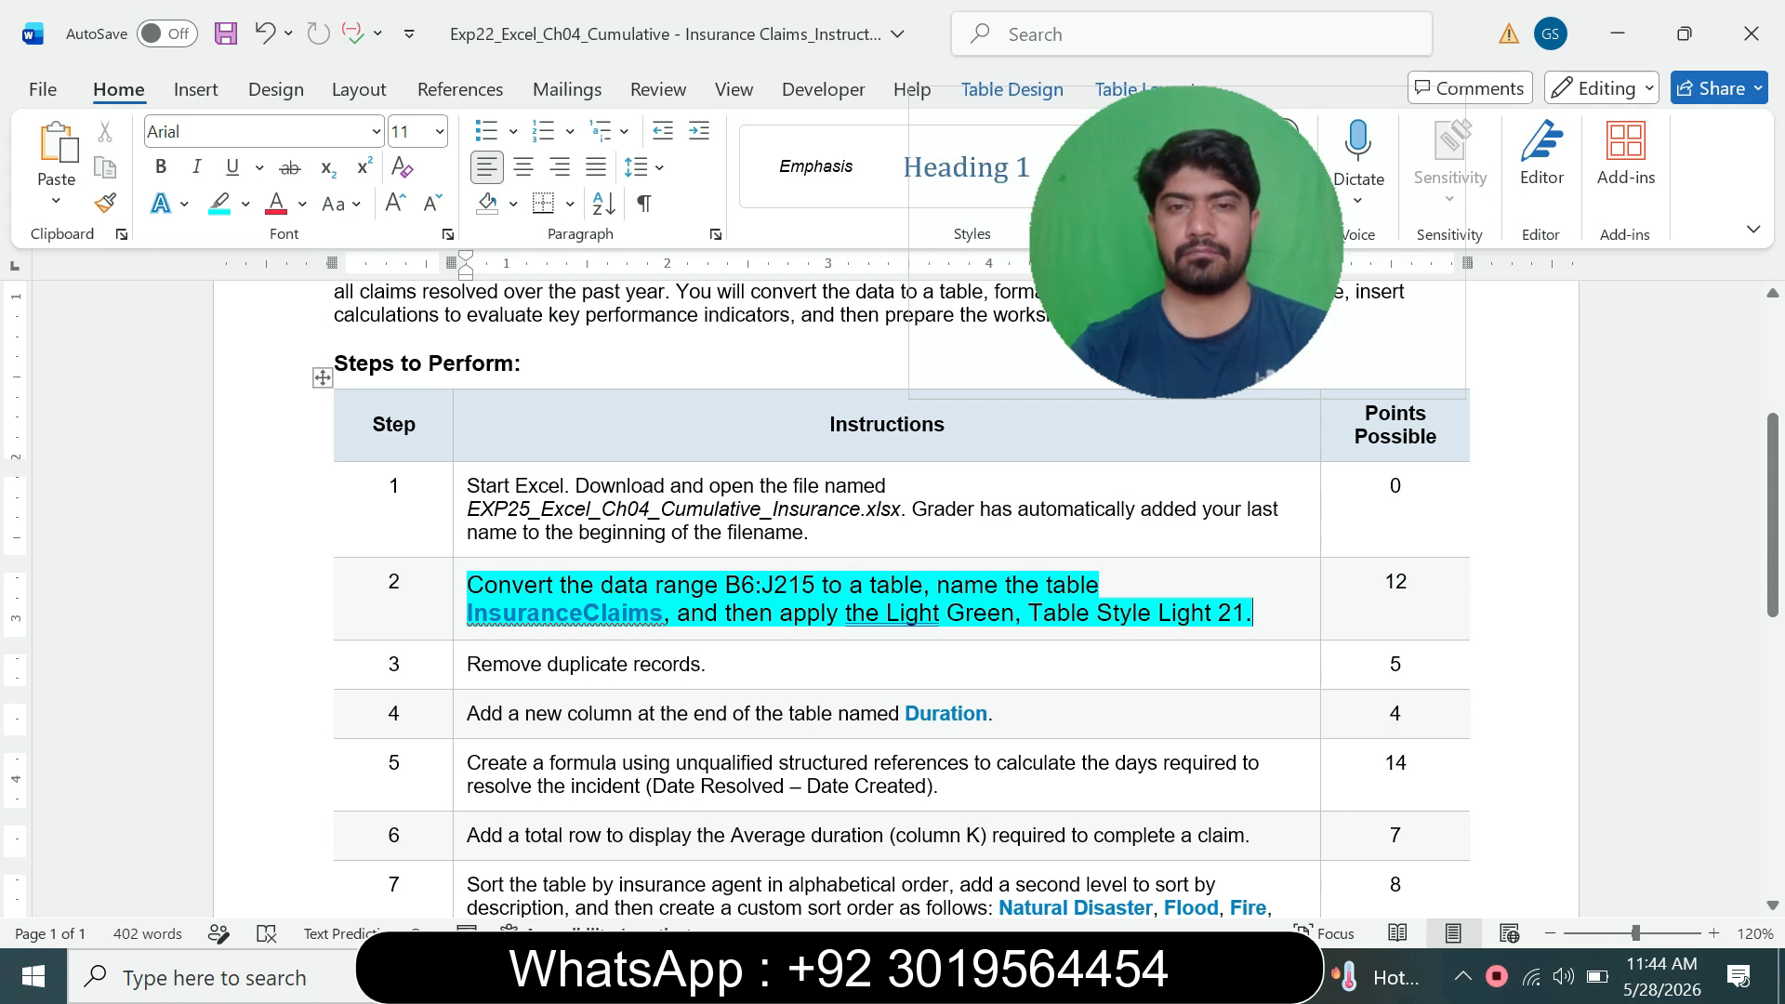
- Copy the range reference B6:J215 from step 2 and use it to select that range in the Excel workbook
{"action": "left_click_drag", "start_coordinate": [725, 585], "coordinate": [820, 584]}
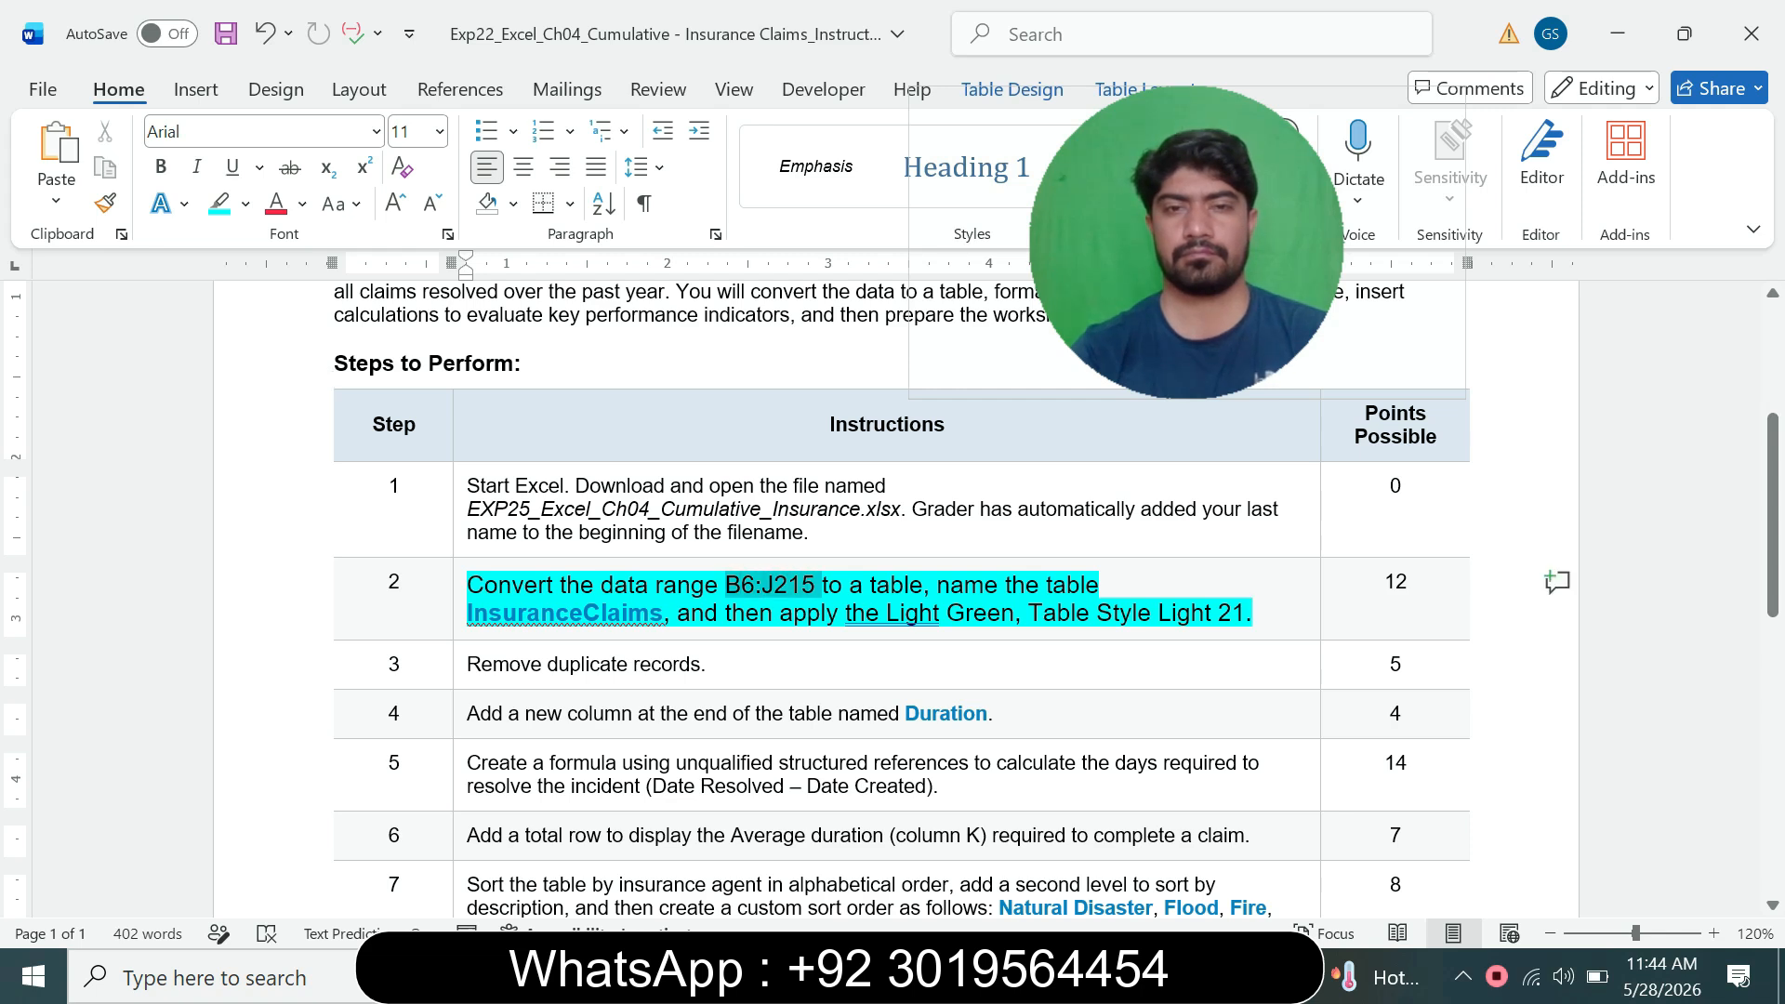
{"action": "key", "text": "ctrl+c"}
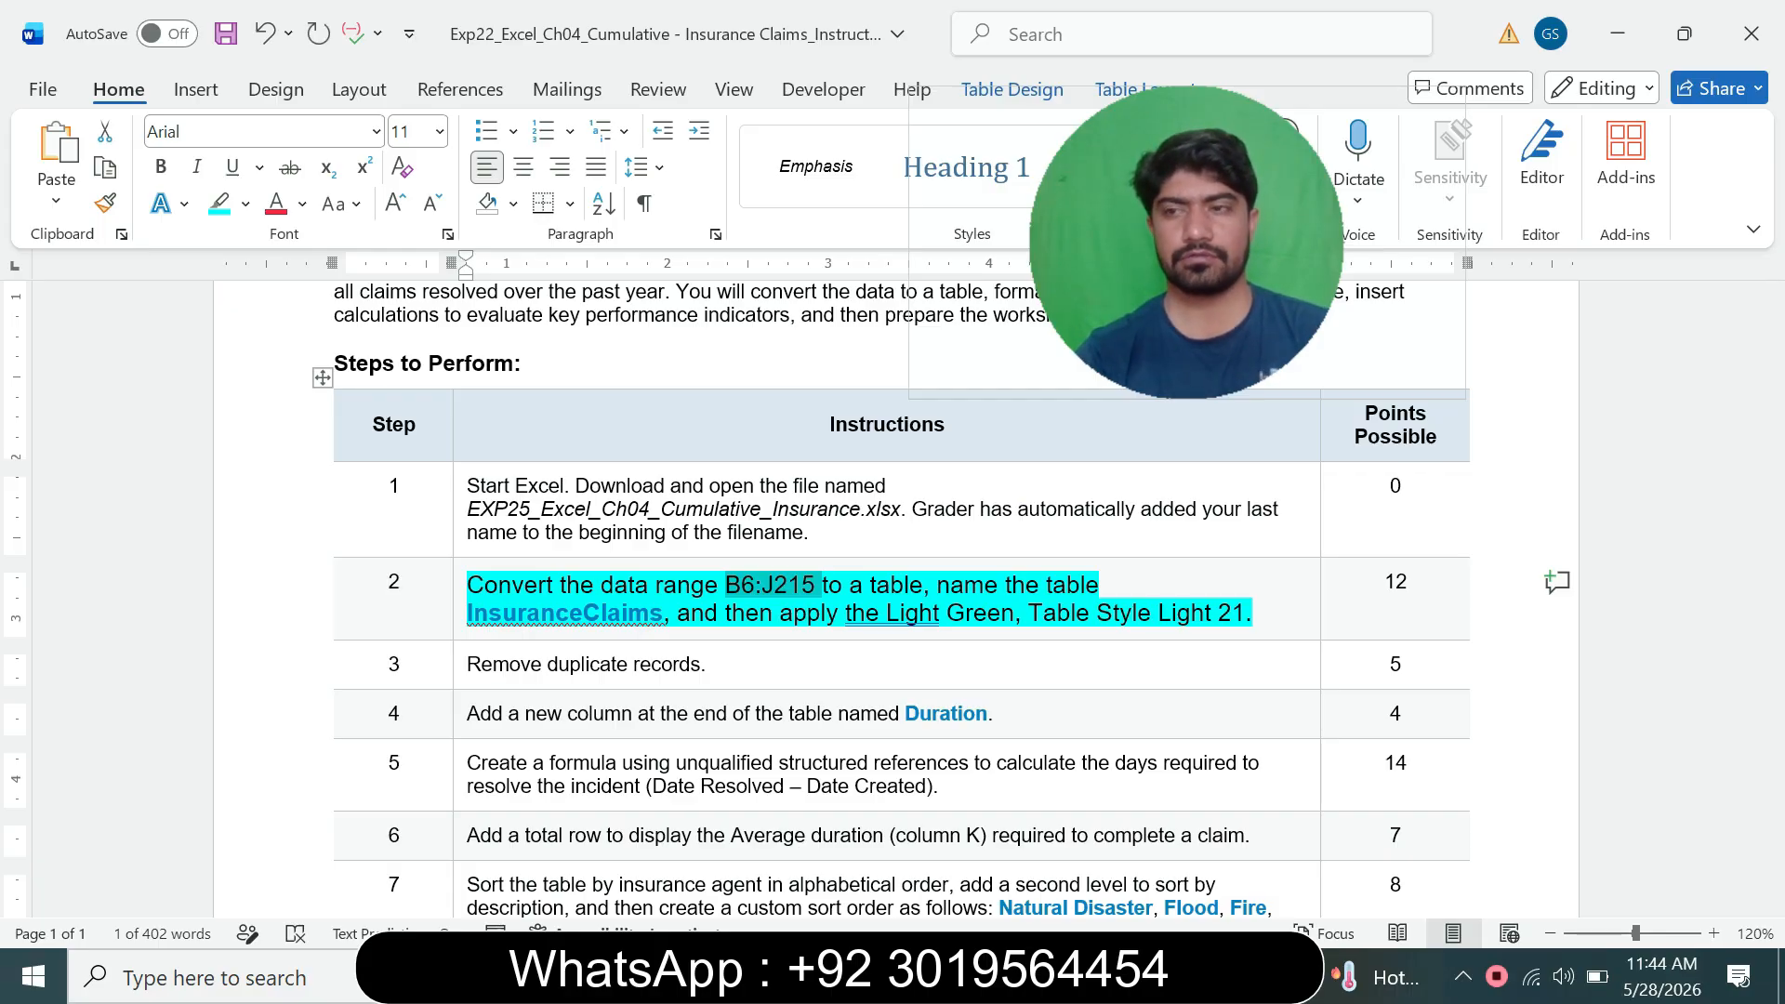
{"action": "key", "text": "alt+Tab"}
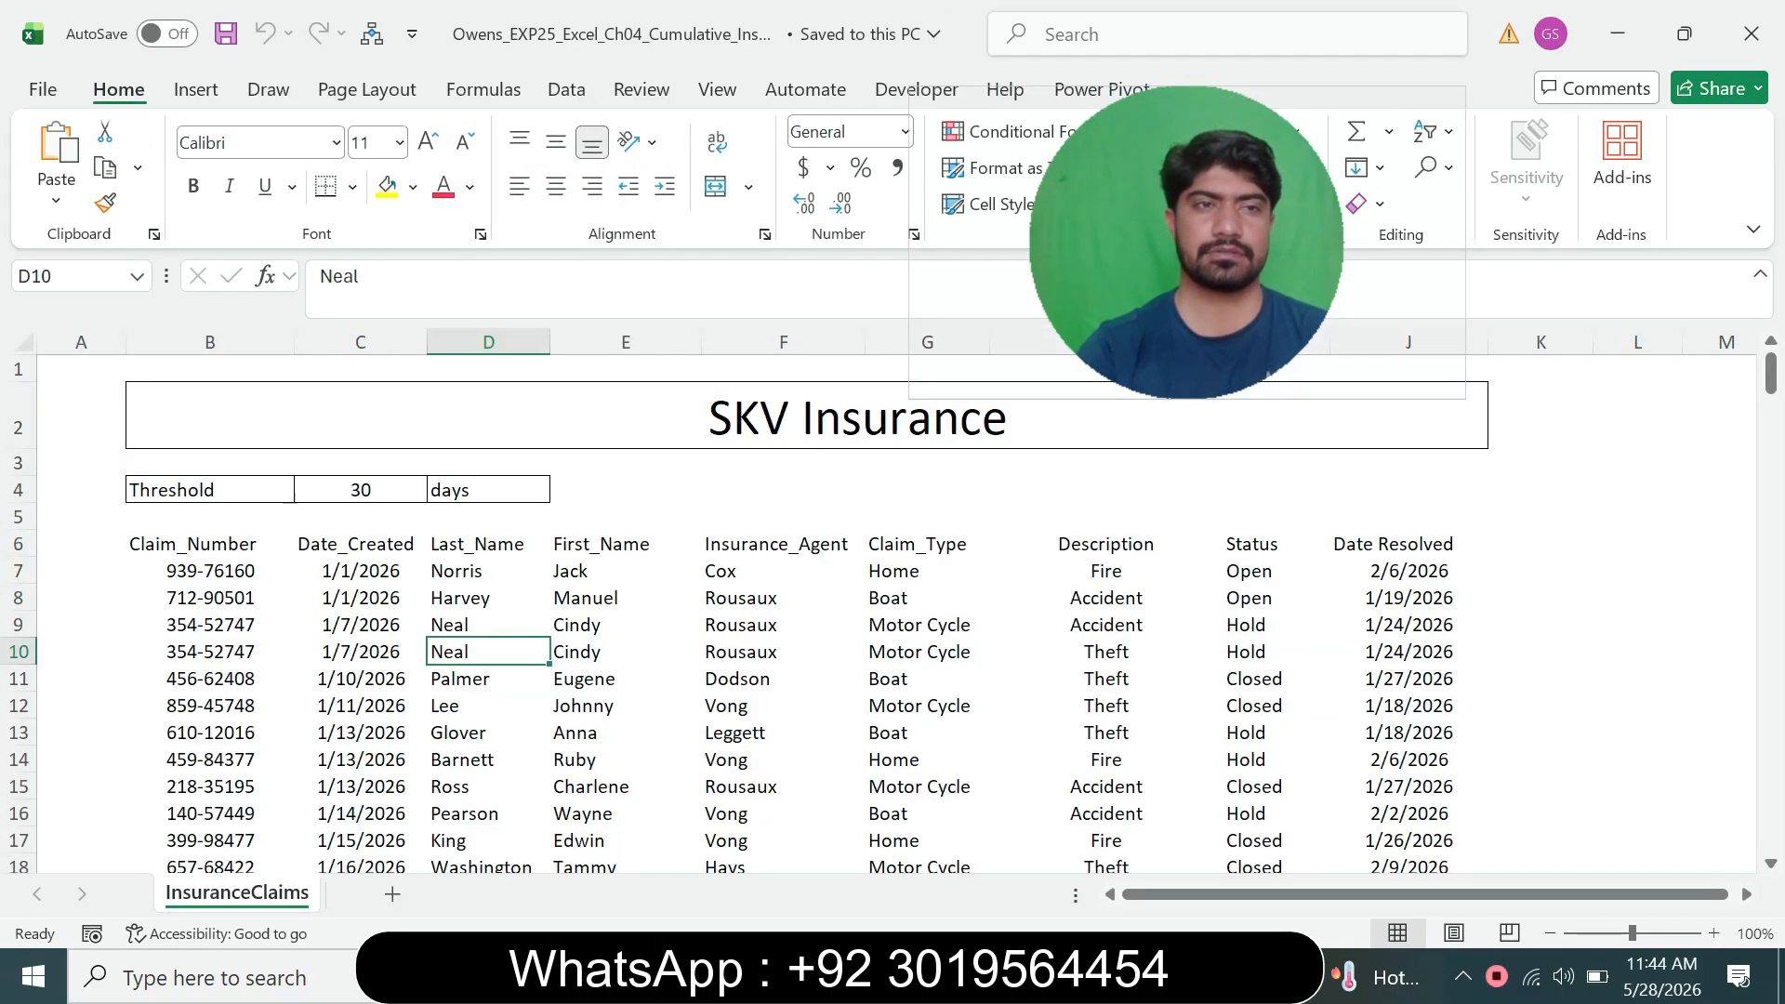
{"action": "left_click", "coordinate": [71, 276]}
{"action": "key", "text": "ctrl+v"}
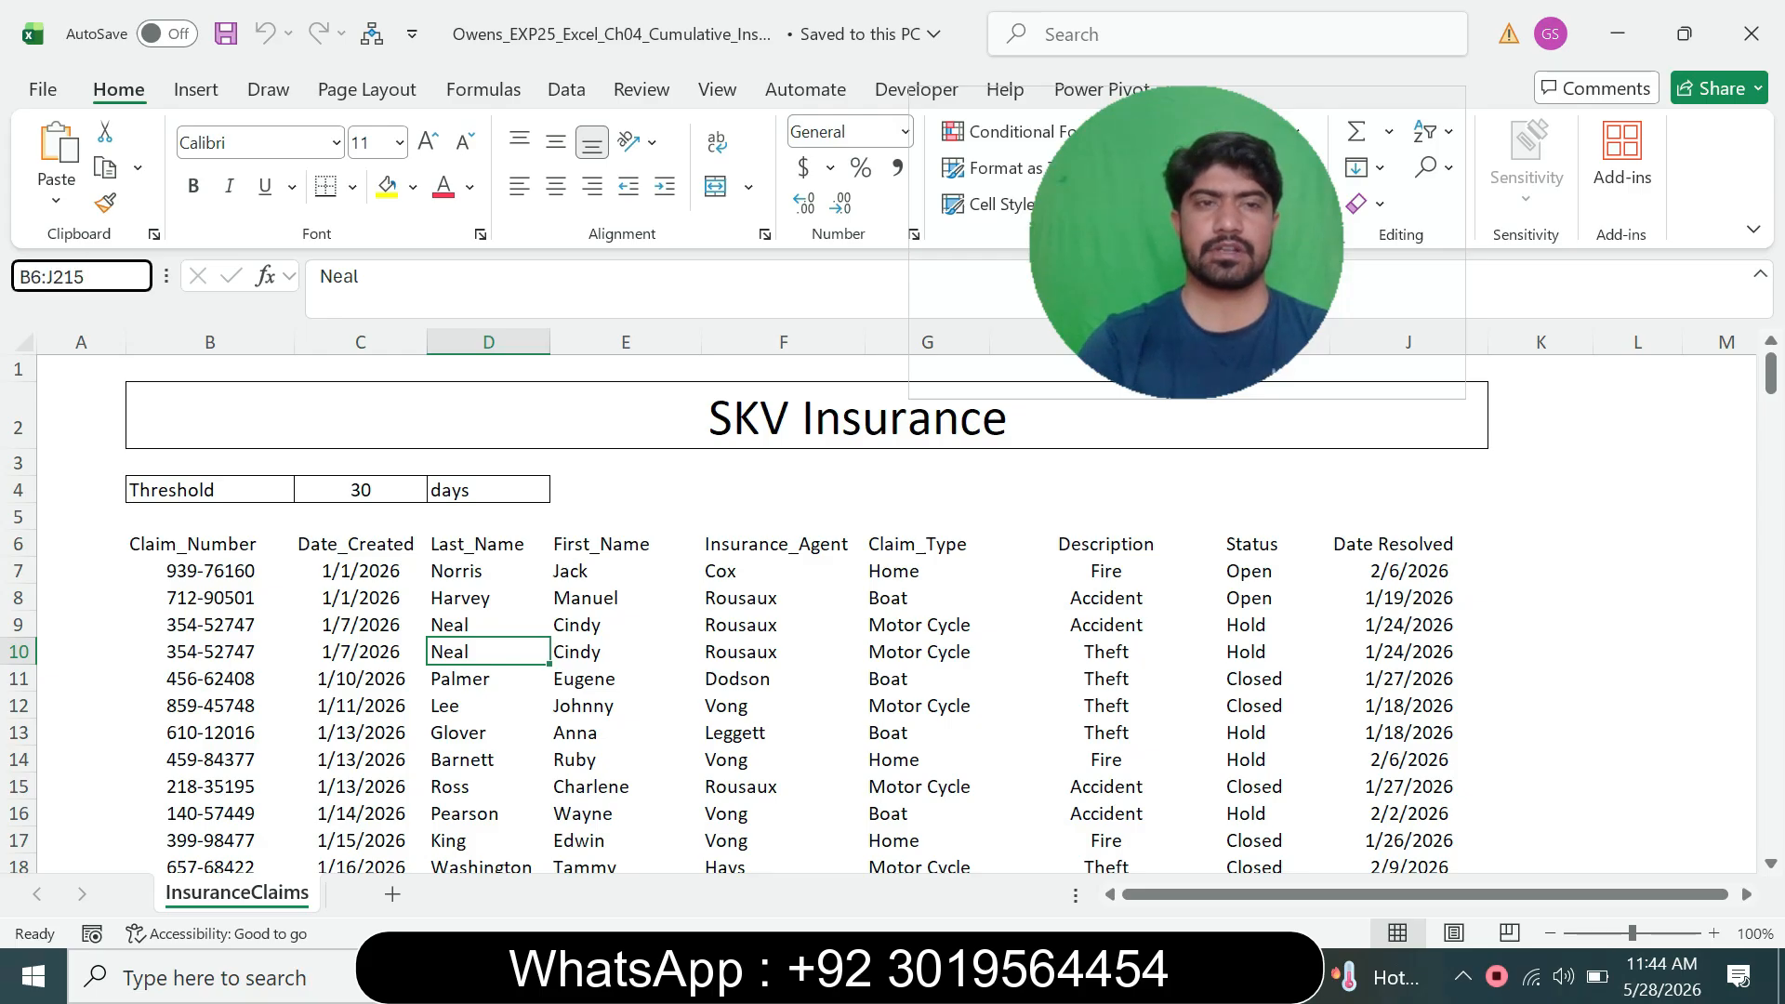
{"action": "key", "text": "Return"}
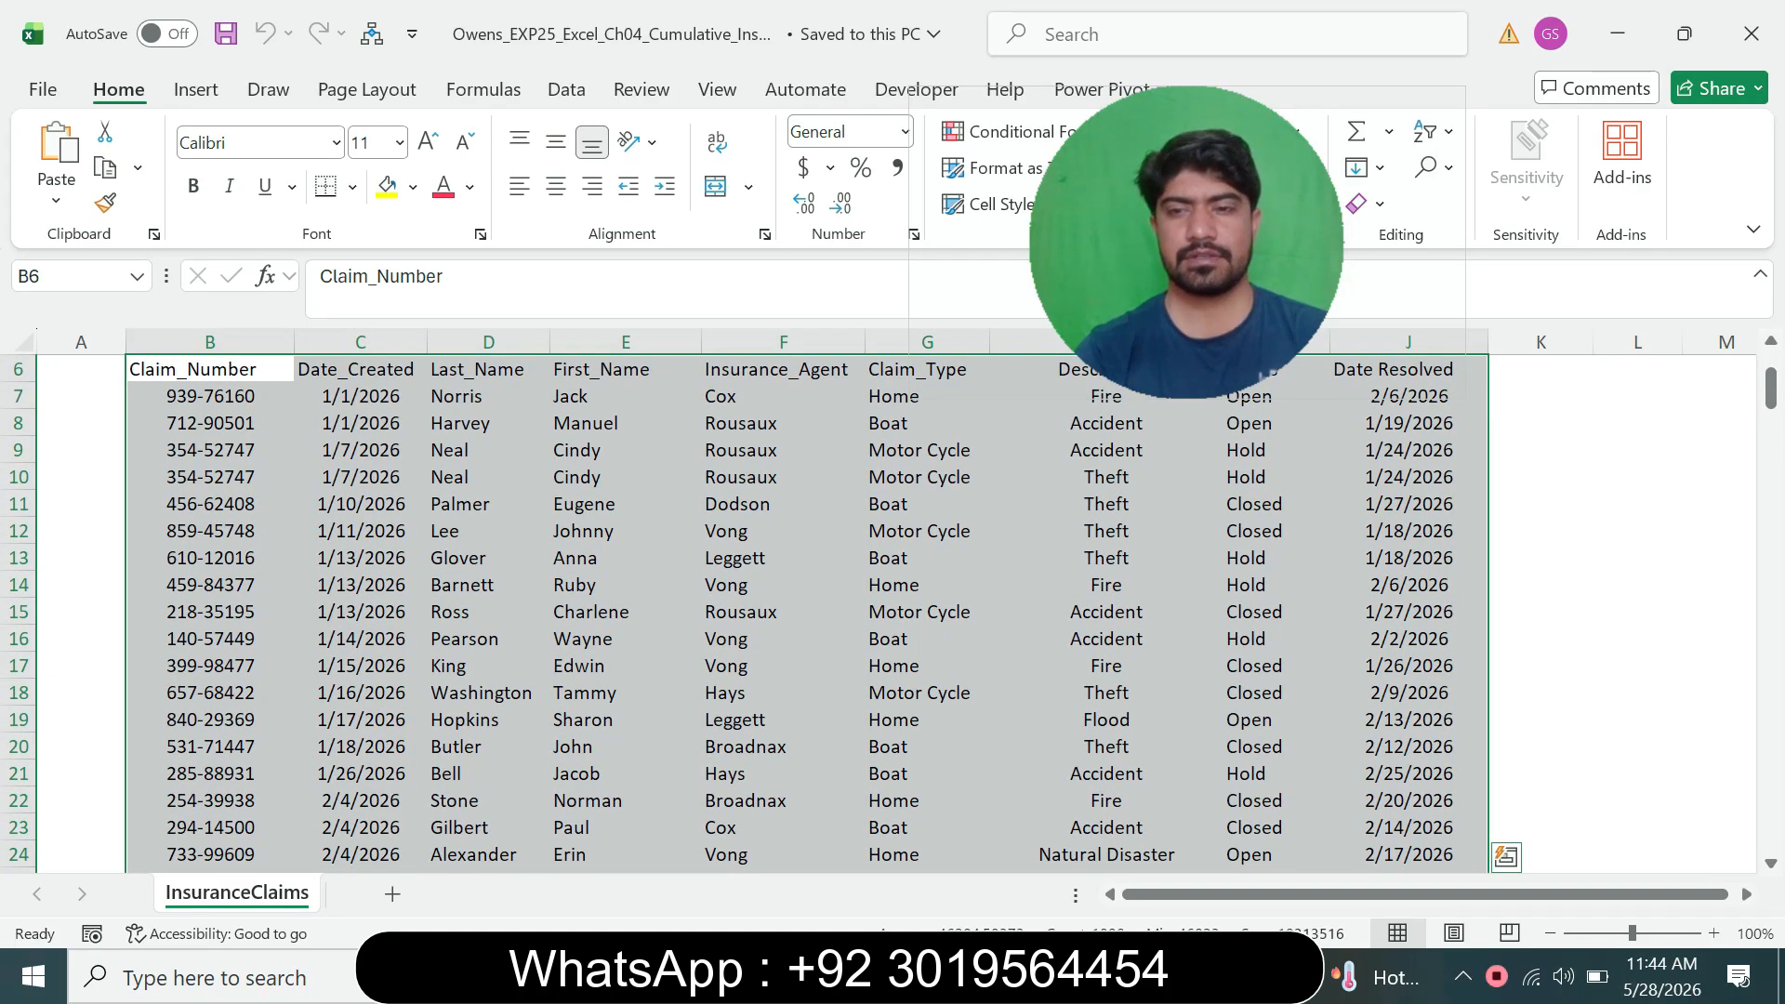
- Check the step 2 instruction in Word, and convert the selected range B6:J215 in Excel to a table
{"action": "key", "text": "alt+Tab"}
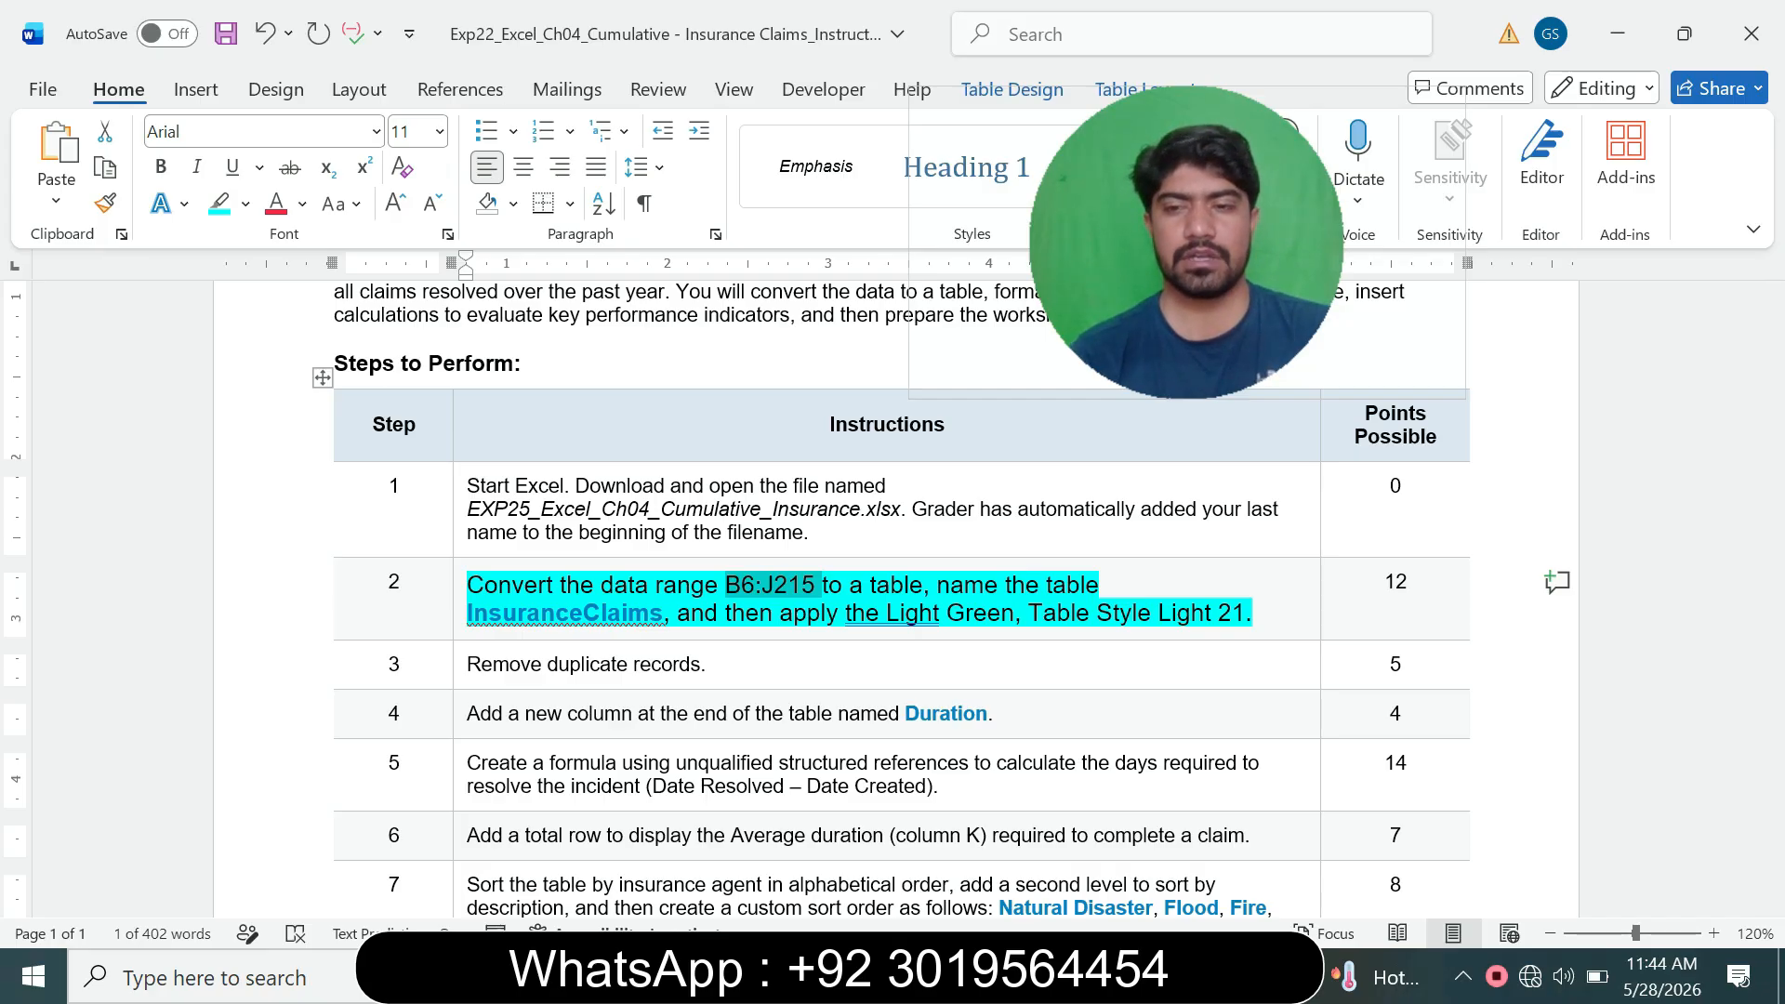
{"action": "key", "text": "alt+Tab"}
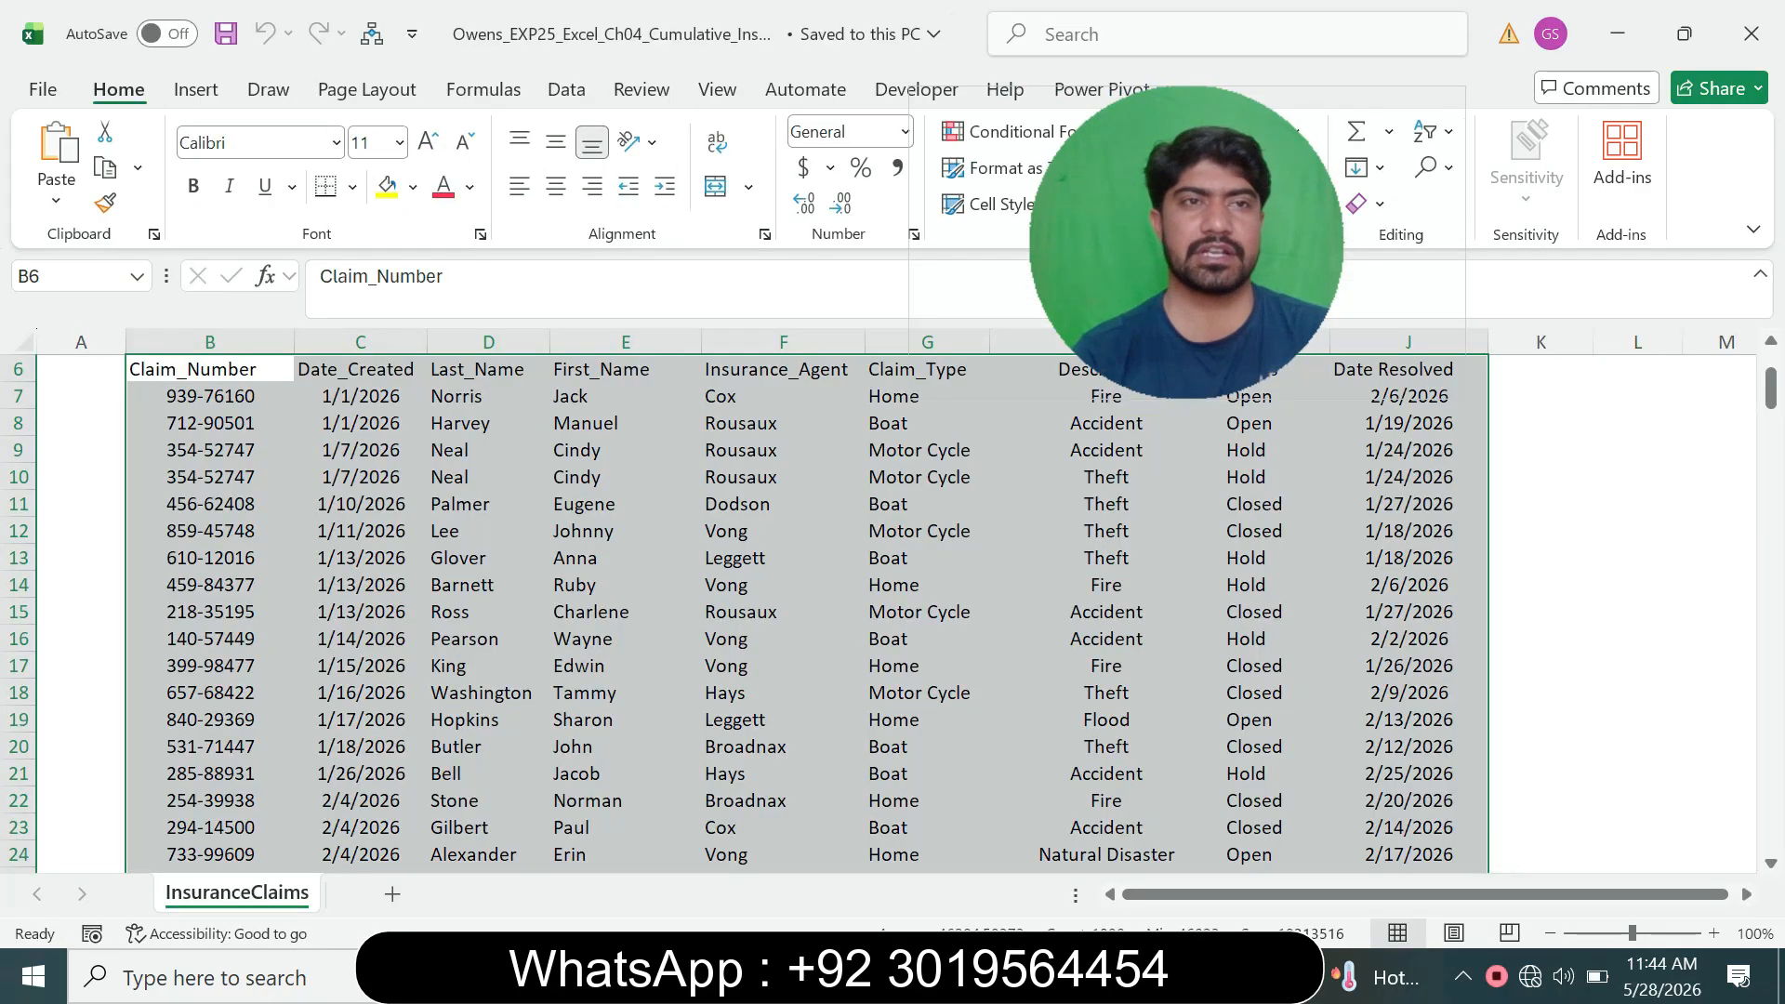
{"action": "left_click", "coordinate": [195, 89]}
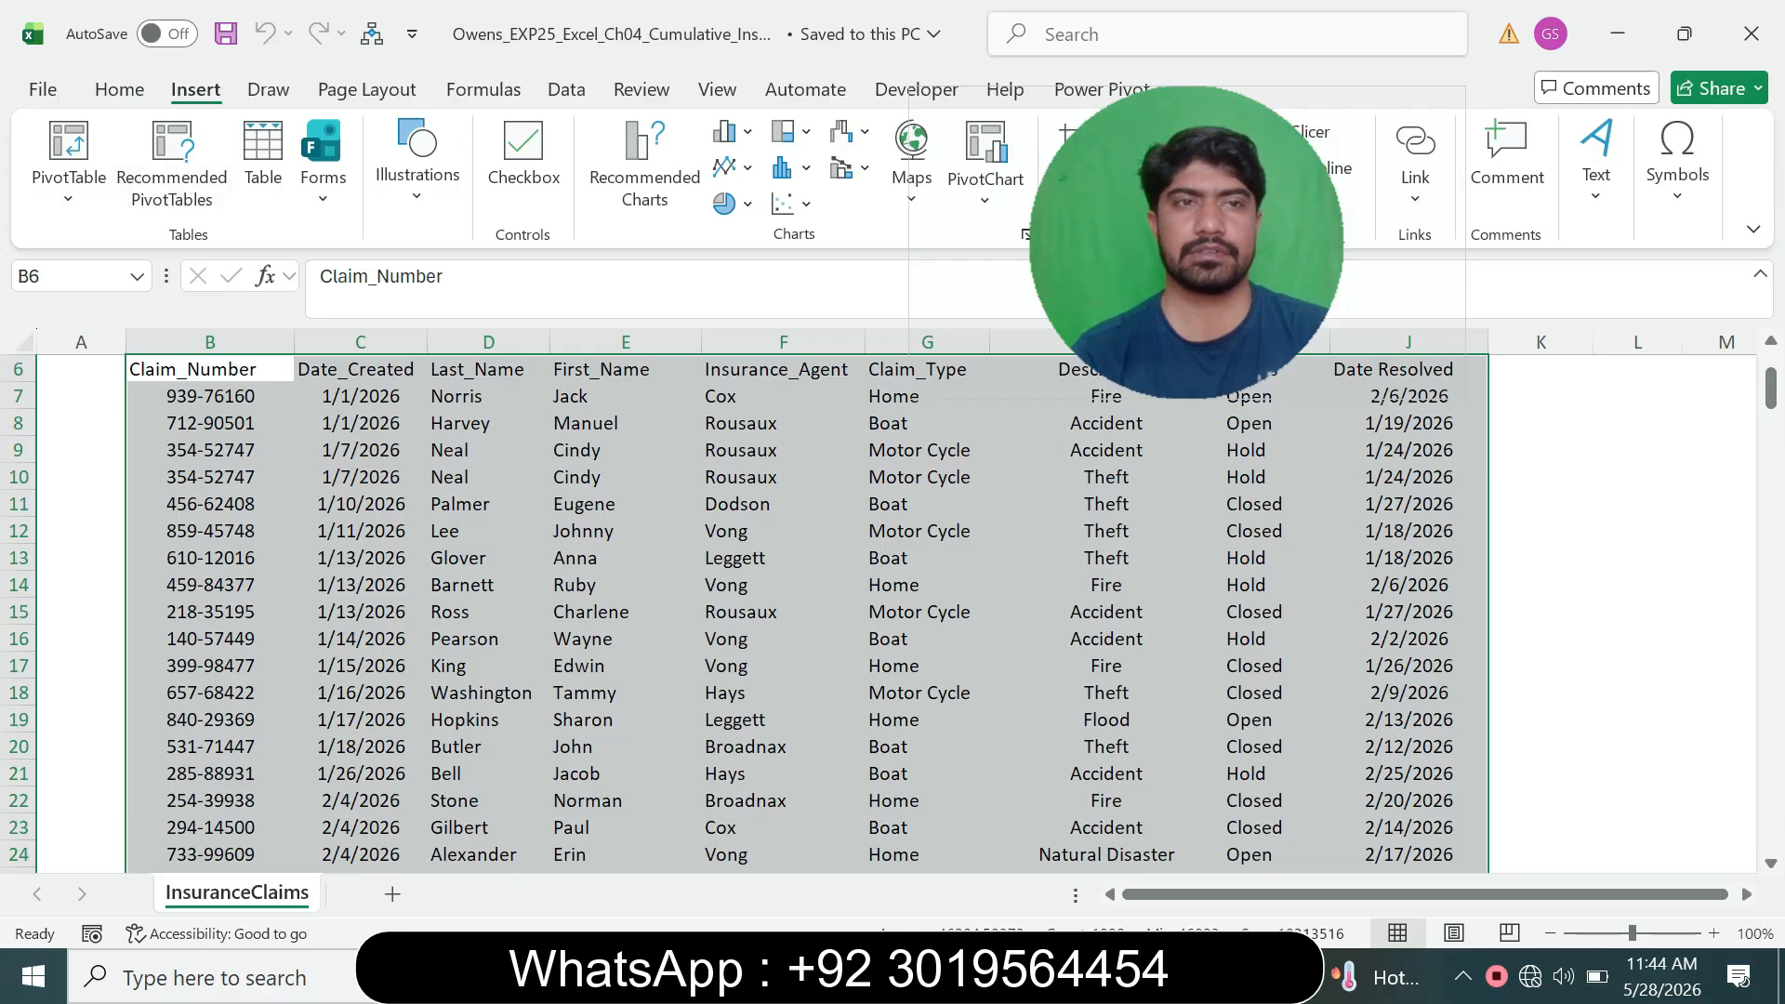
{"action": "left_click", "coordinate": [263, 158]}
{"action": "left_click", "coordinate": [1424, 476]}
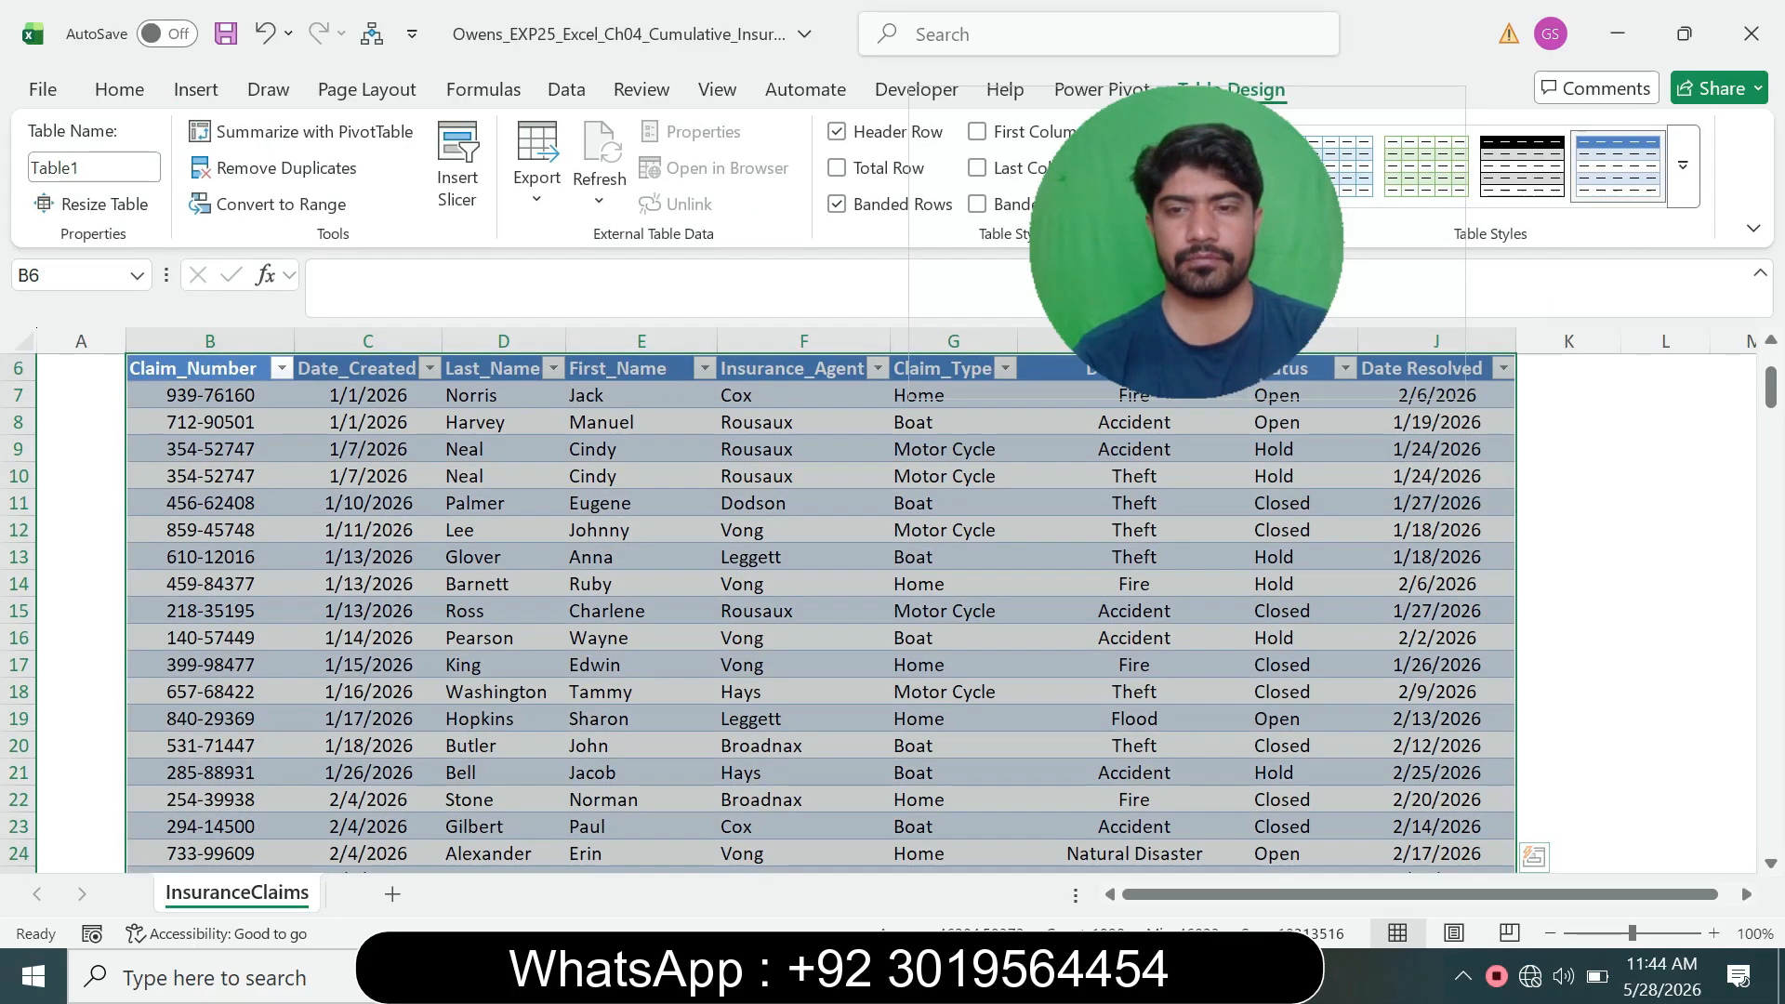
- Copy the table name InsuranceClaims from step 2 in Word and set it as the table's name in Excel
{"action": "key", "text": "alt+Tab"}
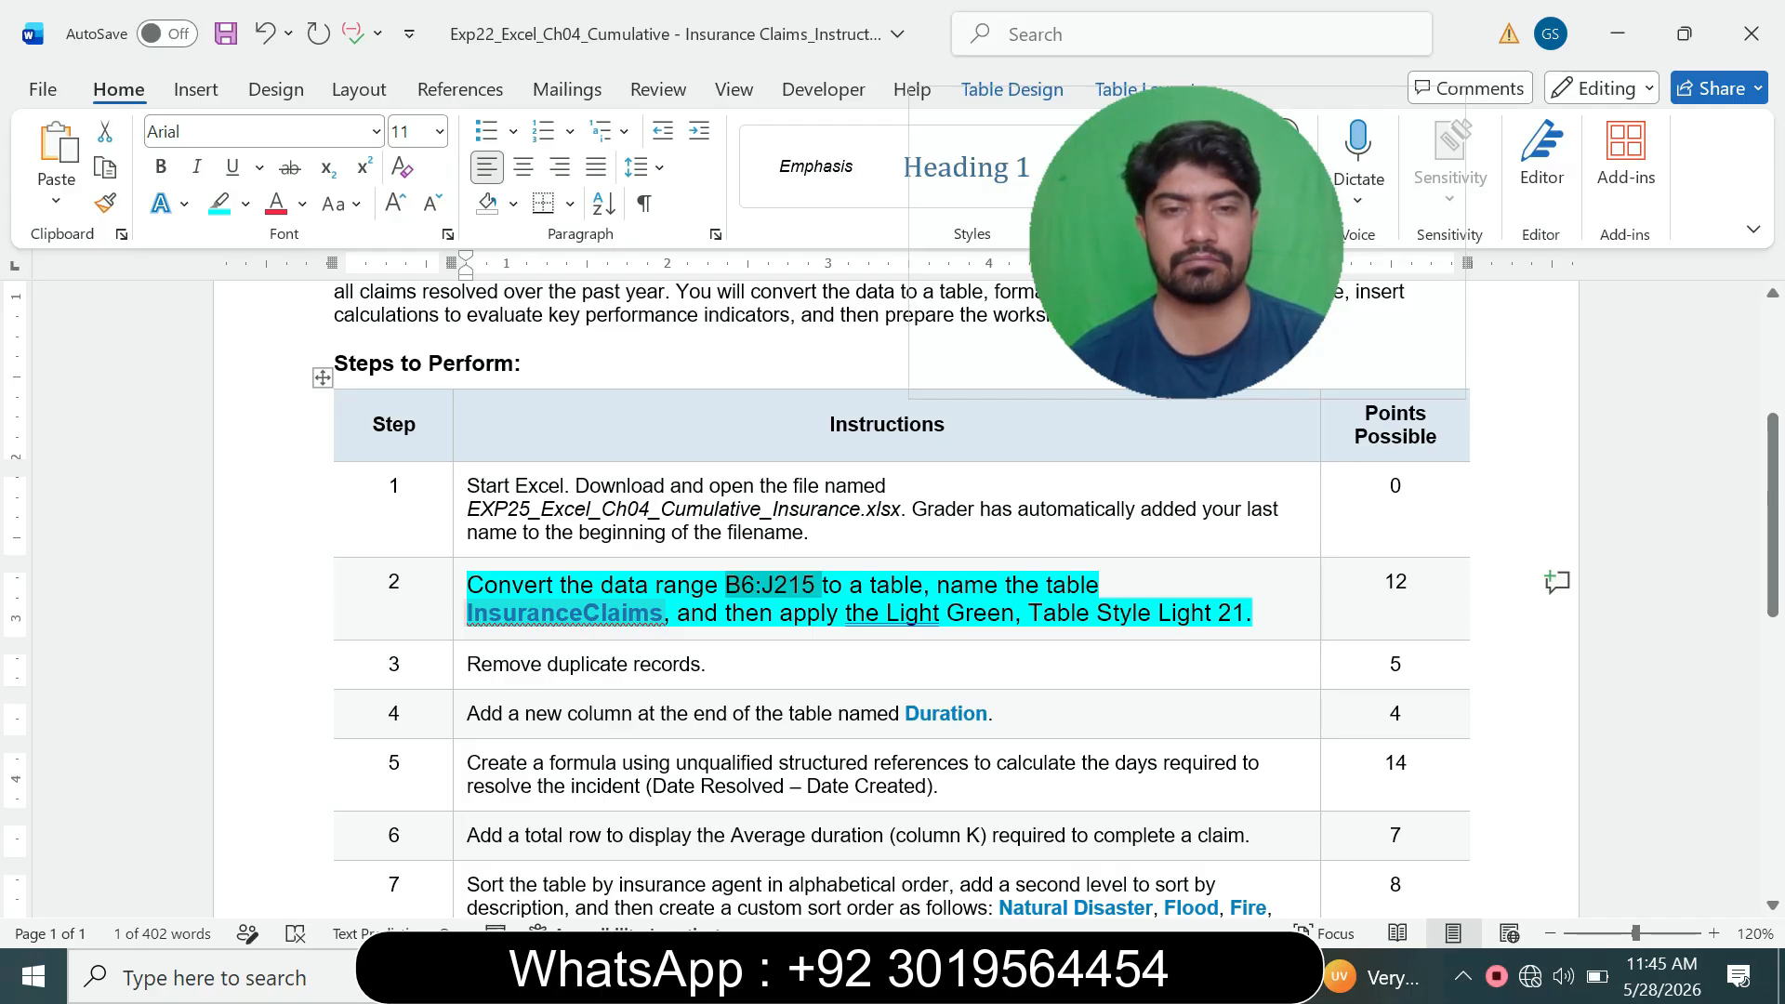
{"action": "left_click_drag", "start_coordinate": [652, 613], "coordinate": [457, 609]}
{"action": "left_click", "coordinate": [664, 613]}
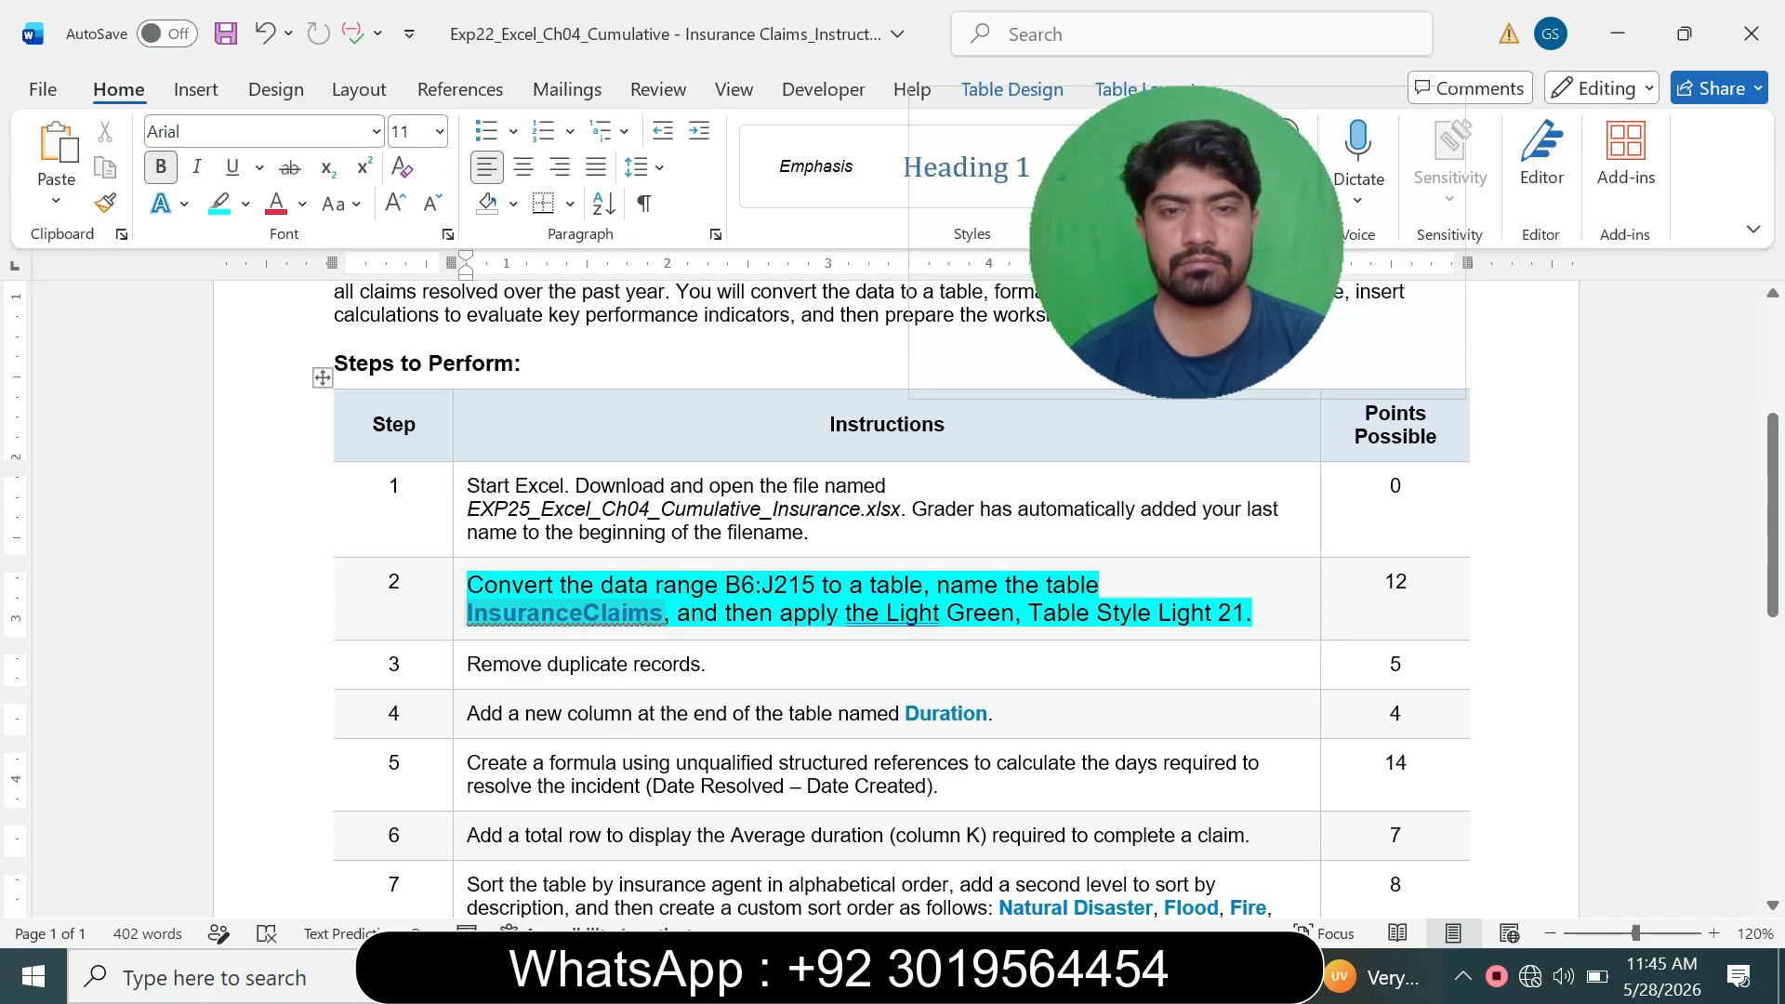
{"action": "left_click_drag", "start_coordinate": [665, 613], "coordinate": [466, 614]}
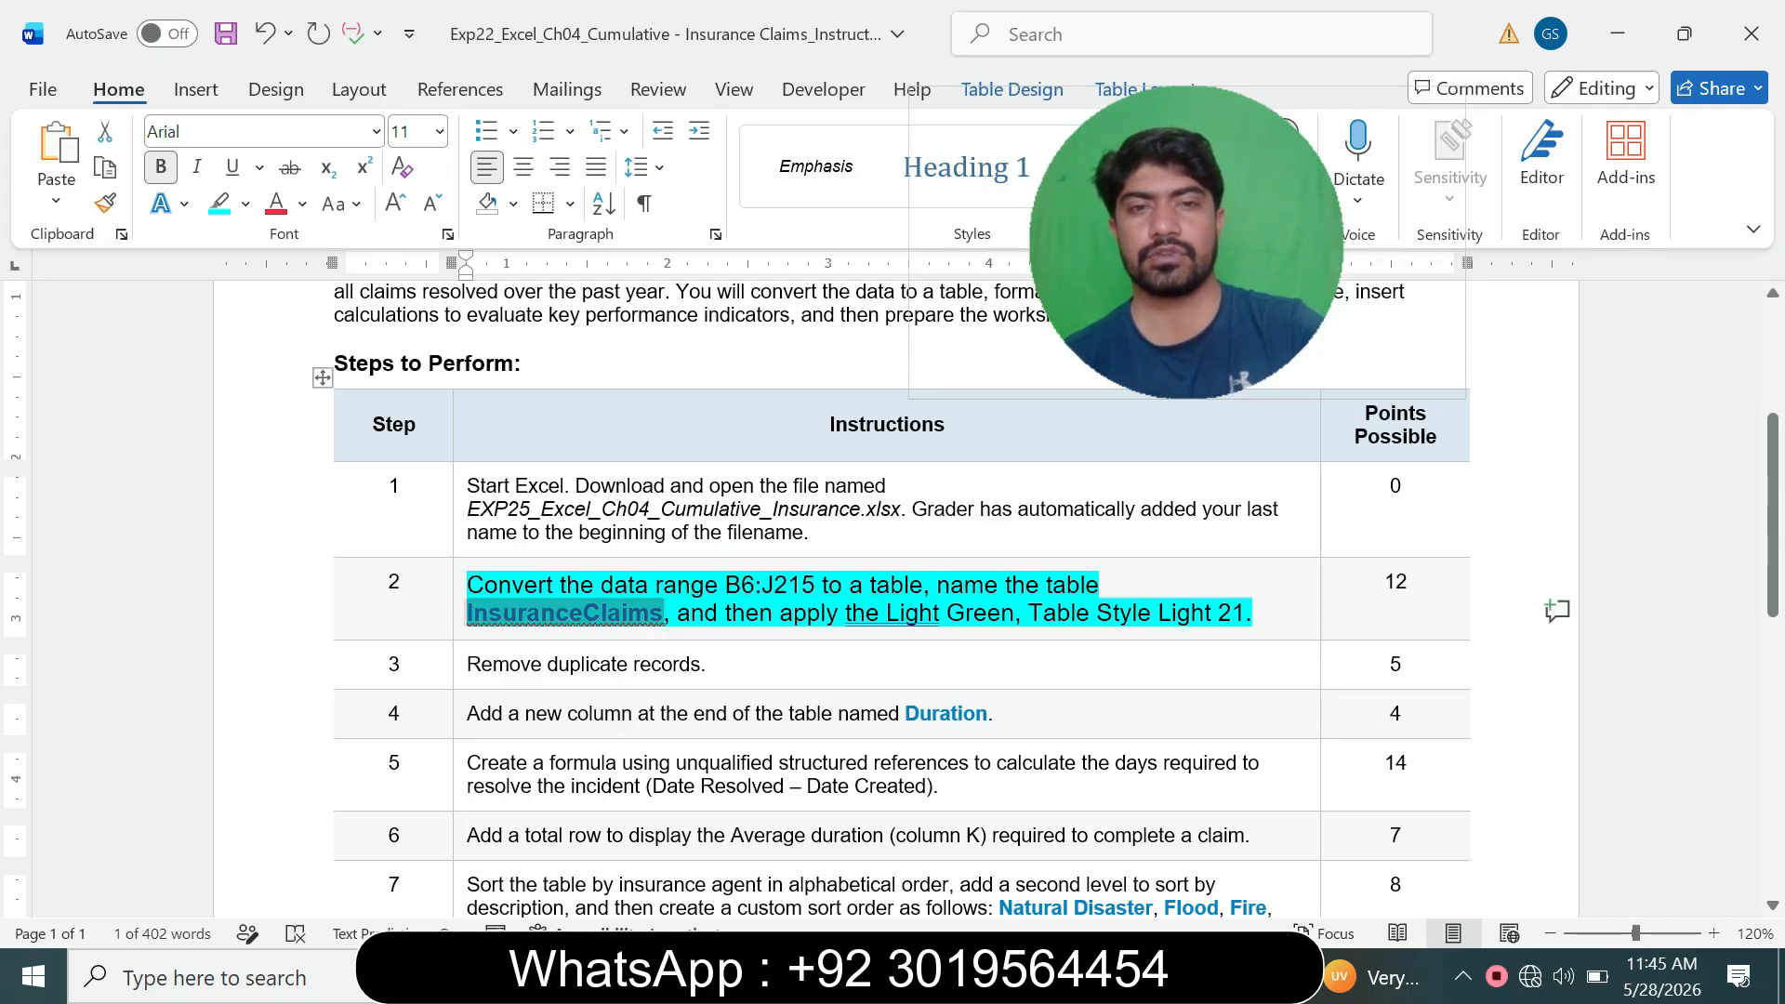
{"action": "key", "text": "alt+Tab"}
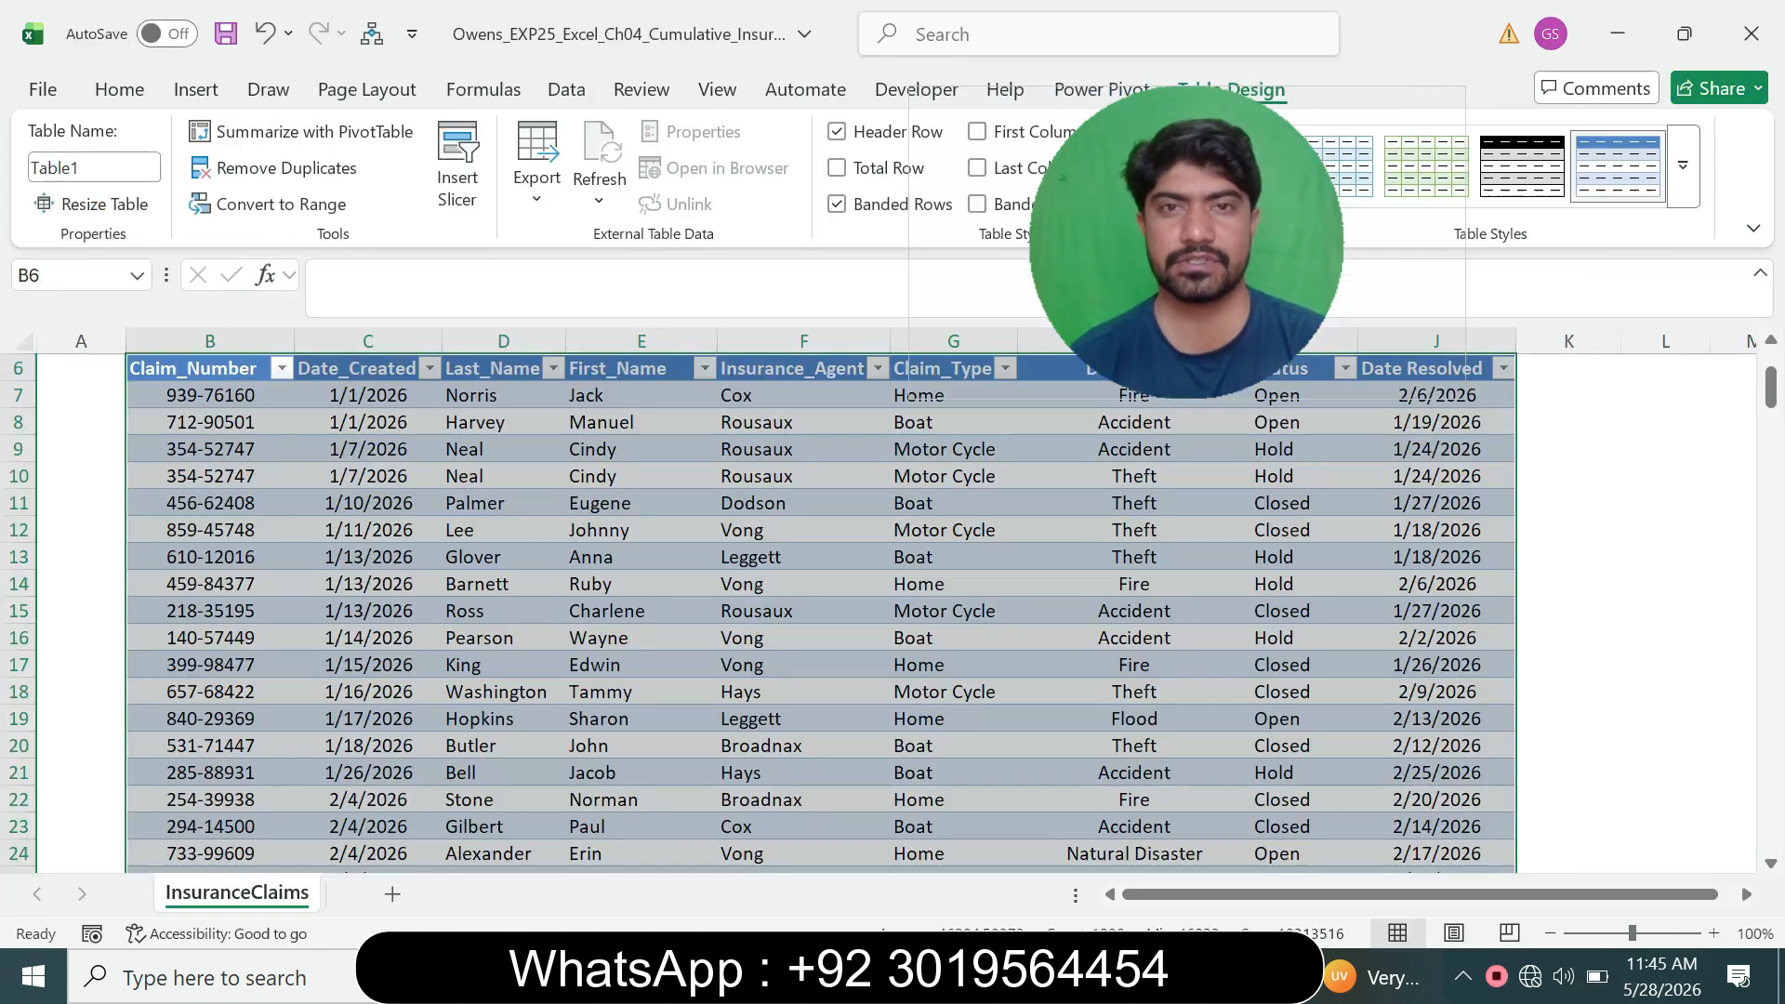
{"action": "left_click", "coordinate": [93, 168]}
{"action": "key", "text": "ctrl+v"}
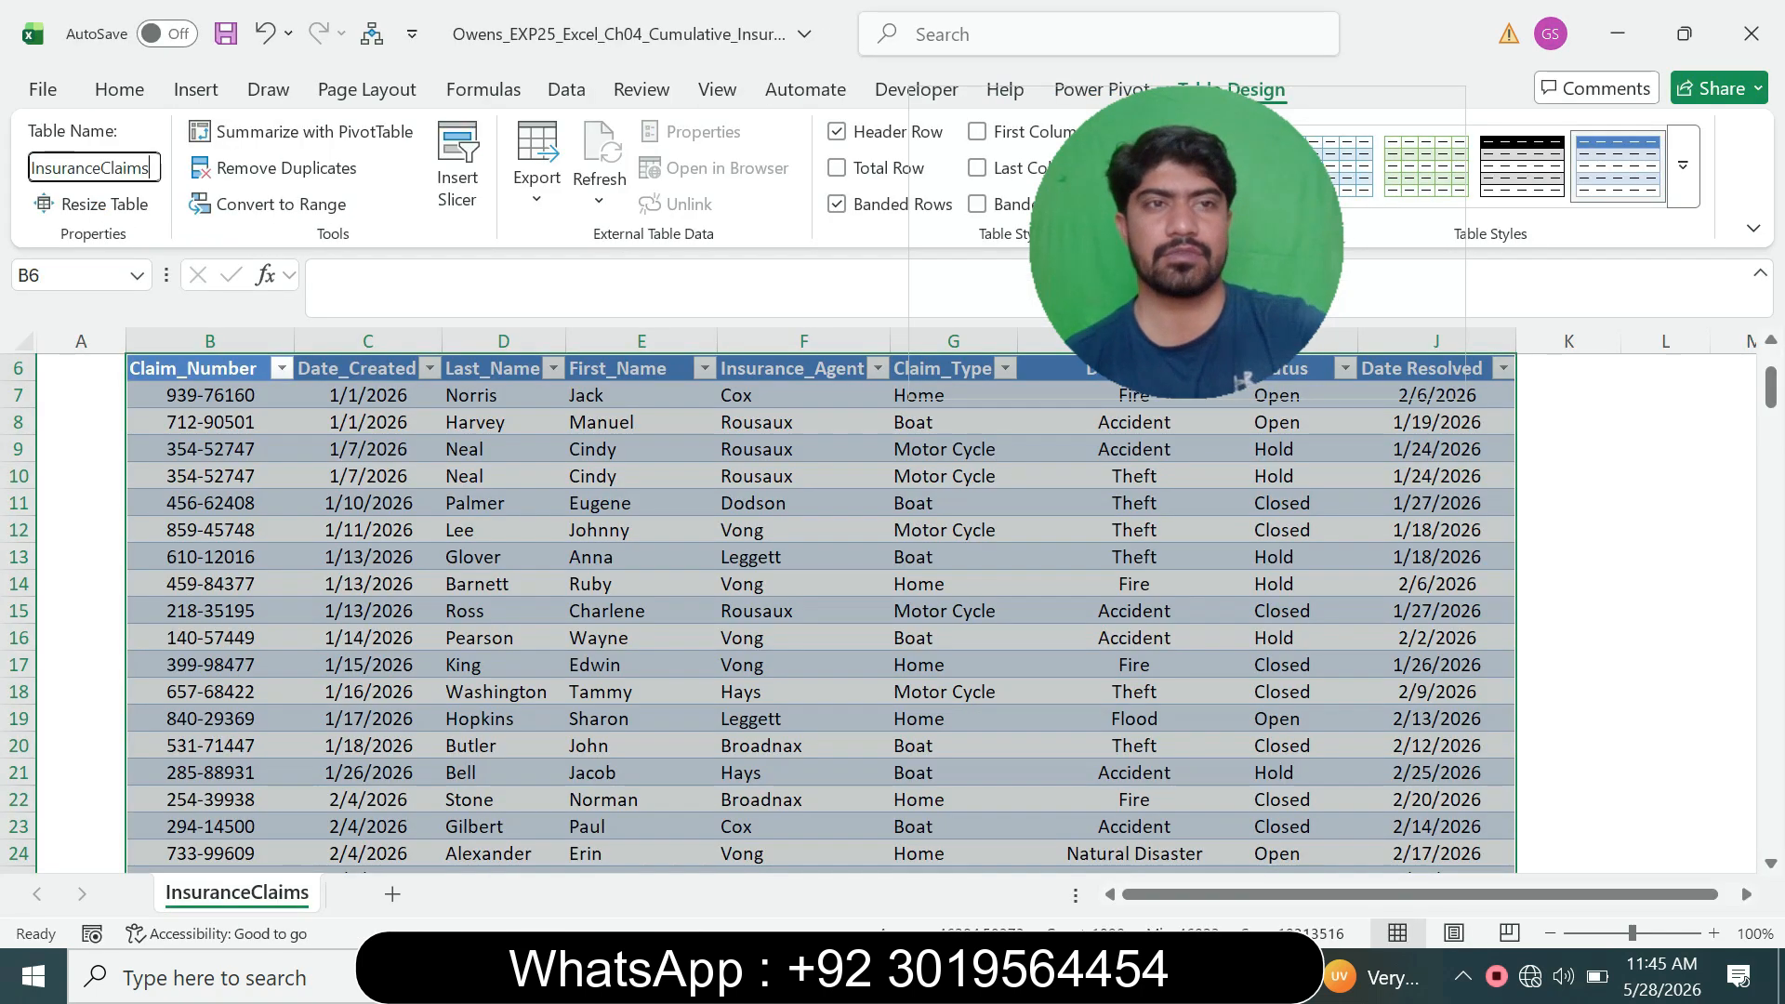
{"action": "key", "text": "Return"}
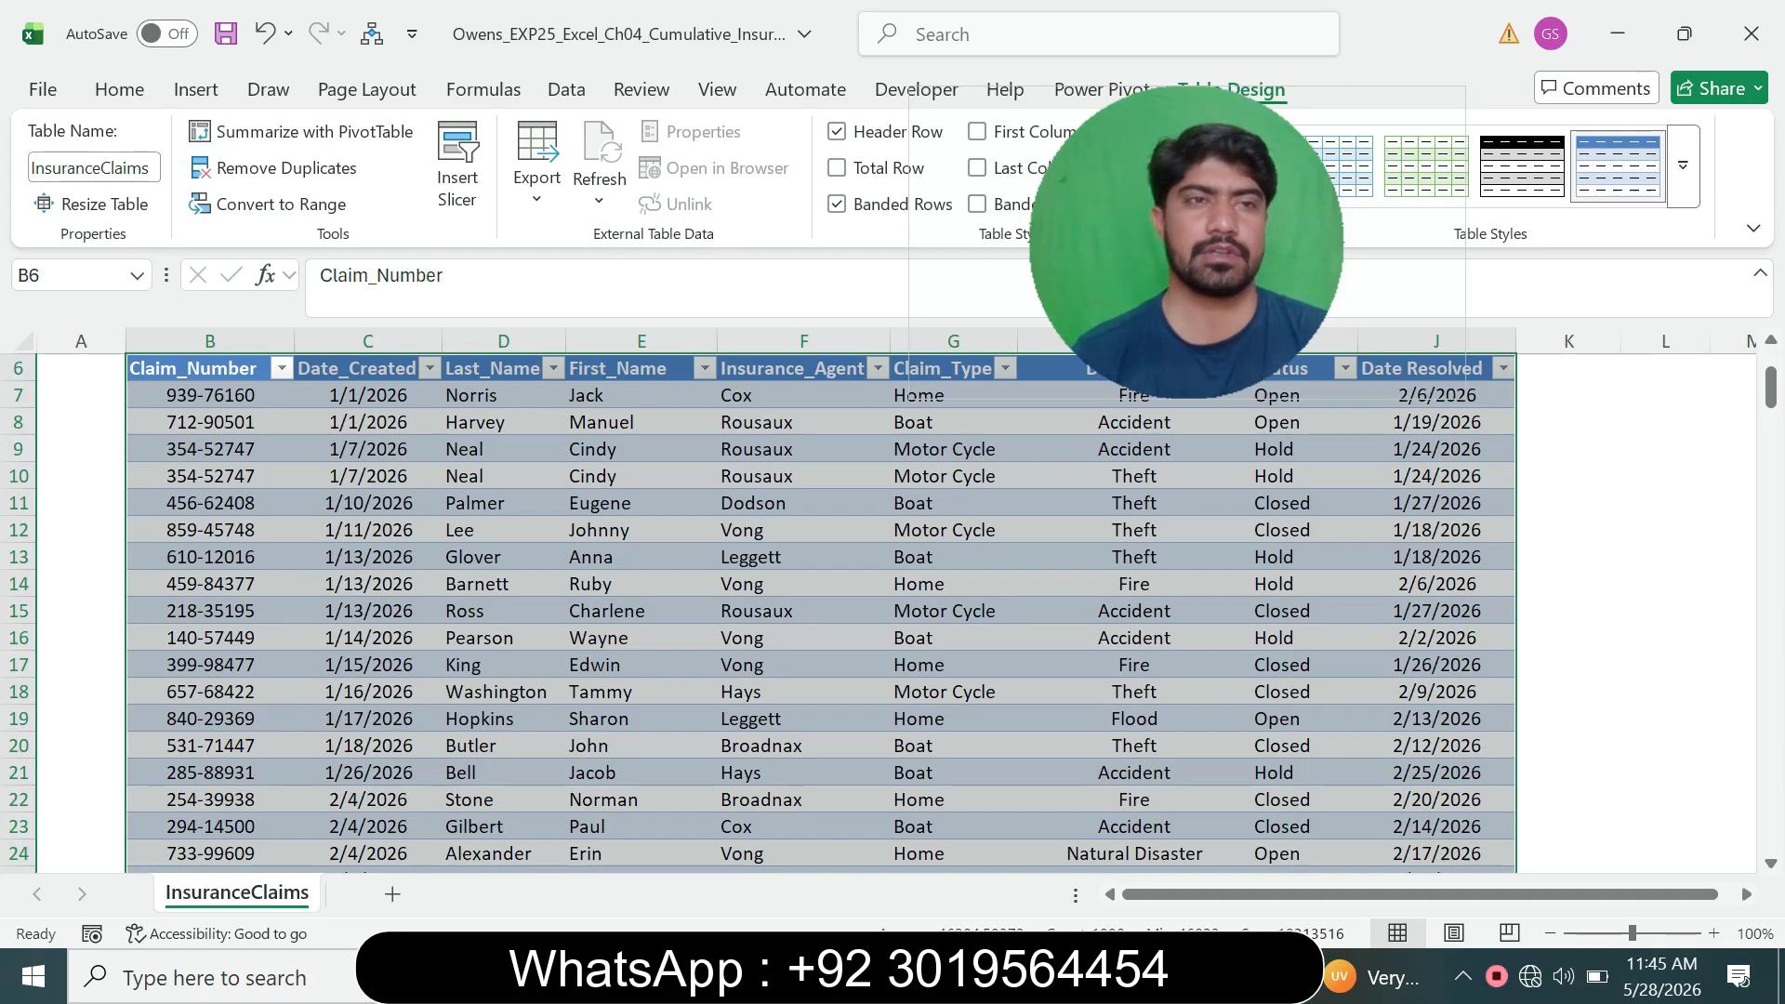
{"action": "left_click", "coordinate": [503, 530]}
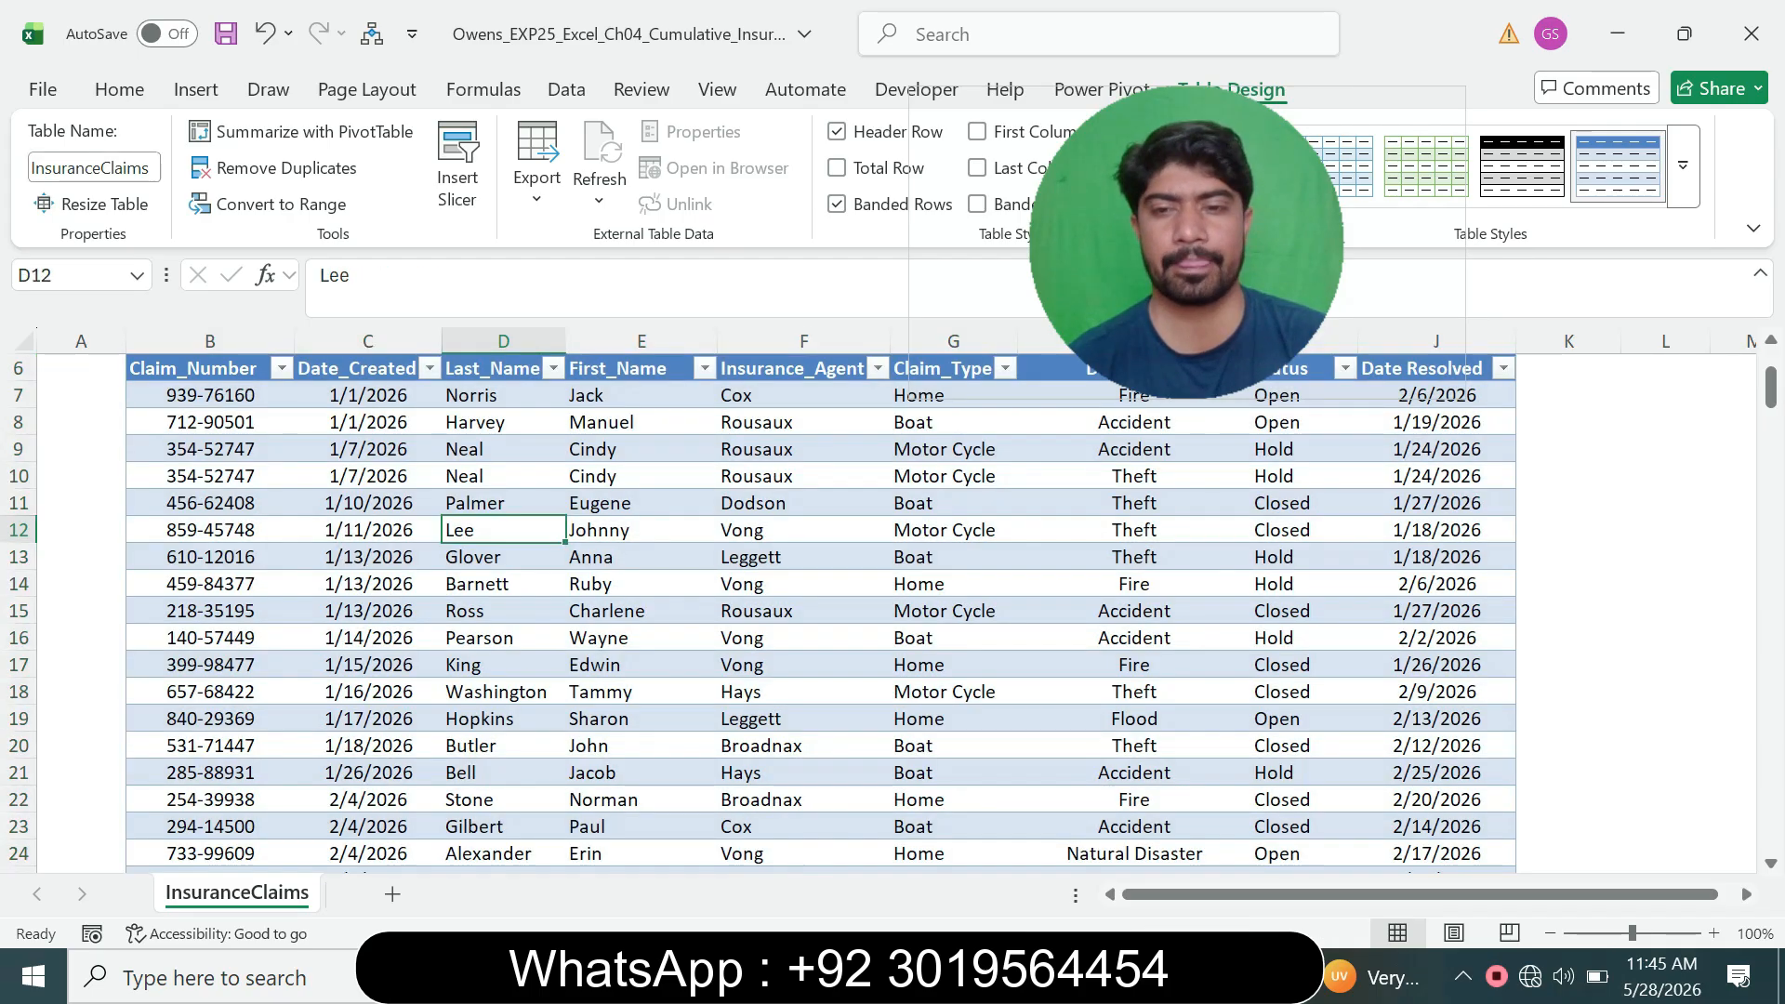
- Check the style named in step 2 in Word, and apply Light Green, Table Style Light 21 to the Excel table
{"action": "key", "text": "alt+Tab"}
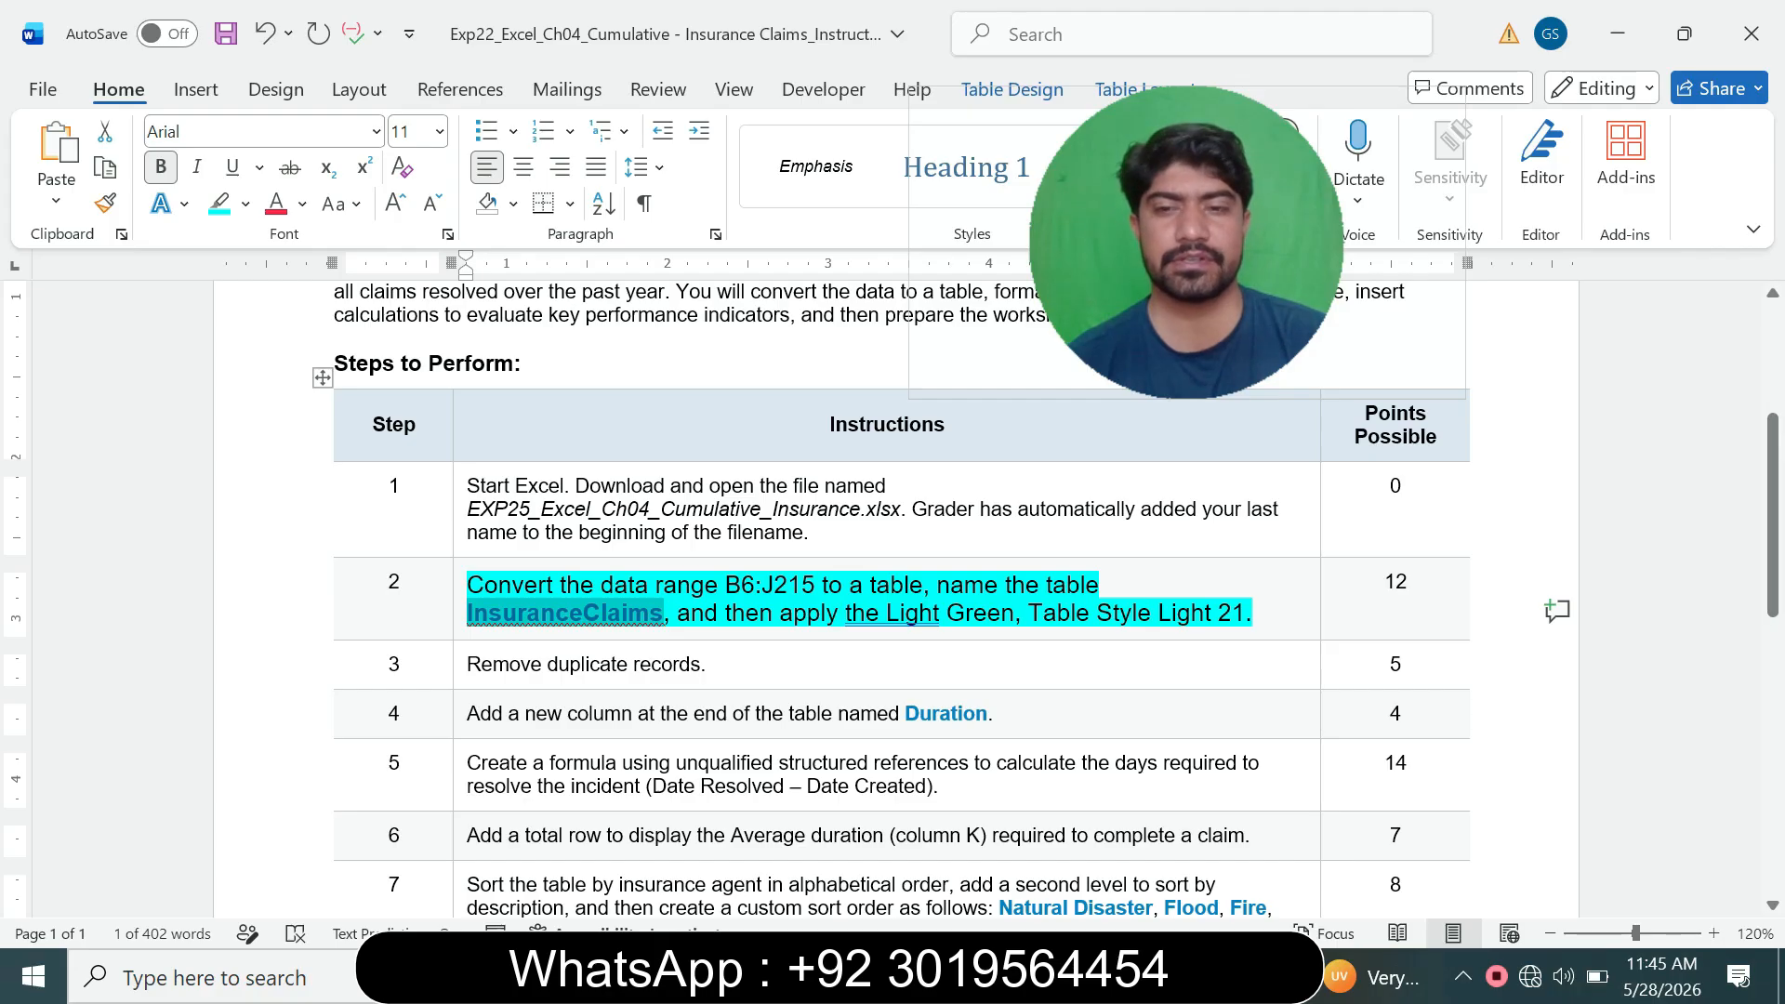
{"action": "key", "text": "alt+Tab"}
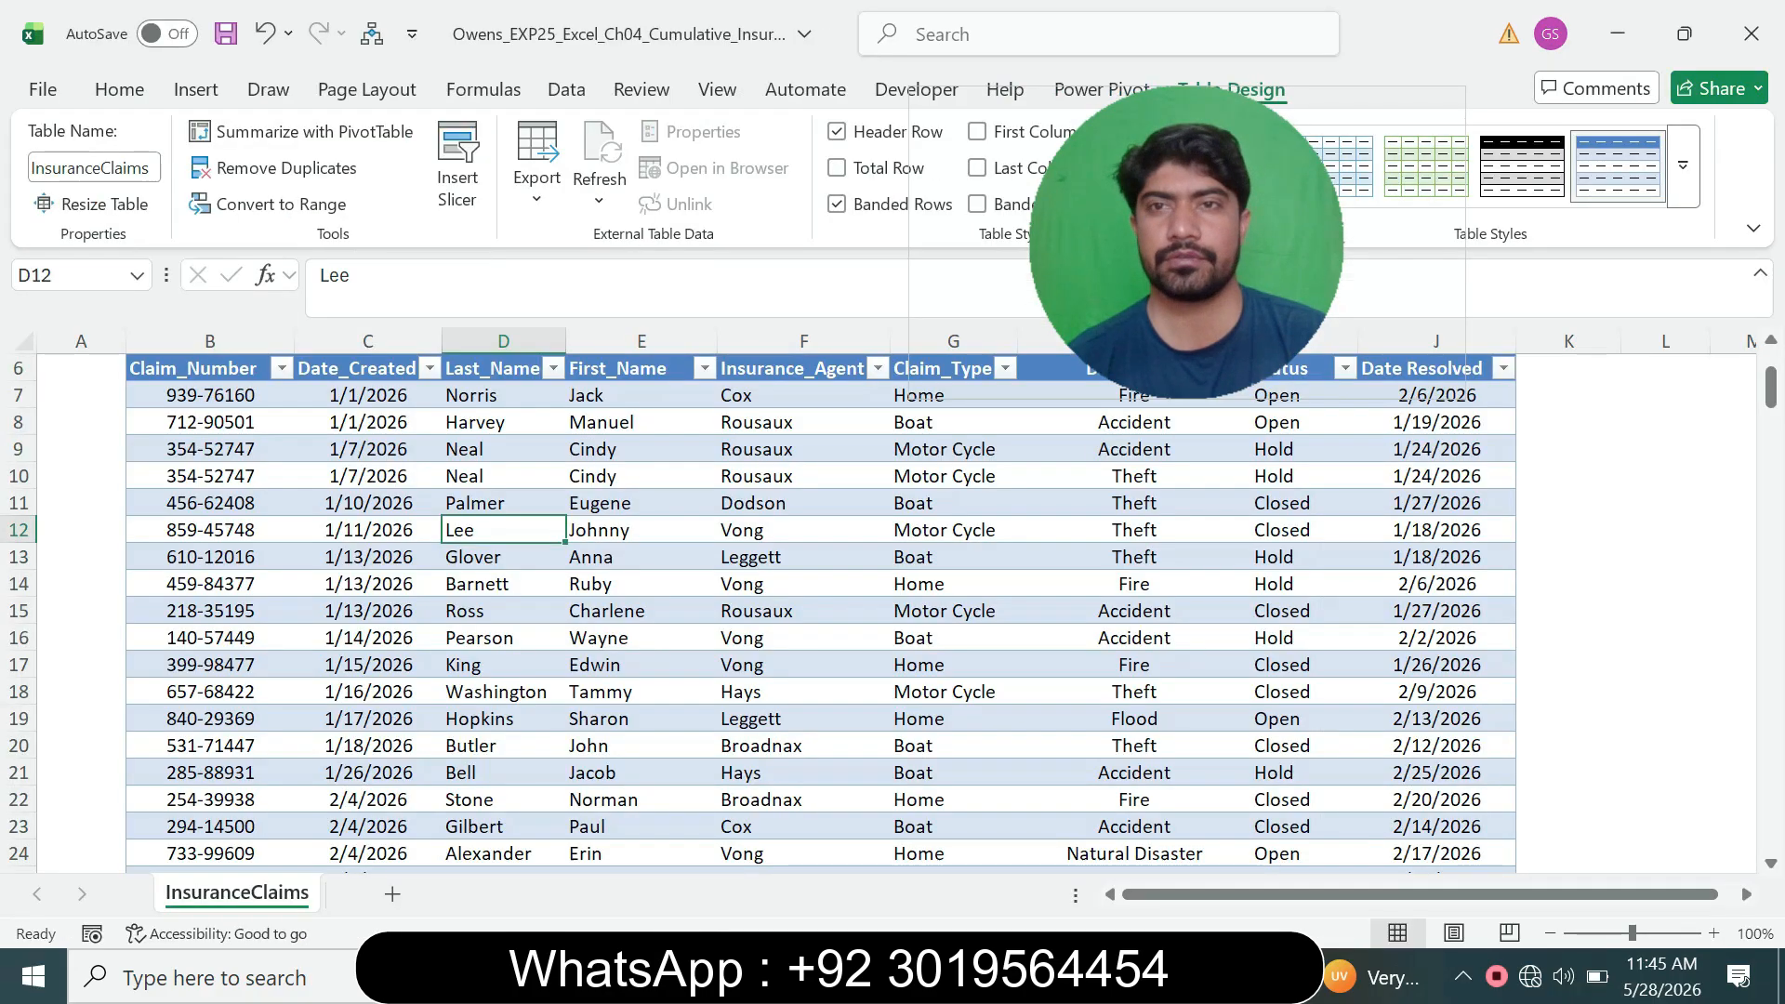
{"action": "left_click", "coordinate": [1683, 164]}
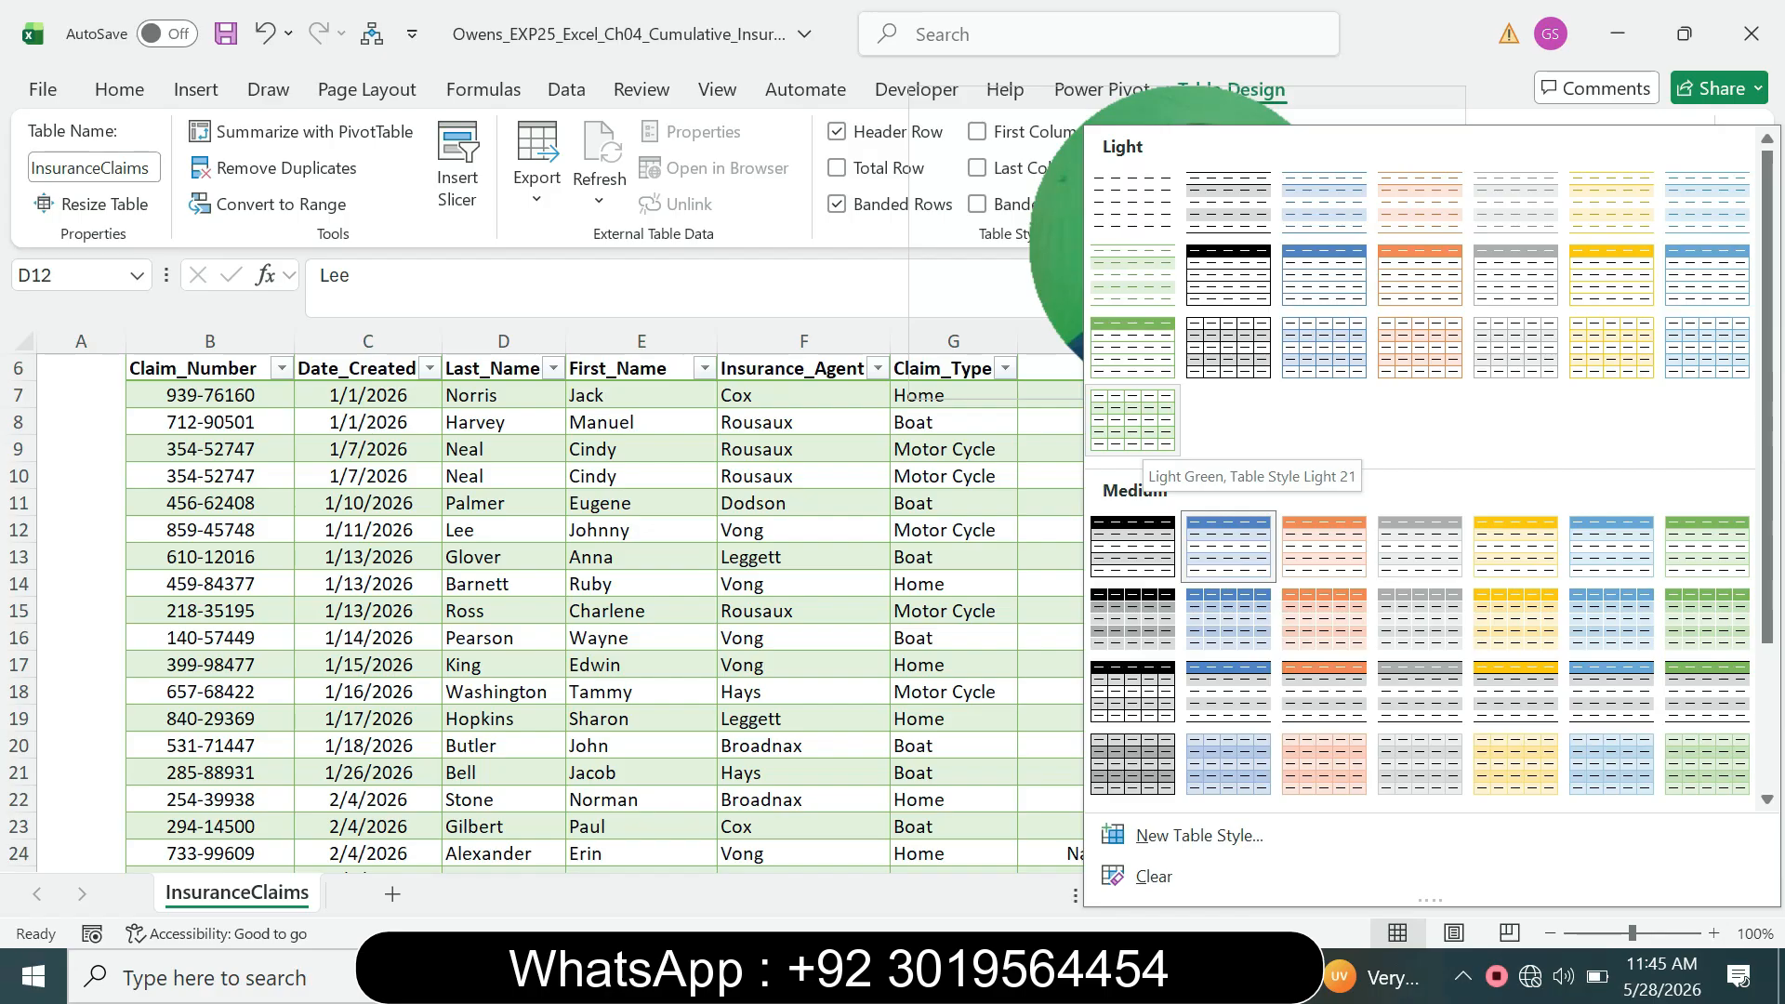
{"action": "left_click", "coordinate": [1134, 418]}
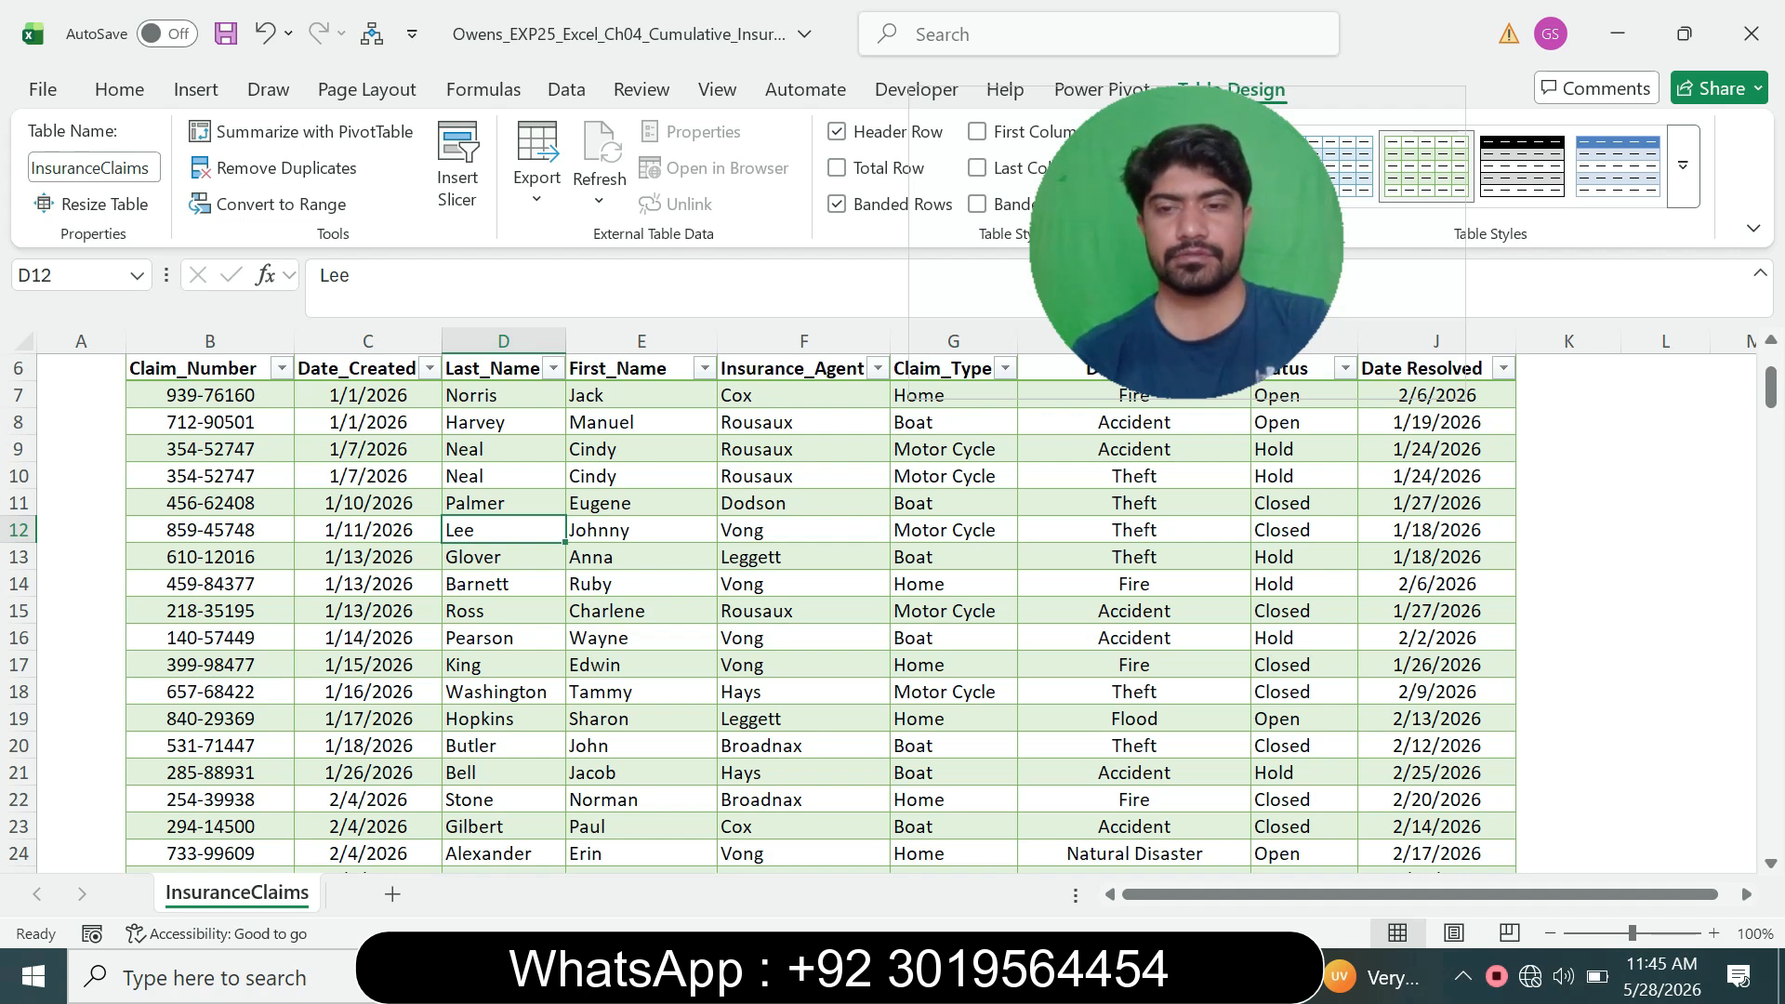
- In Word, set the step 2 instruction text to font size 9 and remove its highlight
{"action": "key", "text": "alt+Tab"}
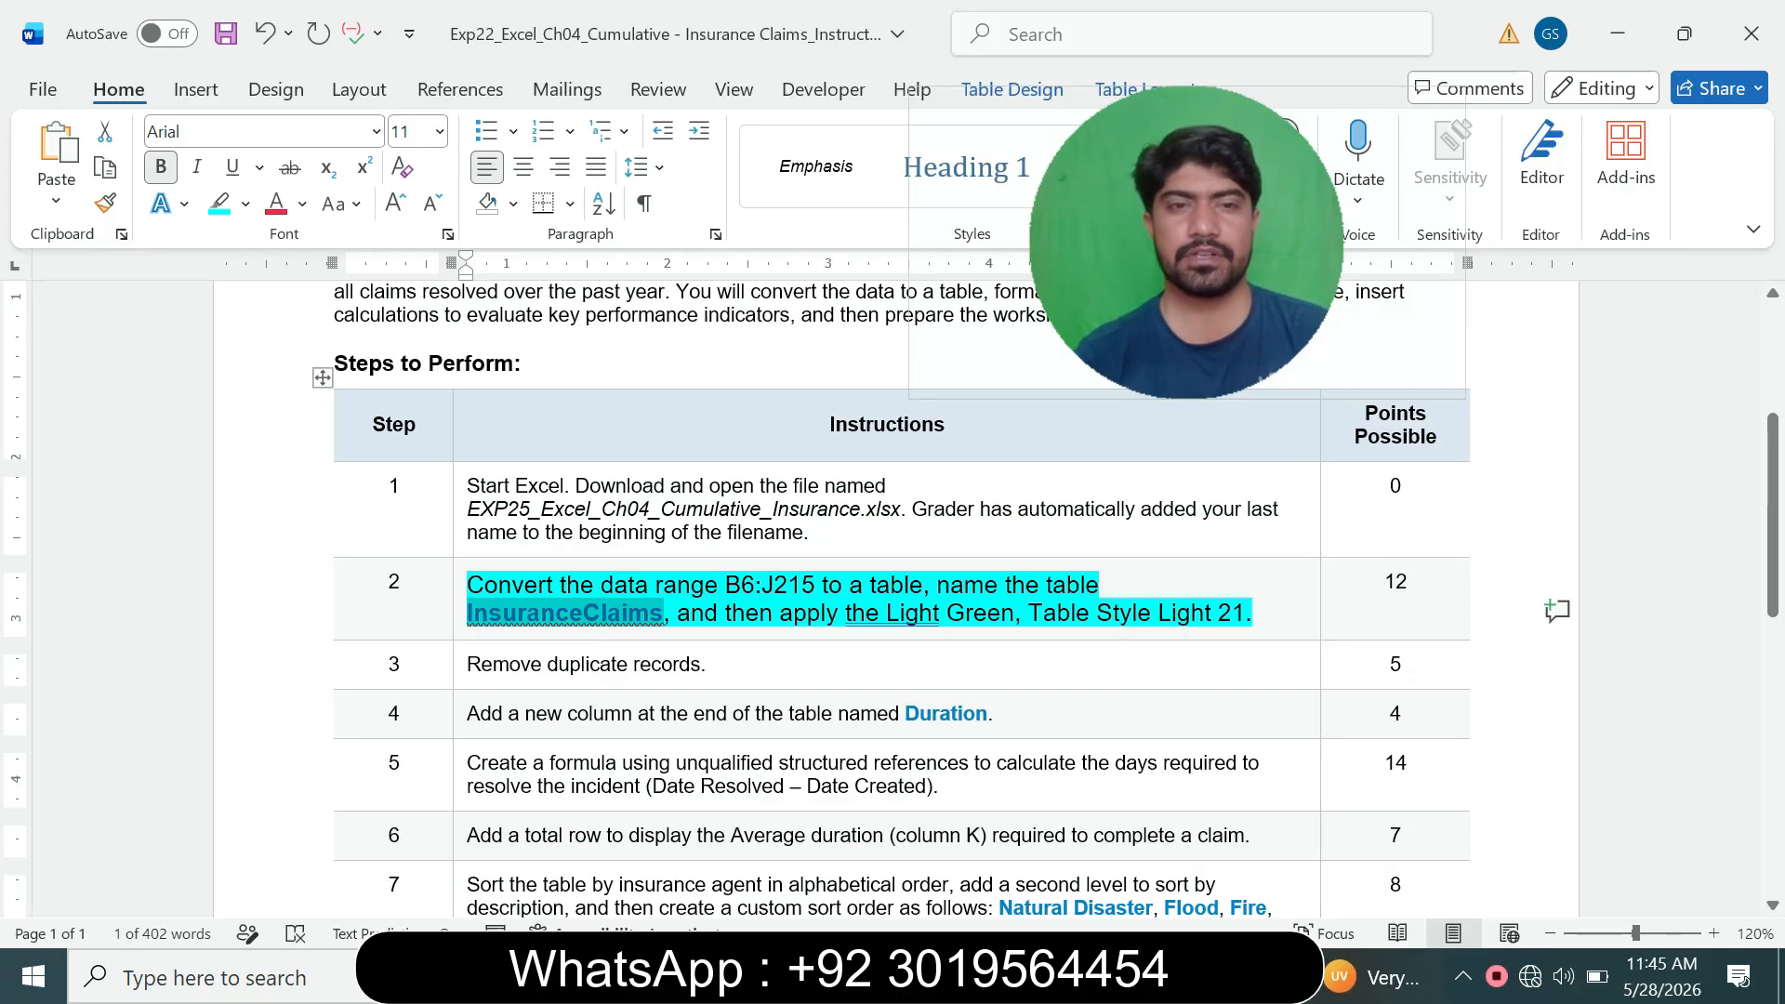
{"action": "triple_click", "coordinate": [506, 613]}
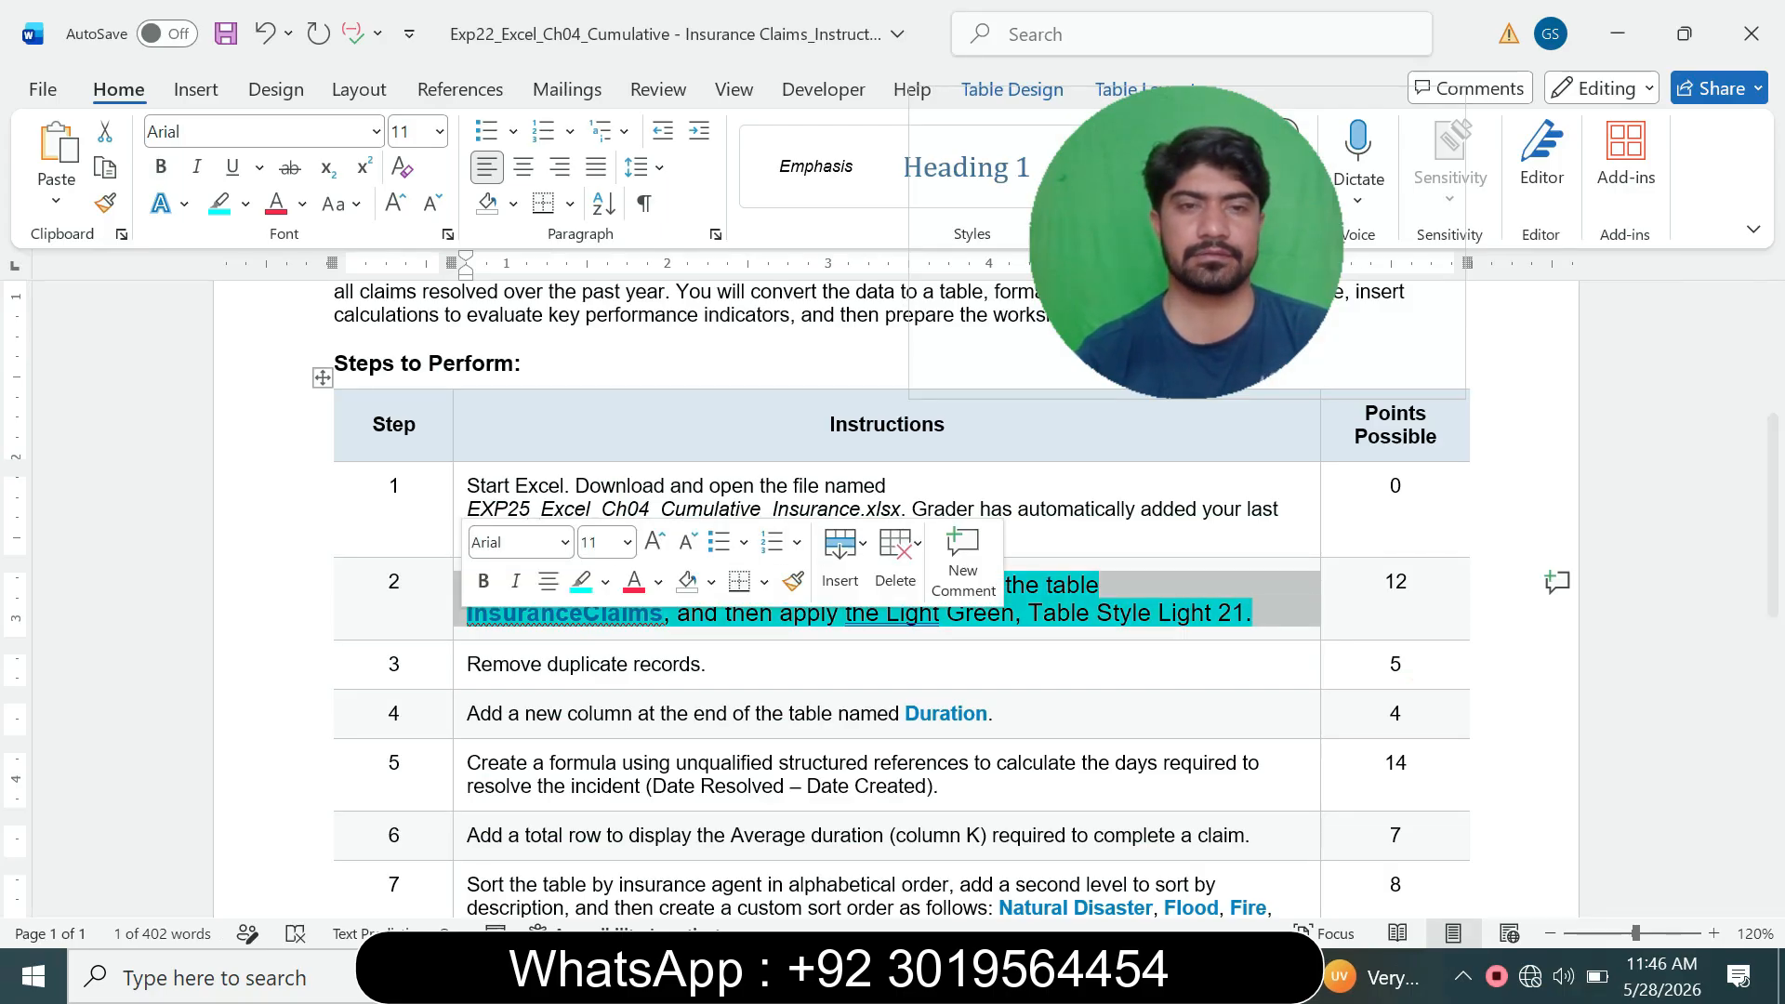
{"action": "left_click", "coordinate": [628, 542]}
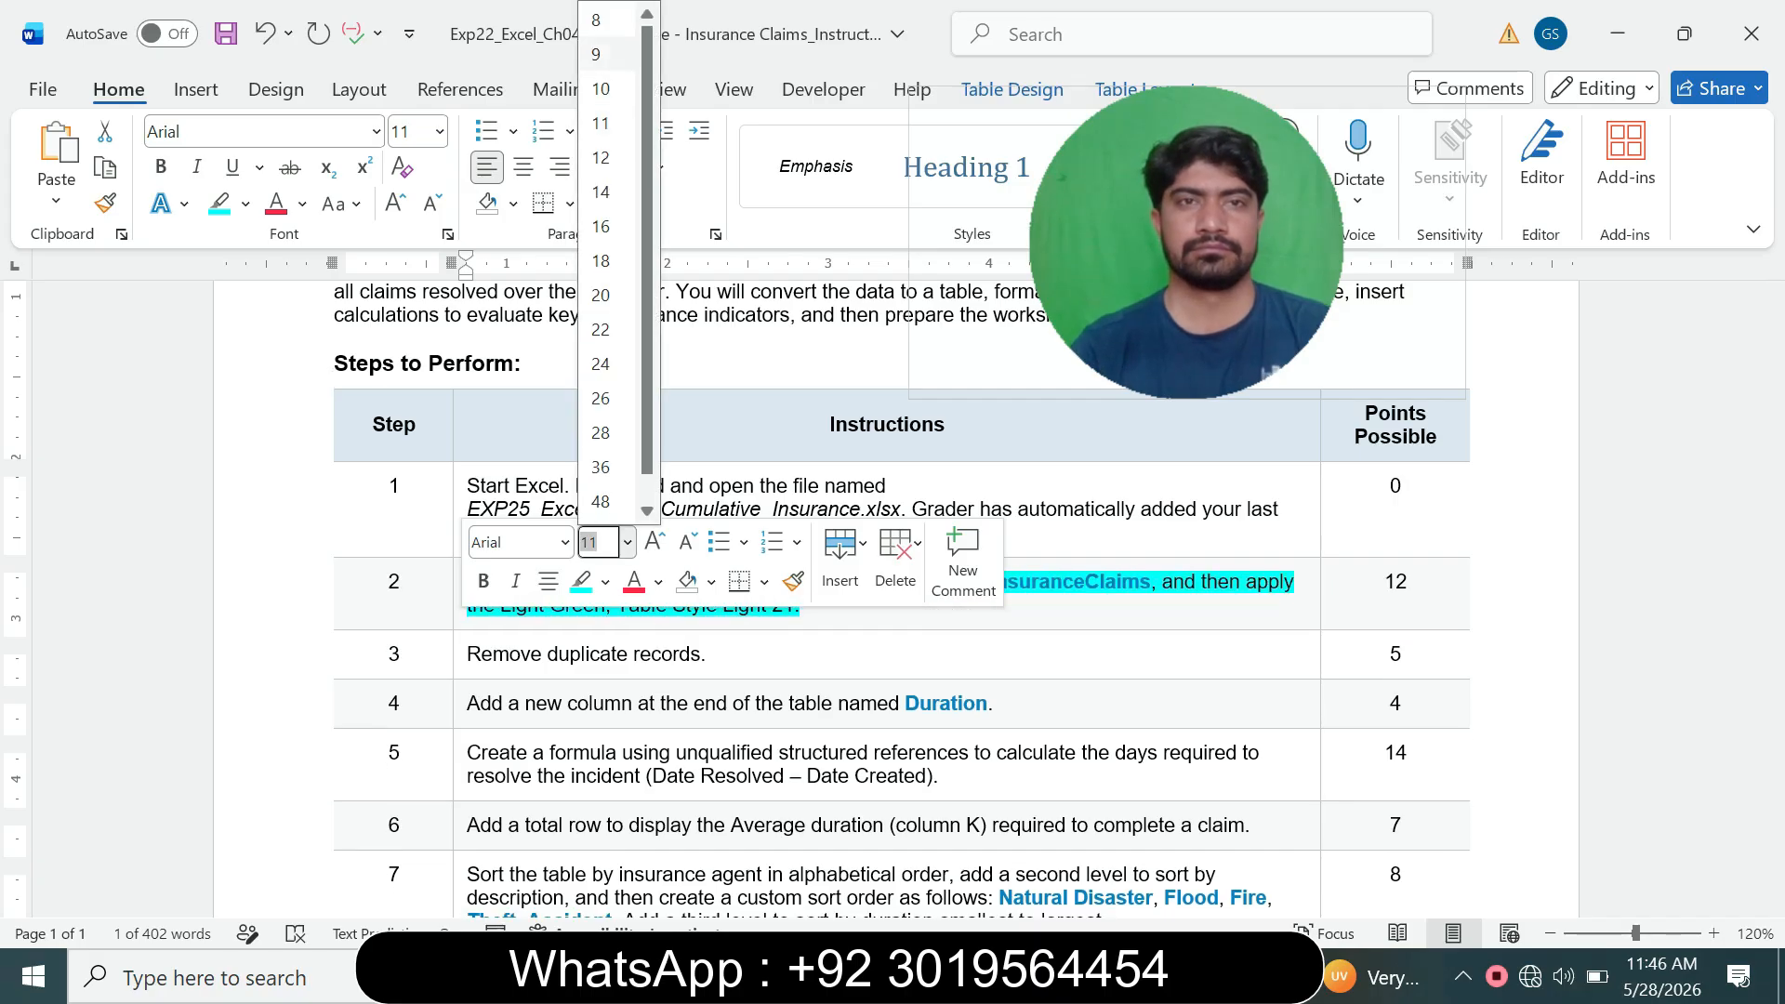
{"action": "left_click", "coordinate": [596, 54]}
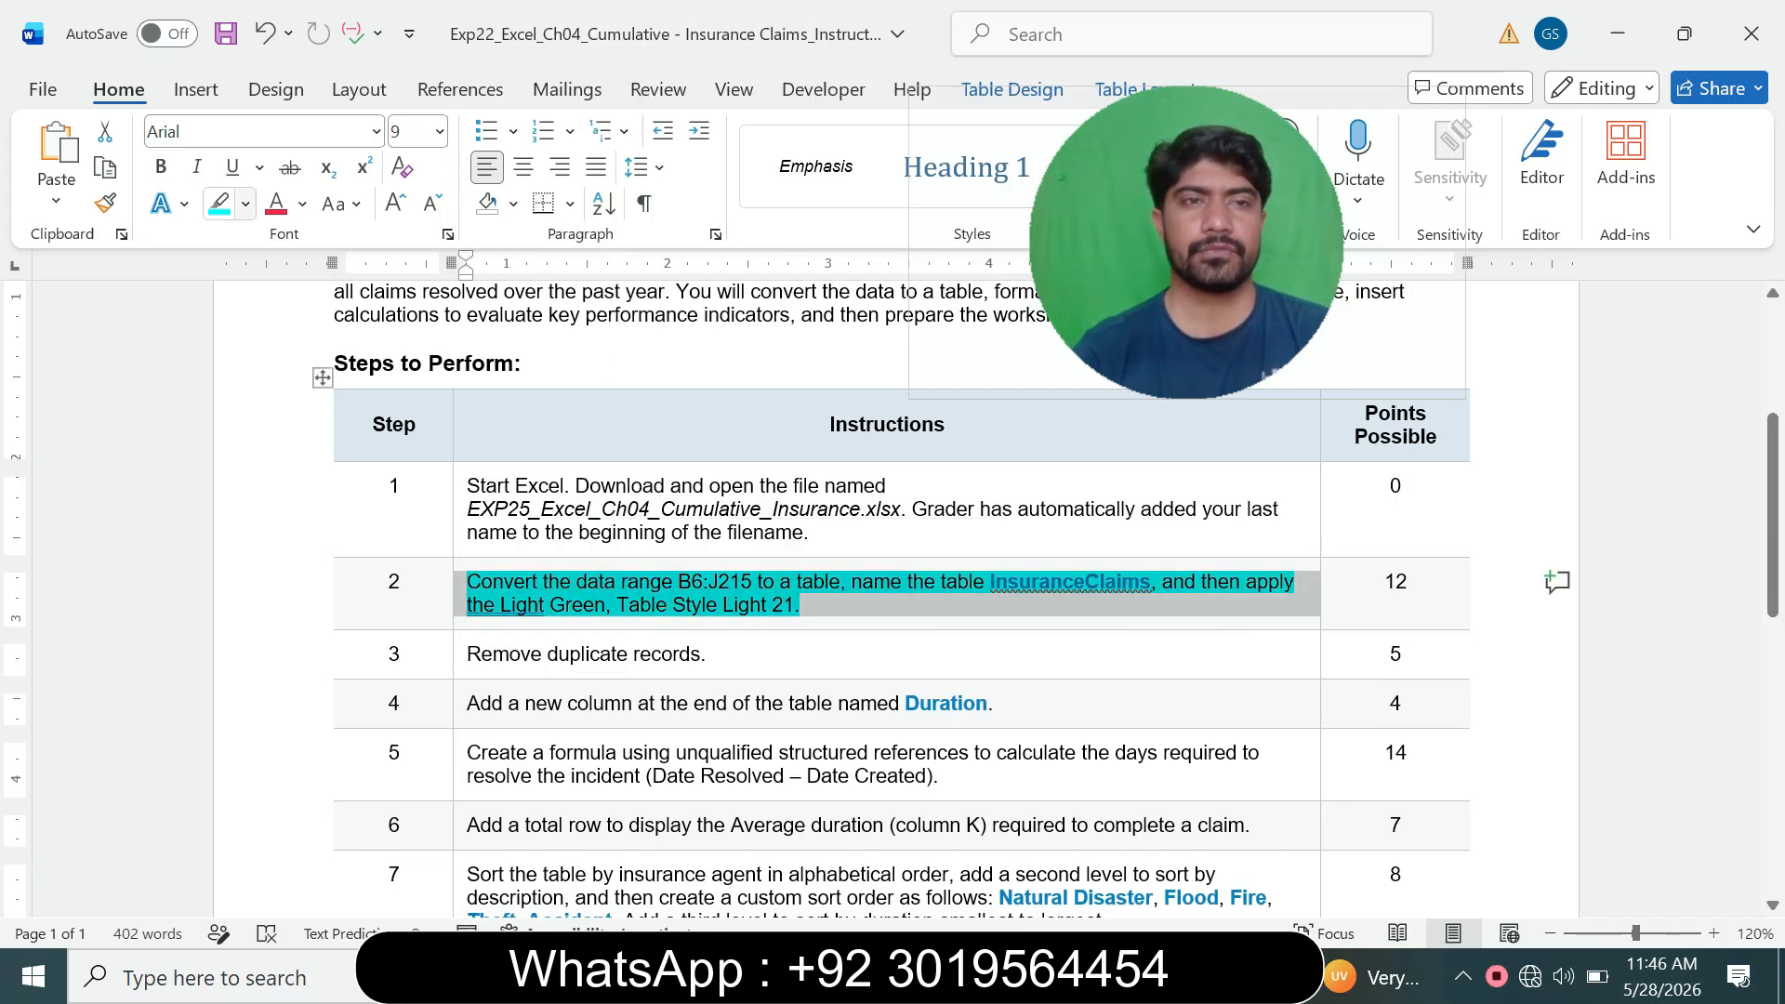
{"action": "left_click", "coordinate": [246, 203]}
{"action": "left_click", "coordinate": [285, 429]}
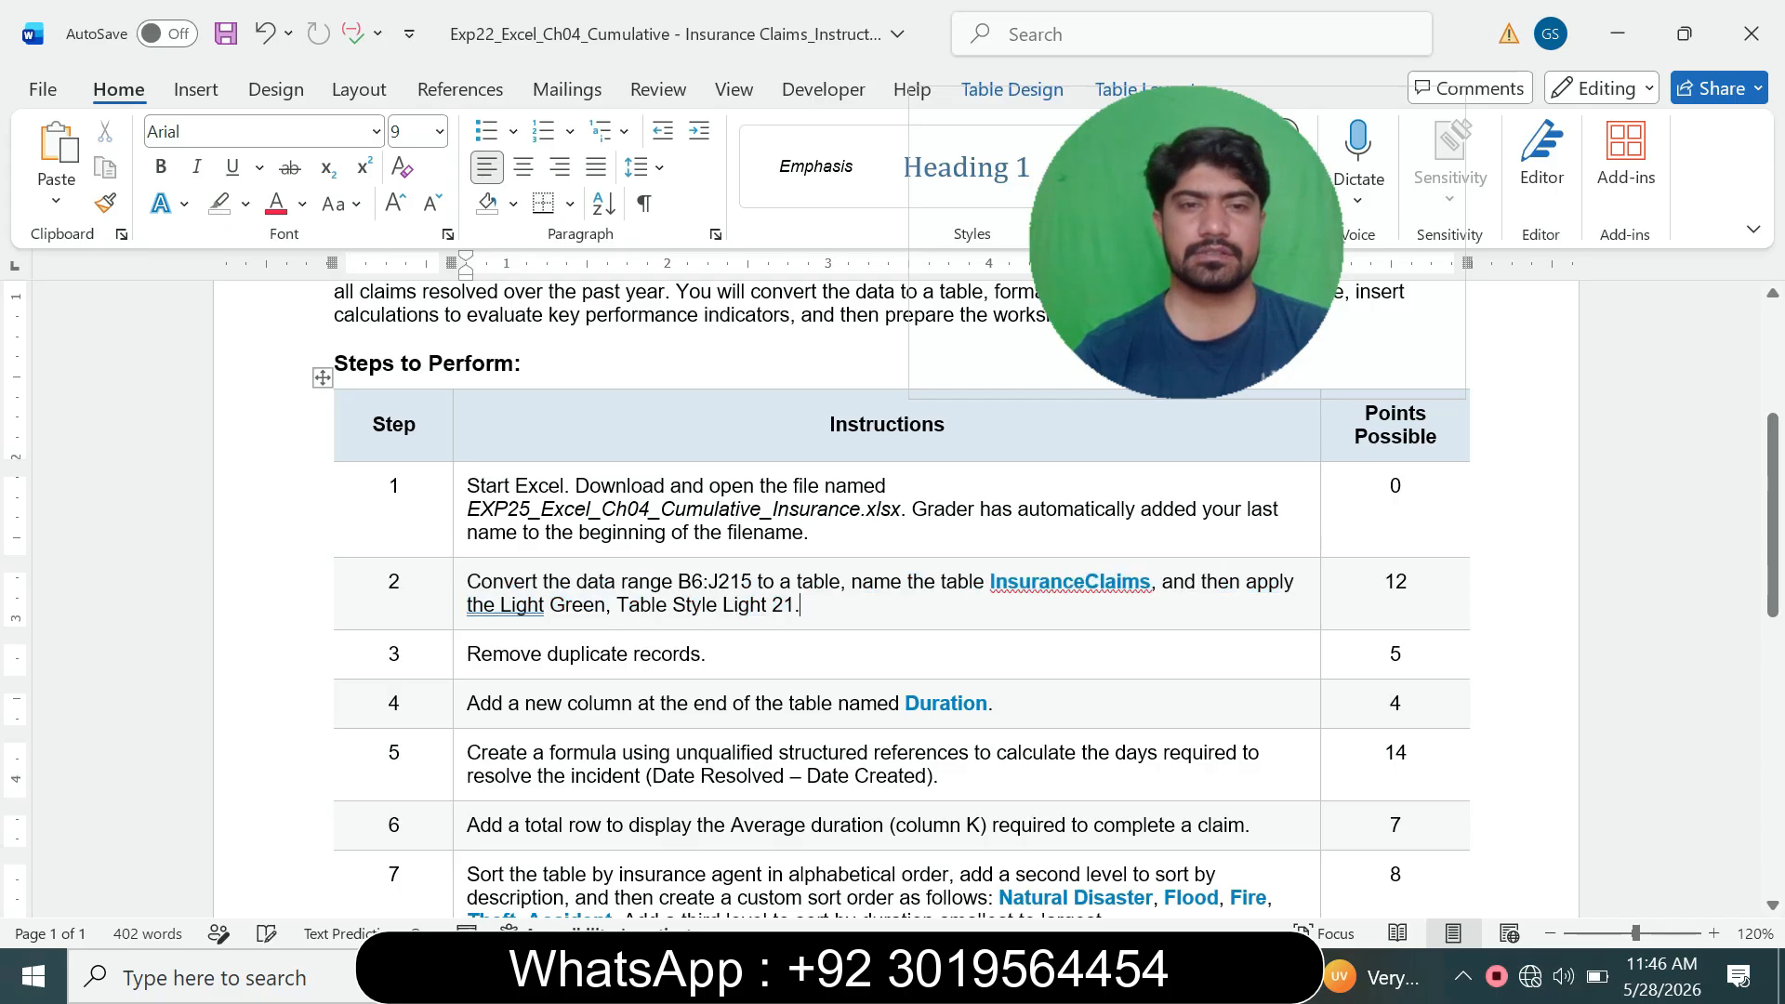
- Highlight the step 3 instruction text in turquoise
{"action": "left_click", "coordinate": [459, 655]}
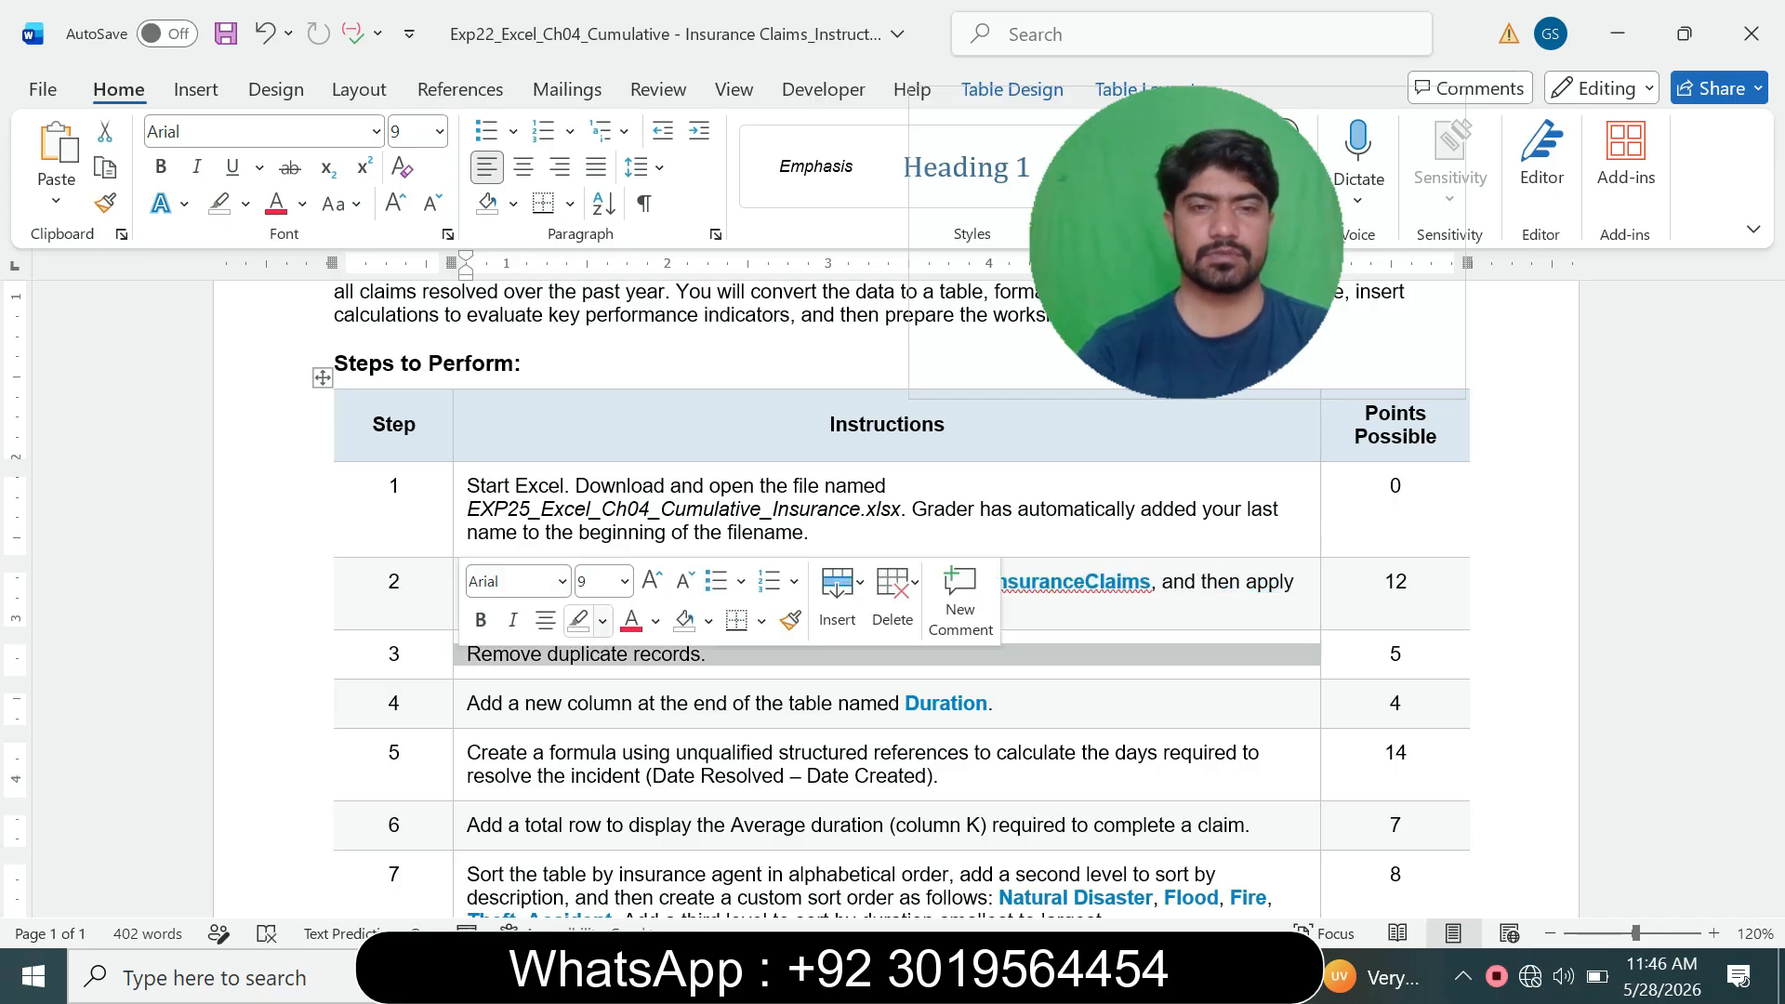
{"action": "left_click", "coordinate": [603, 621]}
{"action": "left_click", "coordinate": [670, 718]}
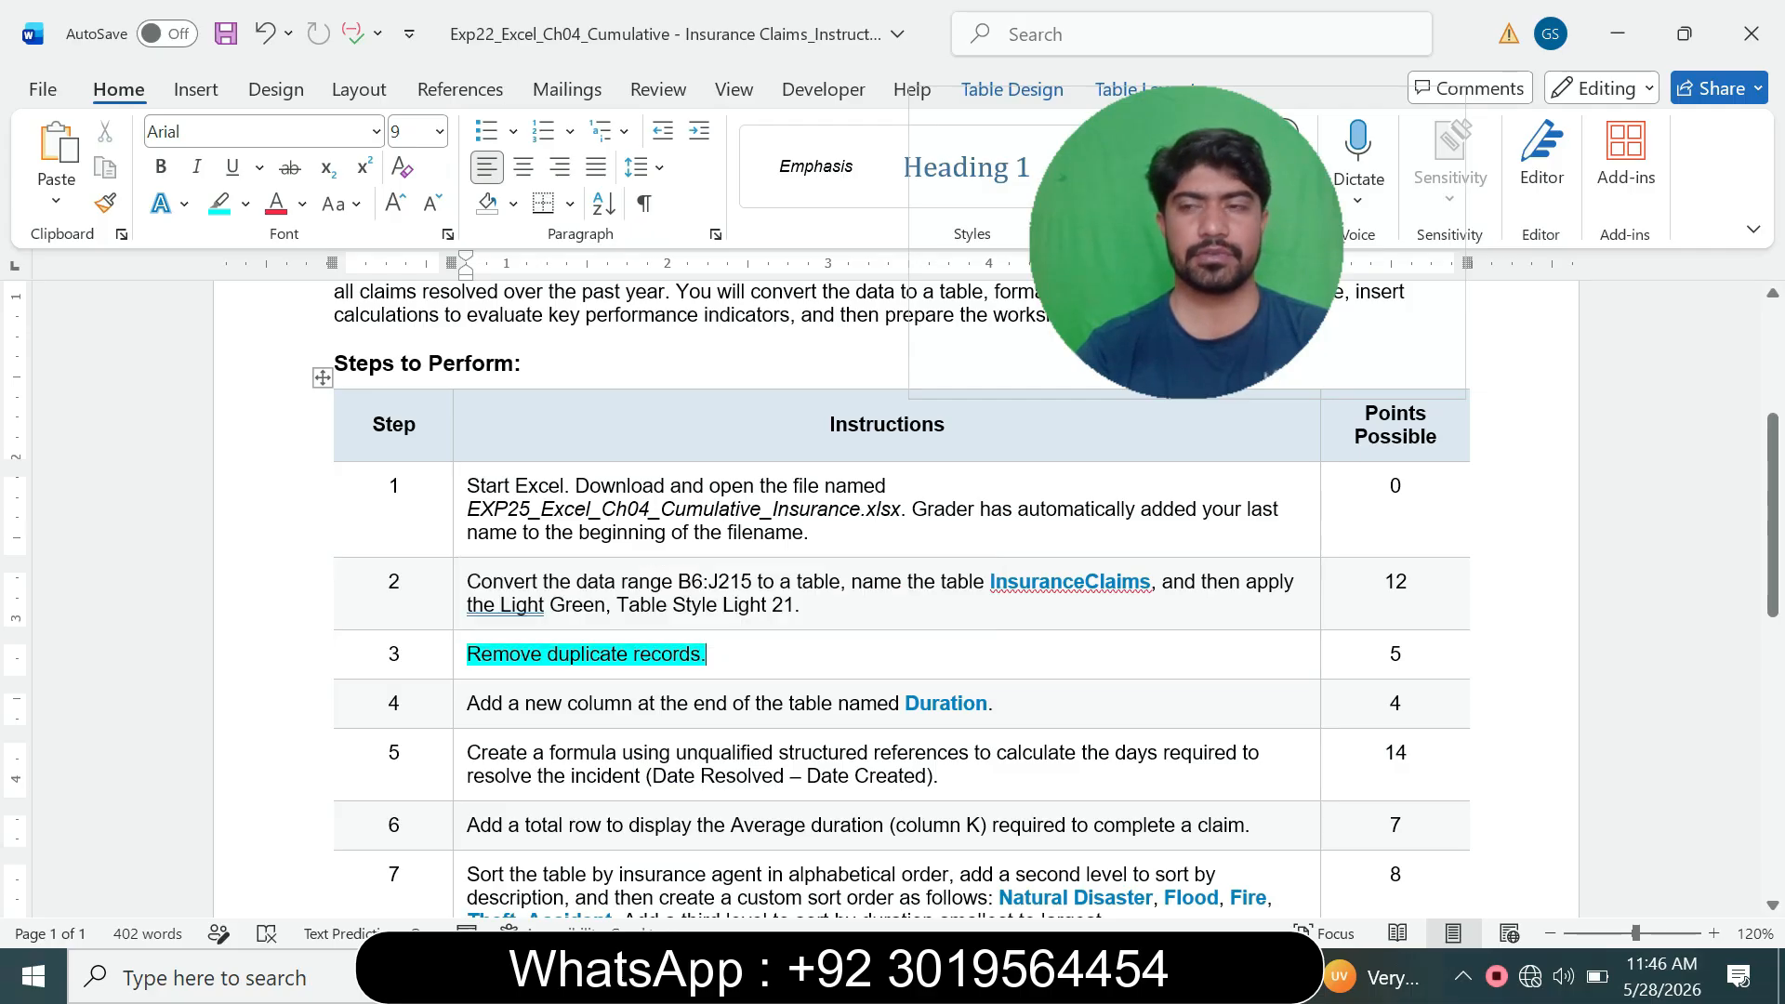
- In Excel, remove duplicate records from the InsuranceClaims table, comparing all columns with headers included
{"action": "key", "text": "alt+Tab"}
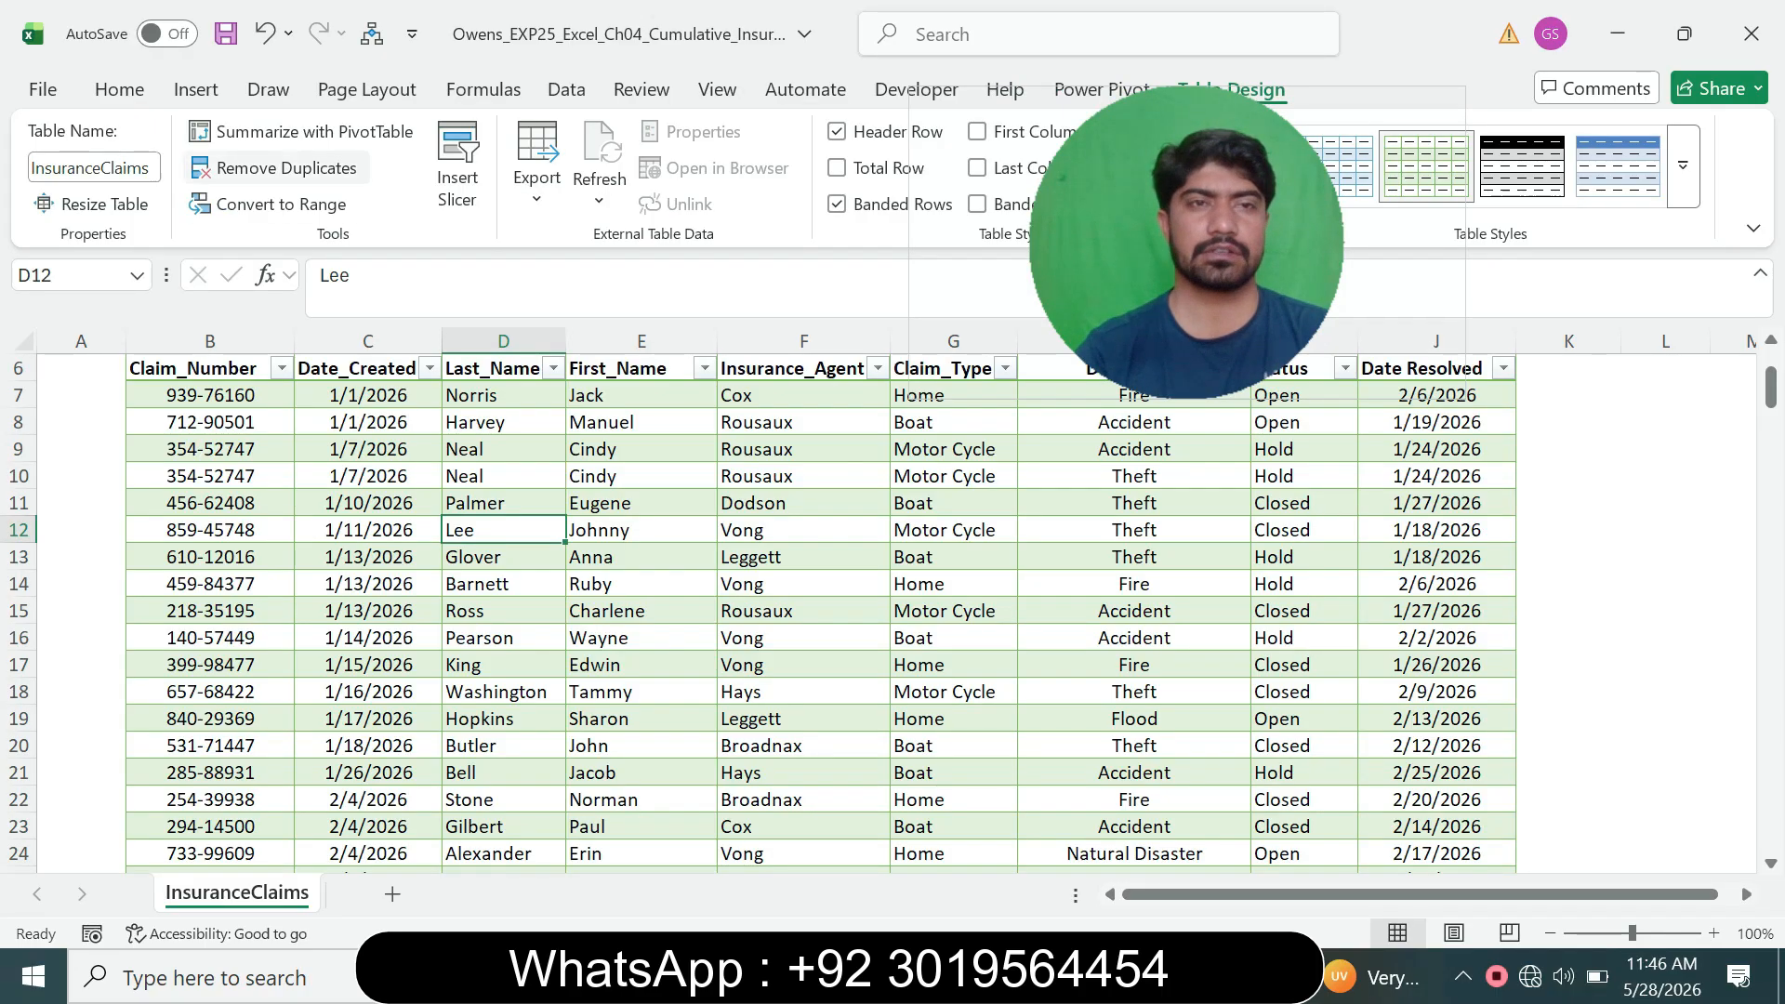
{"action": "left_click", "coordinate": [279, 167]}
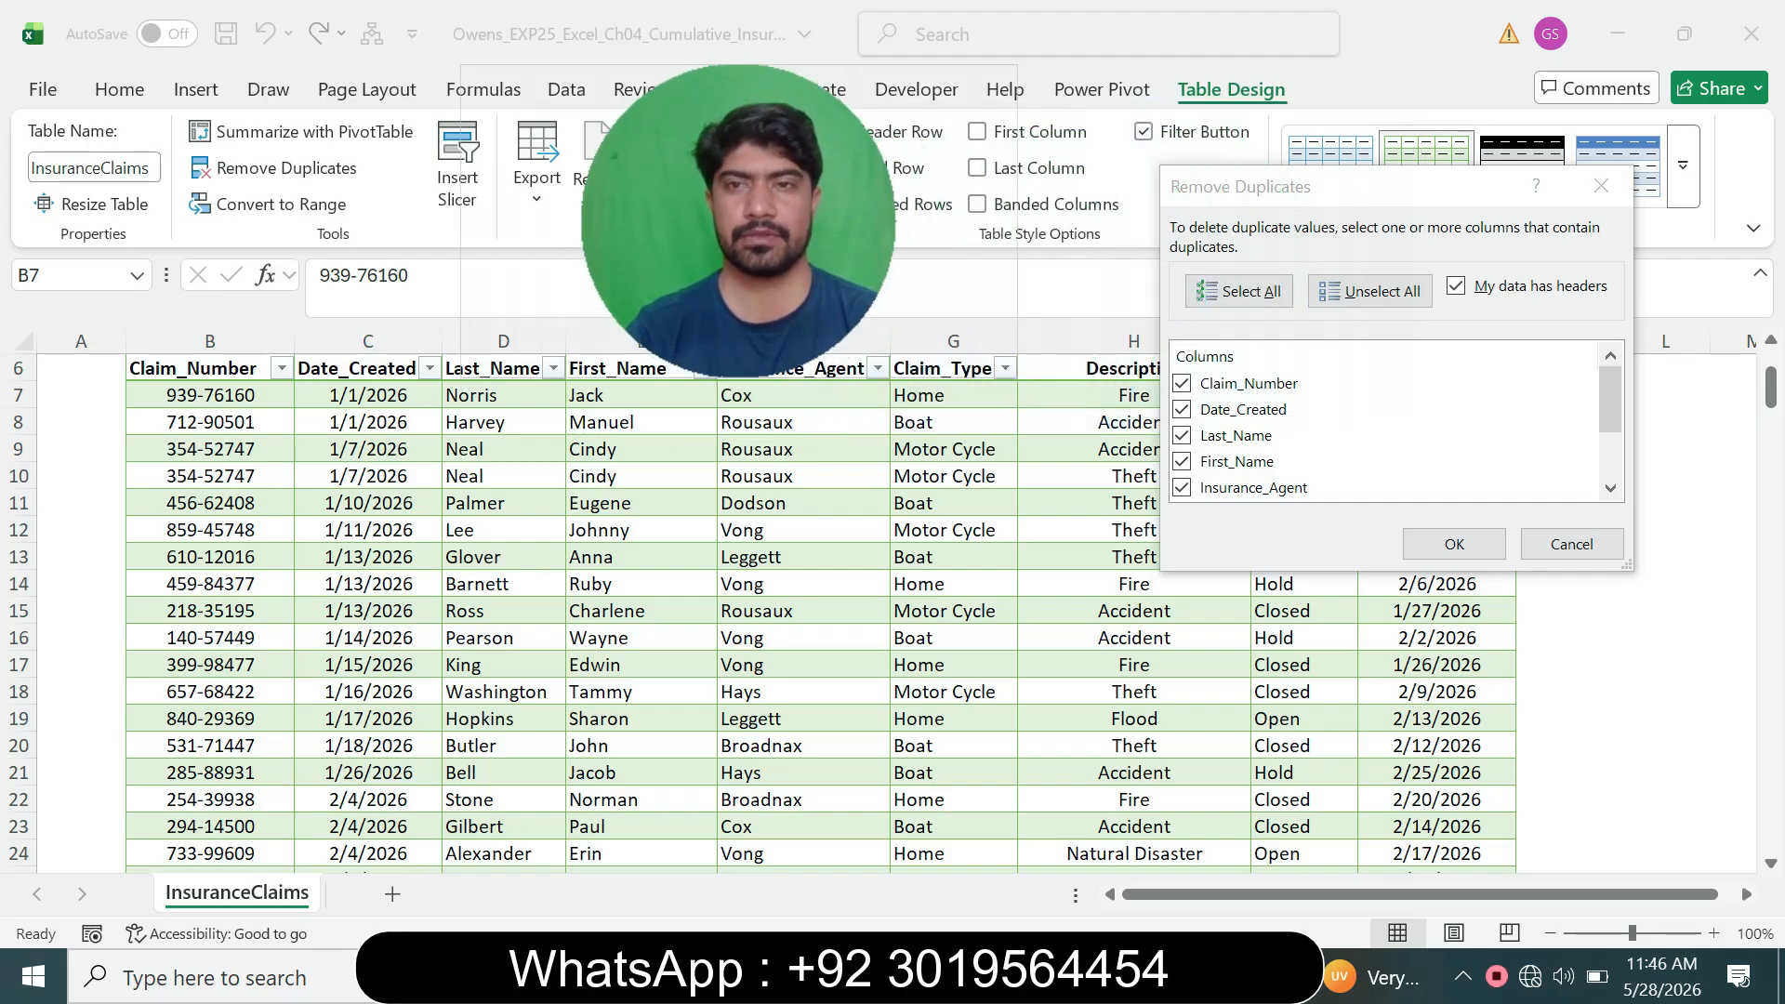
{"action": "left_click", "coordinate": [1454, 544]}
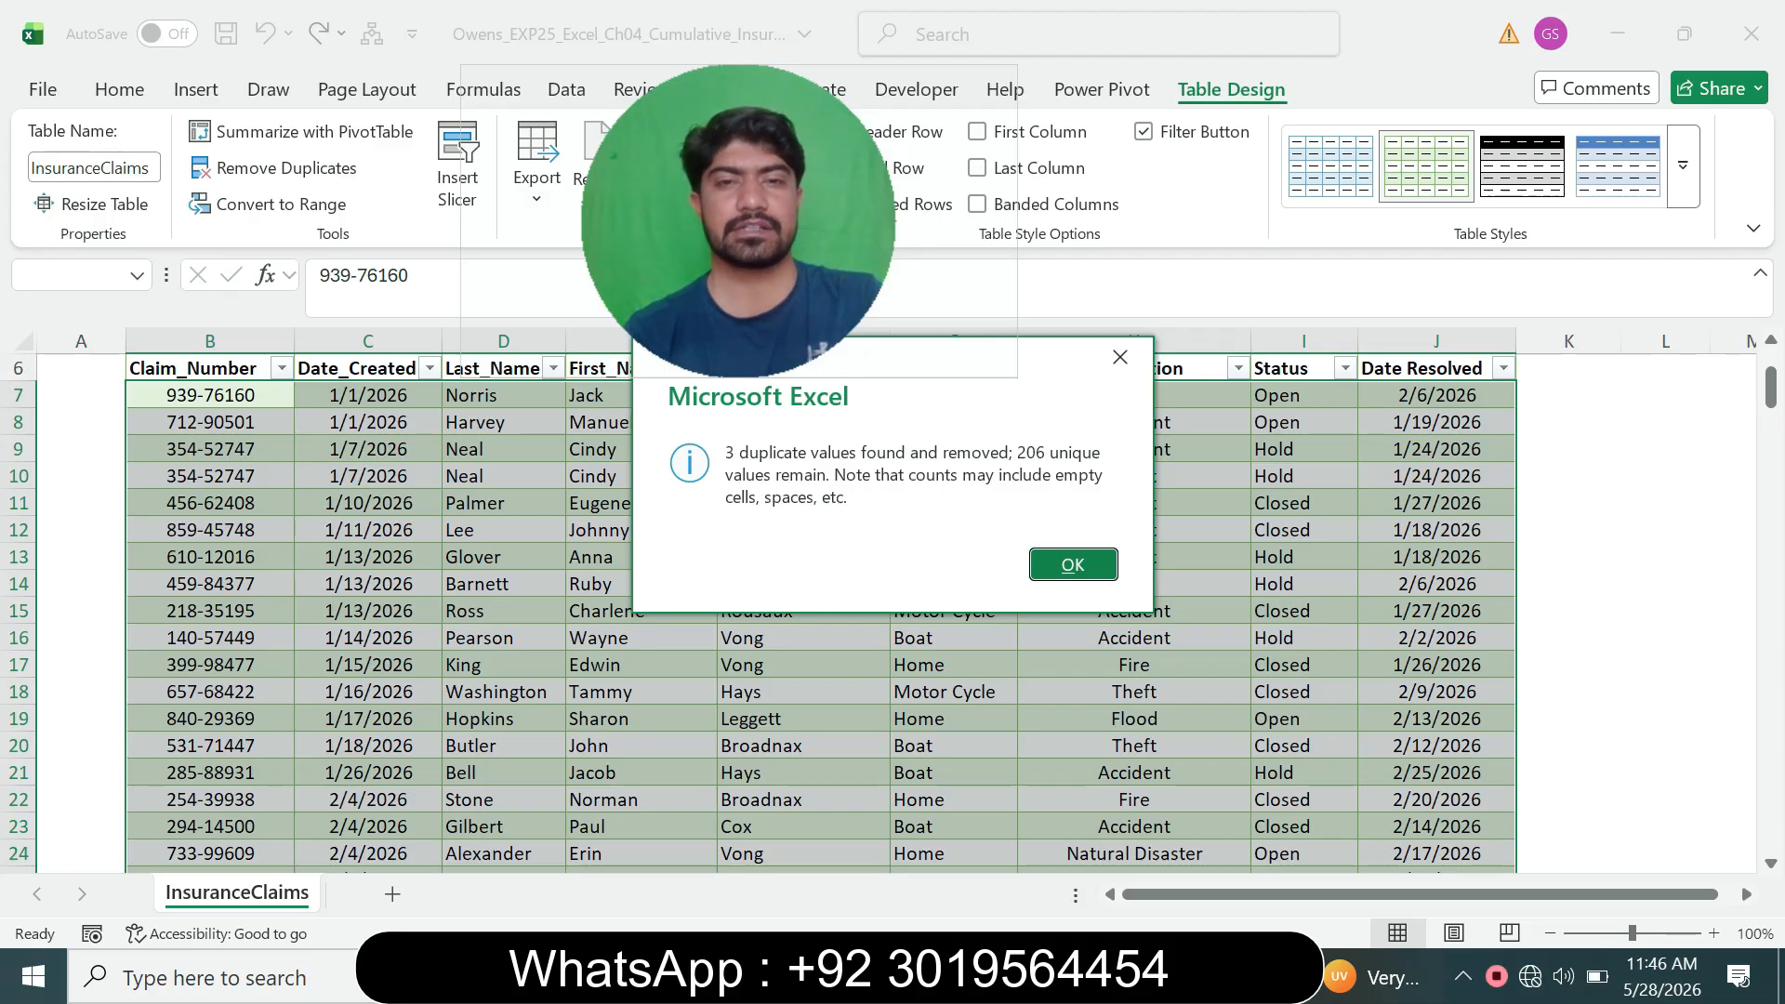
{"action": "left_click", "coordinate": [1074, 566]}
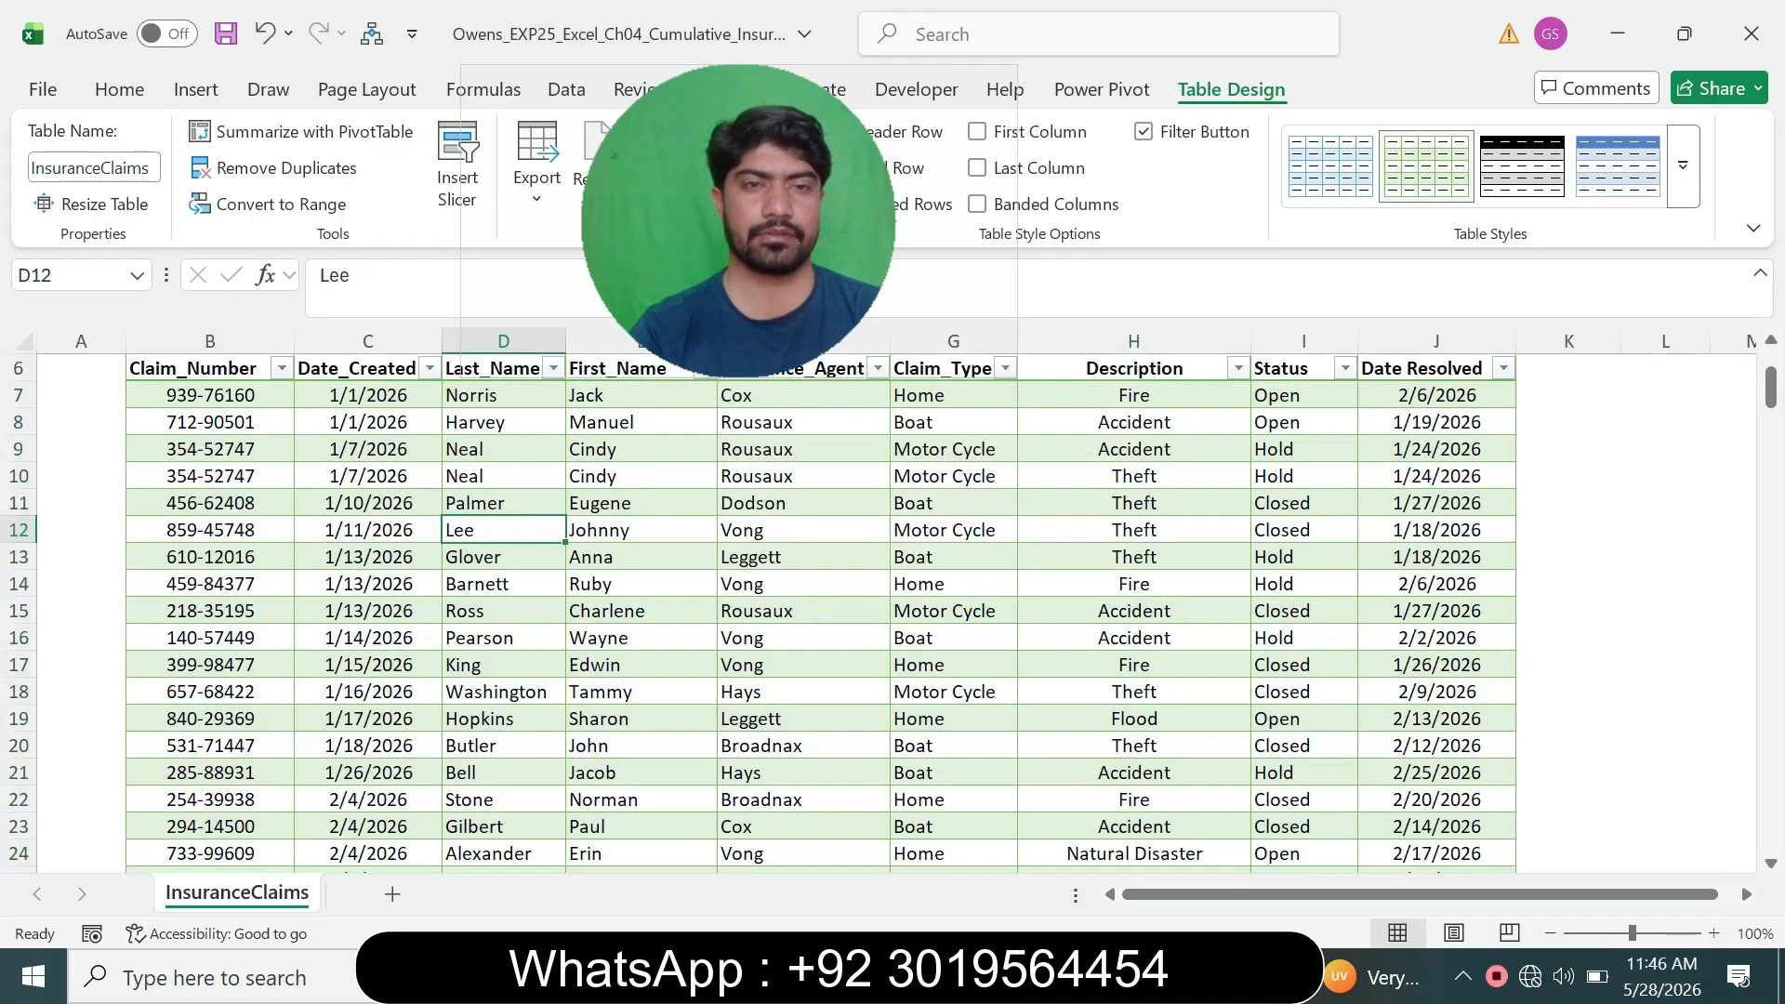
{"action": "left_click", "coordinate": [803, 557]}
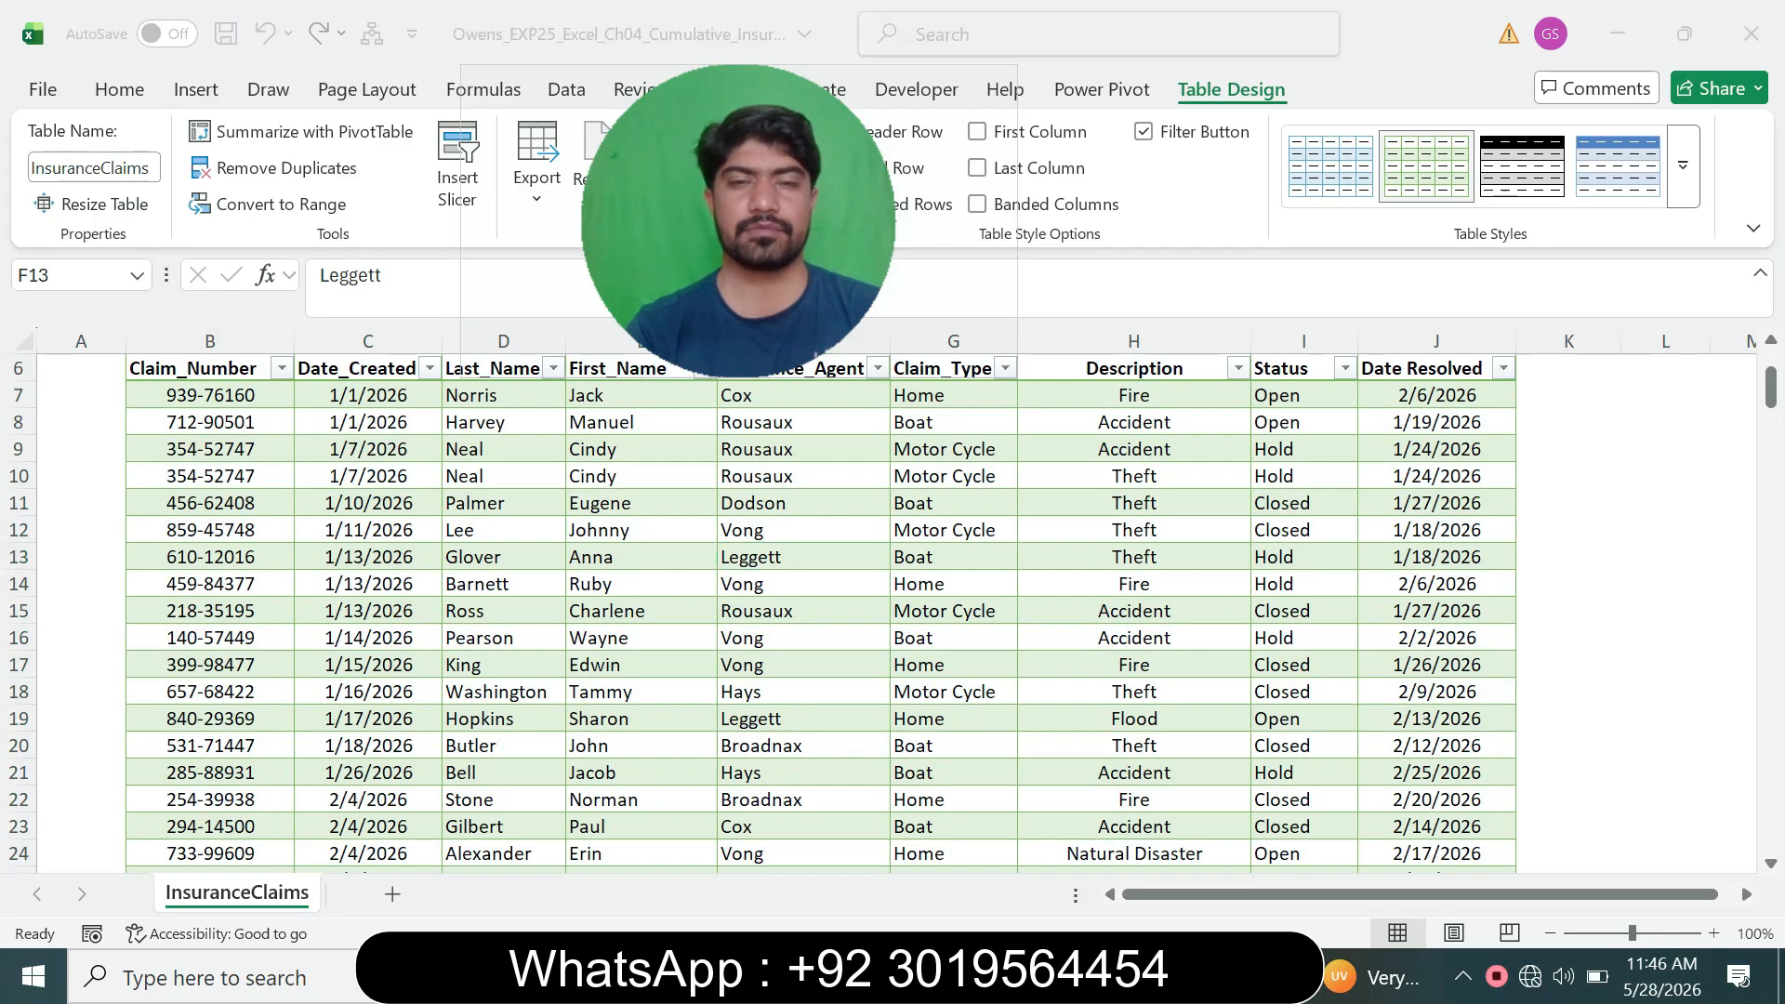
- In Word, remove the highlight from the step 3 instruction text
{"action": "key", "text": "alt+Tab"}
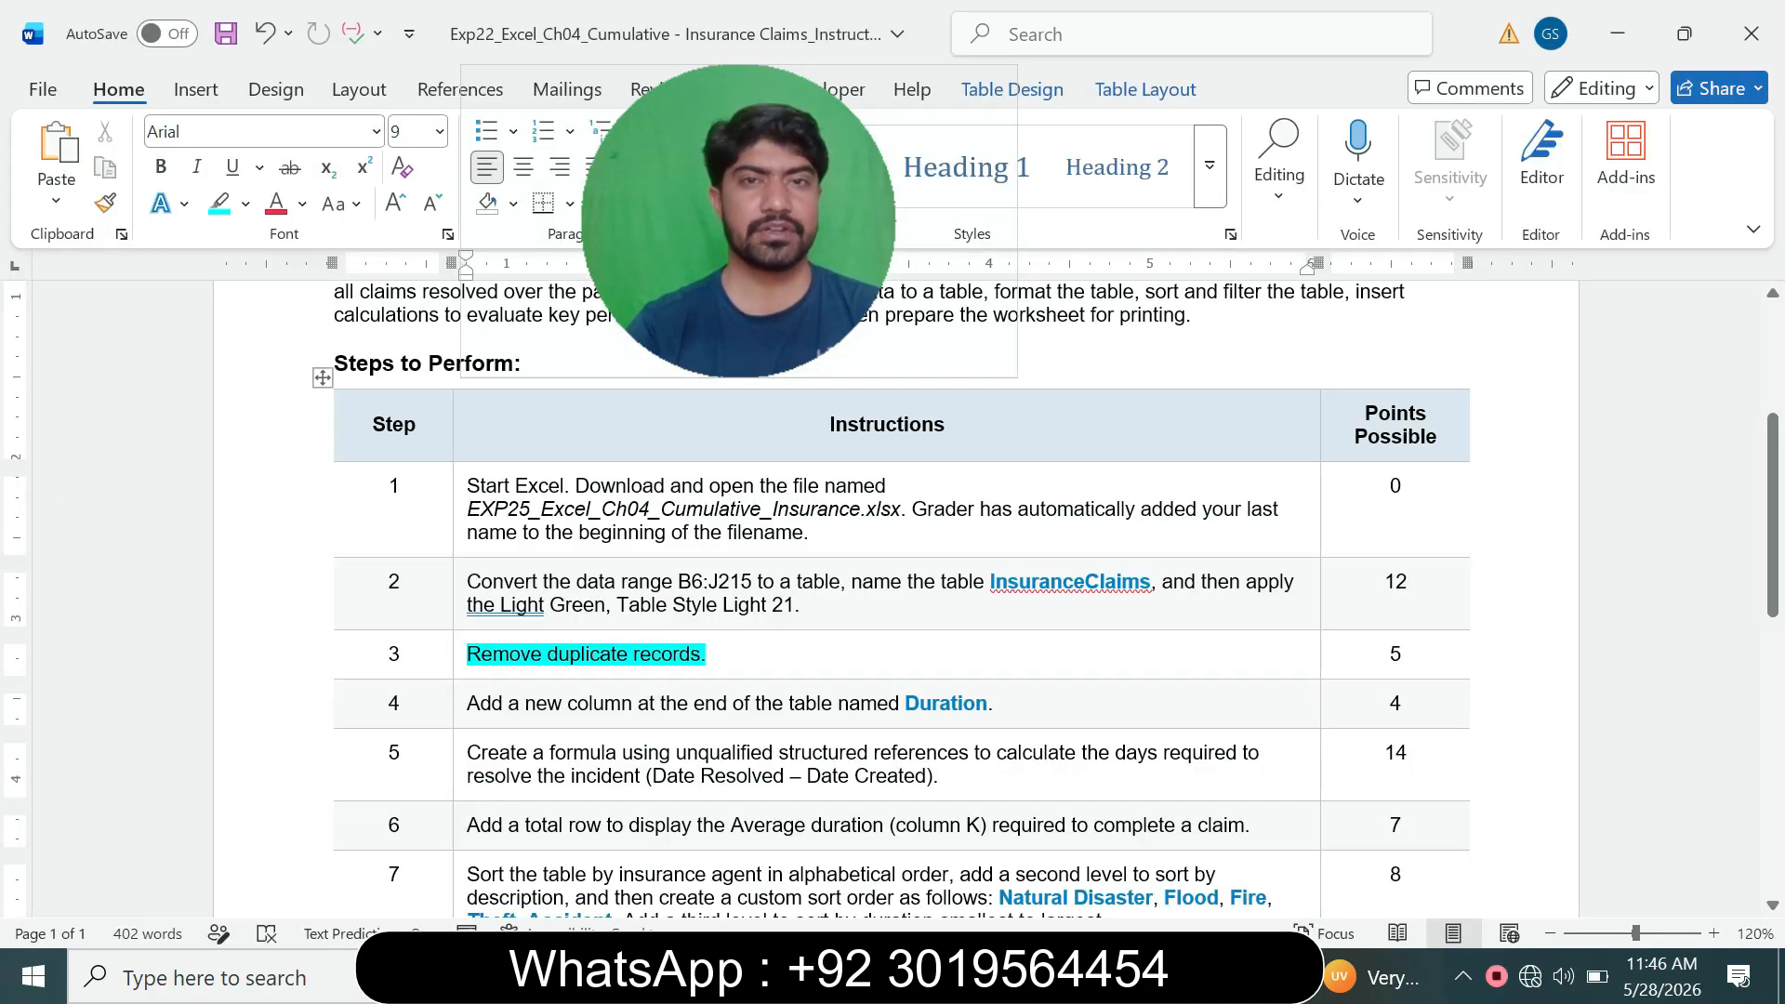
{"action": "left_click_drag", "start_coordinate": [705, 654], "coordinate": [467, 653]}
{"action": "left_click", "coordinate": [604, 614]}
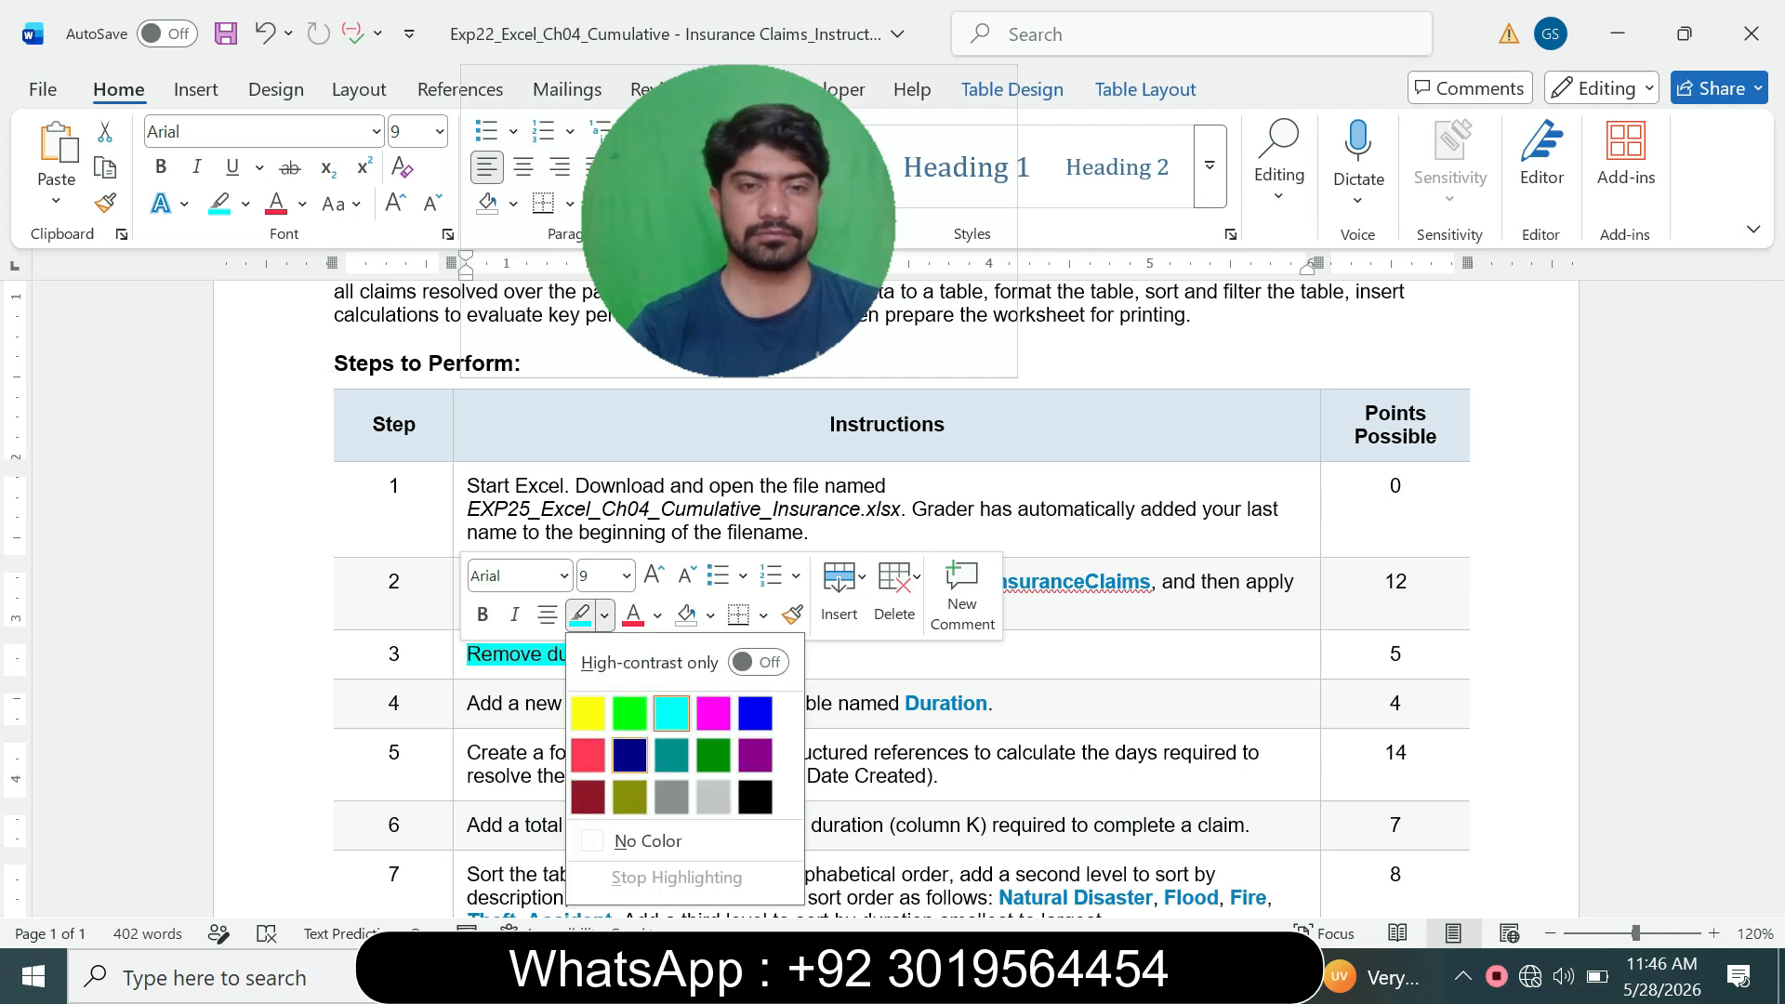
{"action": "left_click", "coordinate": [648, 840]}
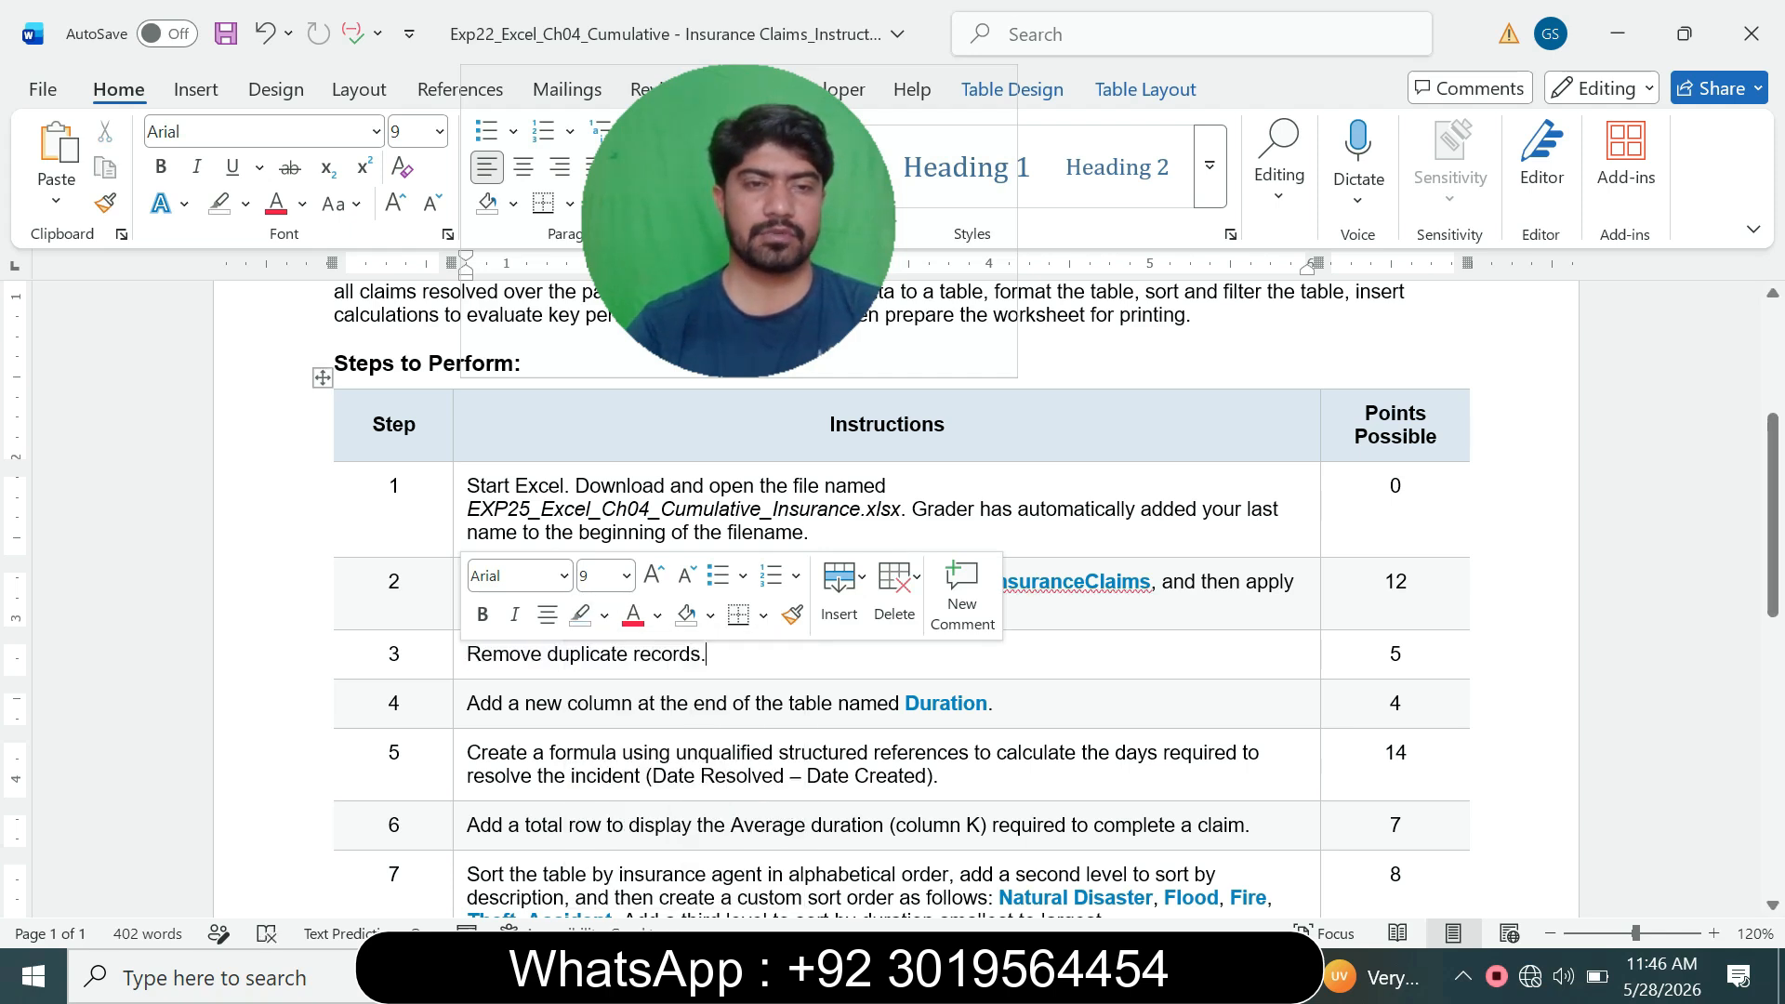
- Set the step 4 instruction text to font size 11 and highlight it in turquoise
{"action": "left_click", "coordinate": [460, 703]}
{"action": "left_click", "coordinate": [626, 623]}
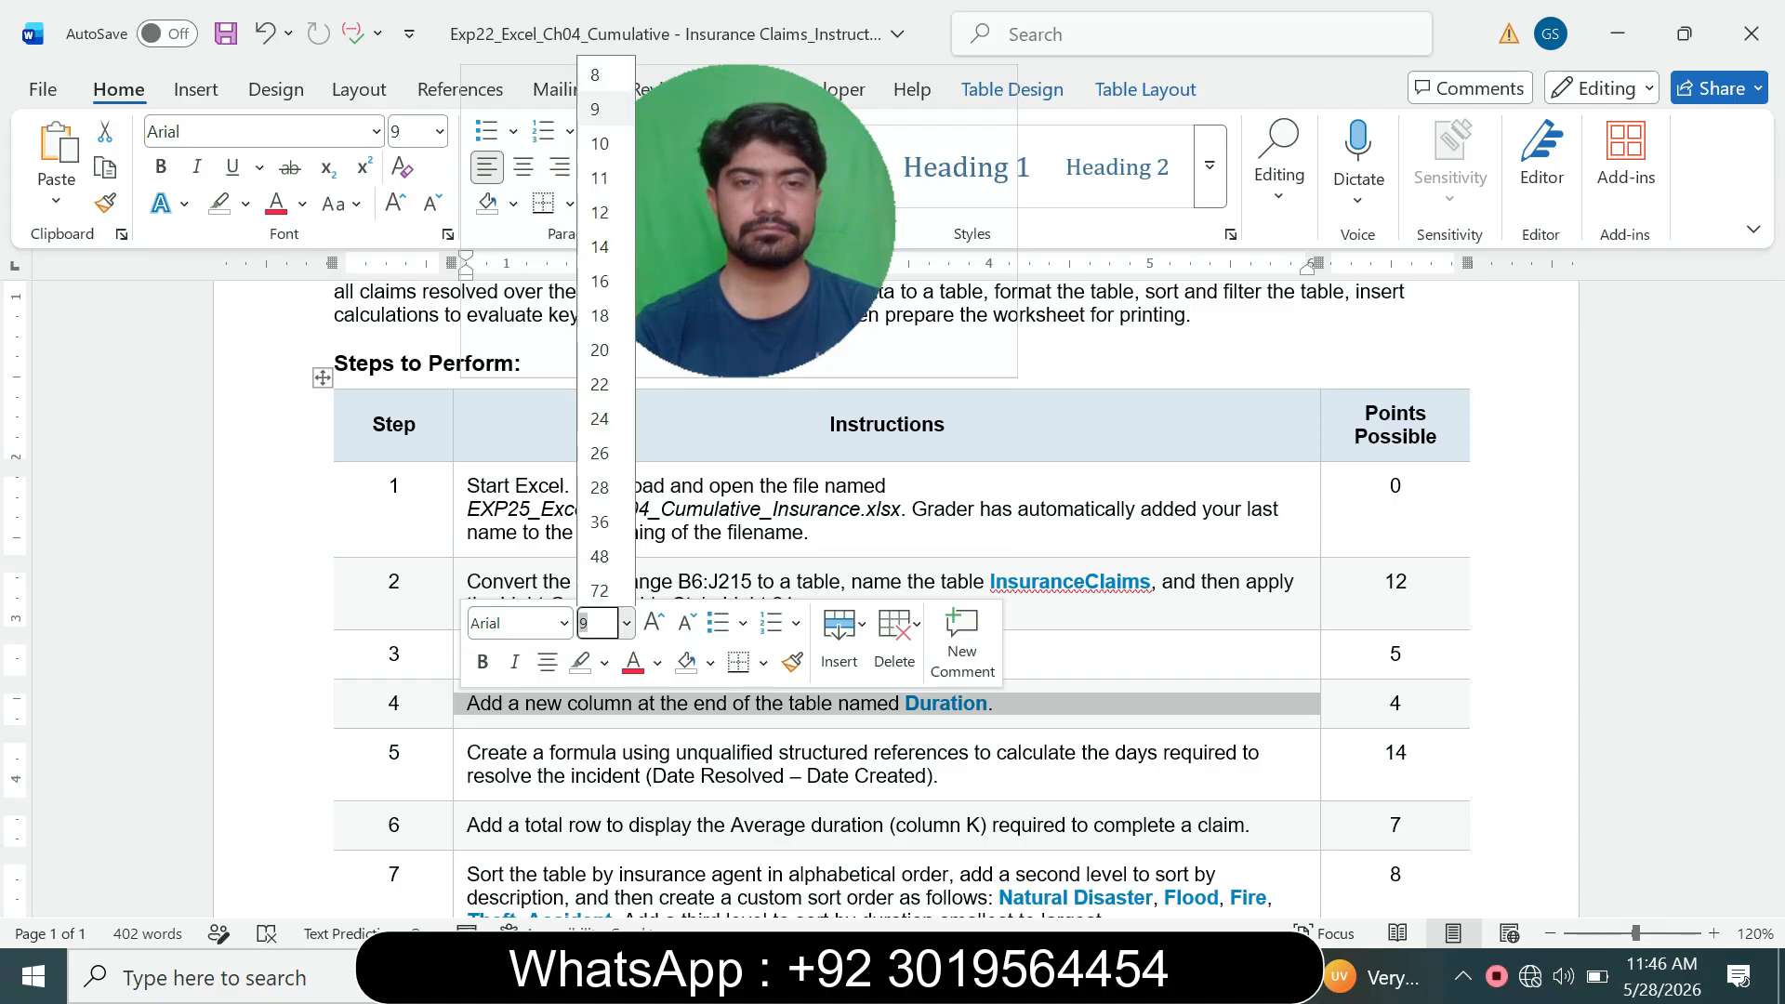
{"action": "left_click", "coordinate": [600, 177]}
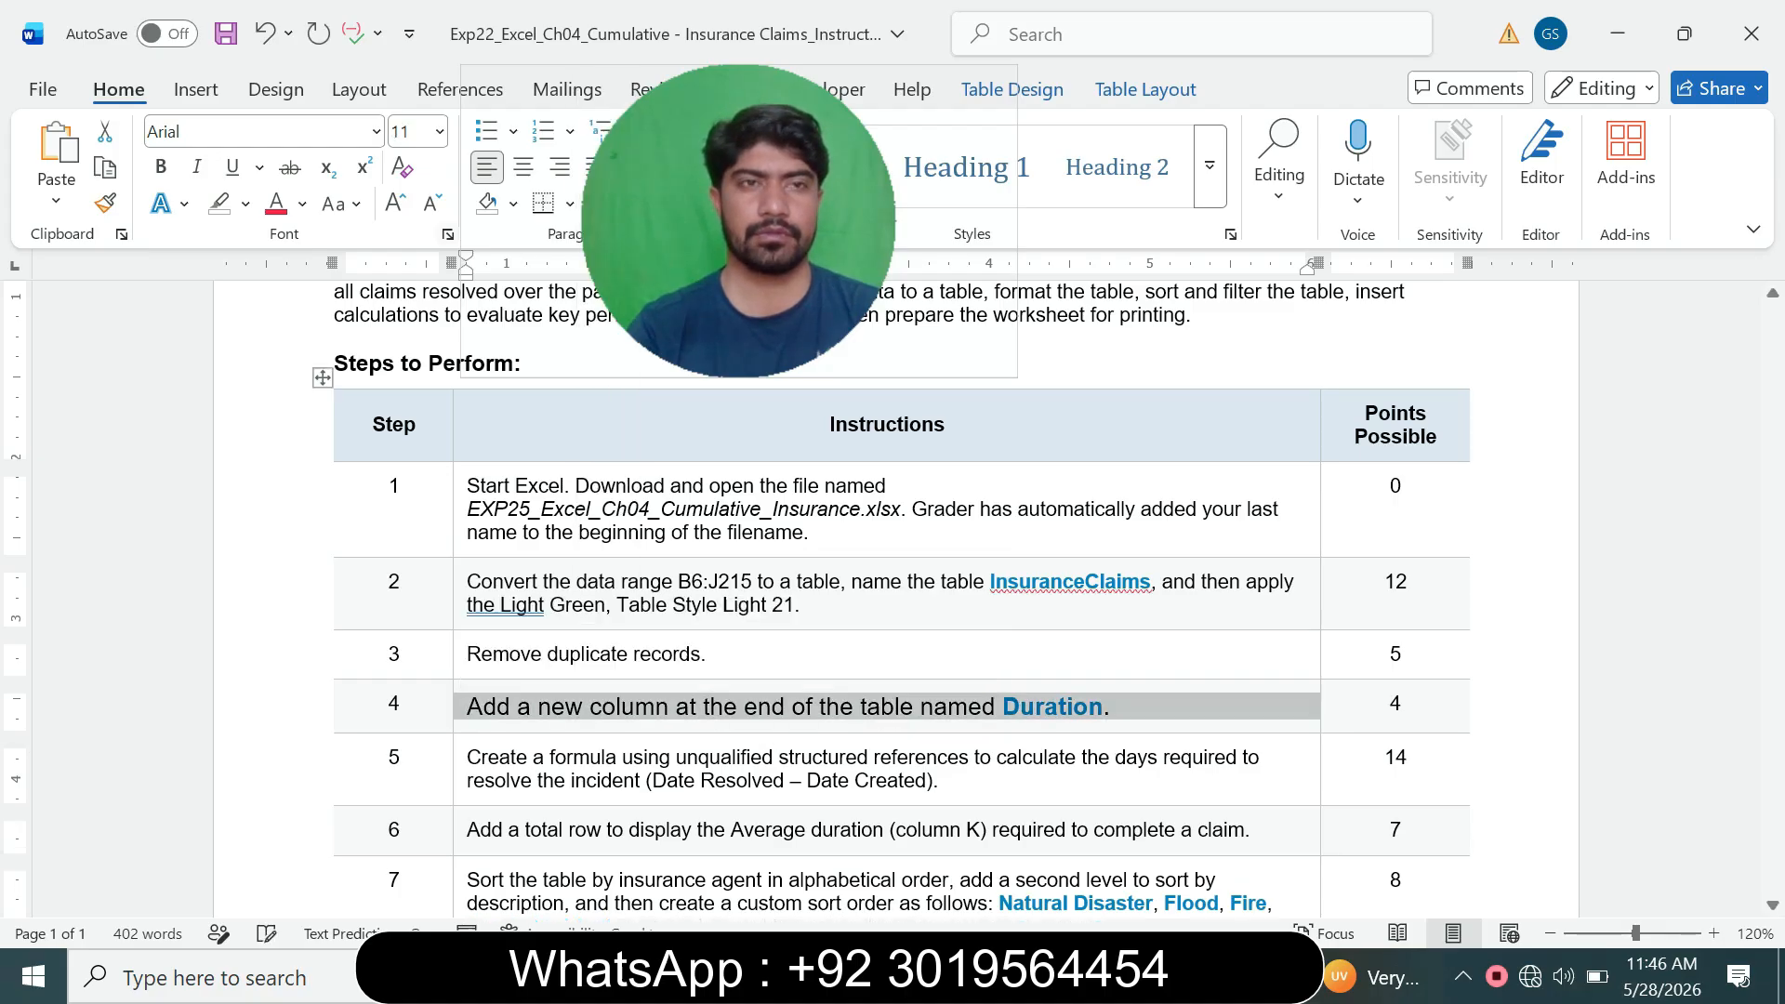
{"action": "left_click", "coordinate": [246, 203]}
{"action": "left_click", "coordinate": [332, 298]}
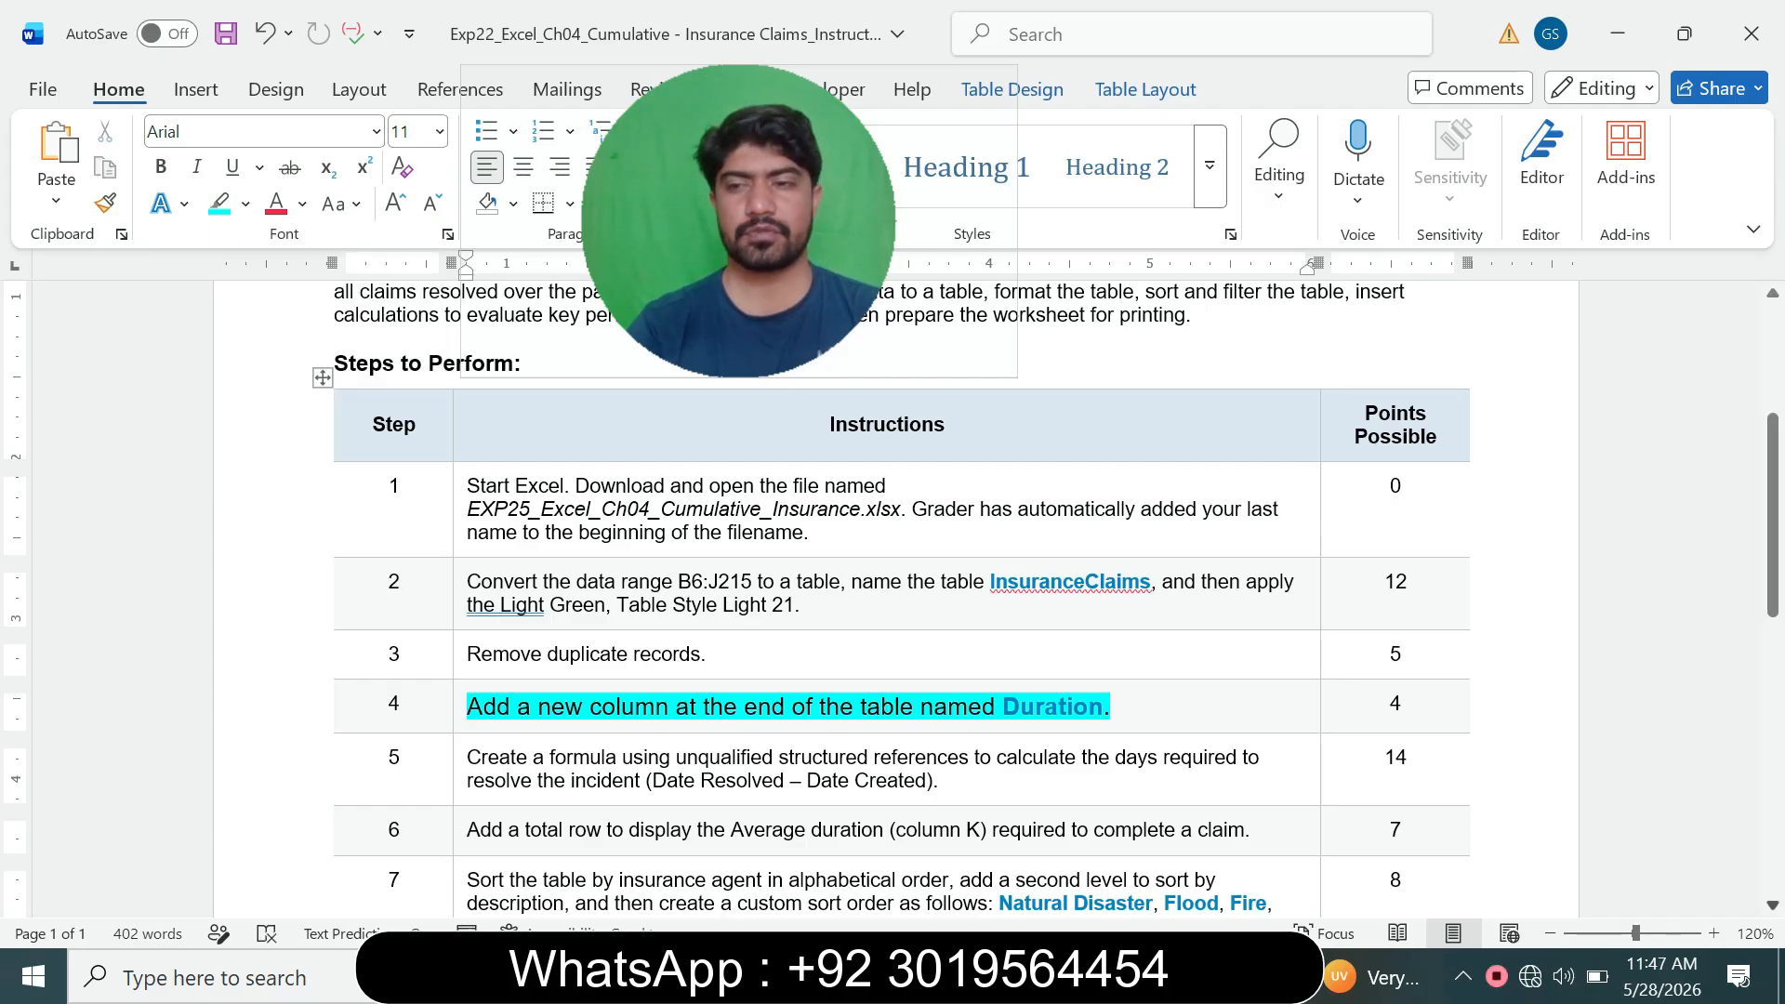
- Copy the name Duration from step 4 and enter it in cell K6 in Excel as a new column header at the table's end
{"action": "scroll", "coordinate": [891, 600], "scroll_direction": "down", "scroll_amount": 3}
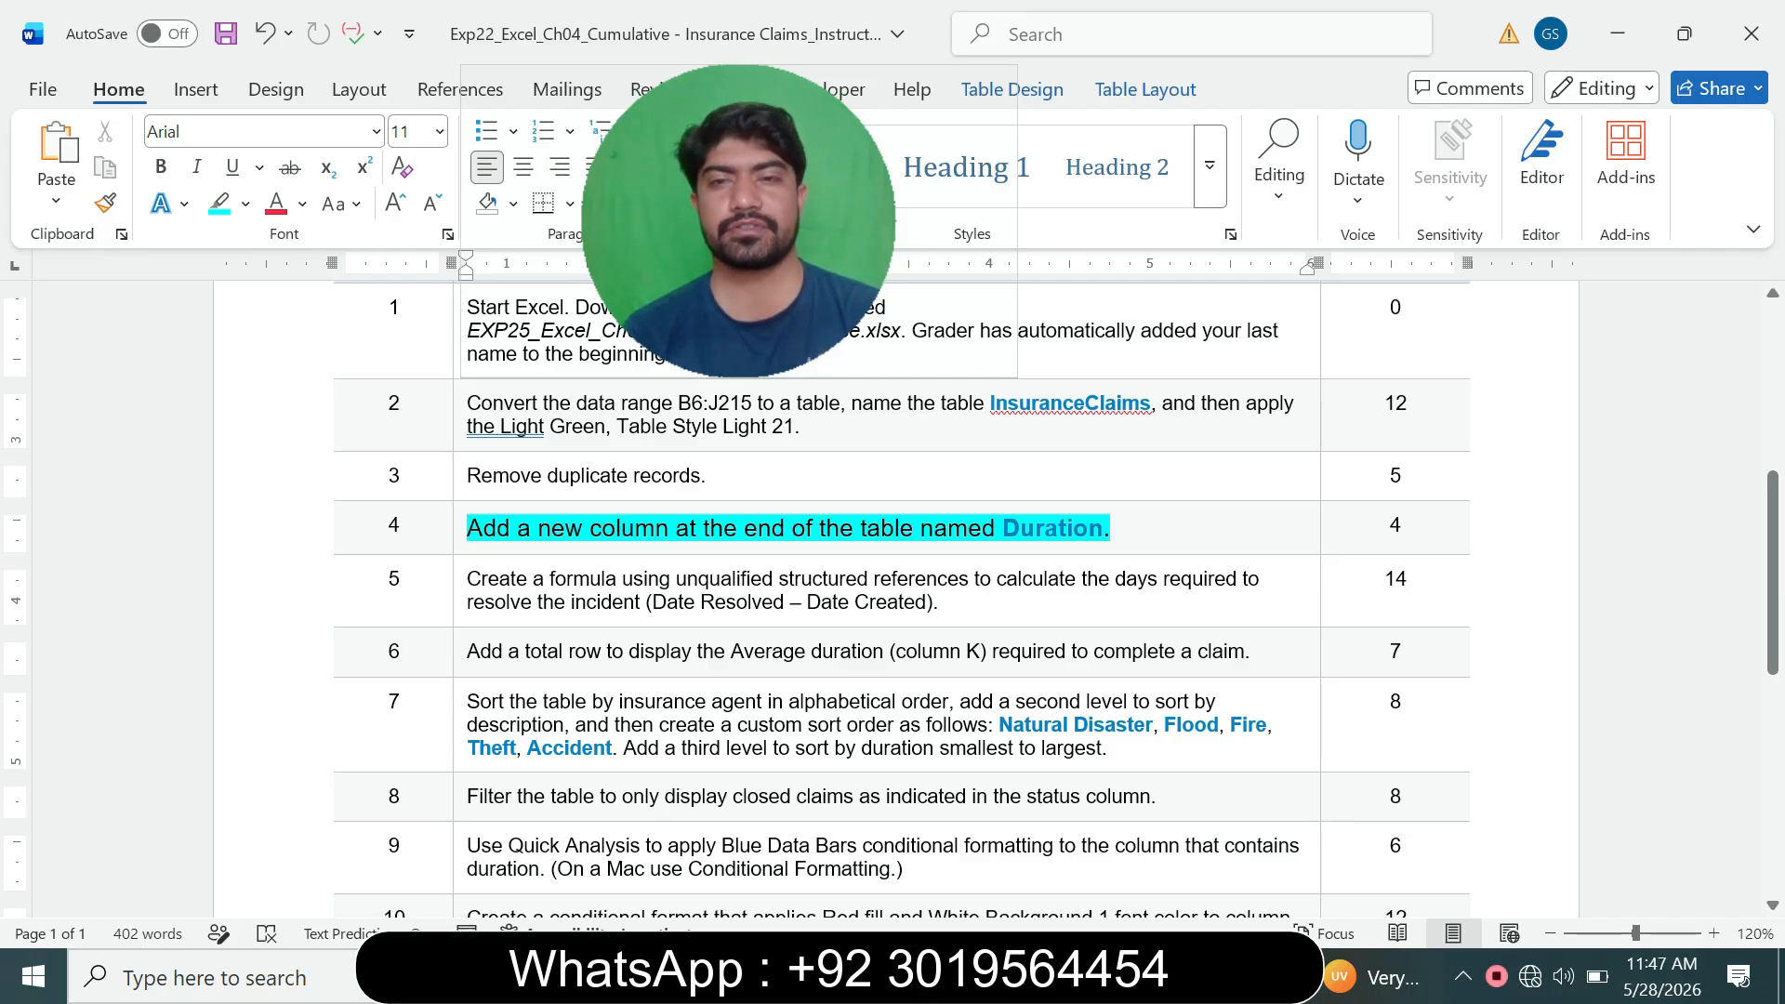
{"action": "left_click_drag", "start_coordinate": [1002, 528], "coordinate": [1103, 528]}
{"action": "key", "text": "ctrl+c"}
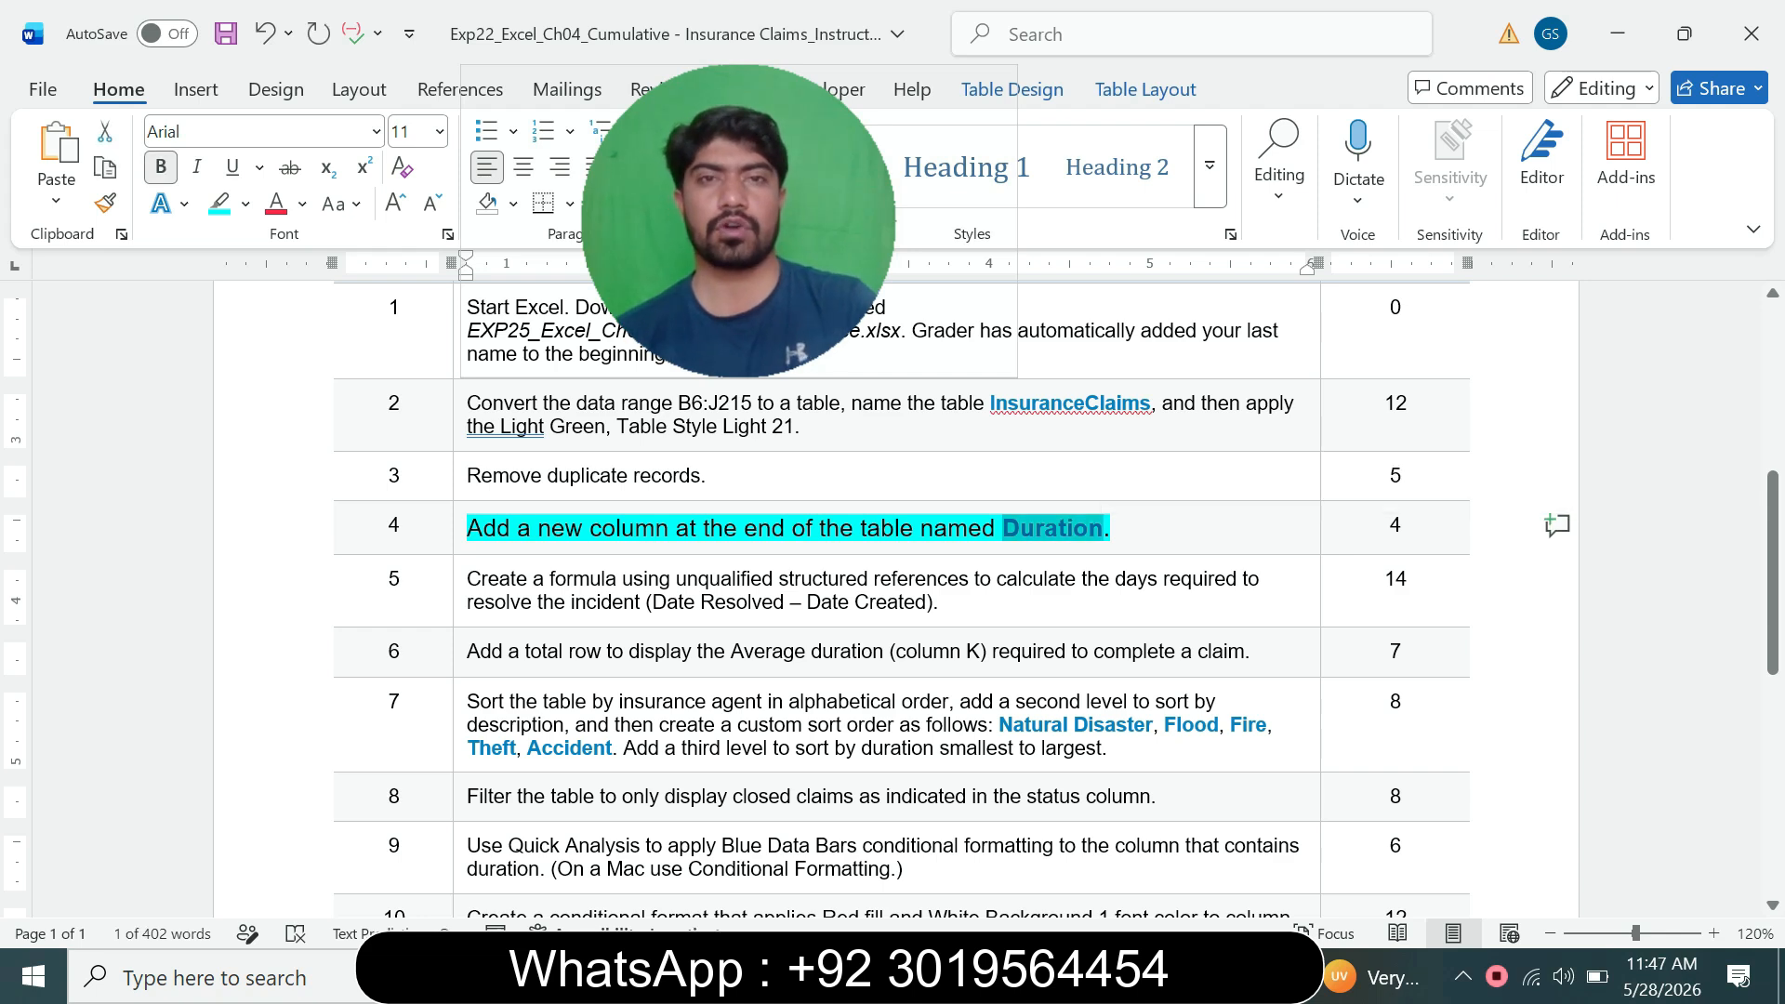
{"action": "key", "text": "alt+Tab"}
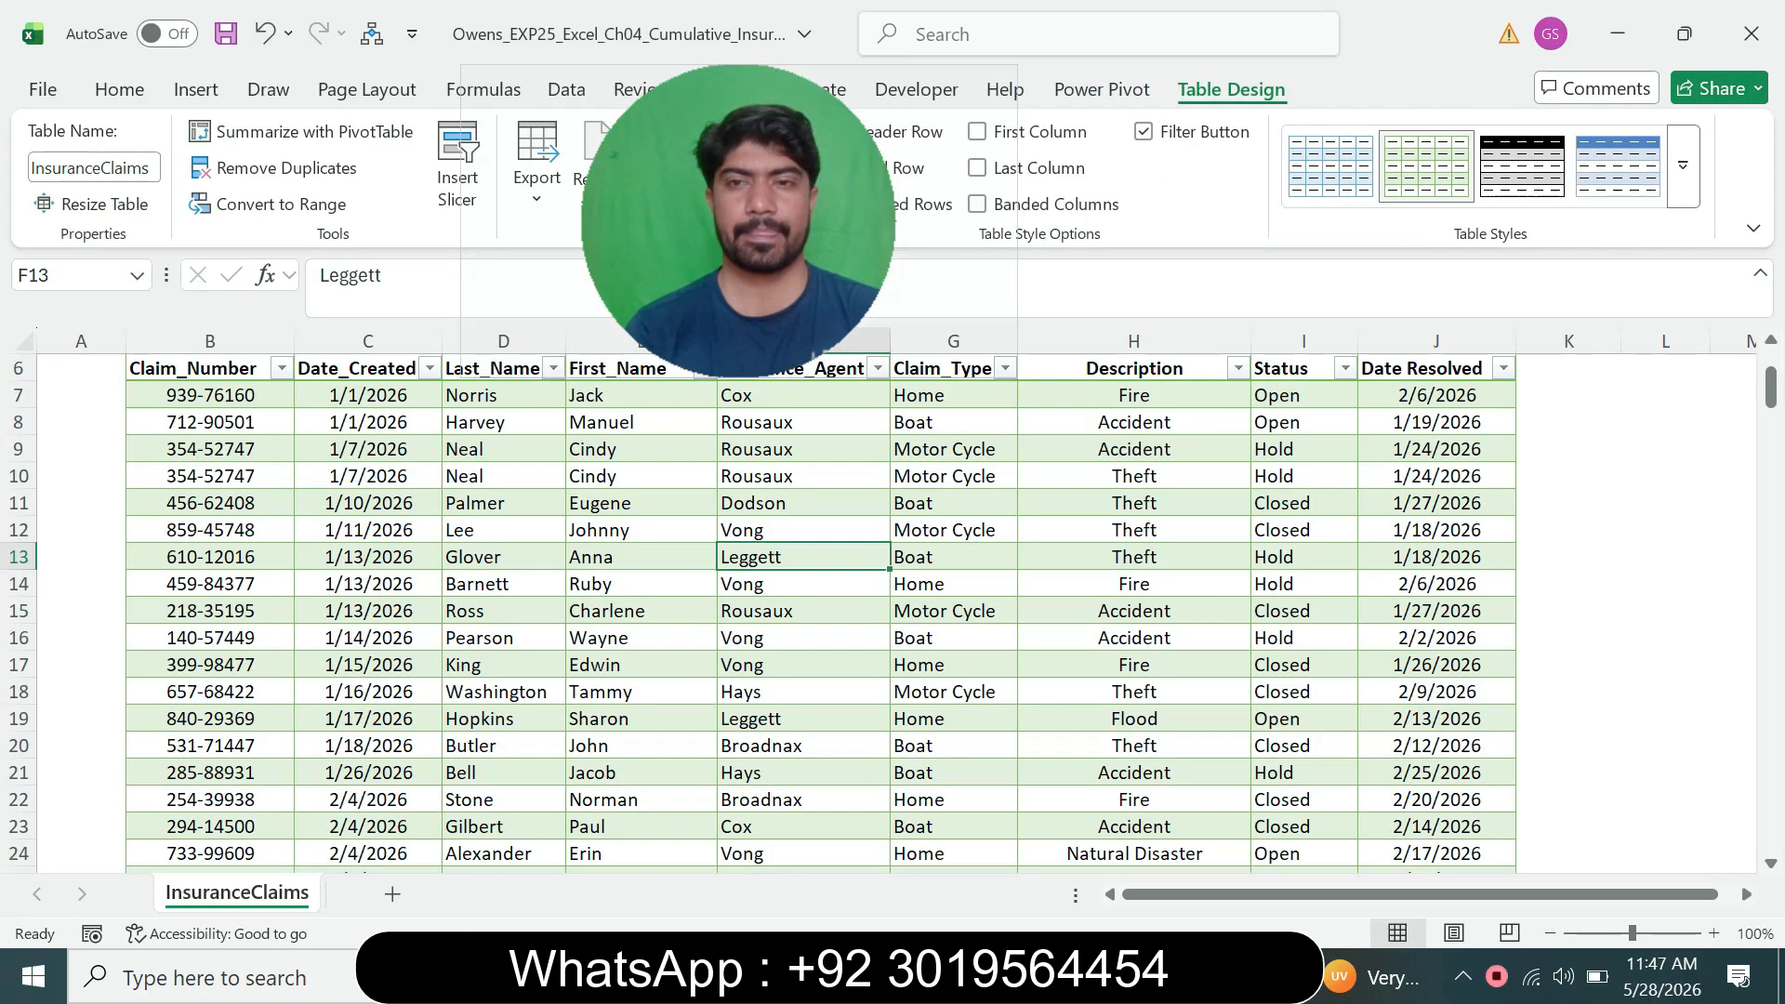
{"action": "left_click", "coordinate": [1568, 370]}
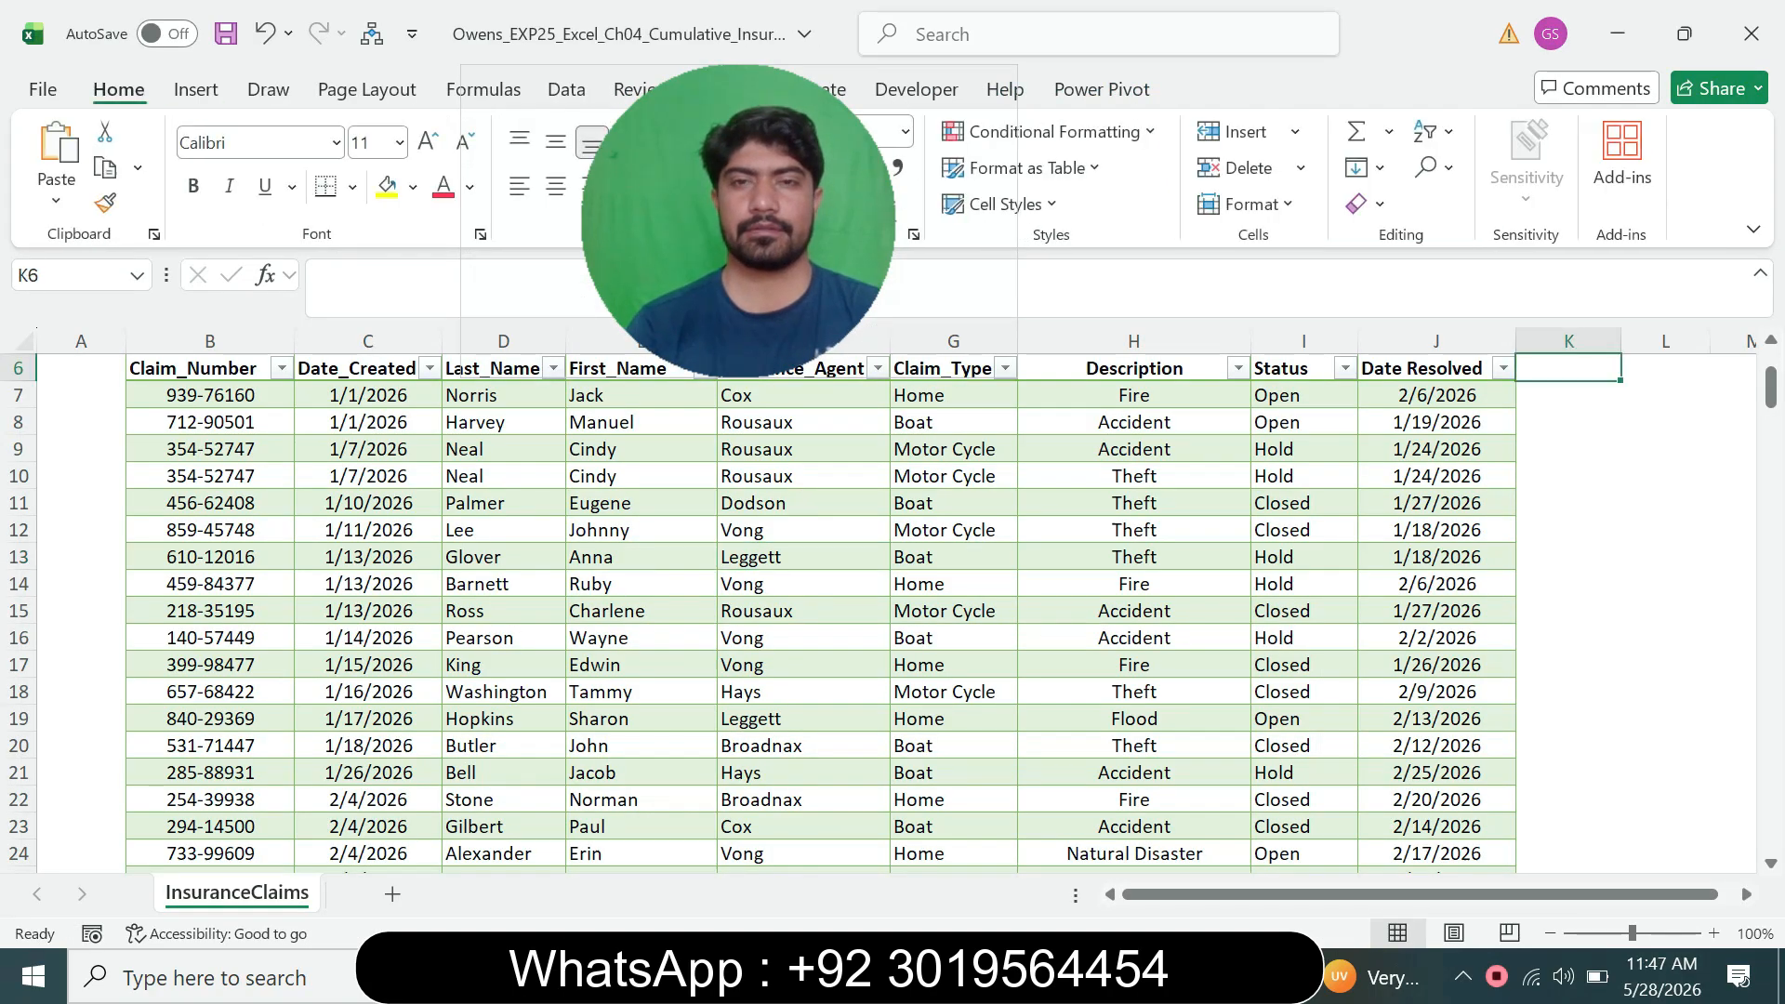
{"action": "left_click", "coordinate": [390, 288]}
{"action": "key", "text": "ctrl+v"}
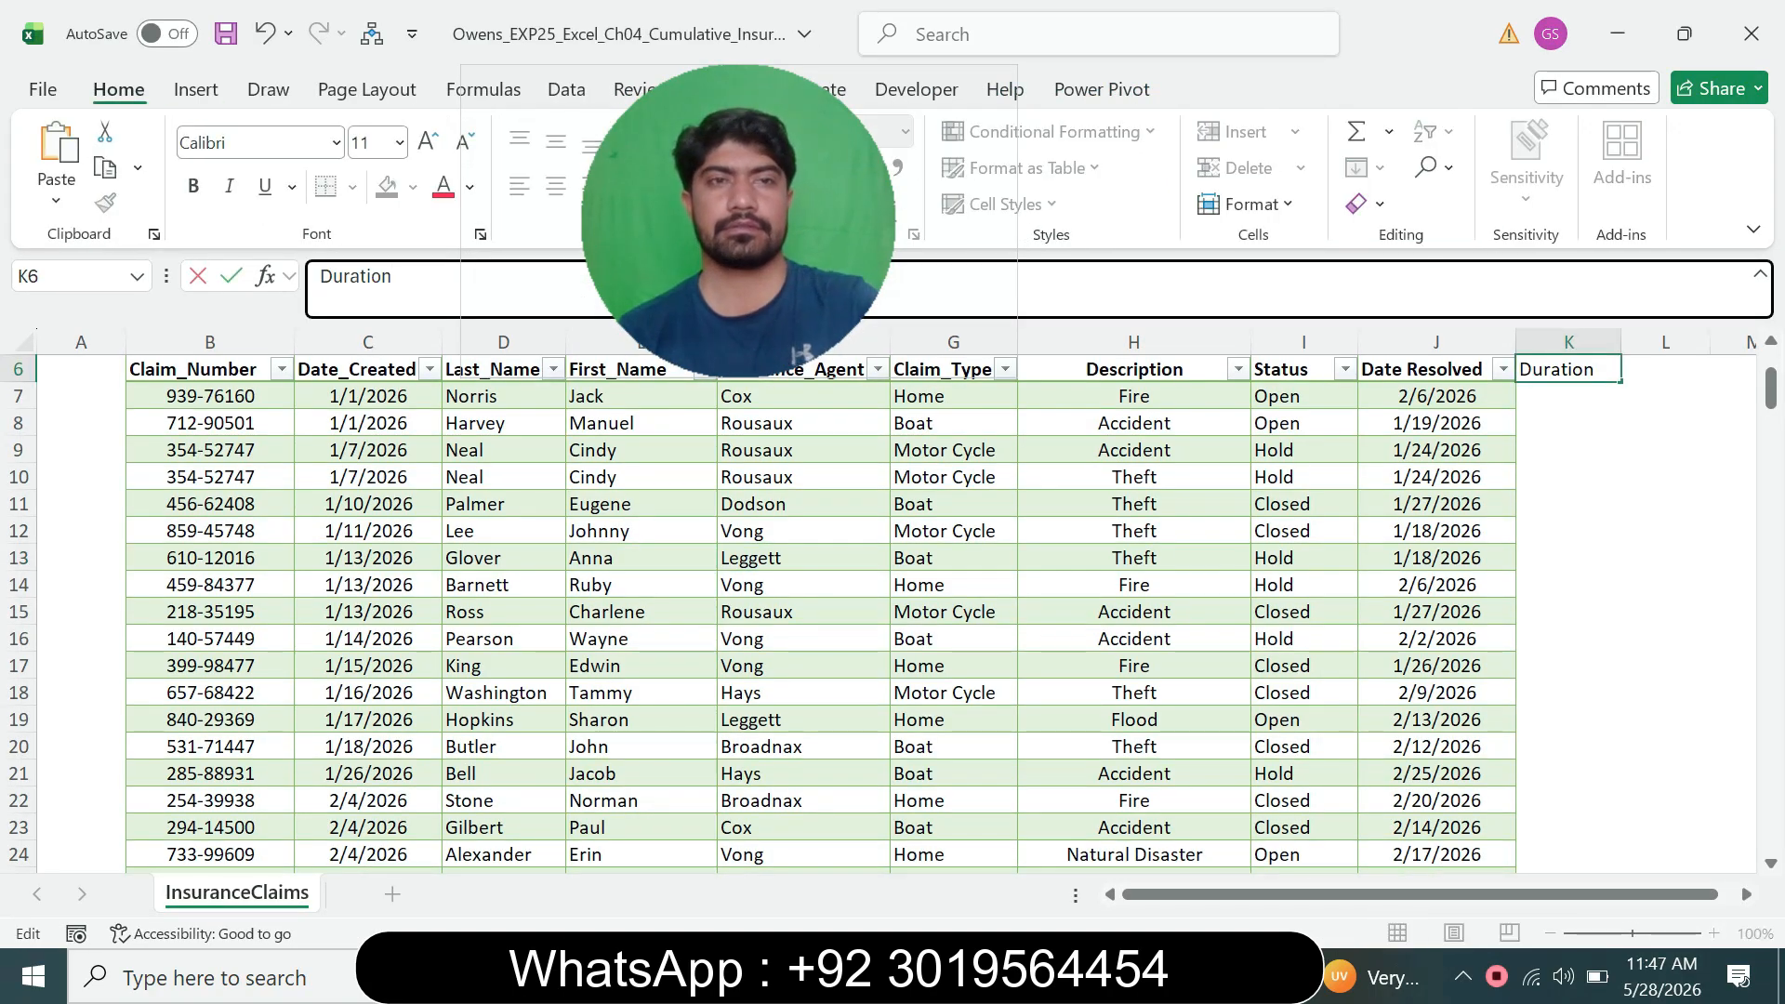
{"action": "key", "text": "Return"}
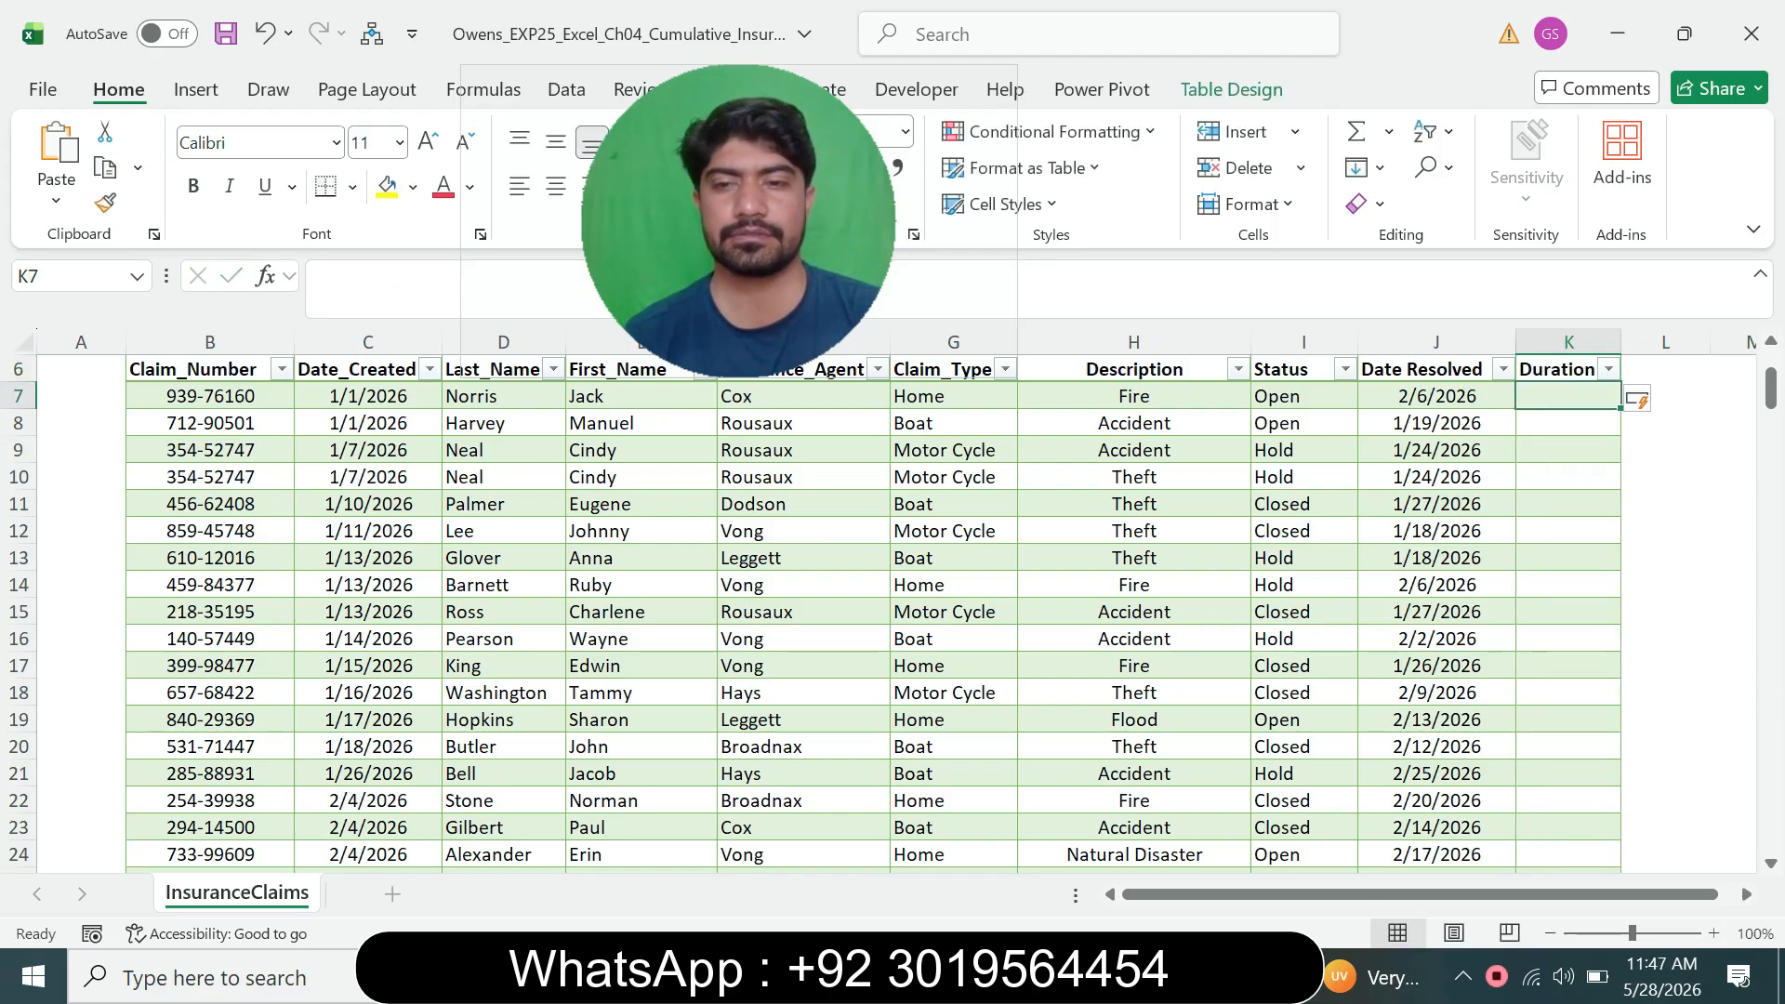
- In Word, set the step 4 instruction text to font size 9 and remove its highlight
{"action": "key", "text": "alt+Tab"}
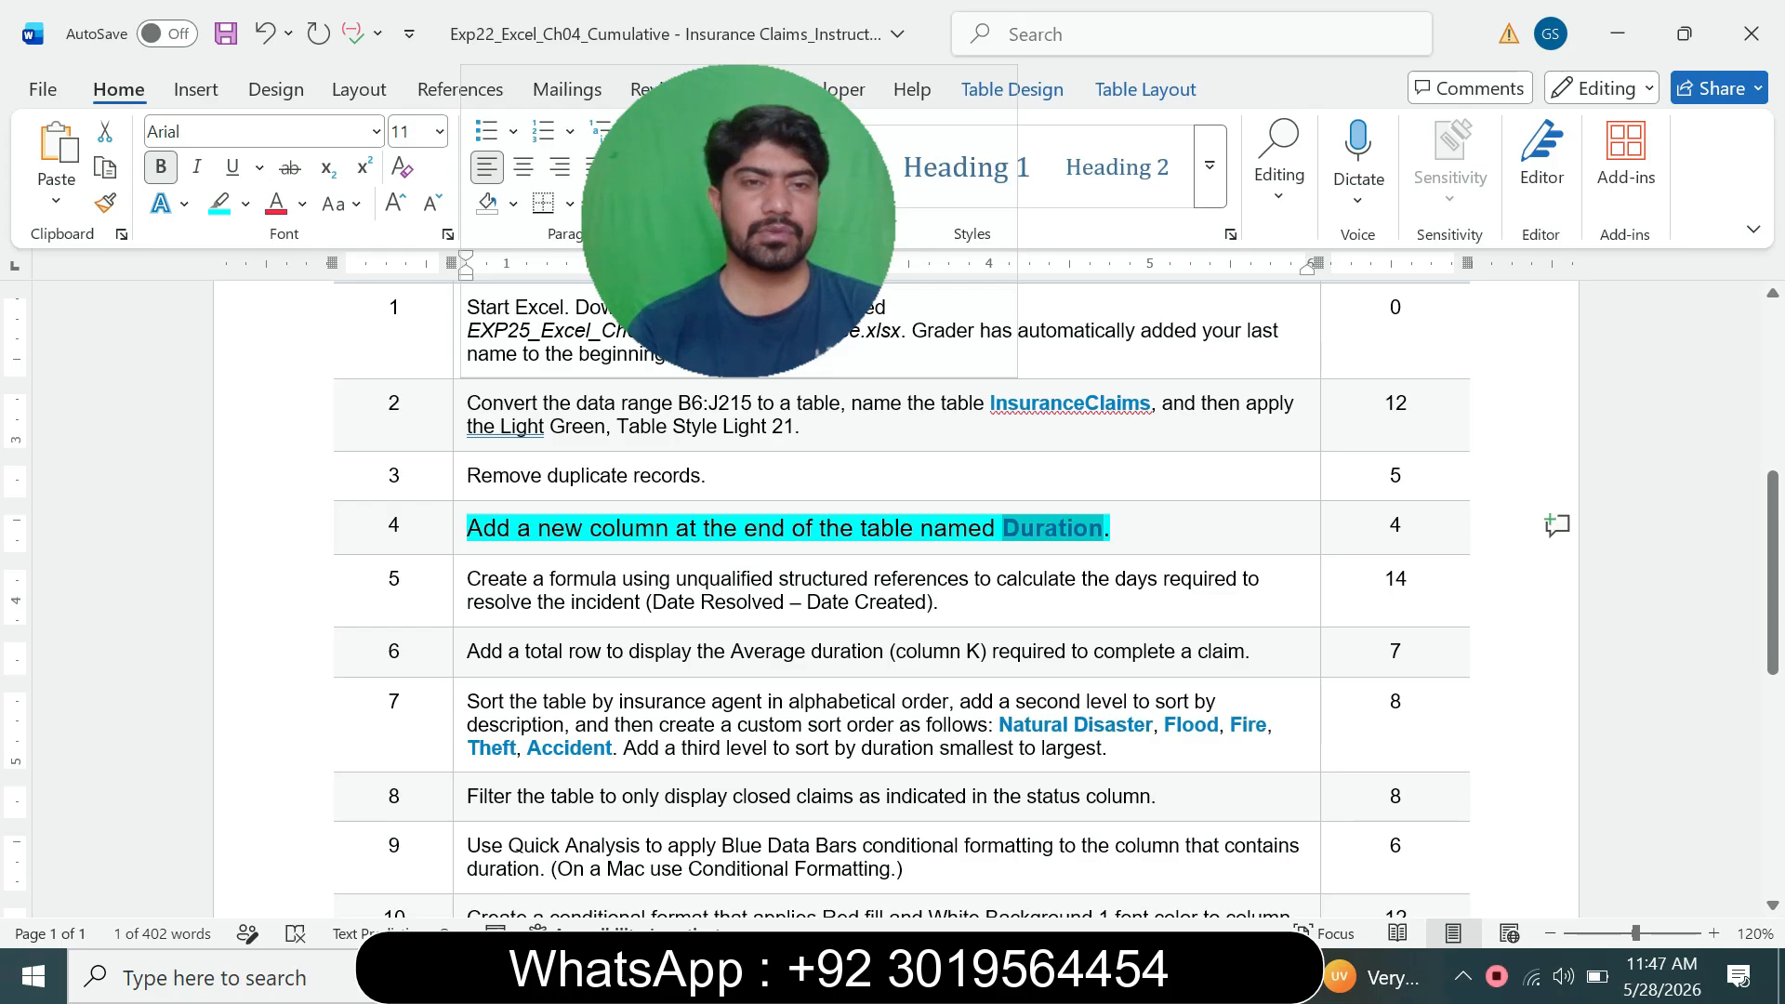
{"action": "triple_click", "coordinate": [1054, 528]}
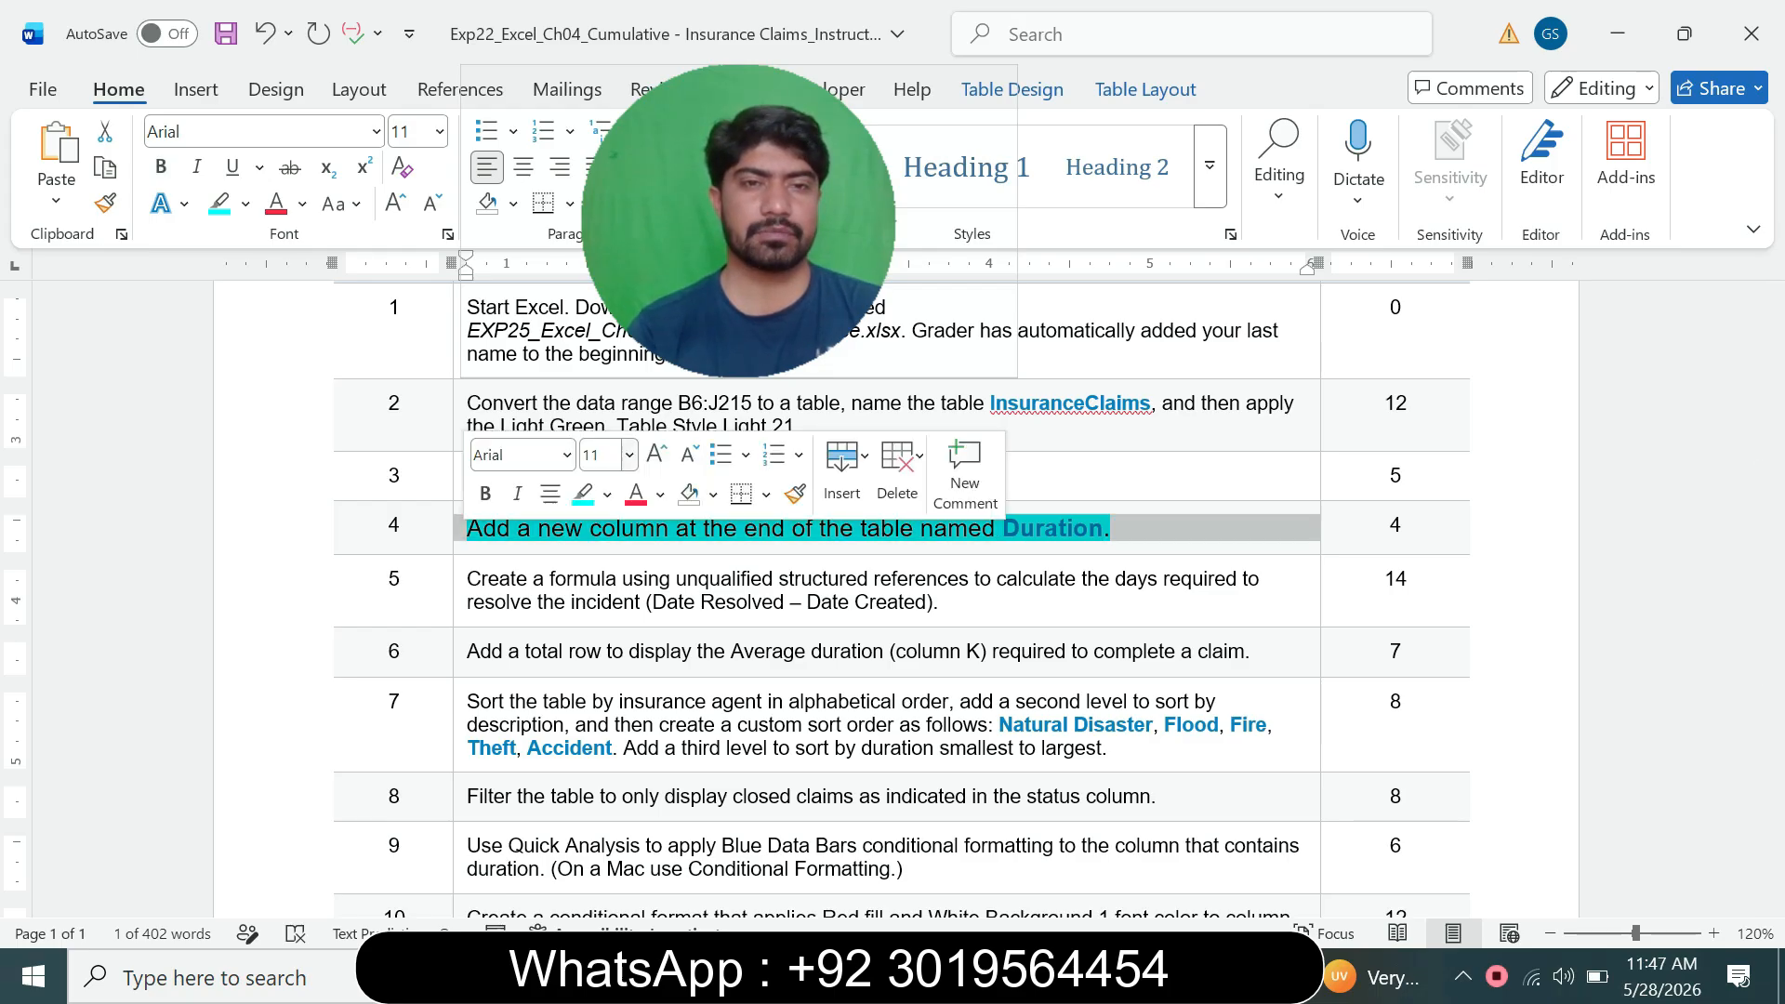
{"action": "left_click", "coordinate": [630, 454]}
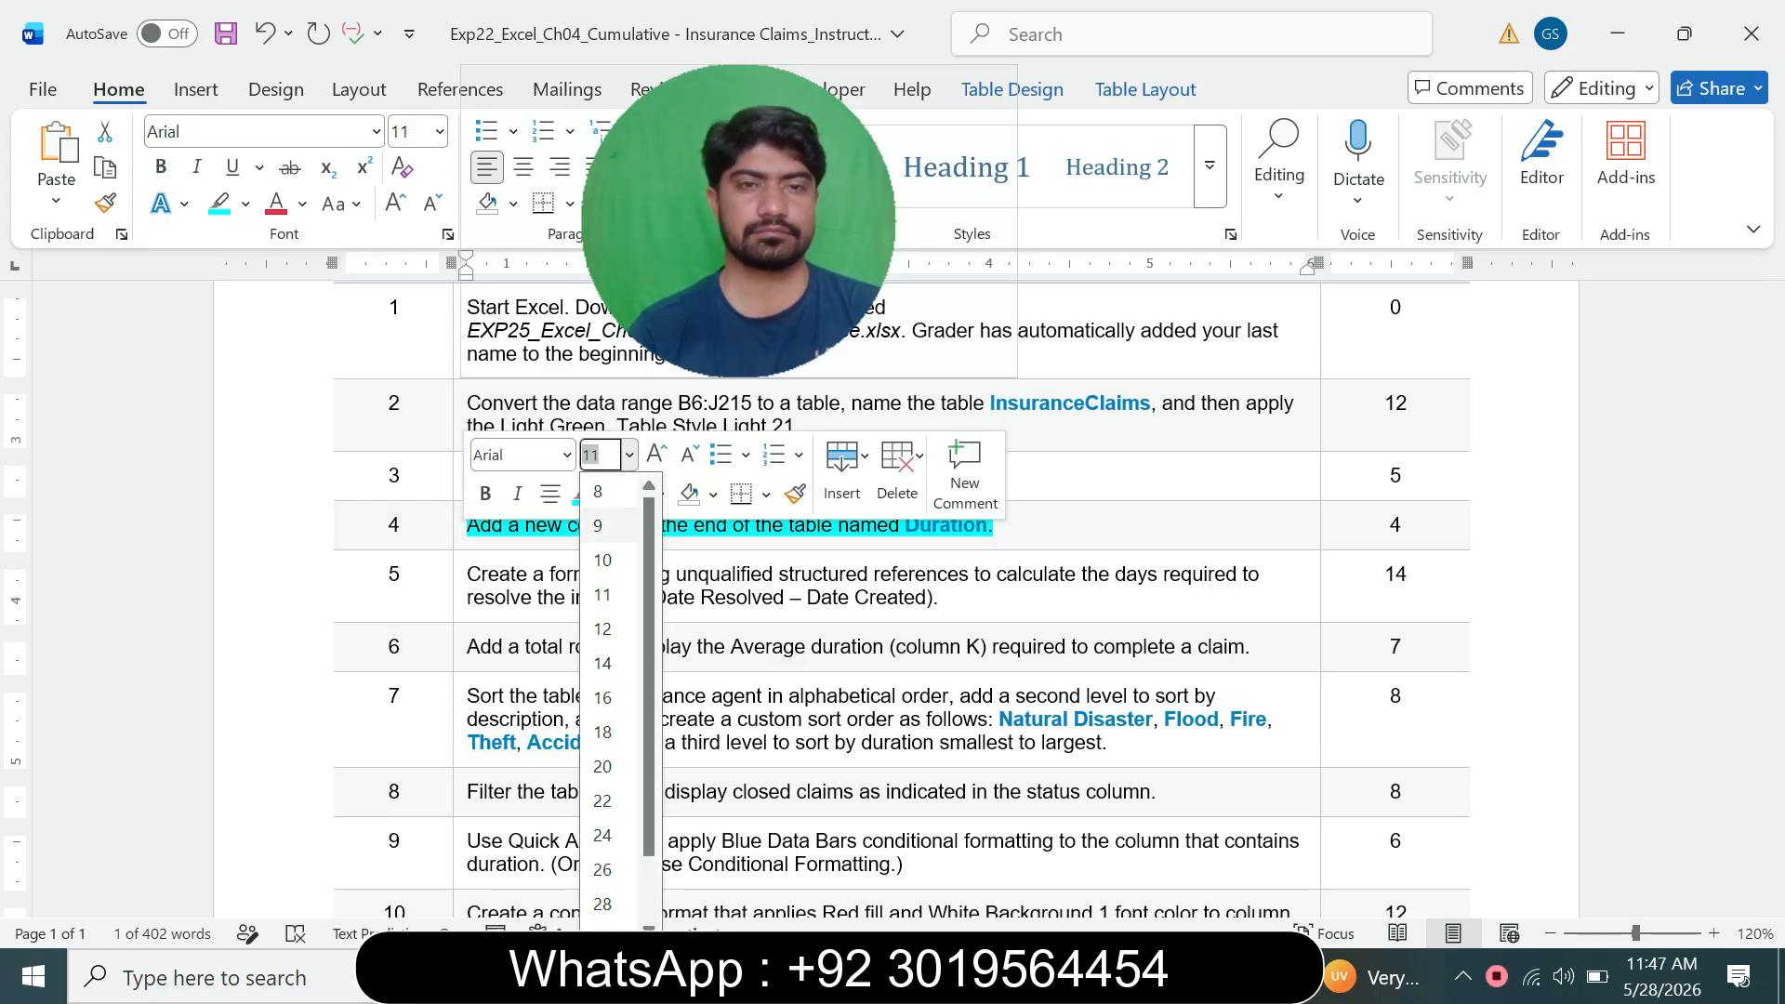
{"action": "left_click", "coordinate": [601, 525]}
{"action": "left_click", "coordinate": [606, 493]}
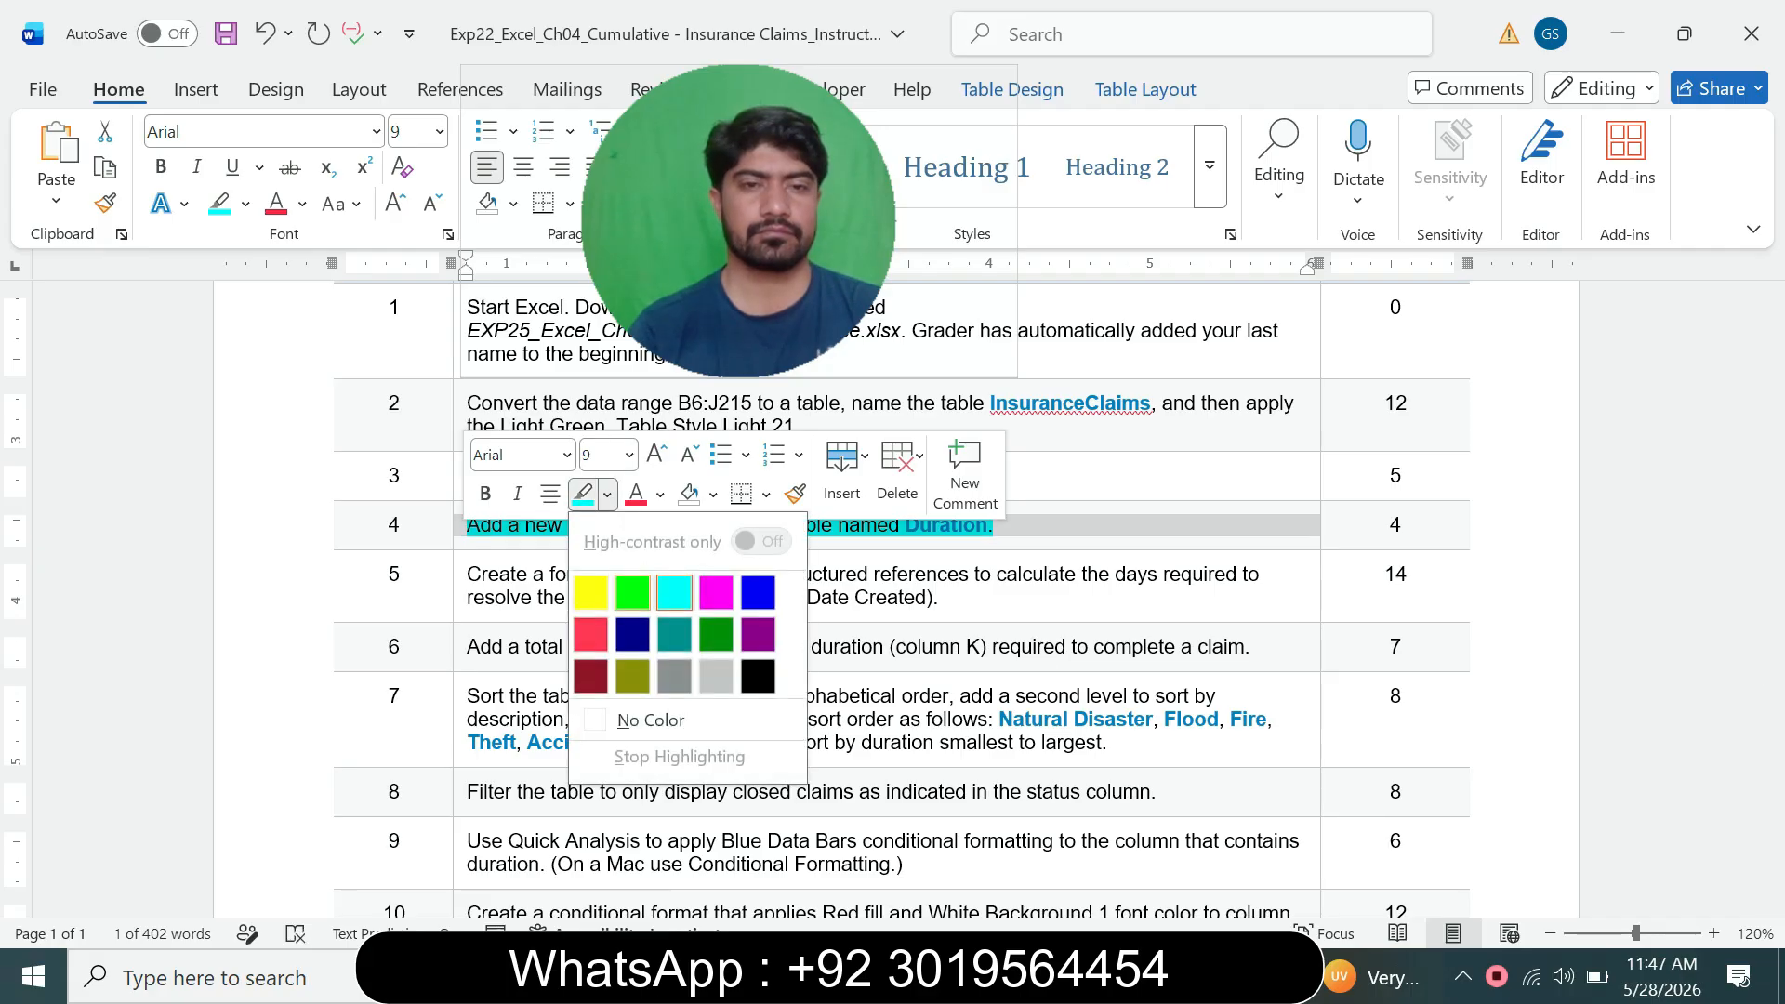
{"action": "left_click", "coordinate": [641, 719]}
{"action": "left_click", "coordinate": [1002, 528]}
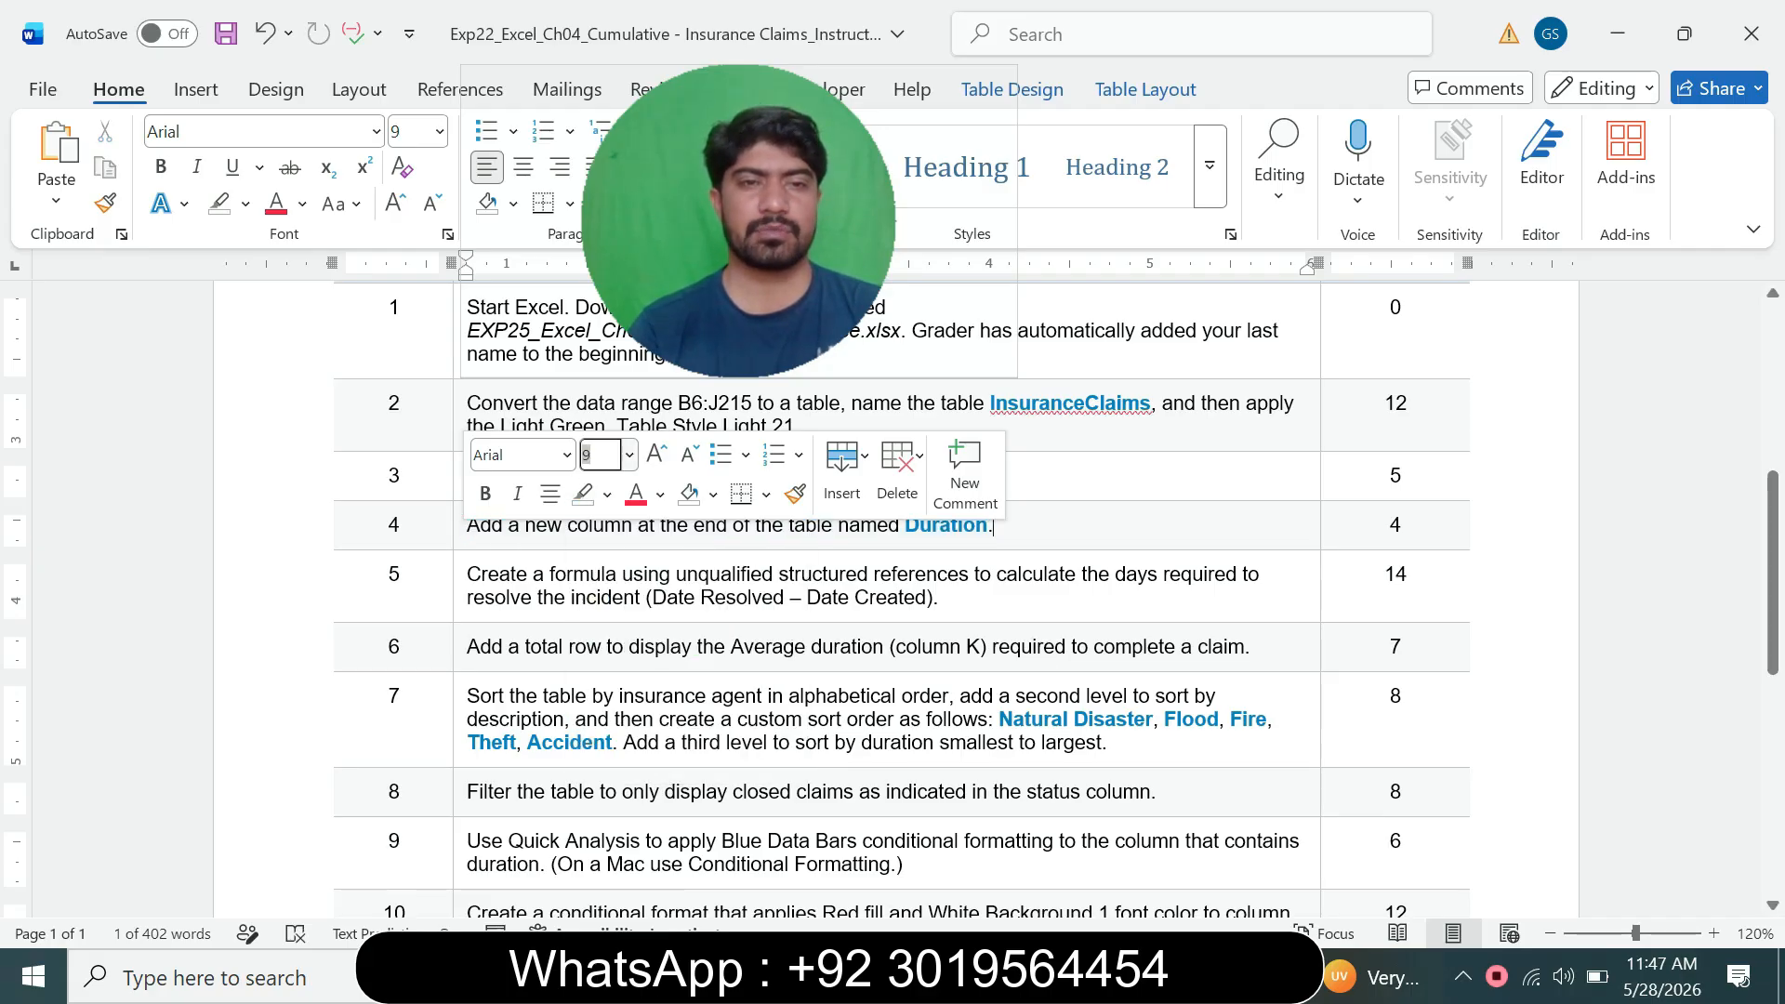
- Set the step 5 instruction text to font size 11 and highlight it in turquoise
{"action": "left_click", "coordinate": [458, 596]}
{"action": "left_click", "coordinate": [624, 520]}
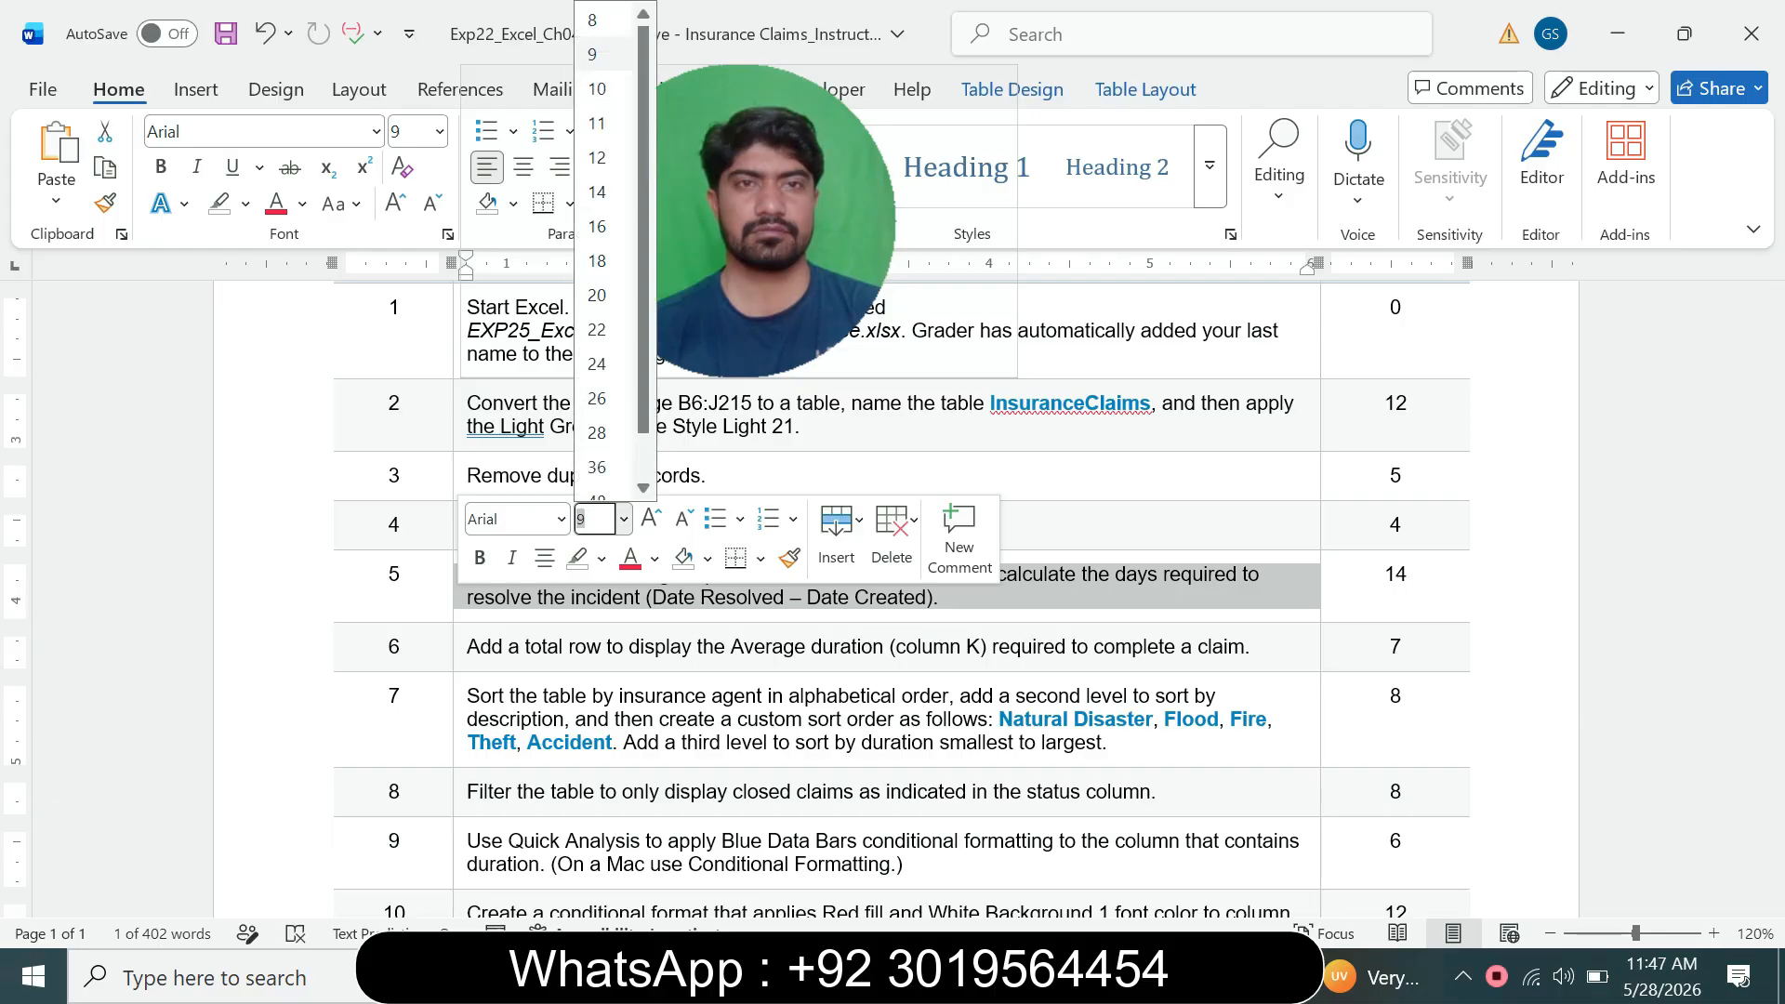
{"action": "type", "text": "11"}
{"action": "key", "text": "Return"}
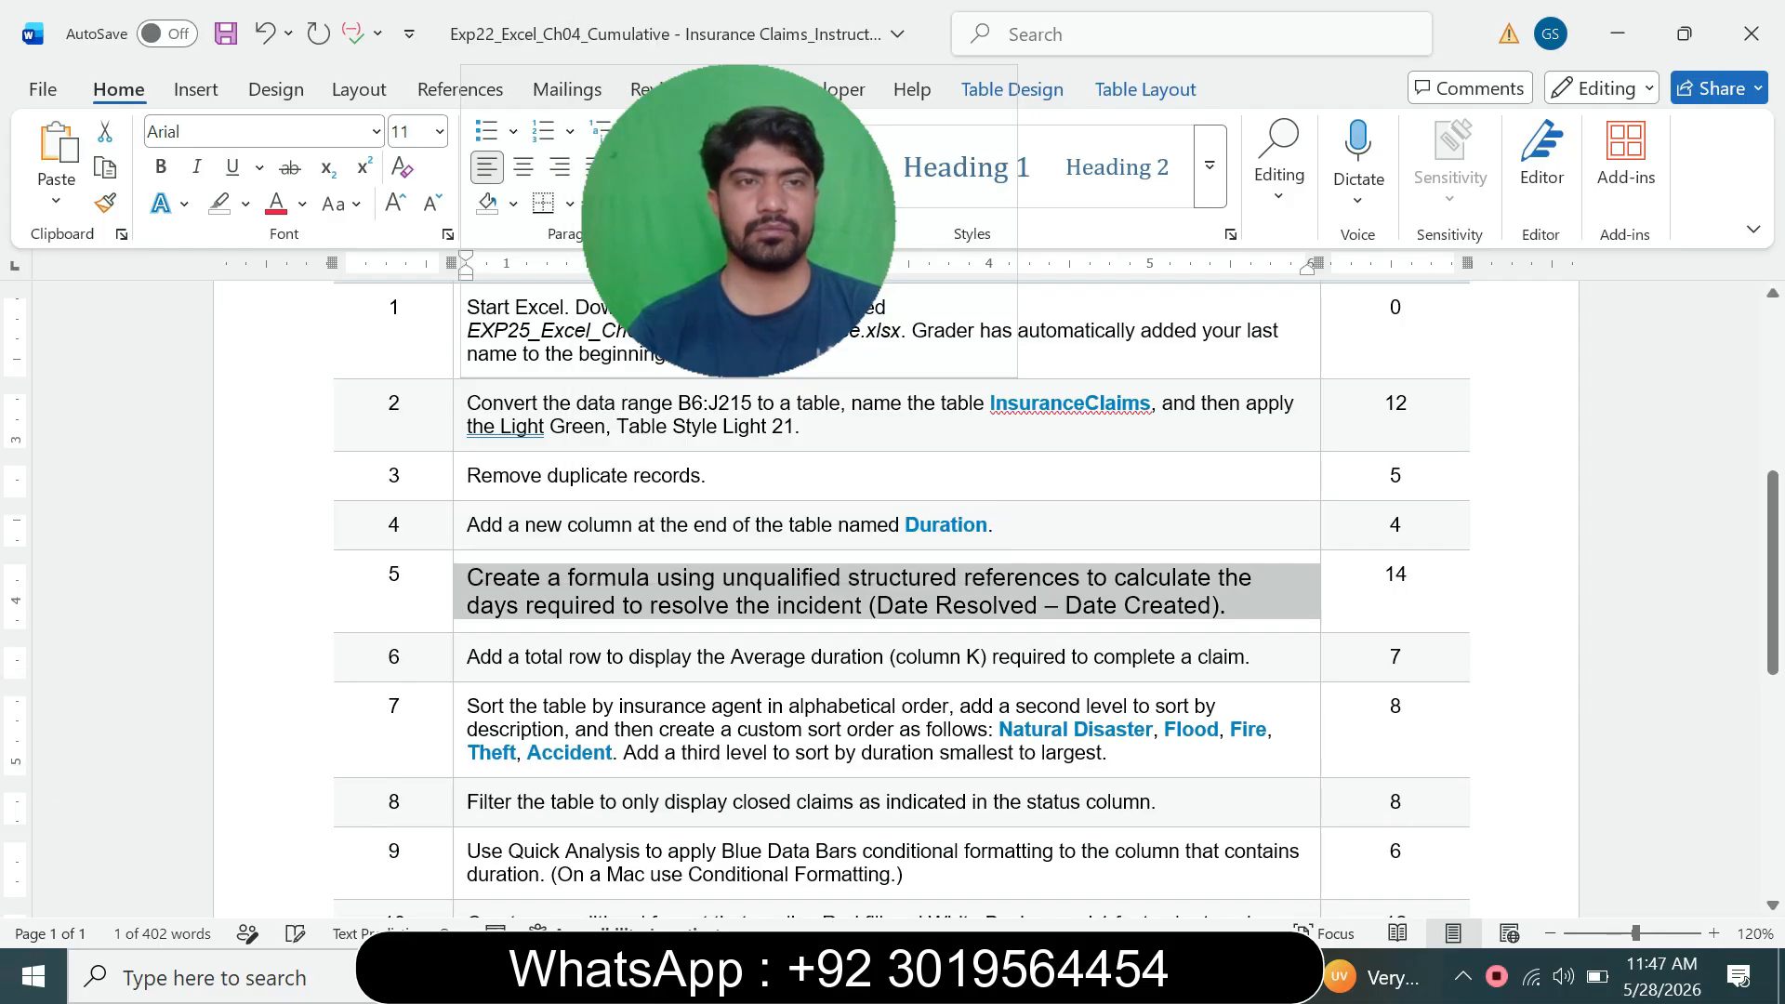
{"action": "left_click", "coordinate": [246, 204]}
{"action": "left_click", "coordinate": [307, 300]}
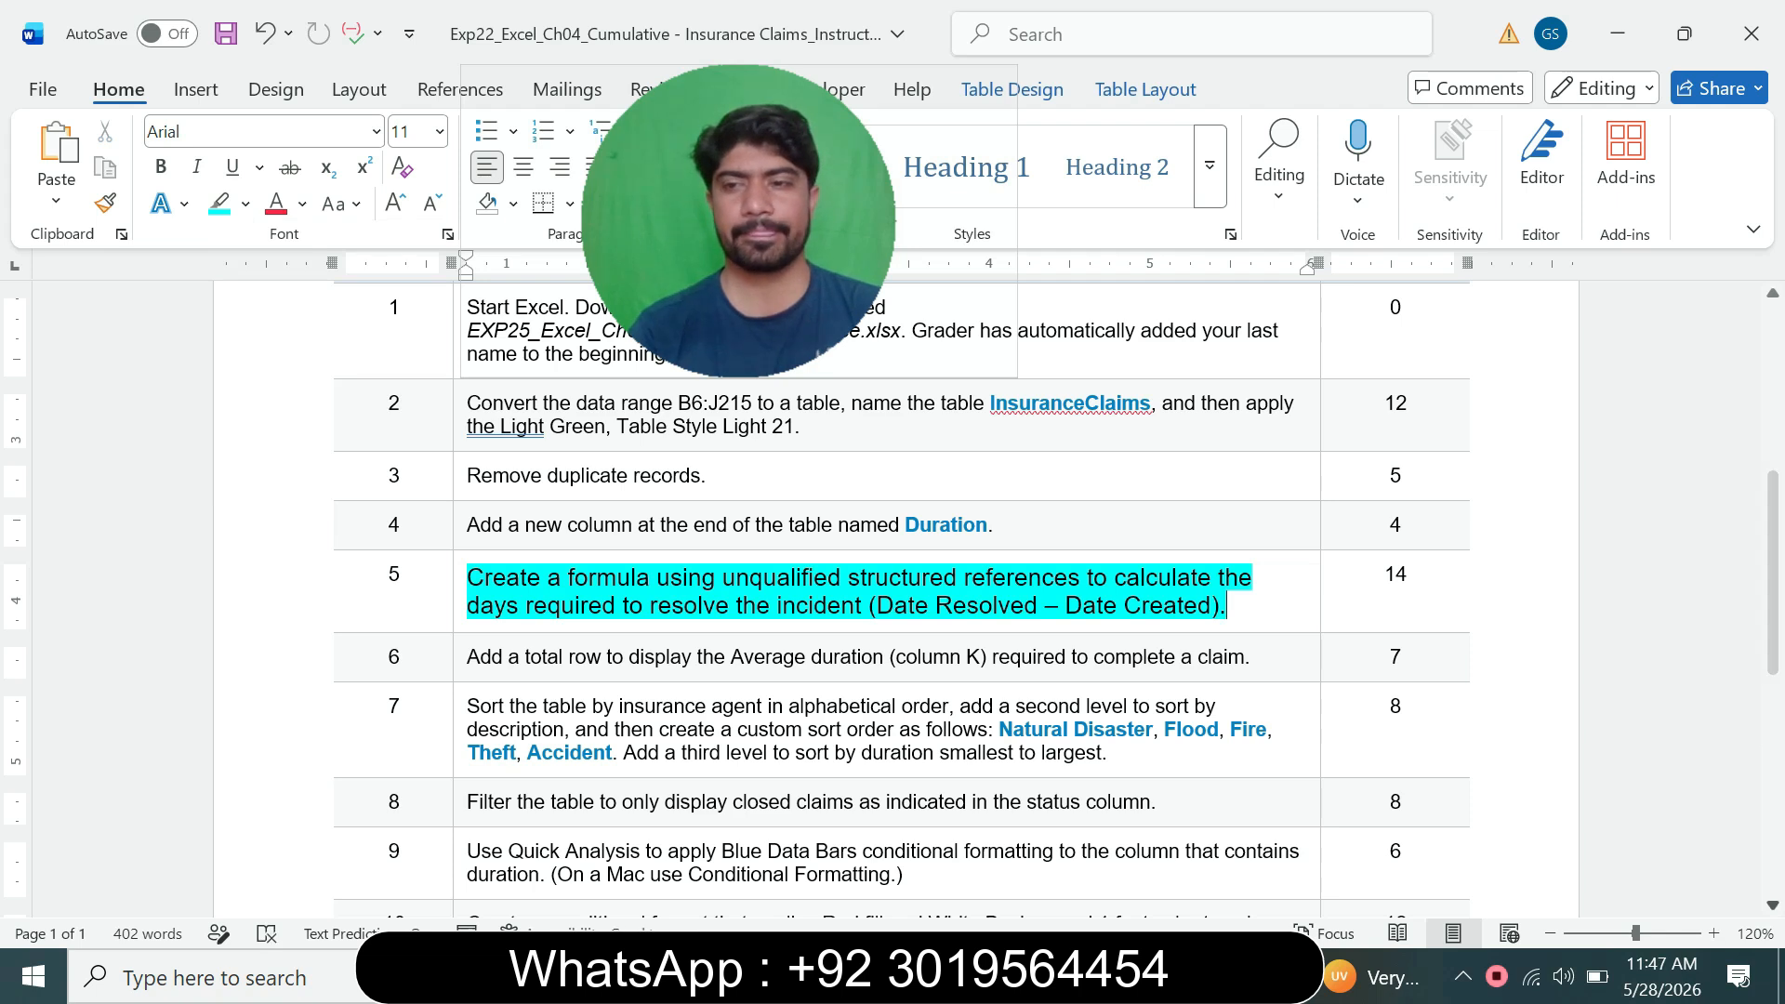
{"action": "scroll", "coordinate": [891, 598], "scroll_direction": "down", "scroll_amount": 1}
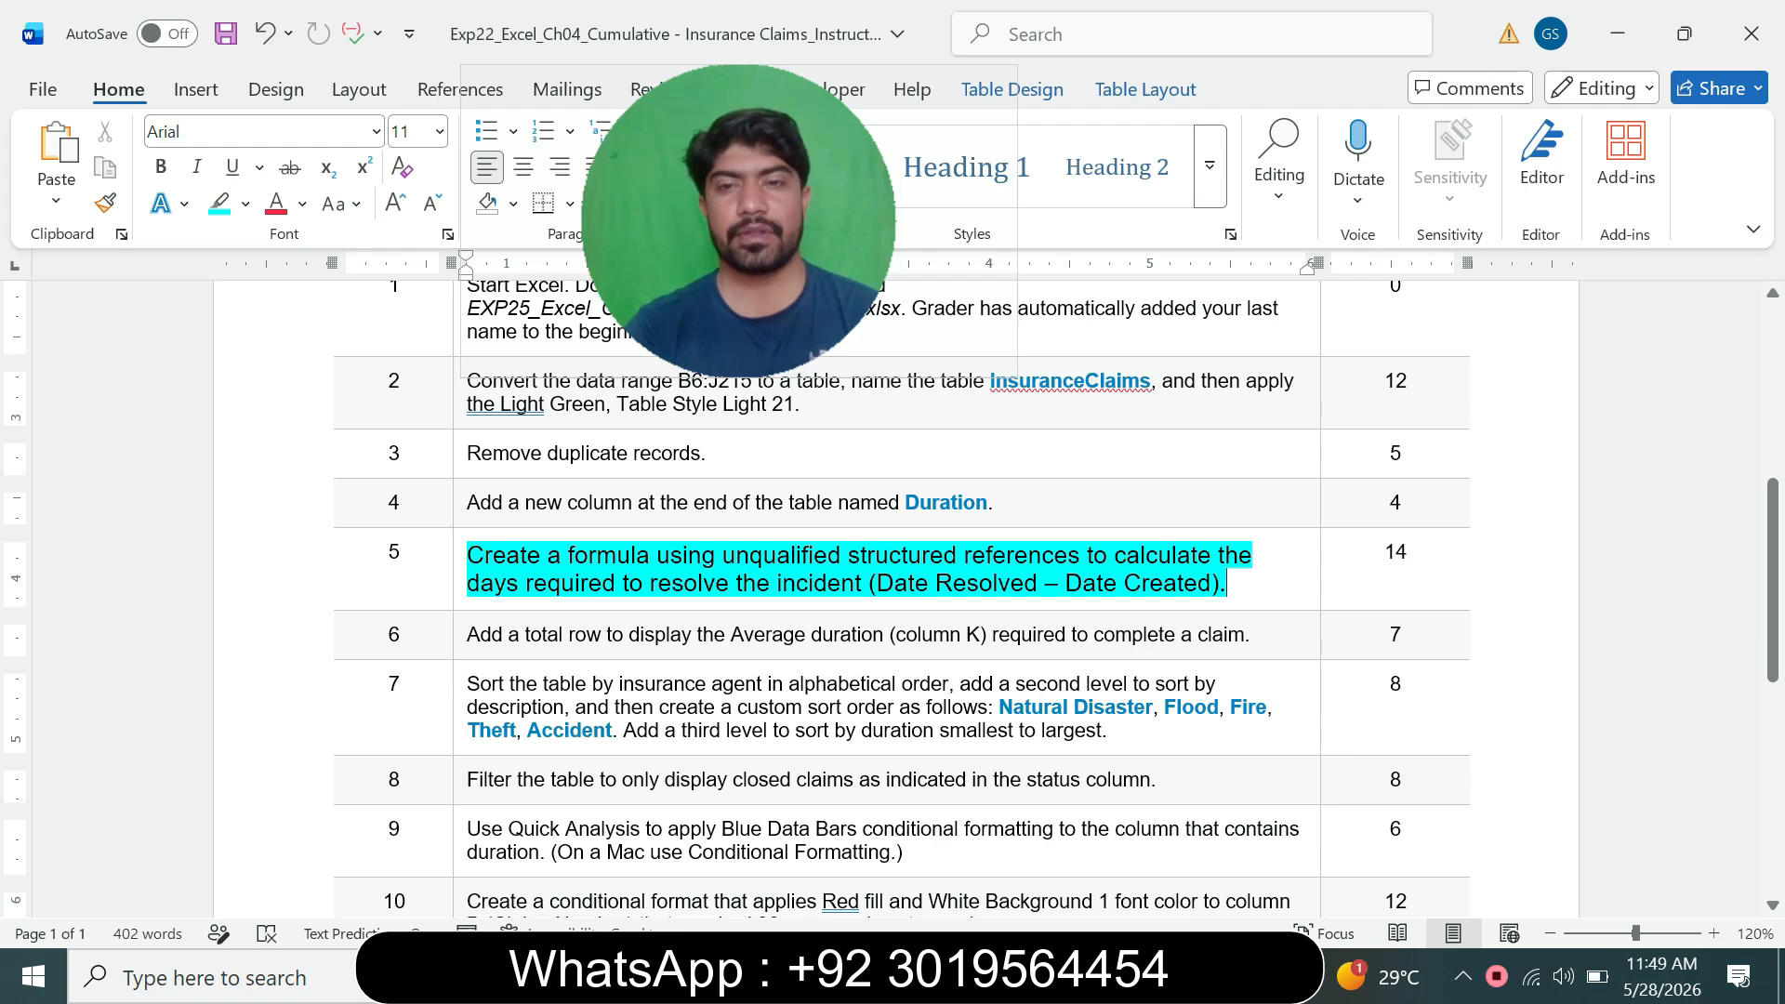
- In Excel, enter a formula in K7 that subtracts Date_Created from Date Resolved using unqualified structured references, filling the Duration column
{"action": "key", "text": "alt+Tab"}
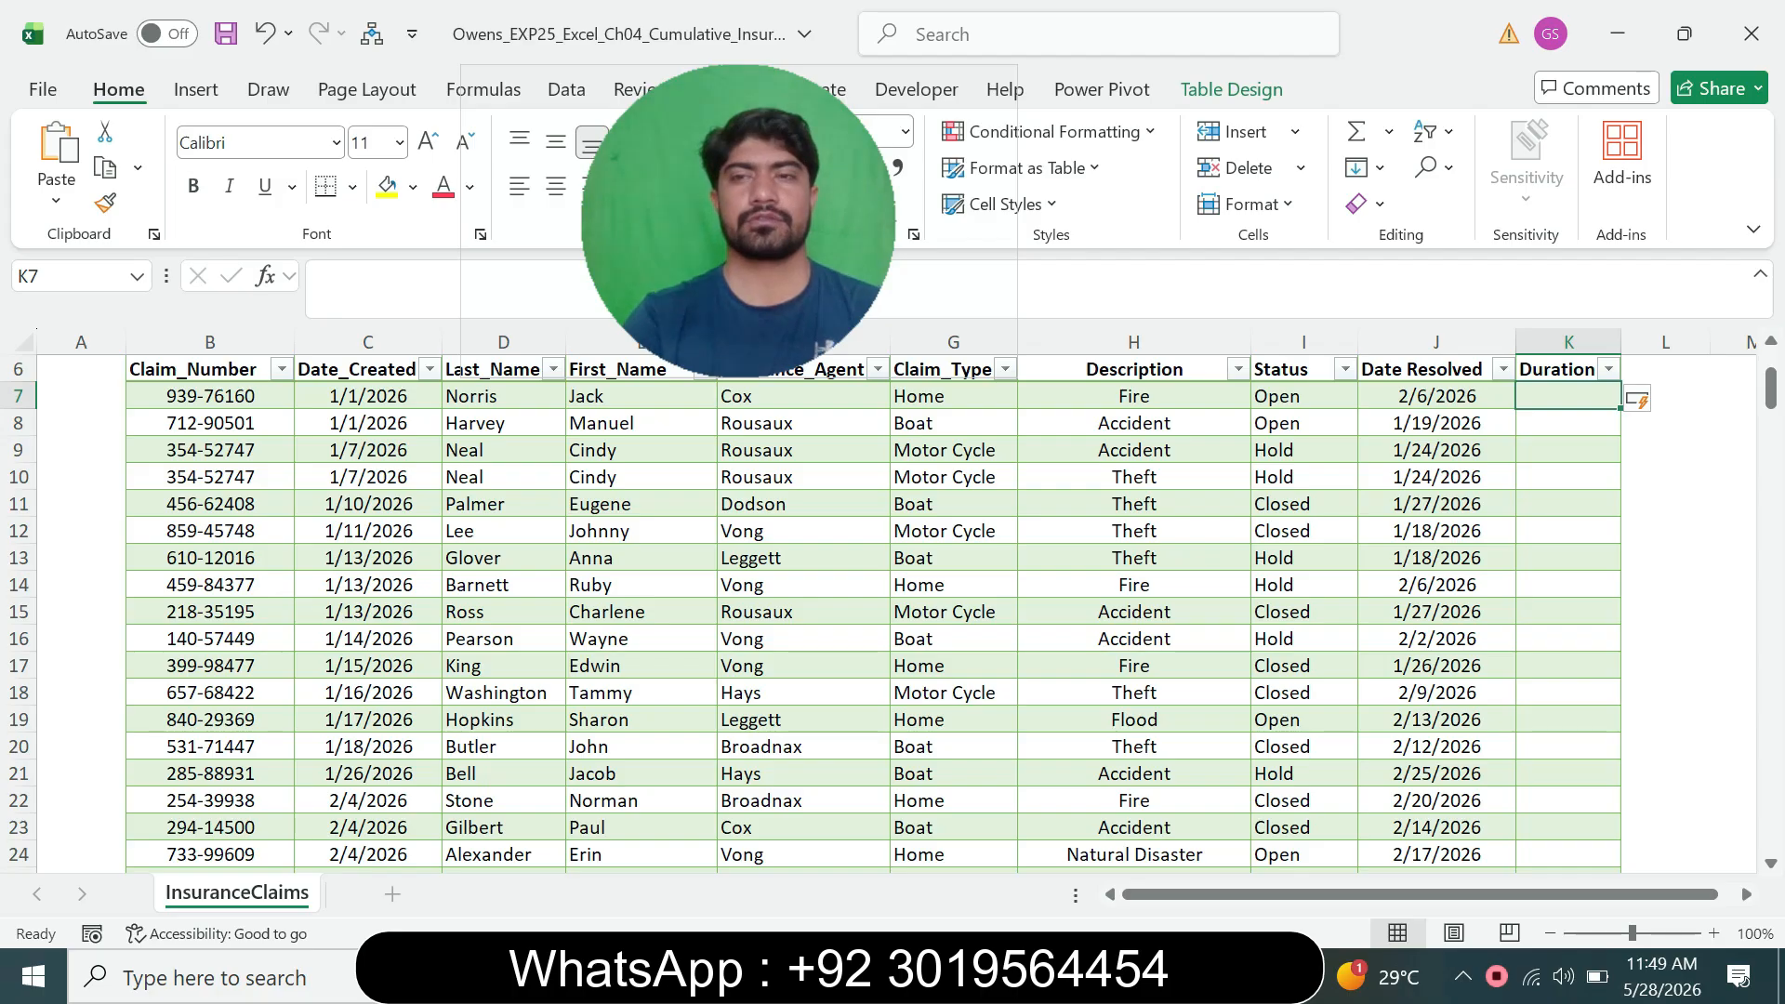
{"action": "type", "text": "="}
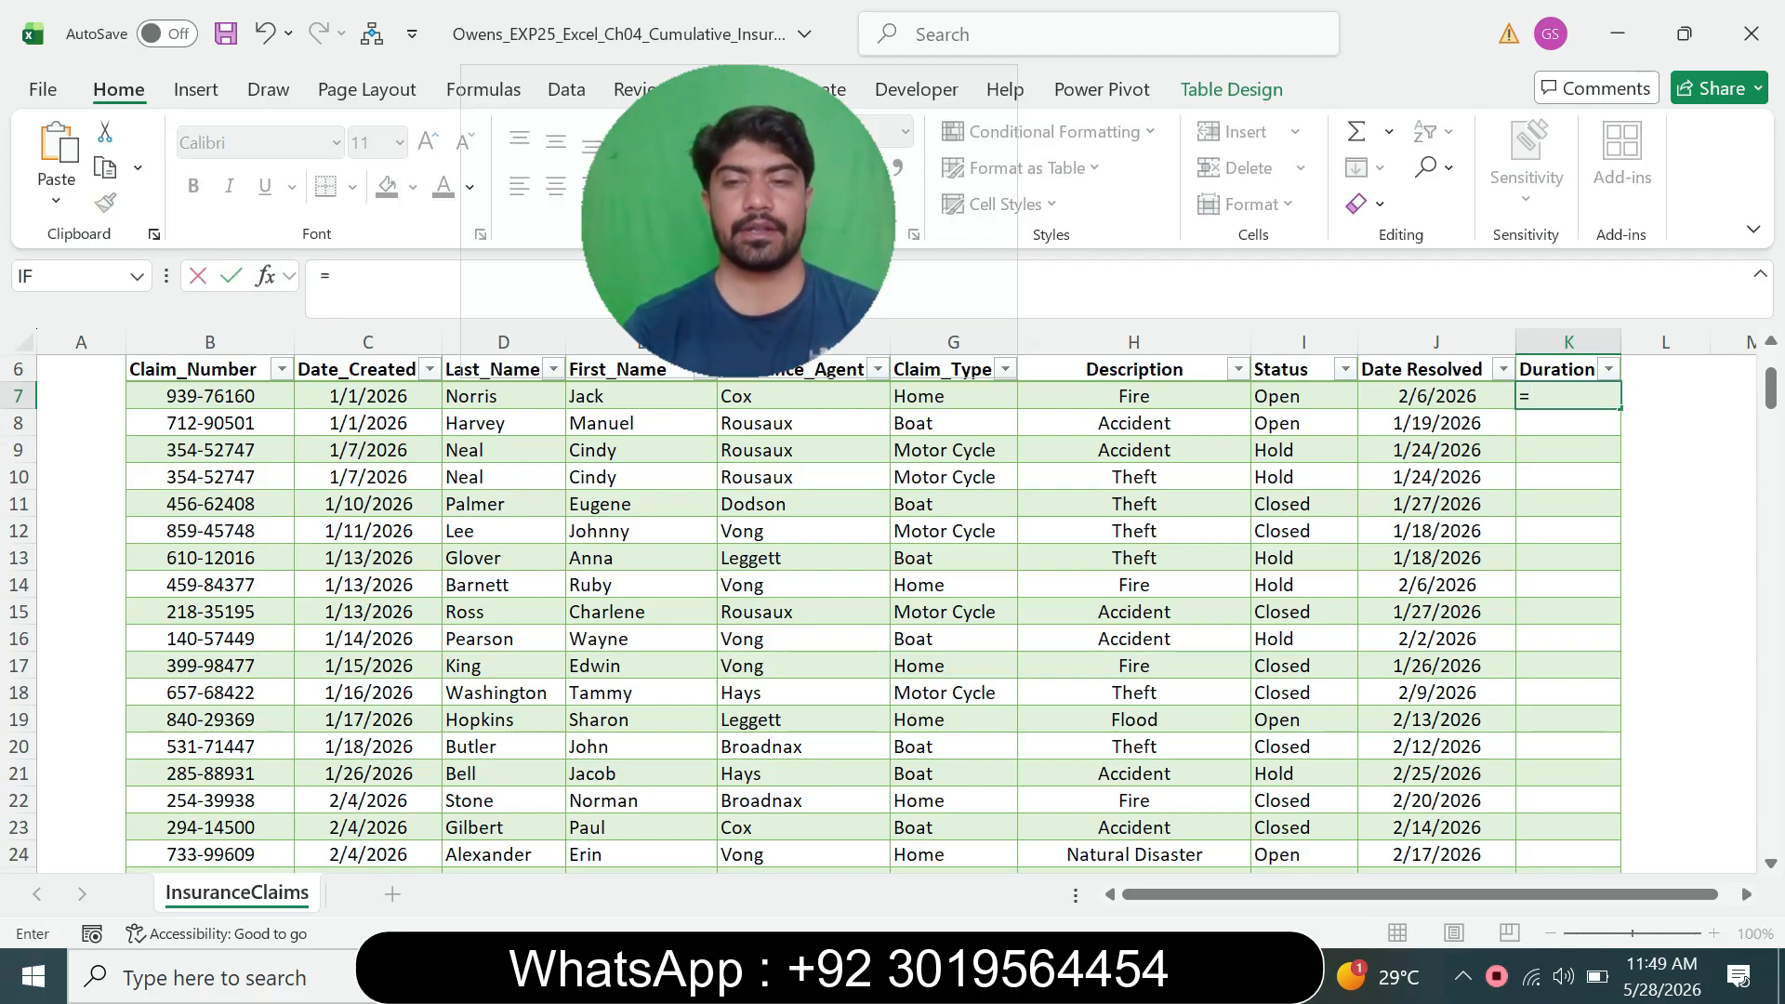
{"action": "left_click", "coordinate": [1197, 977]}
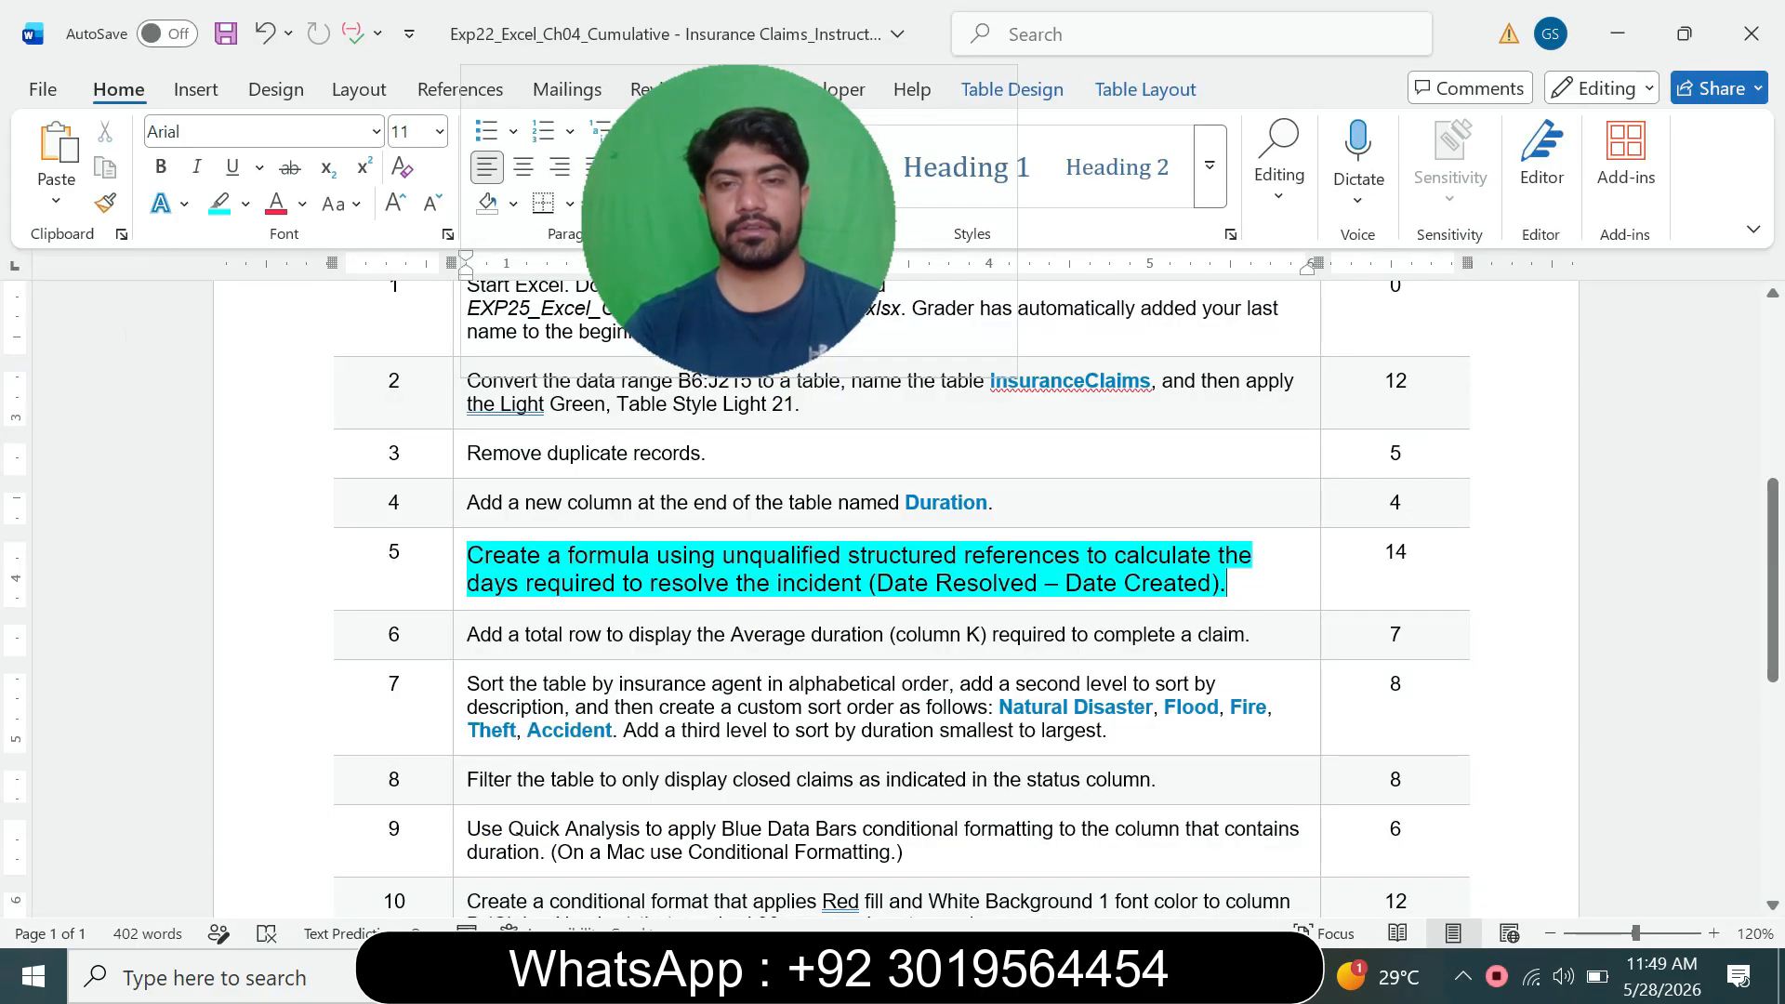
{"action": "key", "text": "alt+Tab"}
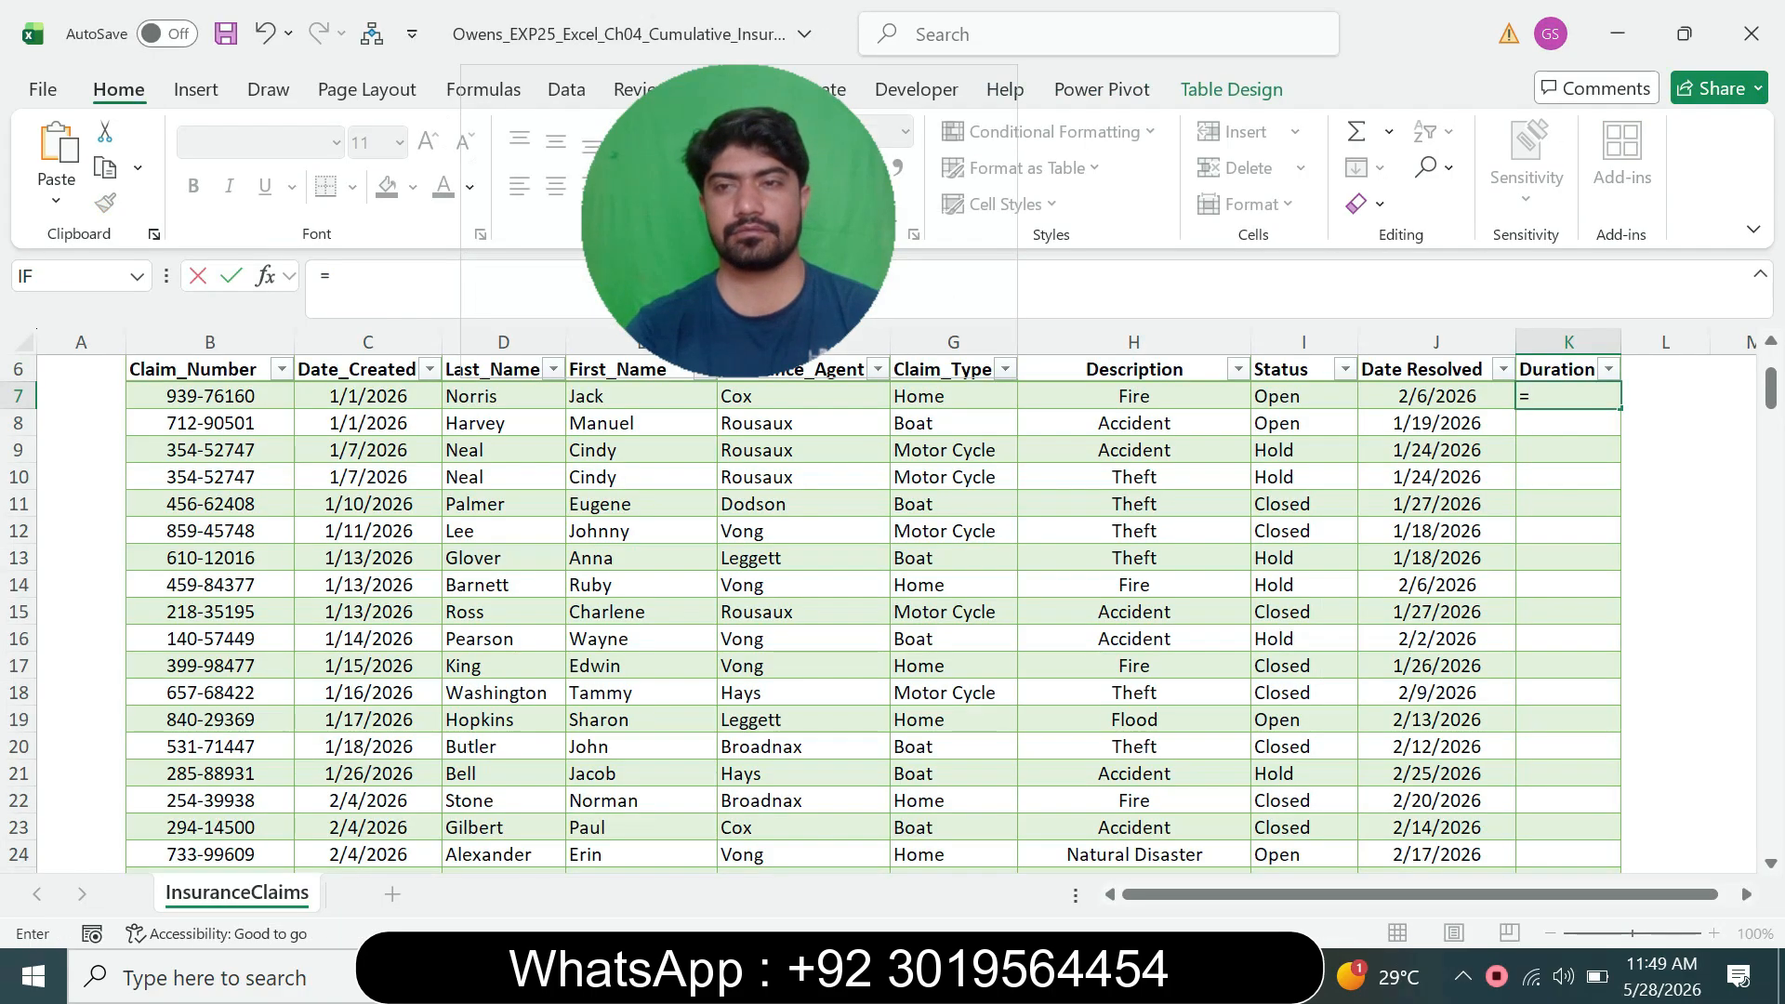
{"action": "key", "text": "Left"}
{"action": "type", "text": "-"}
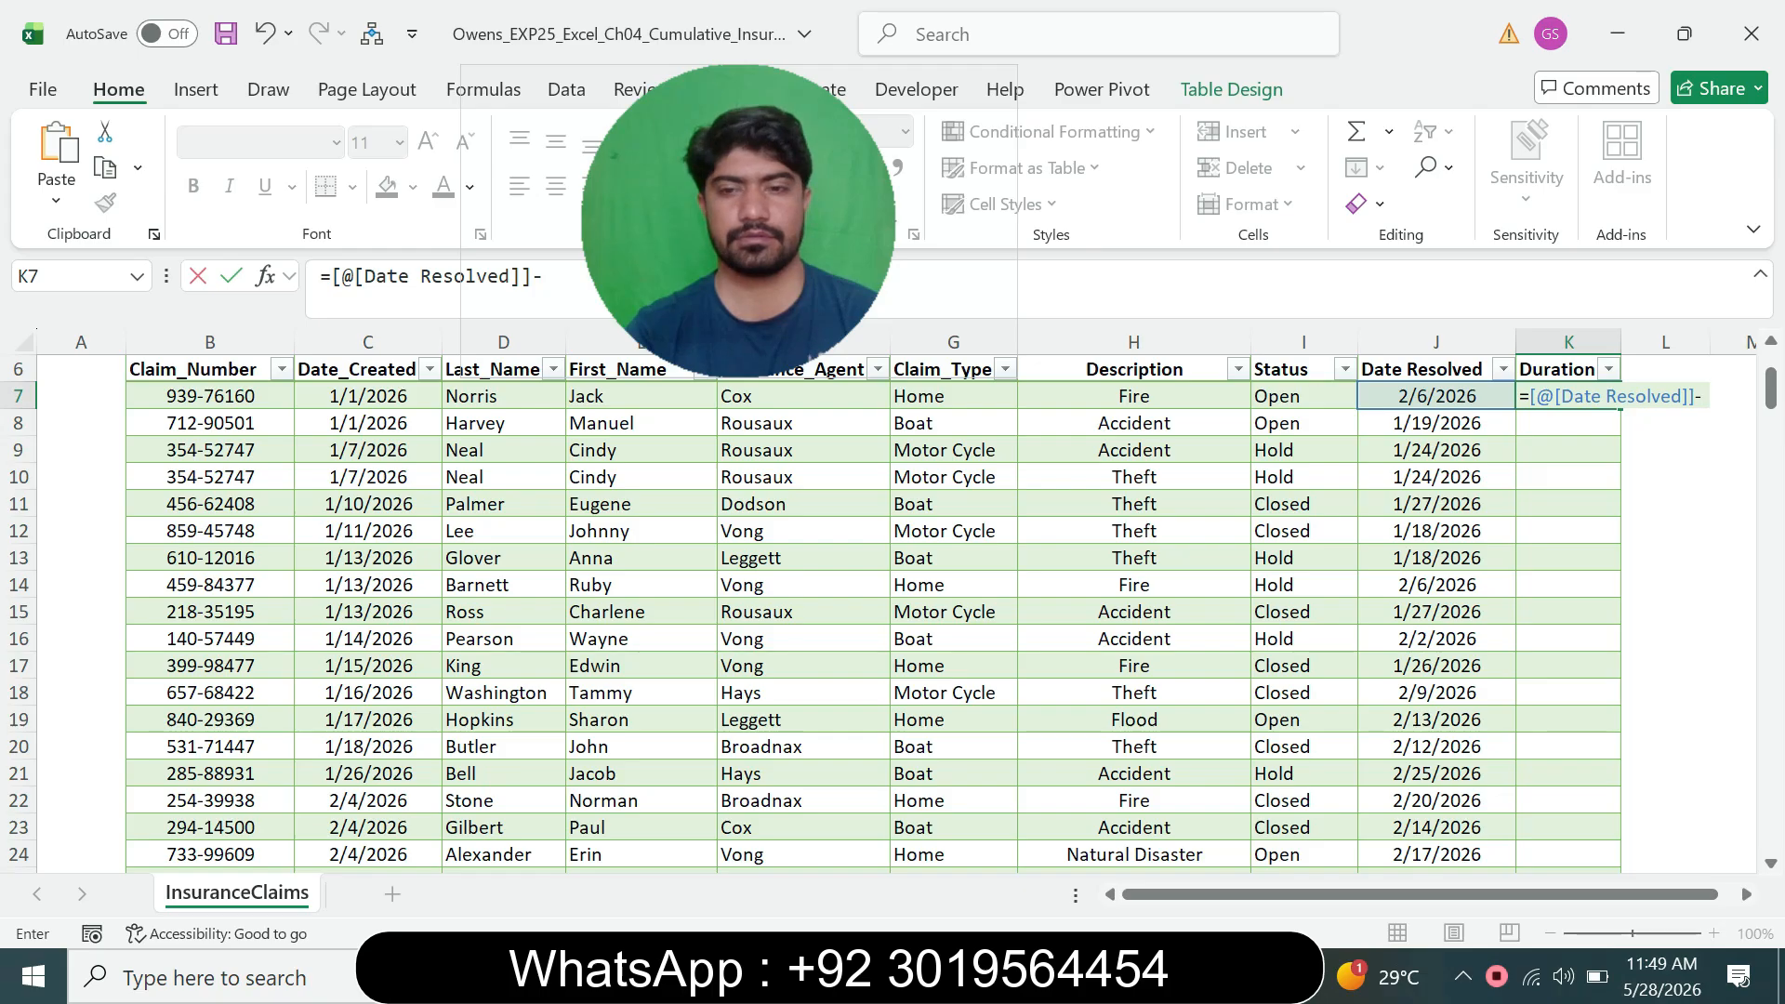
{"action": "key", "text": "alt+Tab"}
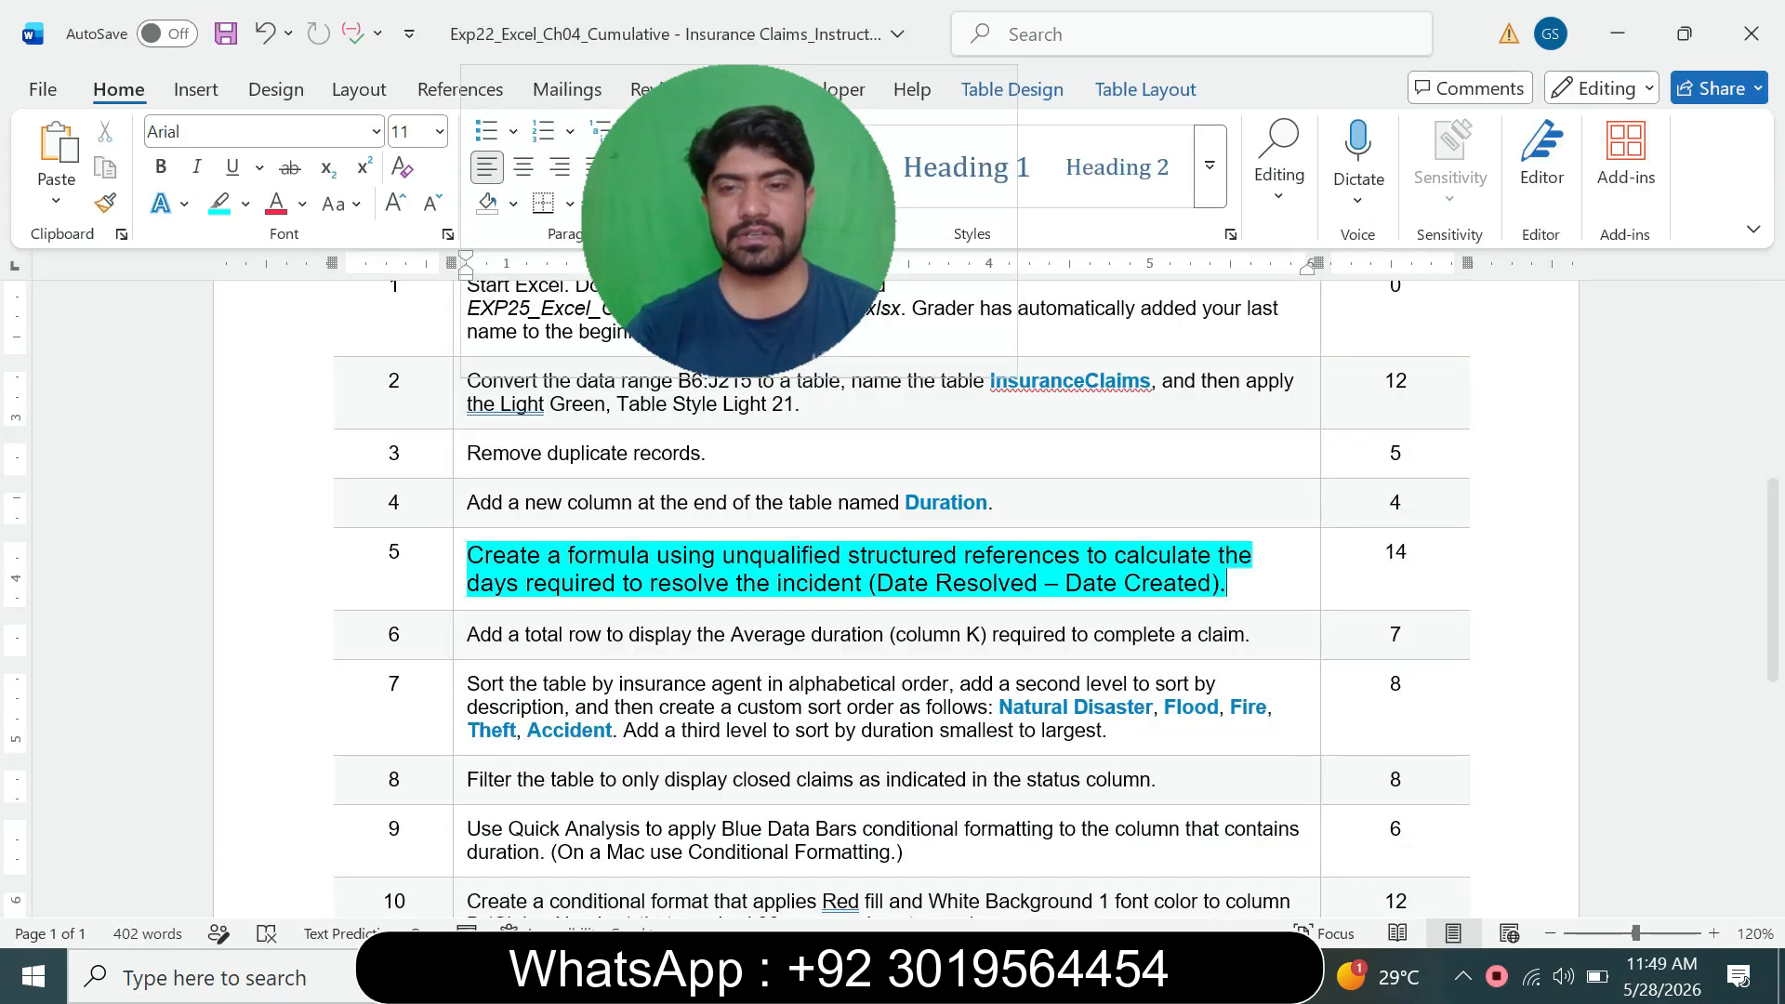
{"action": "key", "text": "alt+Tab"}
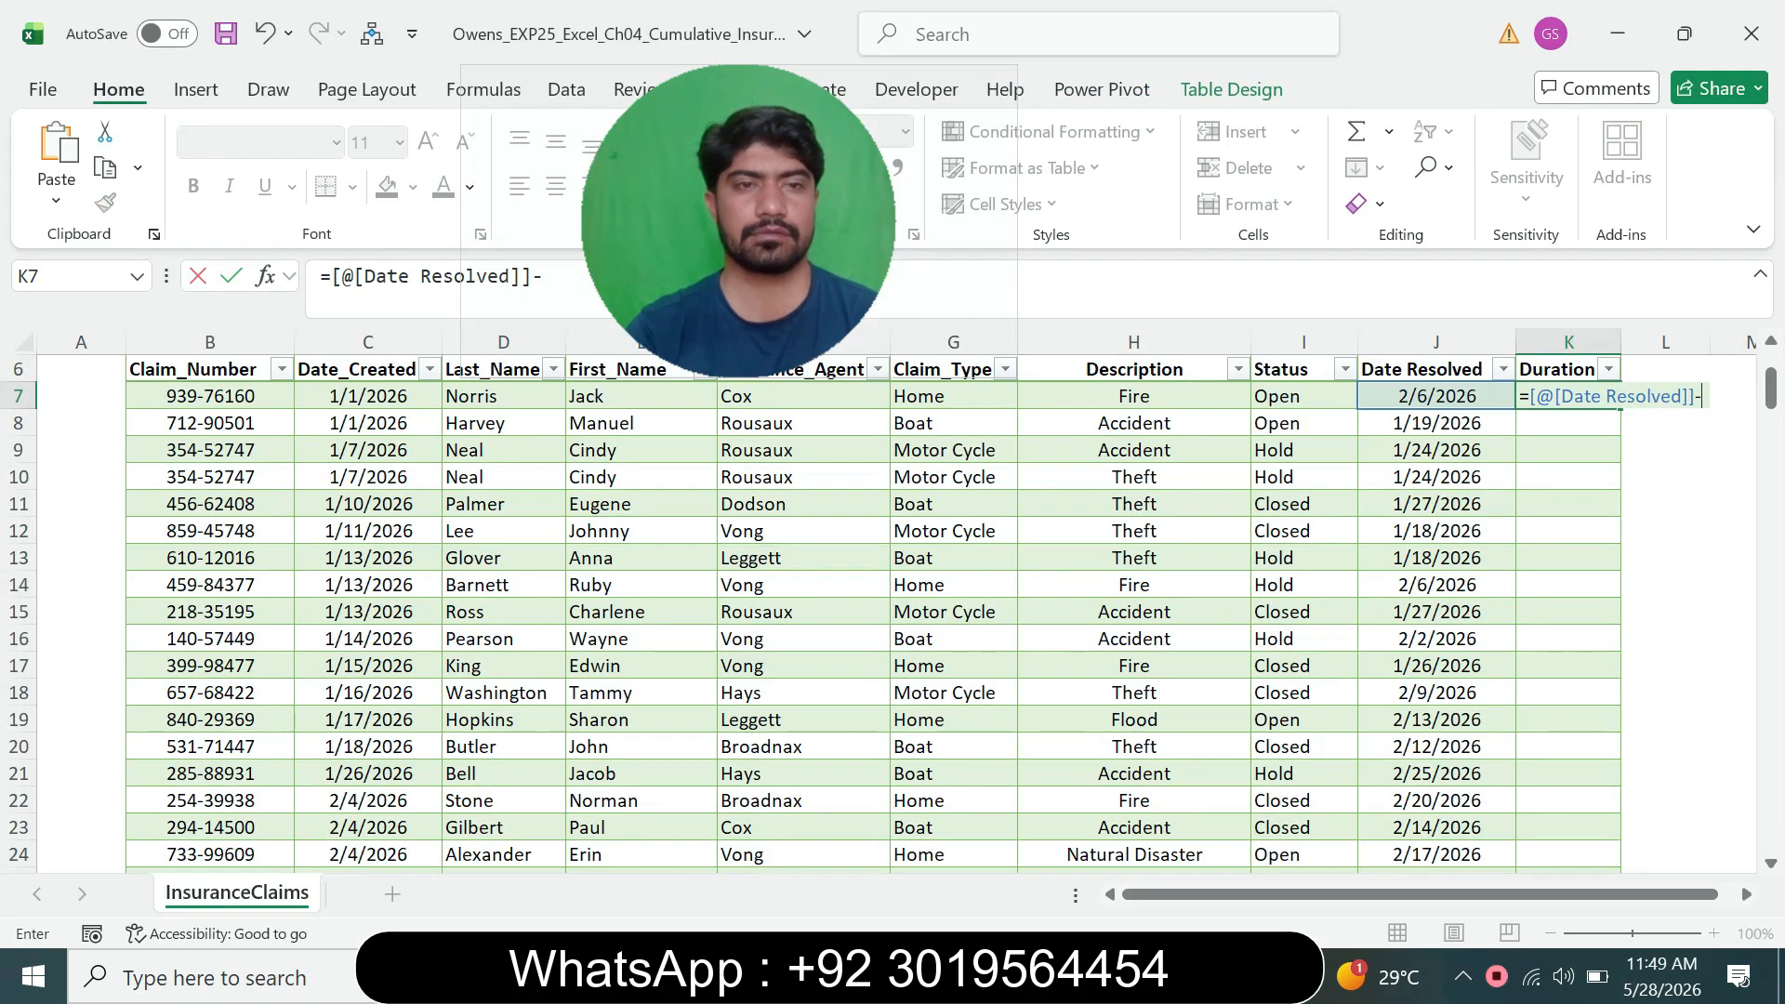
{"action": "left_click", "coordinate": [368, 396]}
{"action": "key", "text": "Return"}
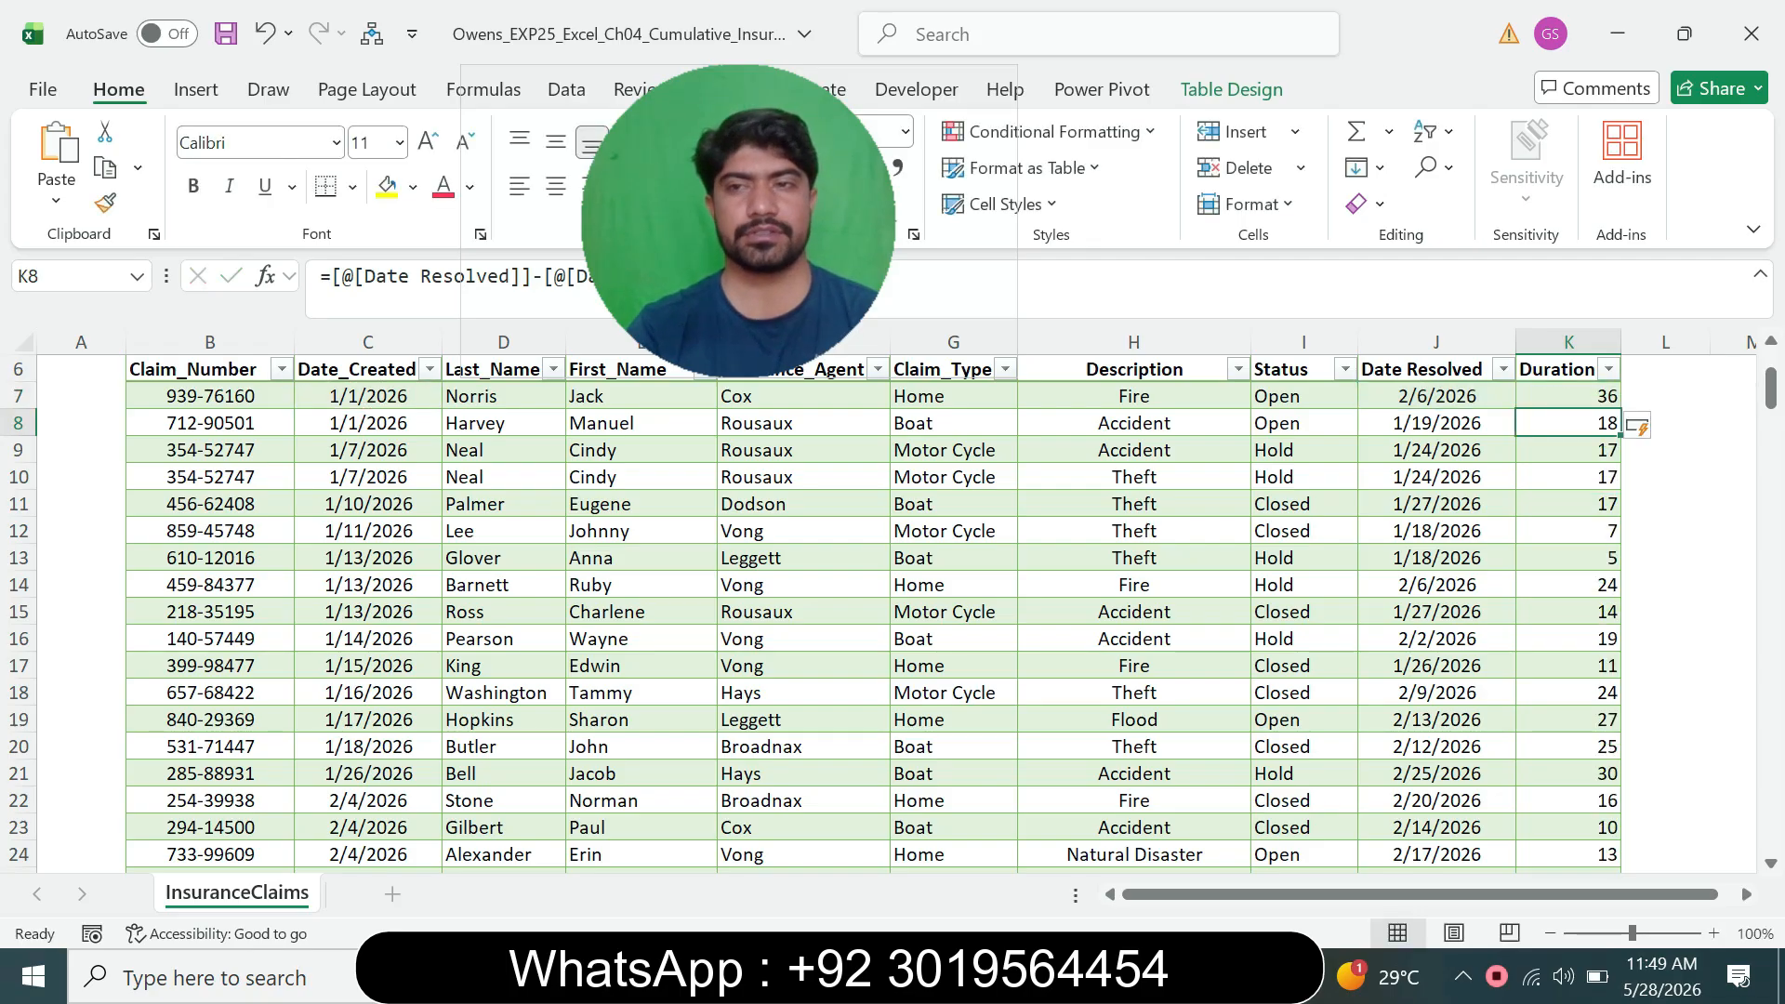
- In Word, set the step 5 instruction text to font size 9 and remove its highlight
{"action": "key", "text": "alt+Tab"}
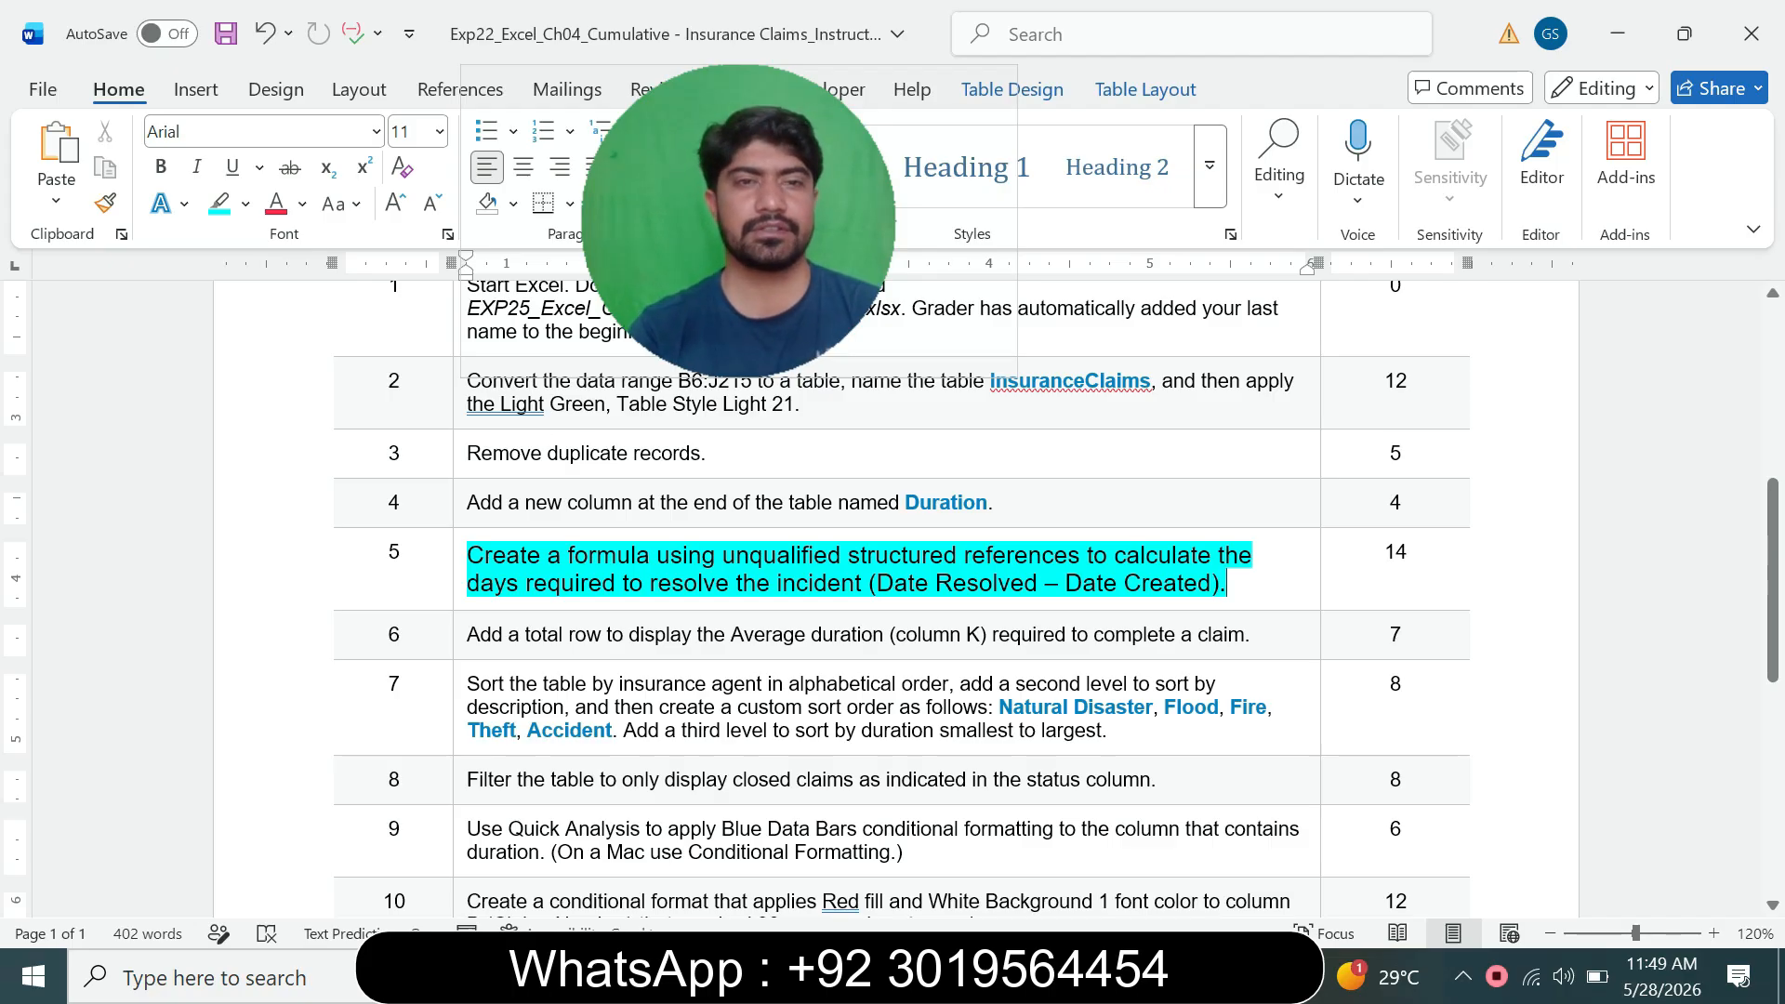
{"action": "left_click", "coordinate": [459, 584]}
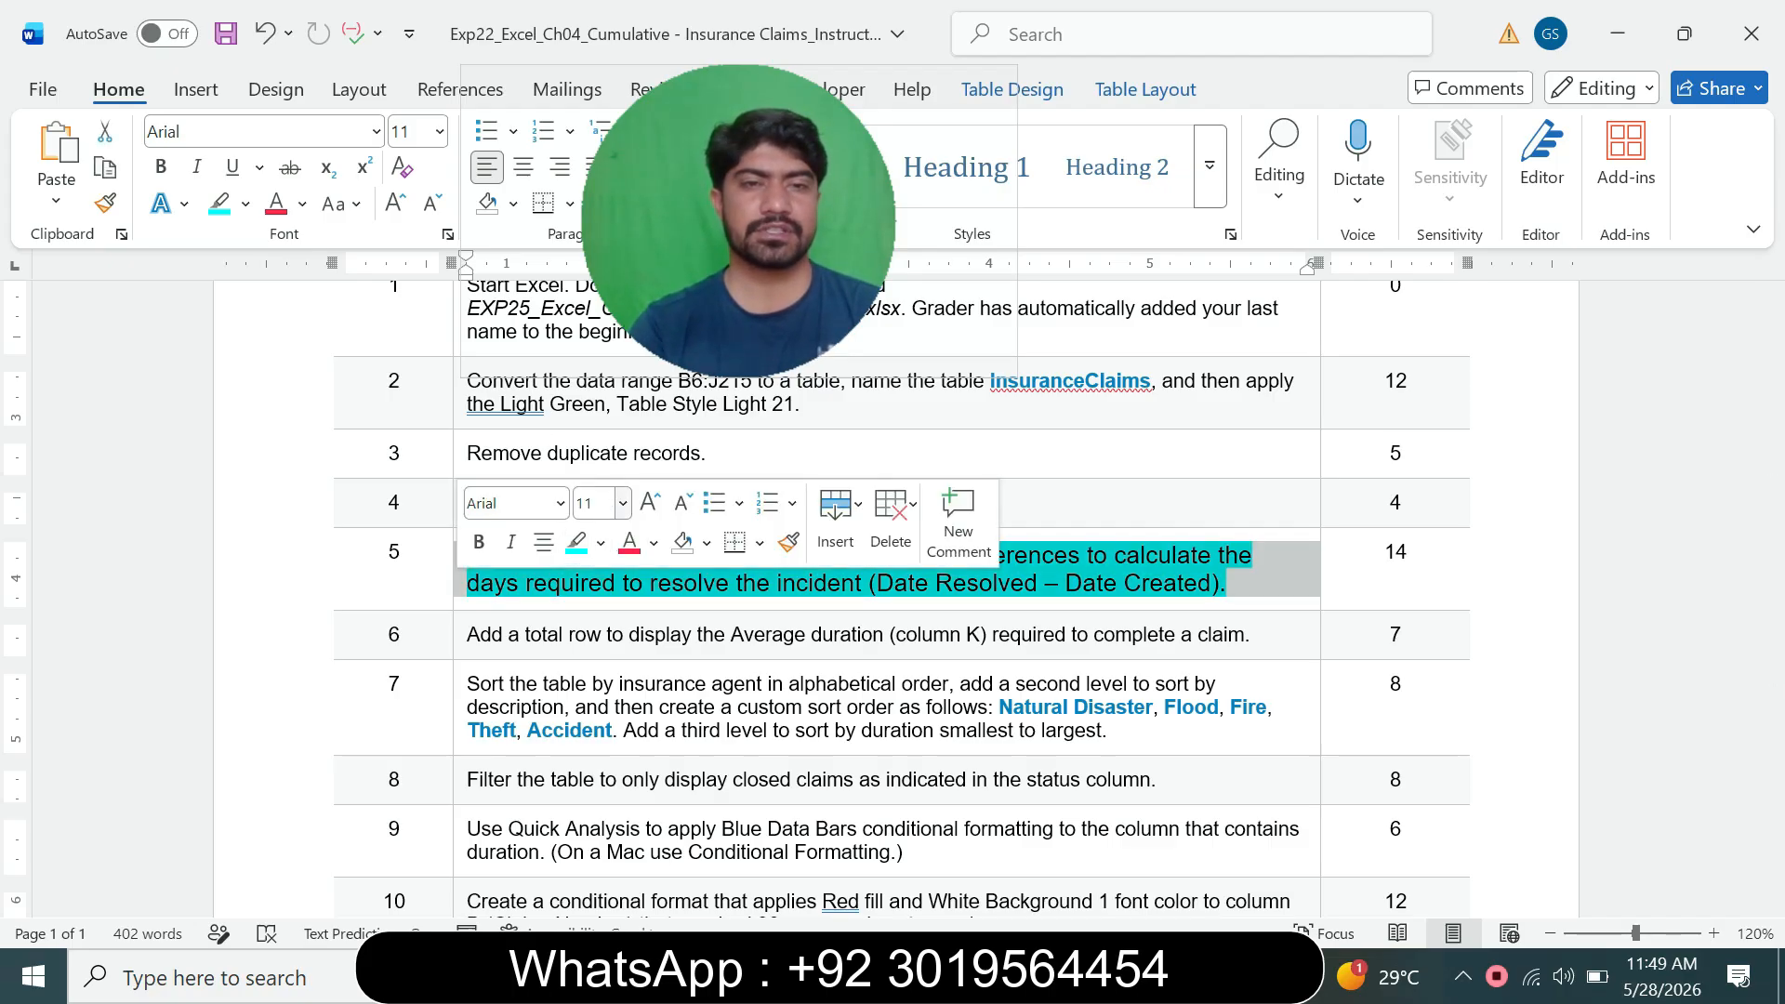
{"action": "left_click", "coordinate": [621, 503]}
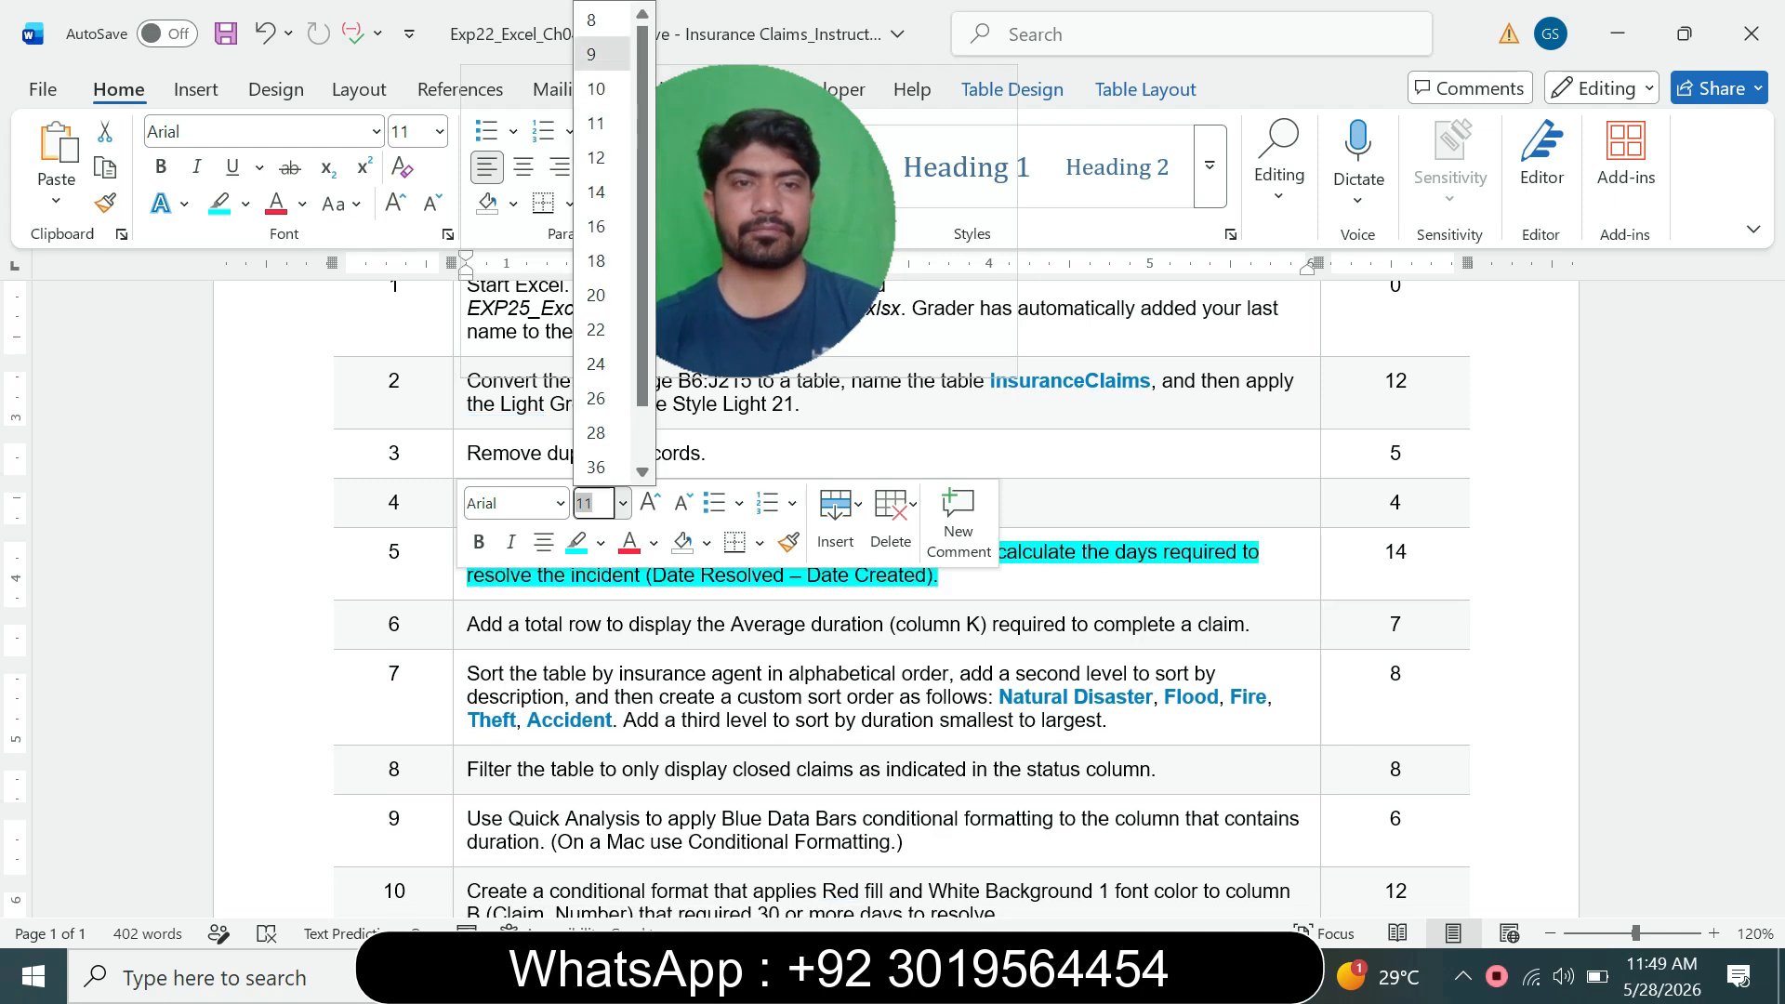
{"action": "left_click", "coordinate": [592, 53]}
{"action": "left_click", "coordinate": [246, 203]}
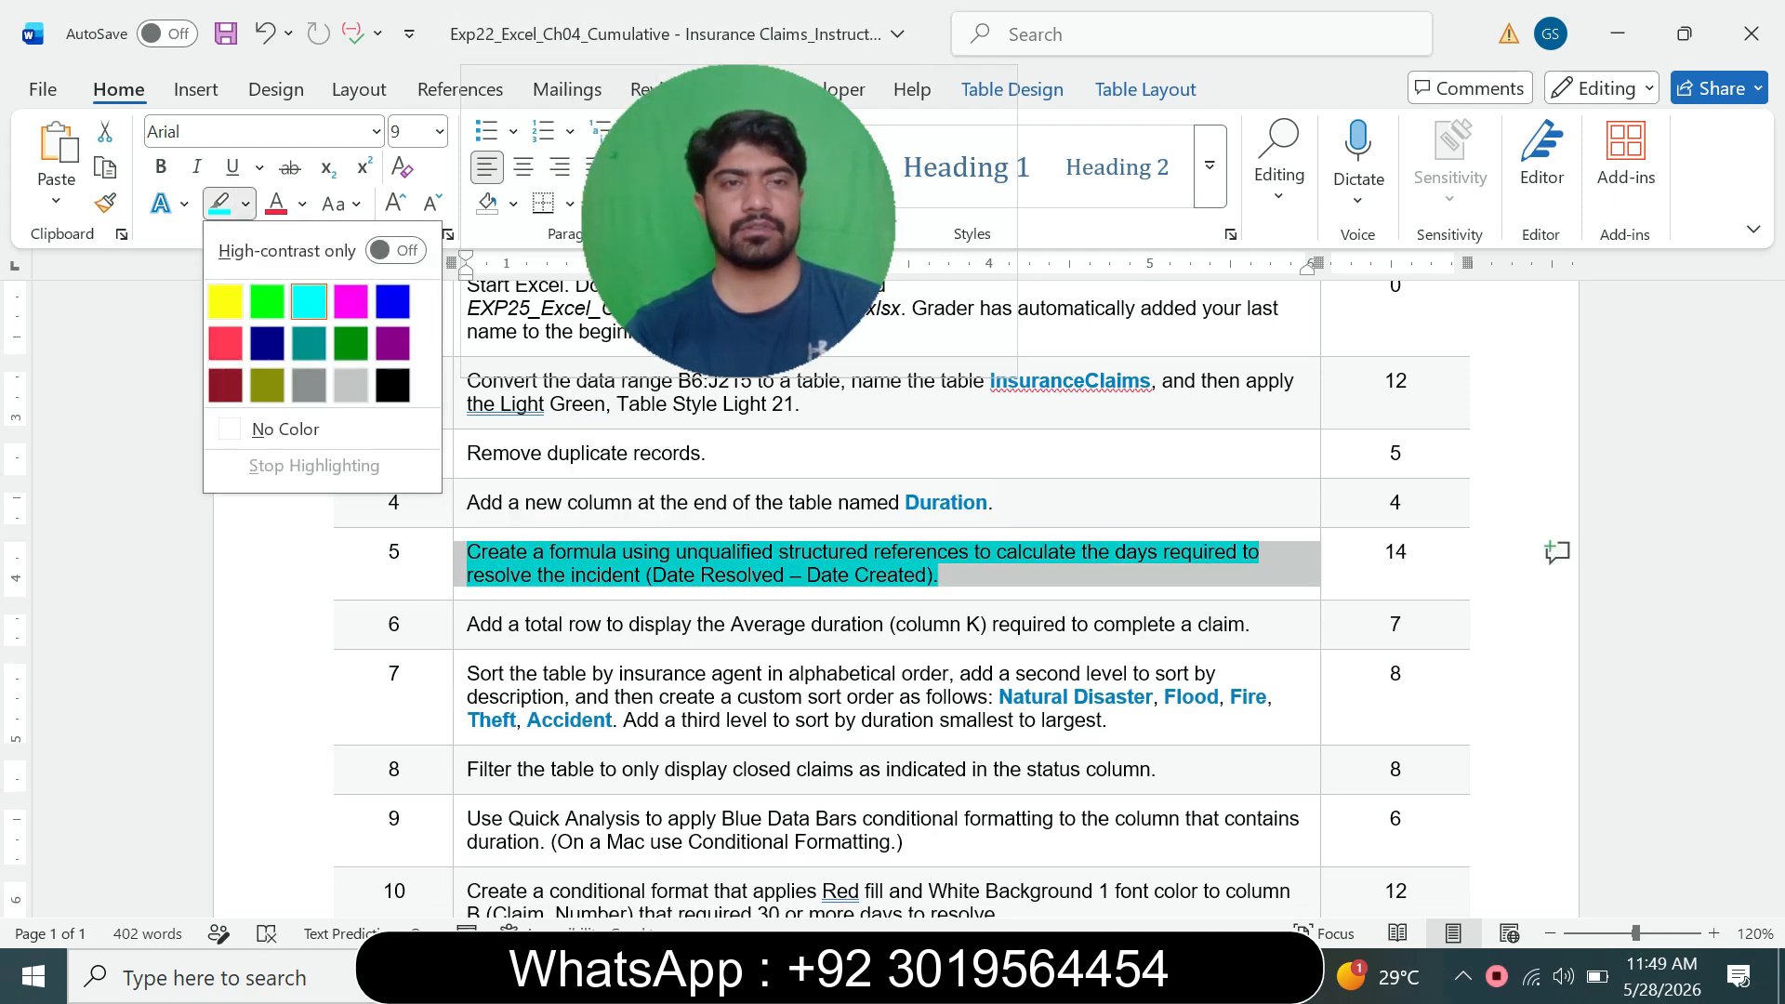
{"action": "left_click", "coordinate": [285, 428]}
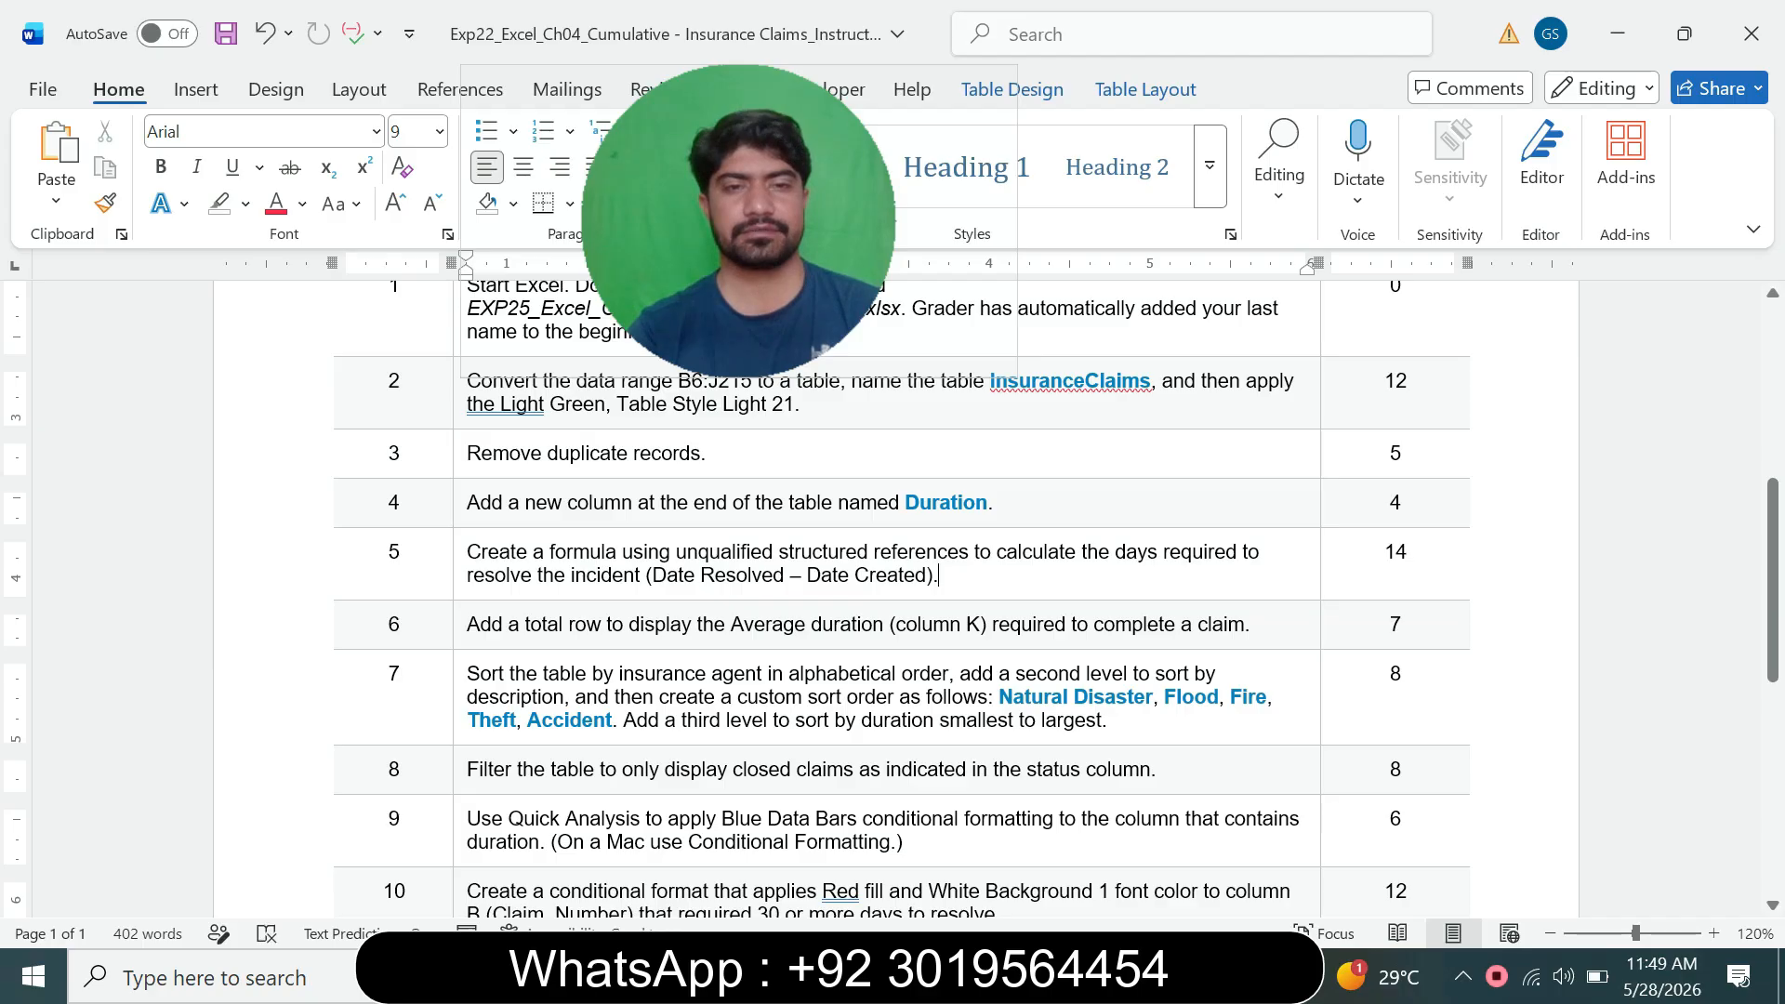
- Set the step 6 instruction text to font size 11 and highlight it in turquoise
{"action": "left_click", "coordinate": [459, 627]}
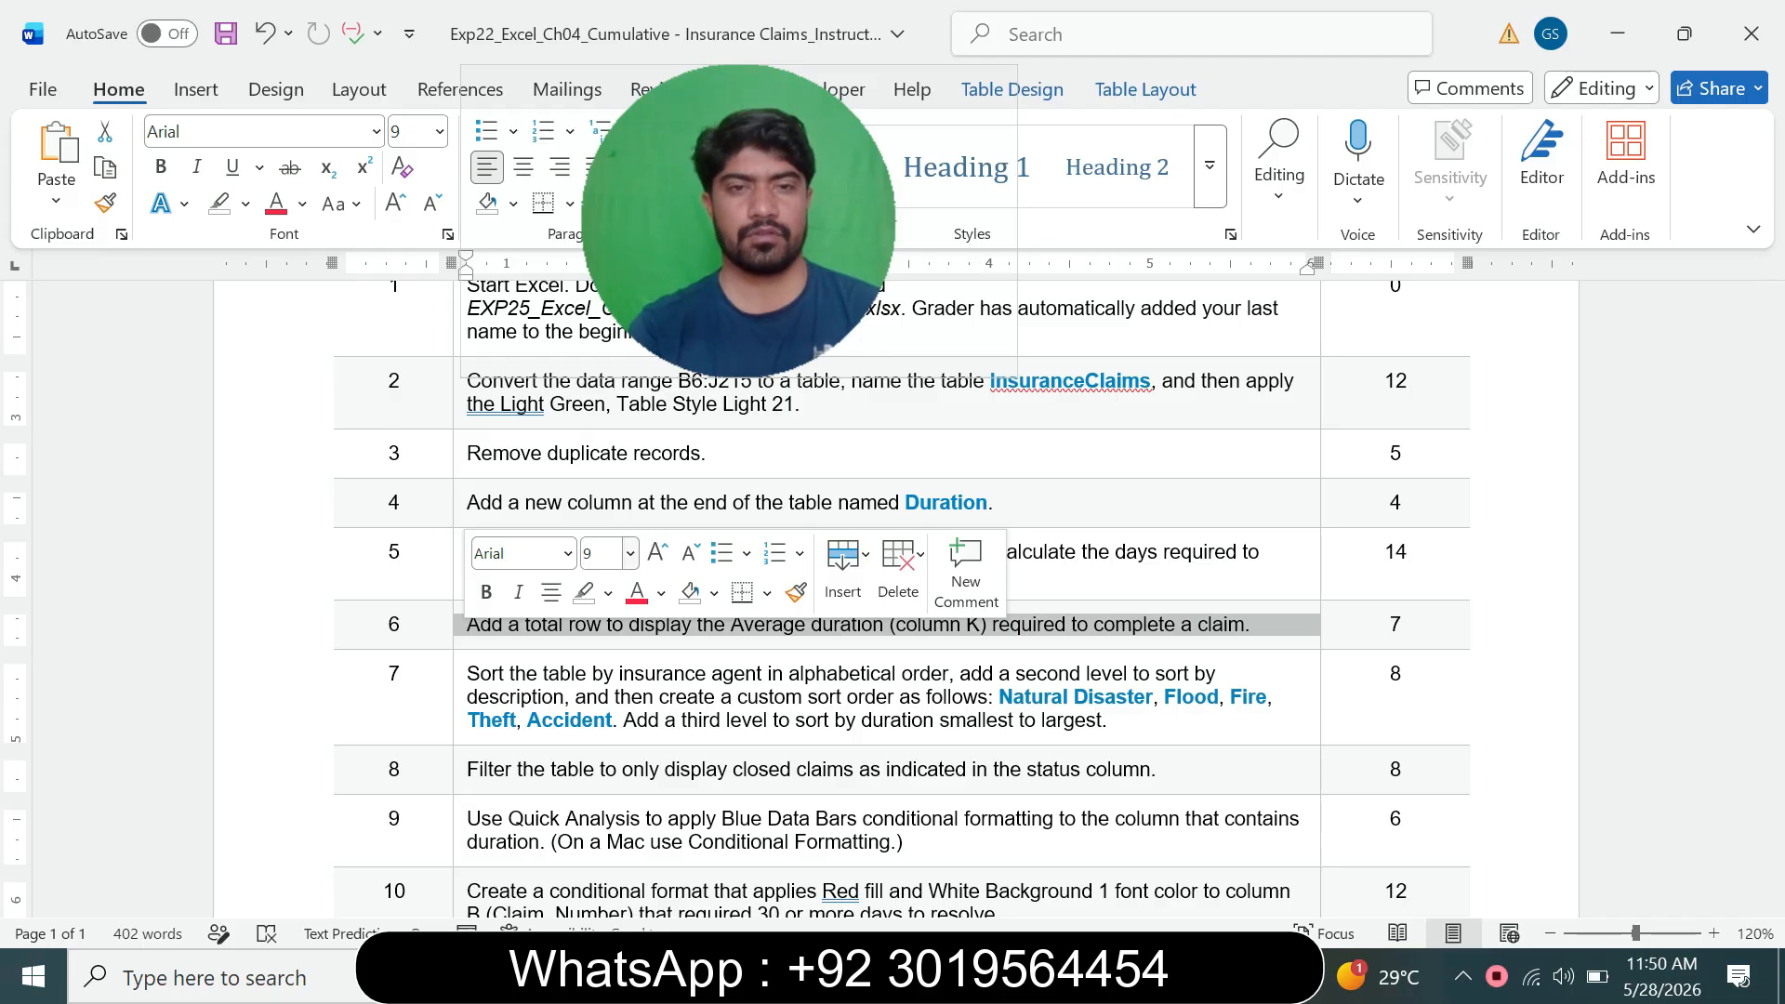
{"action": "left_click", "coordinate": [630, 555]}
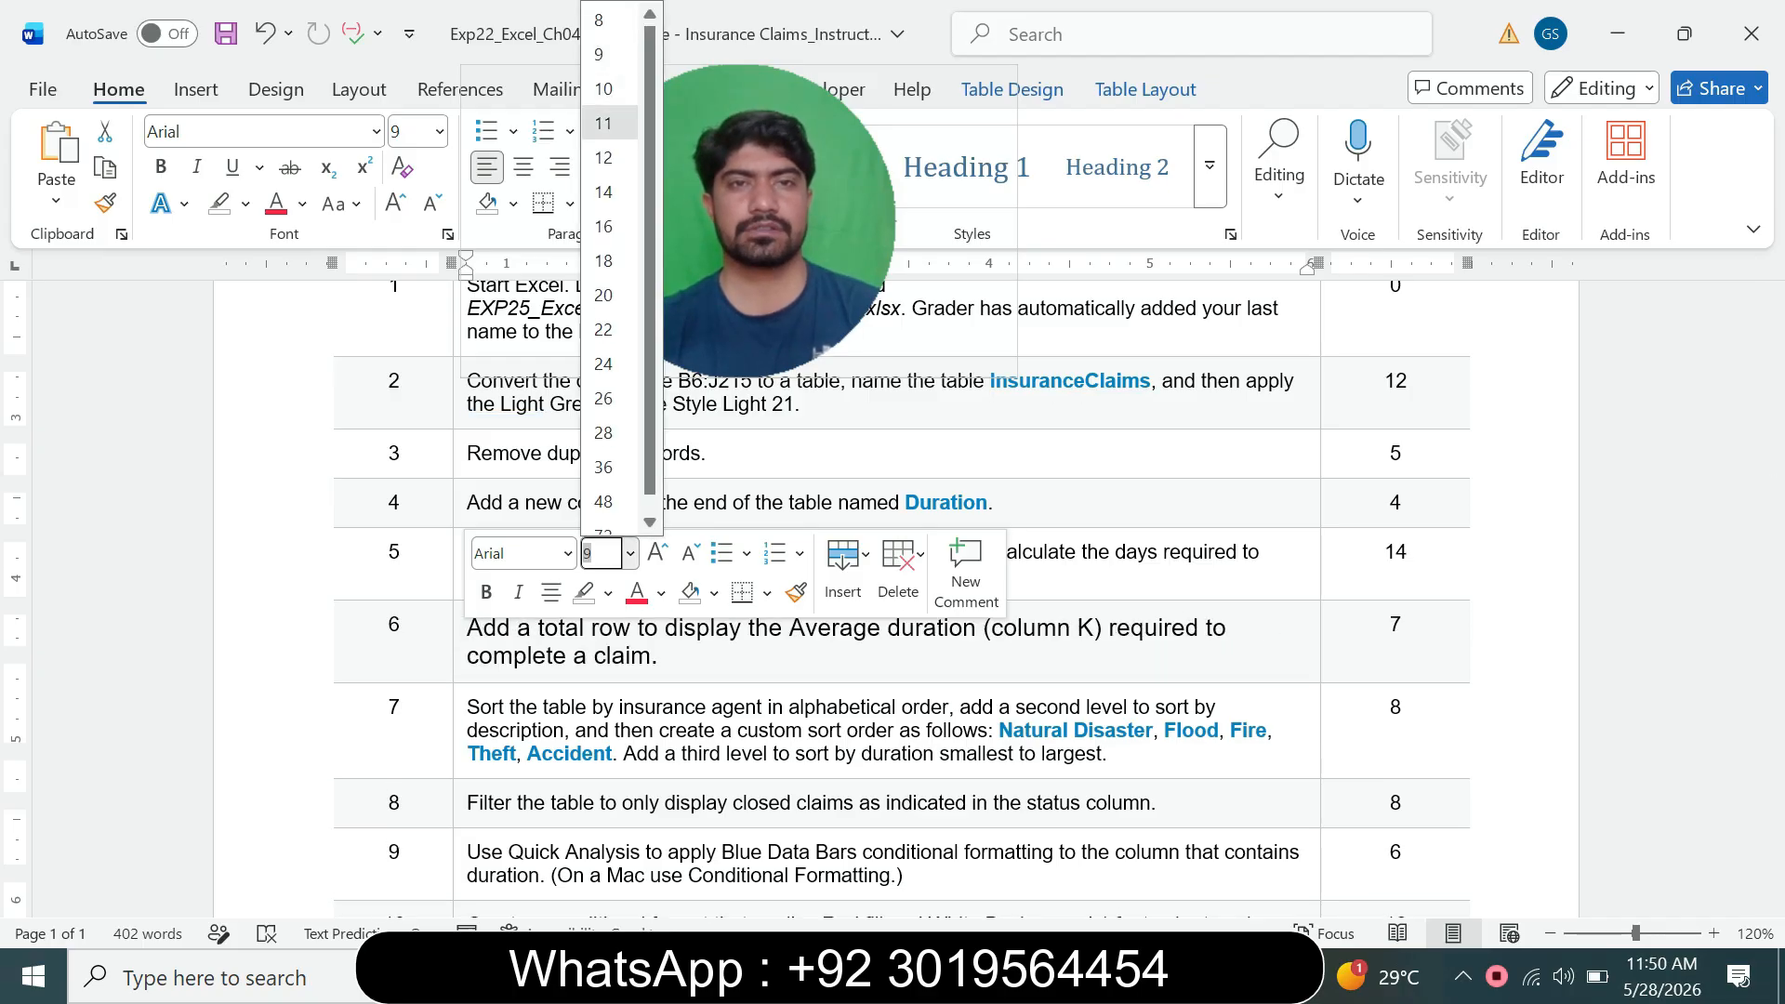
{"action": "left_click", "coordinate": [603, 124]}
{"action": "left_click", "coordinate": [245, 204]}
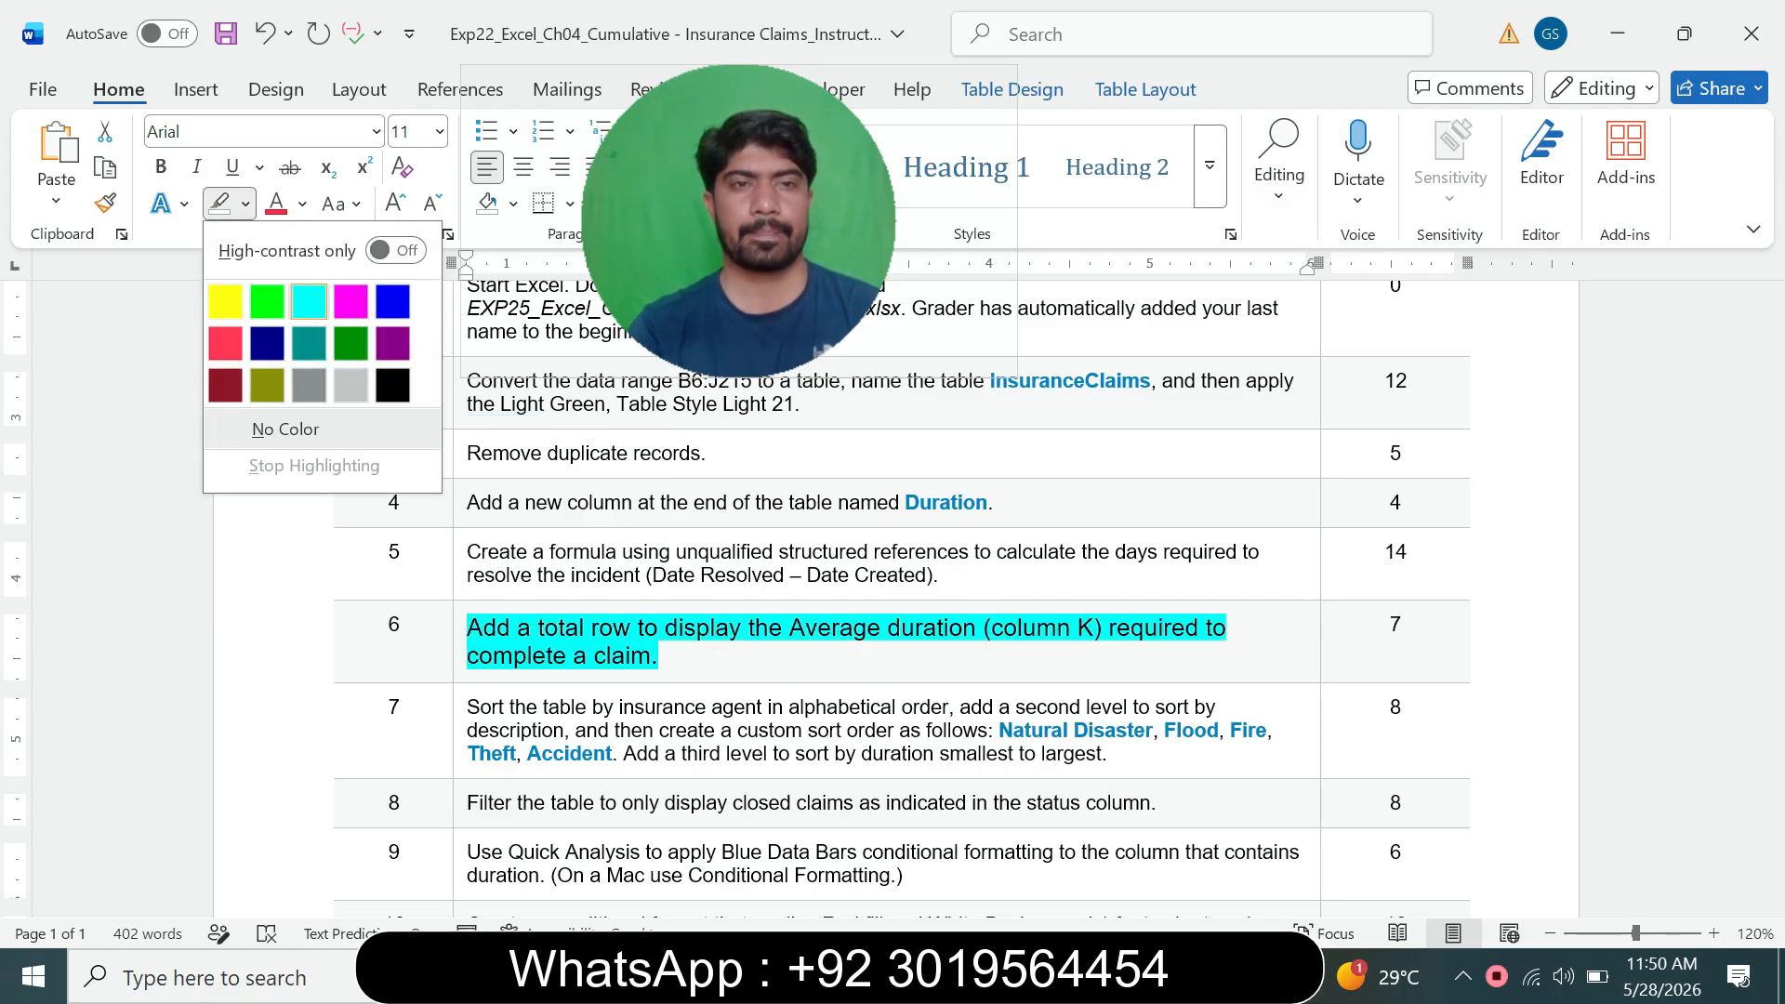
{"action": "left_click", "coordinate": [308, 301]}
{"action": "scroll", "coordinate": [892, 595], "scroll_direction": "down", "scroll_amount": 2}
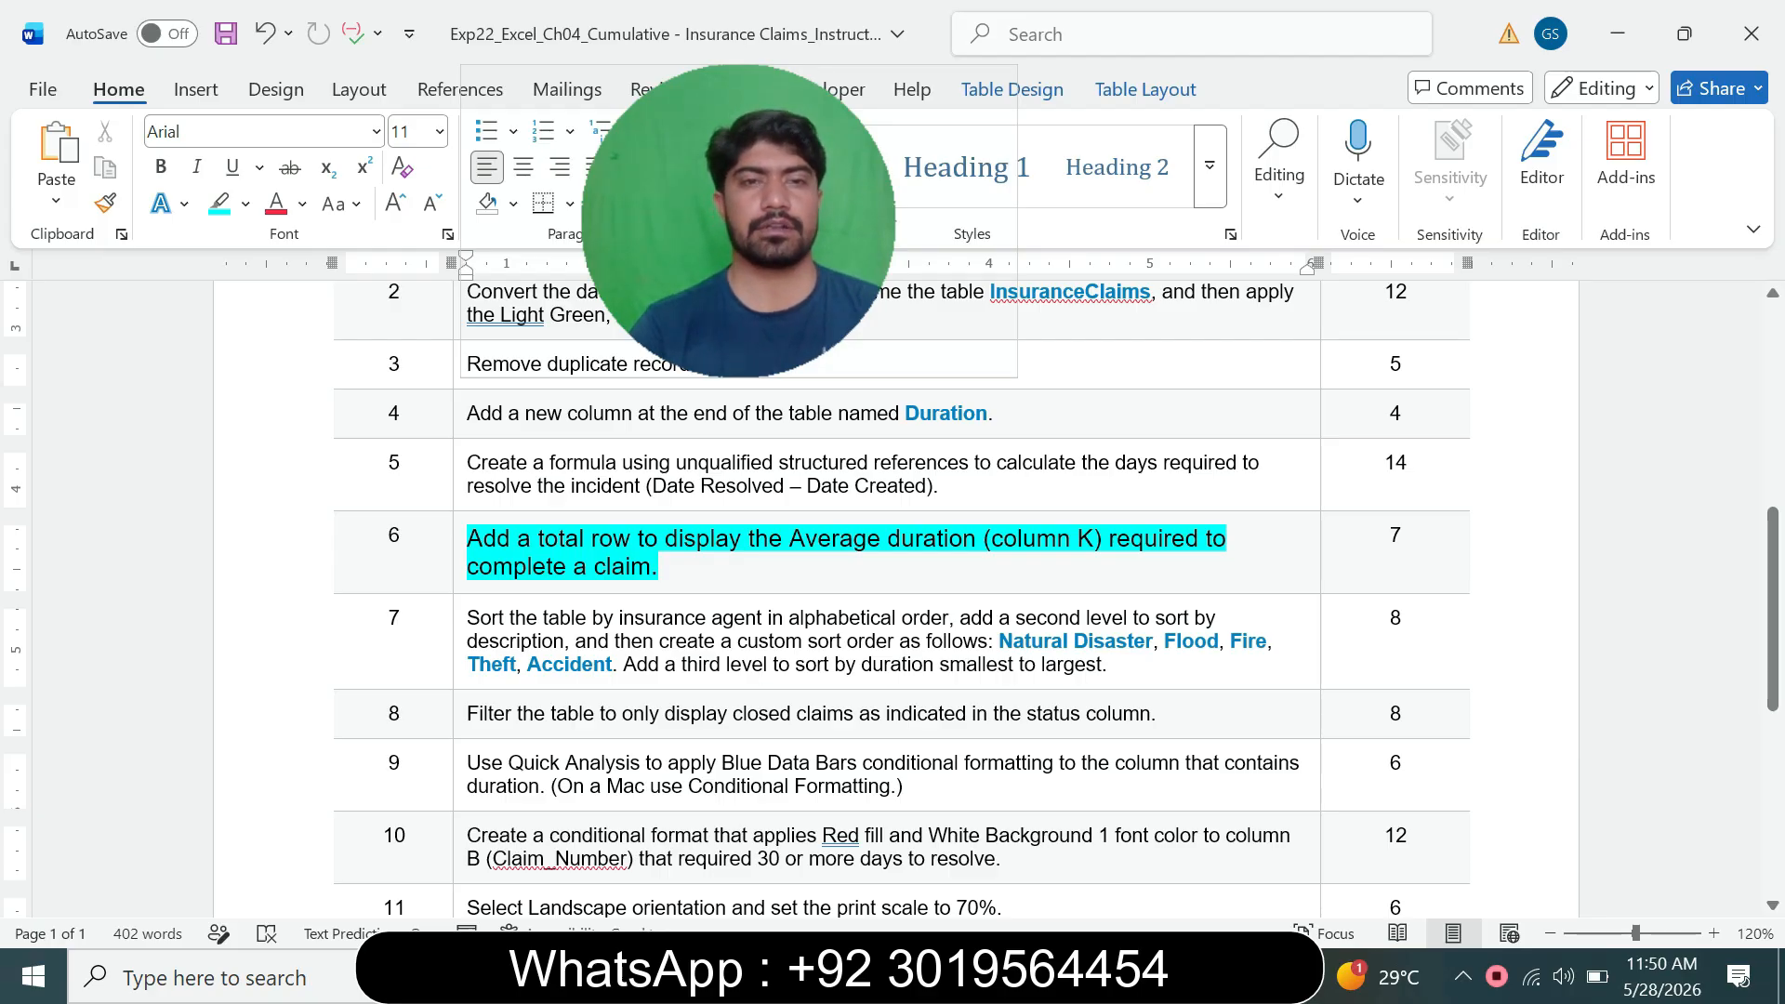
- In Excel, add a total row to the InsuranceClaims table
{"action": "key", "text": "alt+Tab"}
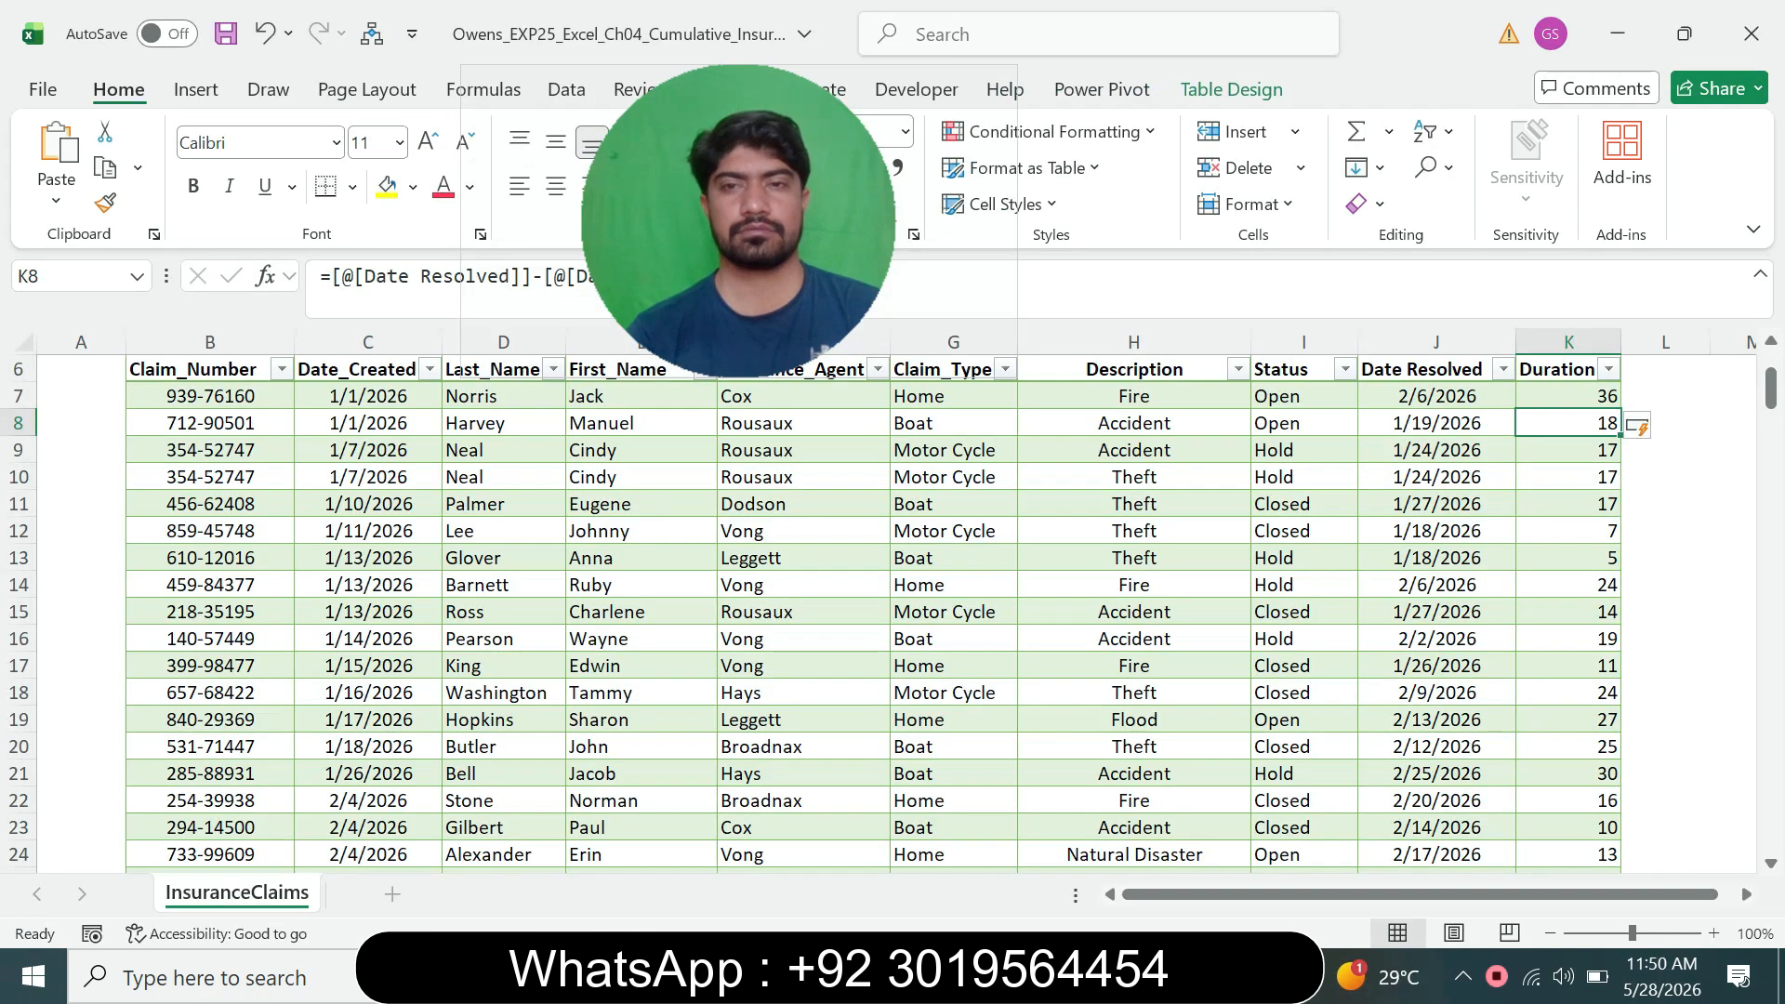
{"action": "left_click", "coordinate": [803, 639]}
{"action": "left_click", "coordinate": [1231, 90]}
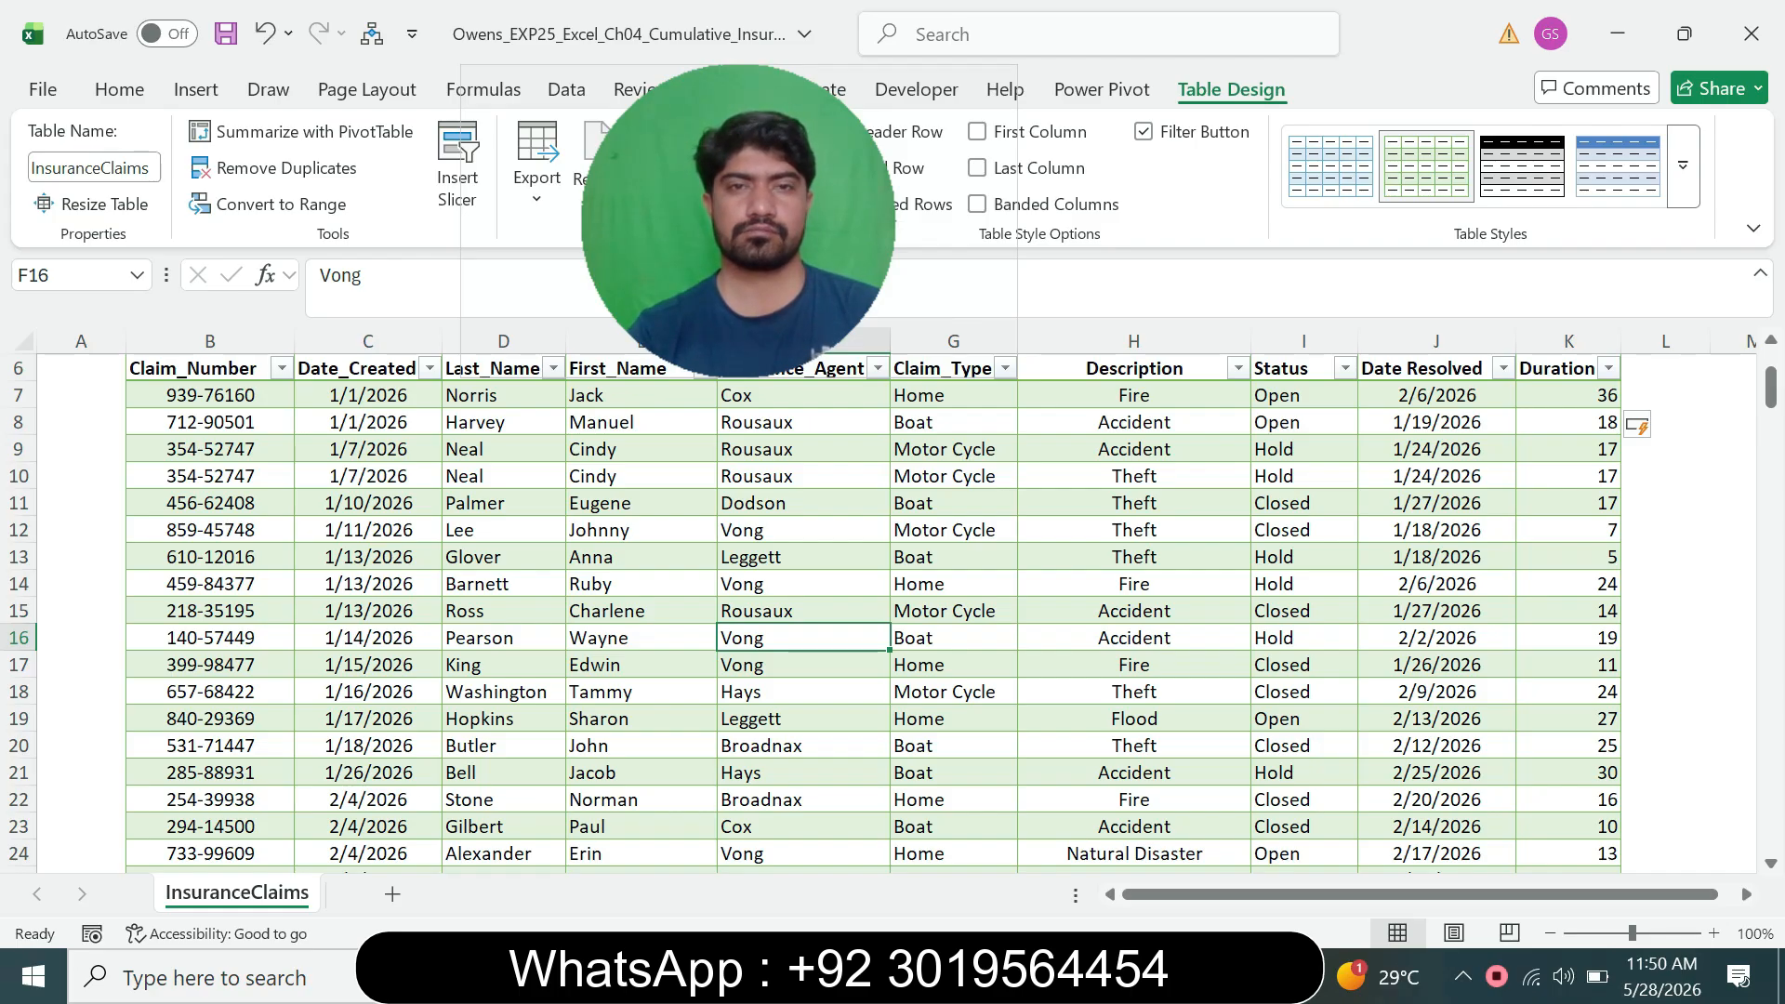
{"action": "left_click_drag", "start_coordinate": [738, 220], "coordinate": [1441, 189]}
{"action": "left_click", "coordinate": [837, 168]}
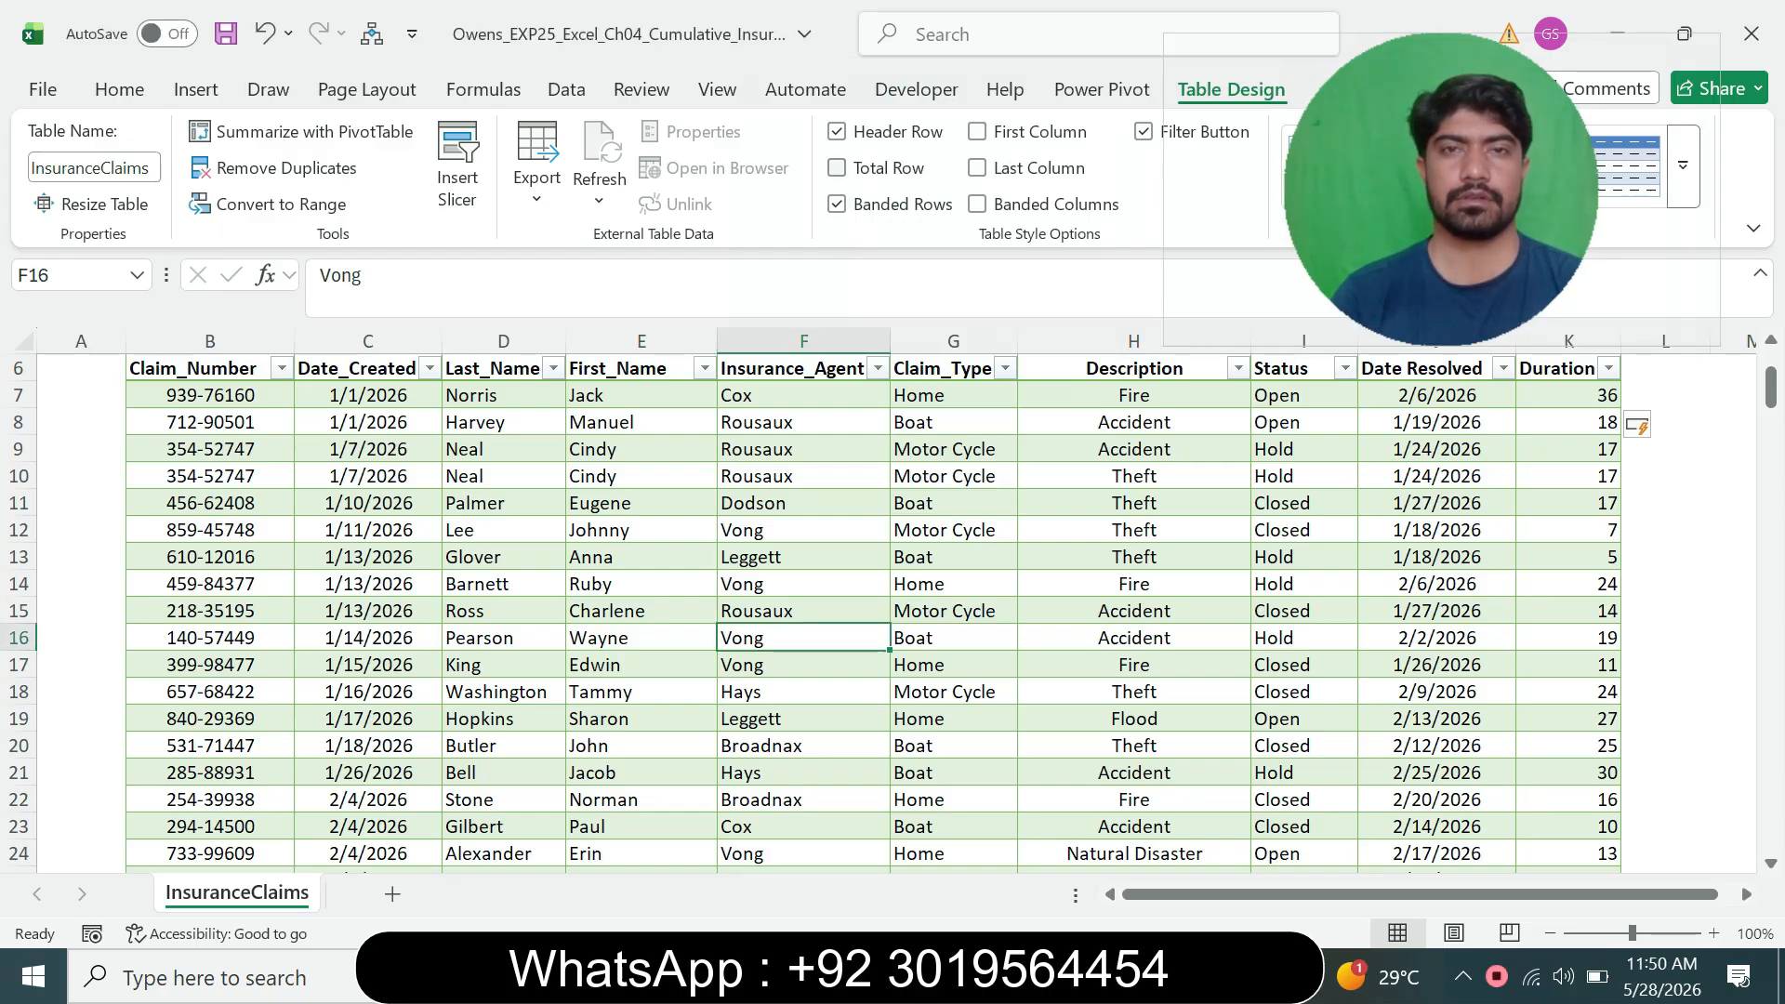
{"action": "left_click", "coordinate": [837, 168]}
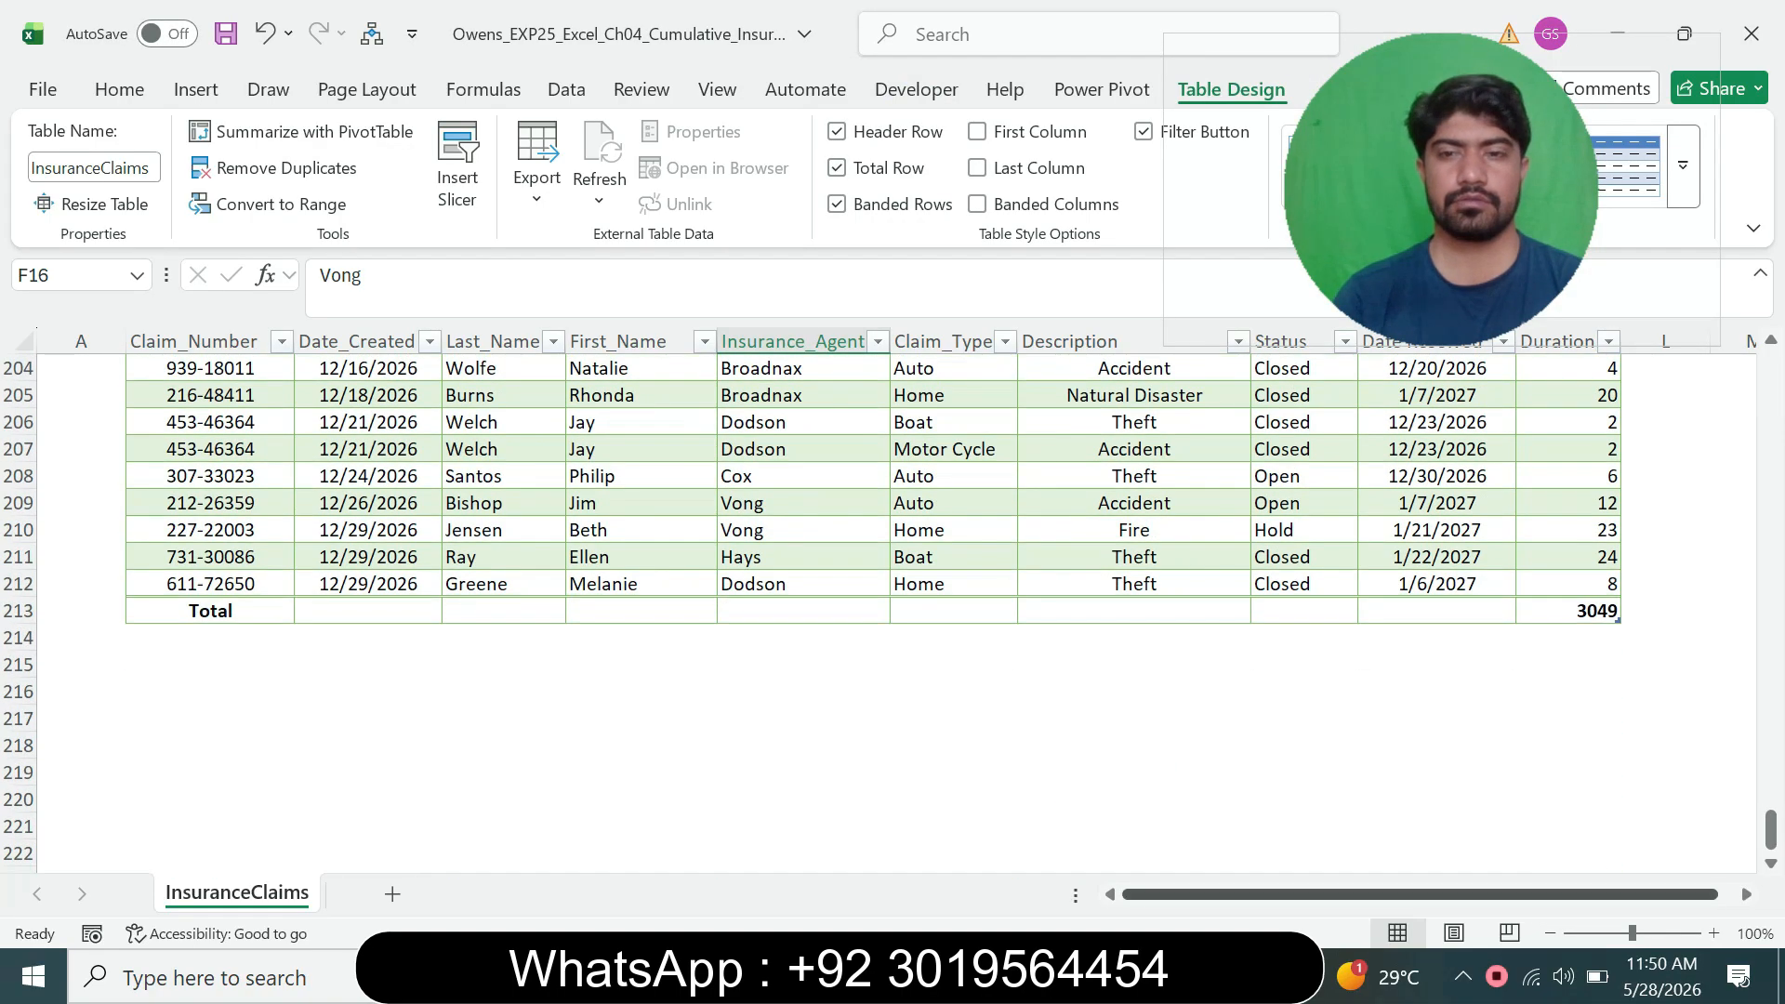
- Check the step 6 instruction in Word, and in Excel set the Duration total in K213 to Average
{"action": "key", "text": "alt+Tab"}
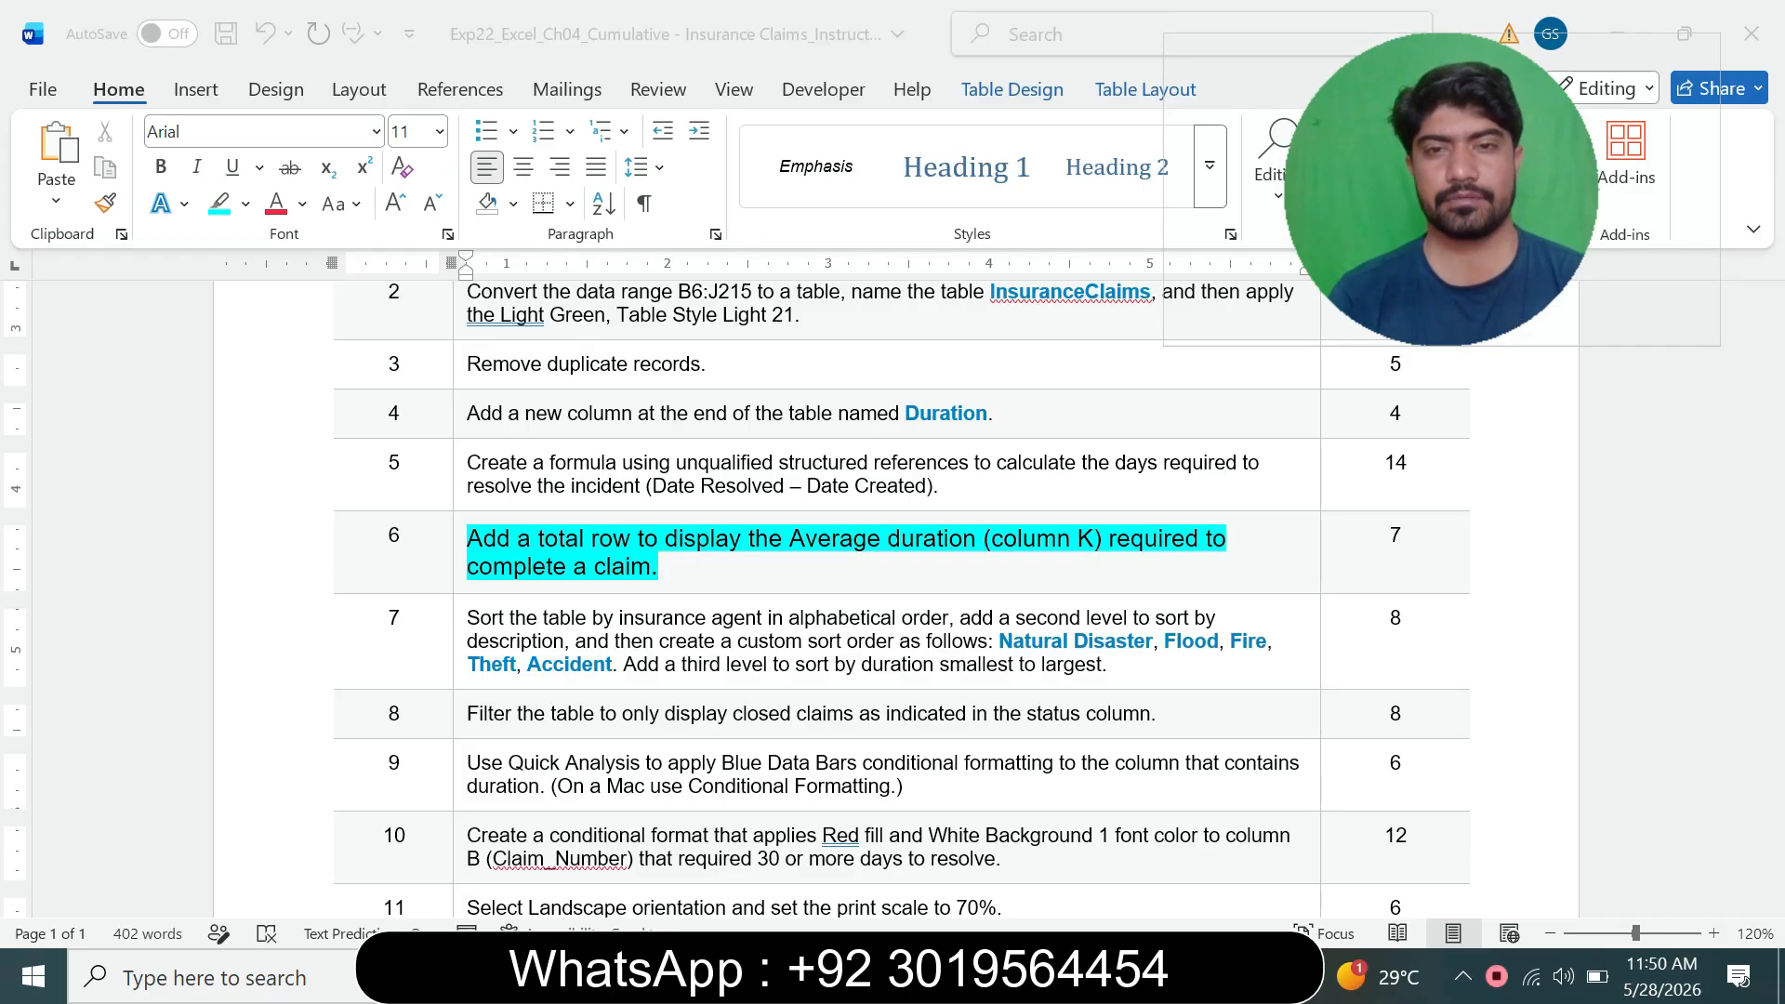
{"action": "key", "text": "alt+Tab"}
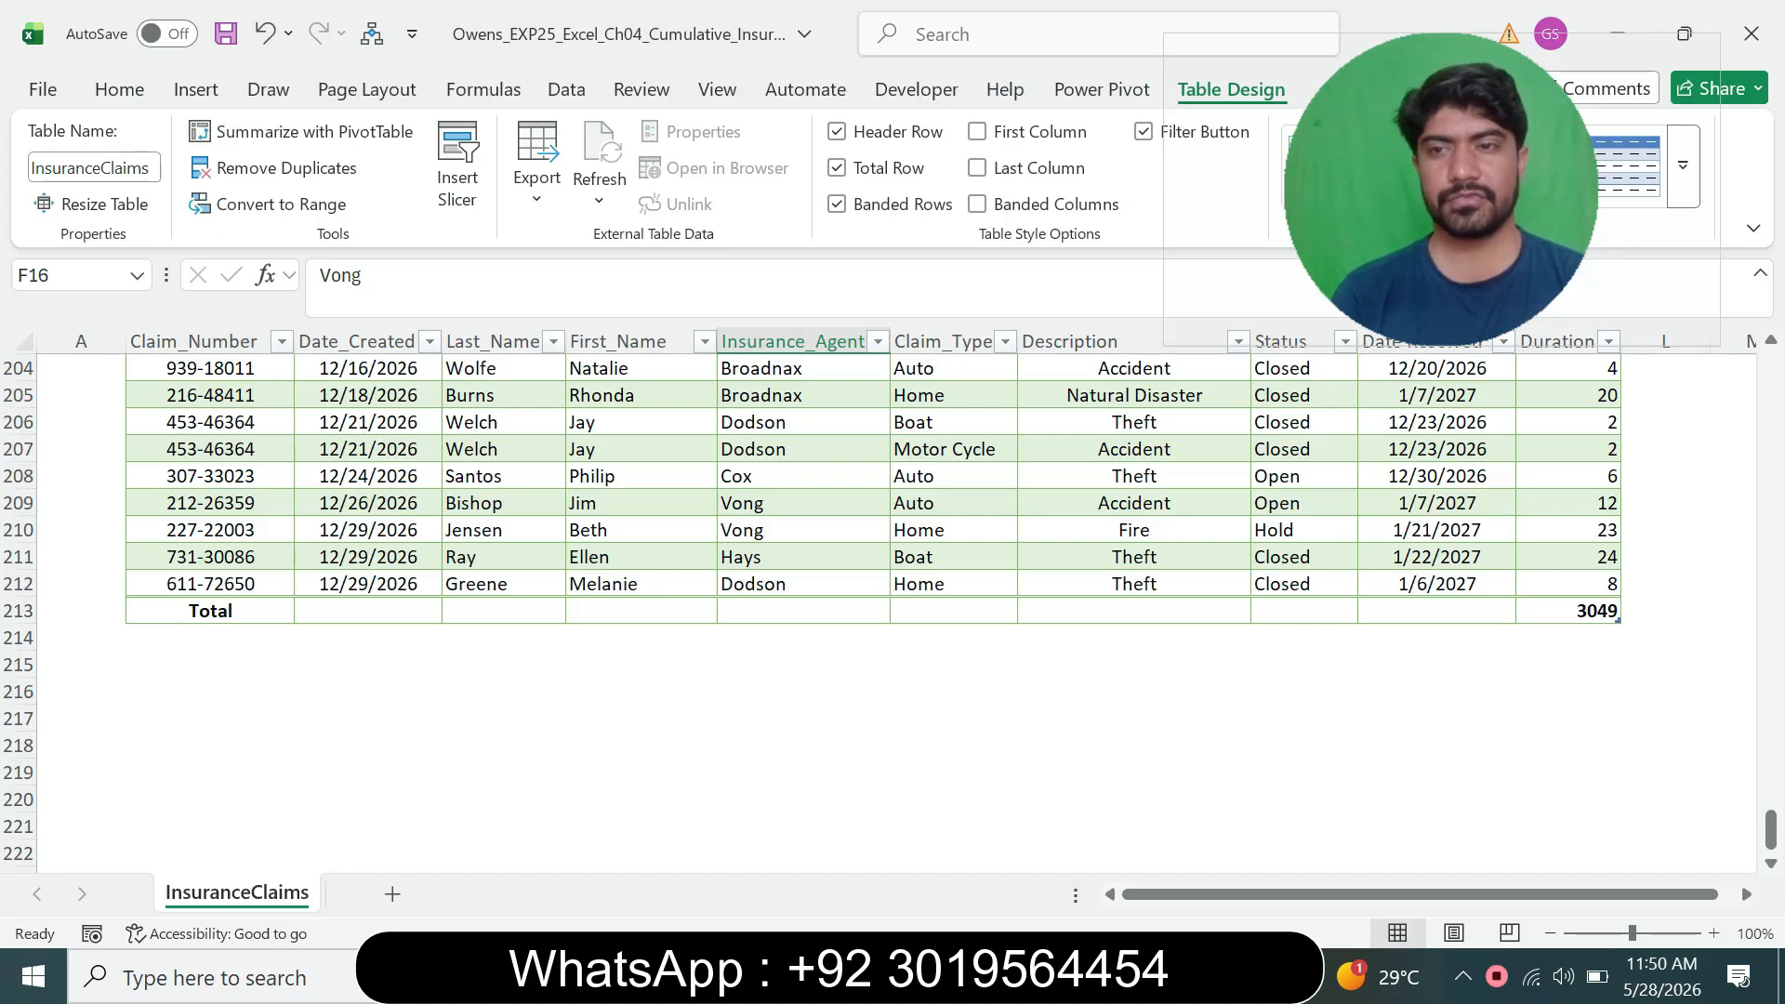
{"action": "left_click", "coordinate": [1568, 611]}
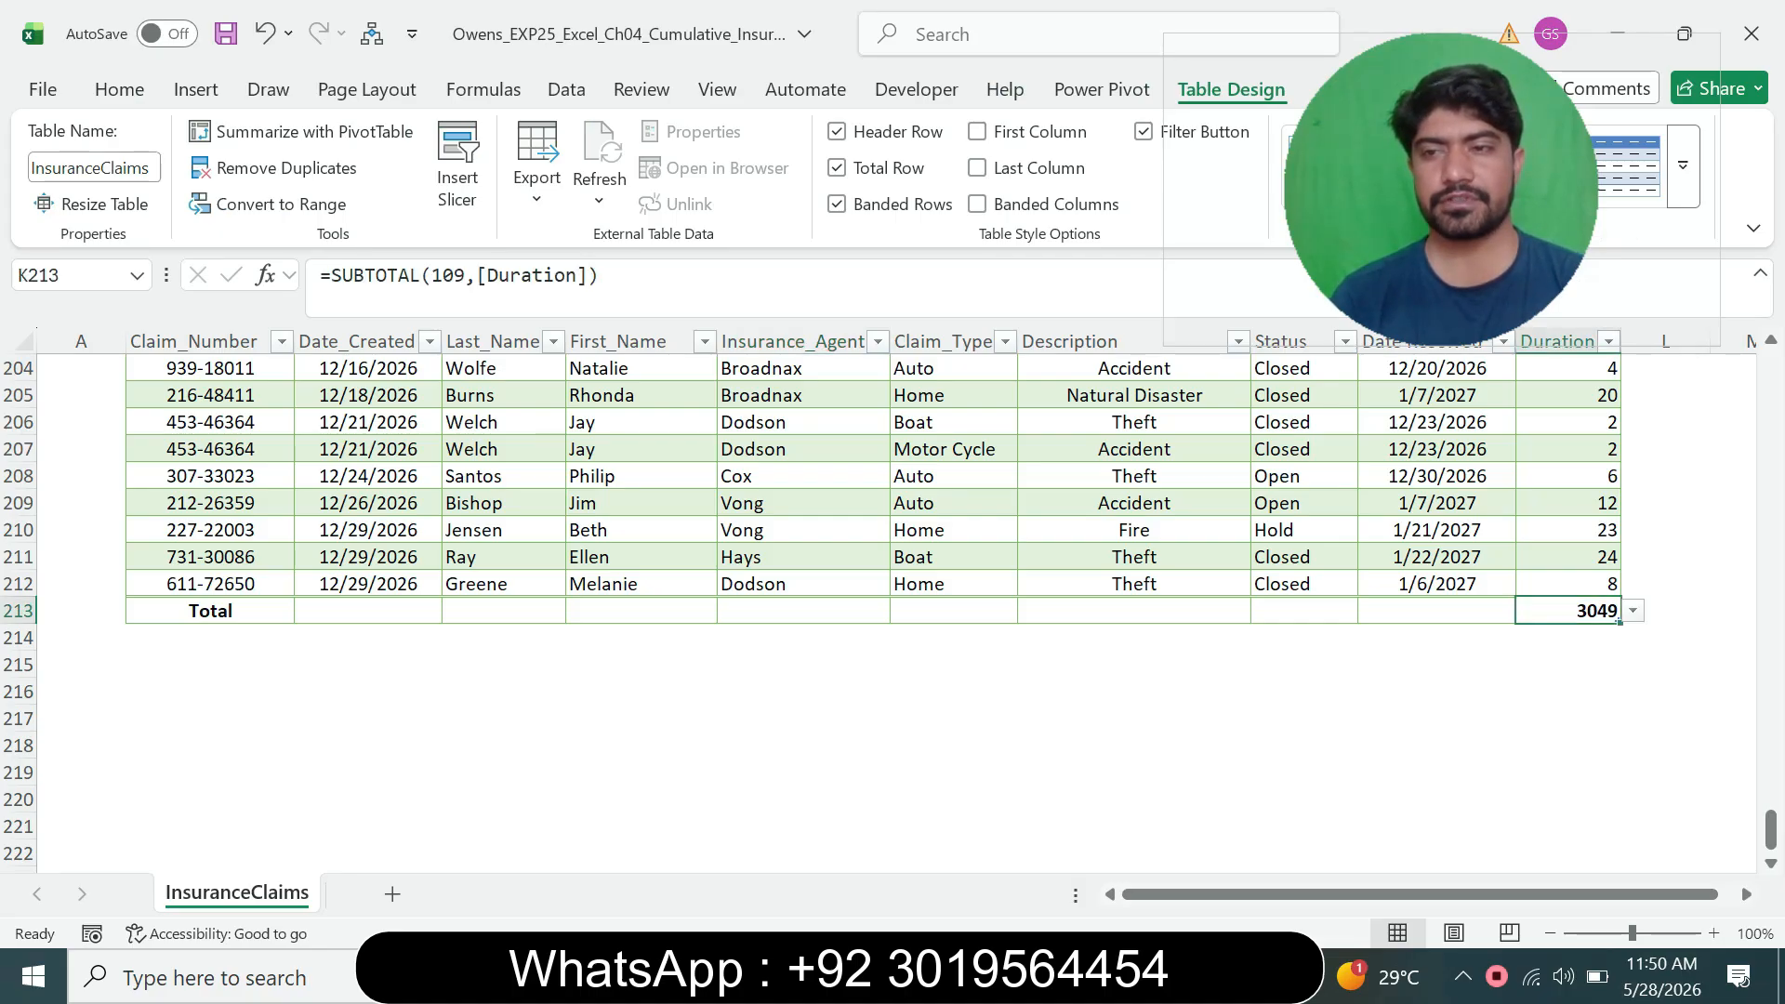
{"action": "left_click", "coordinate": [1633, 611]}
{"action": "key", "text": "Return"}
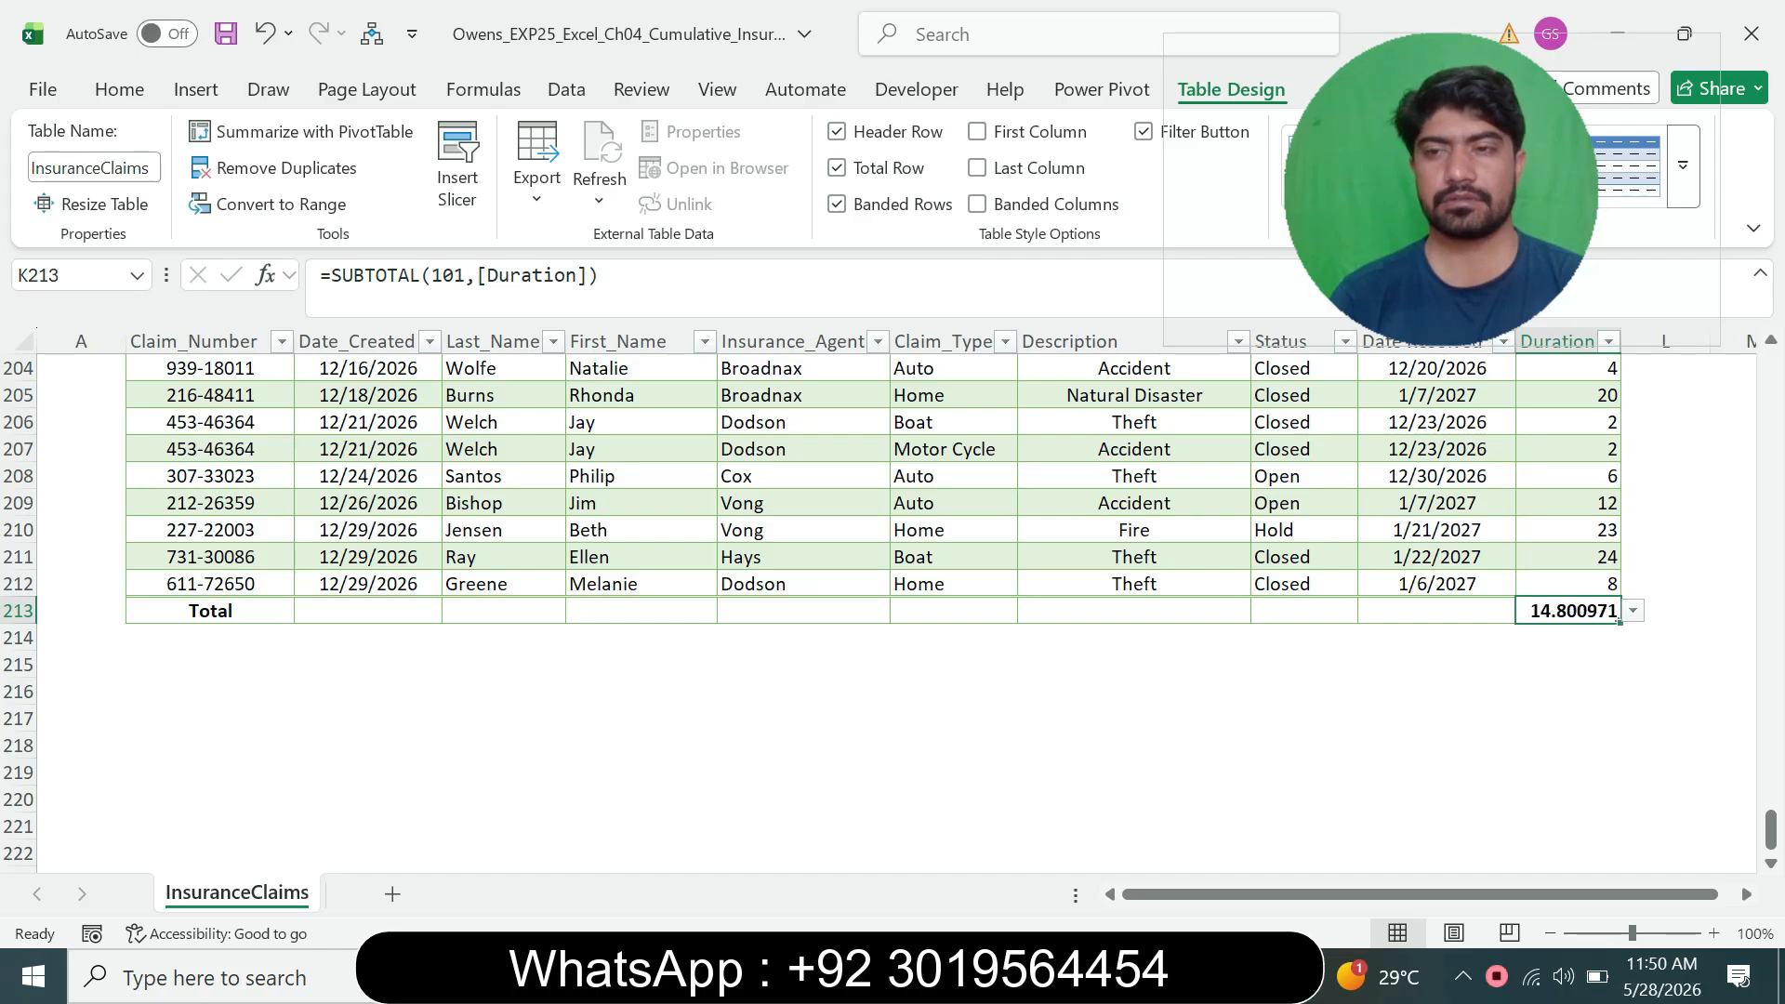
{"action": "key", "text": "alt+Tab"}
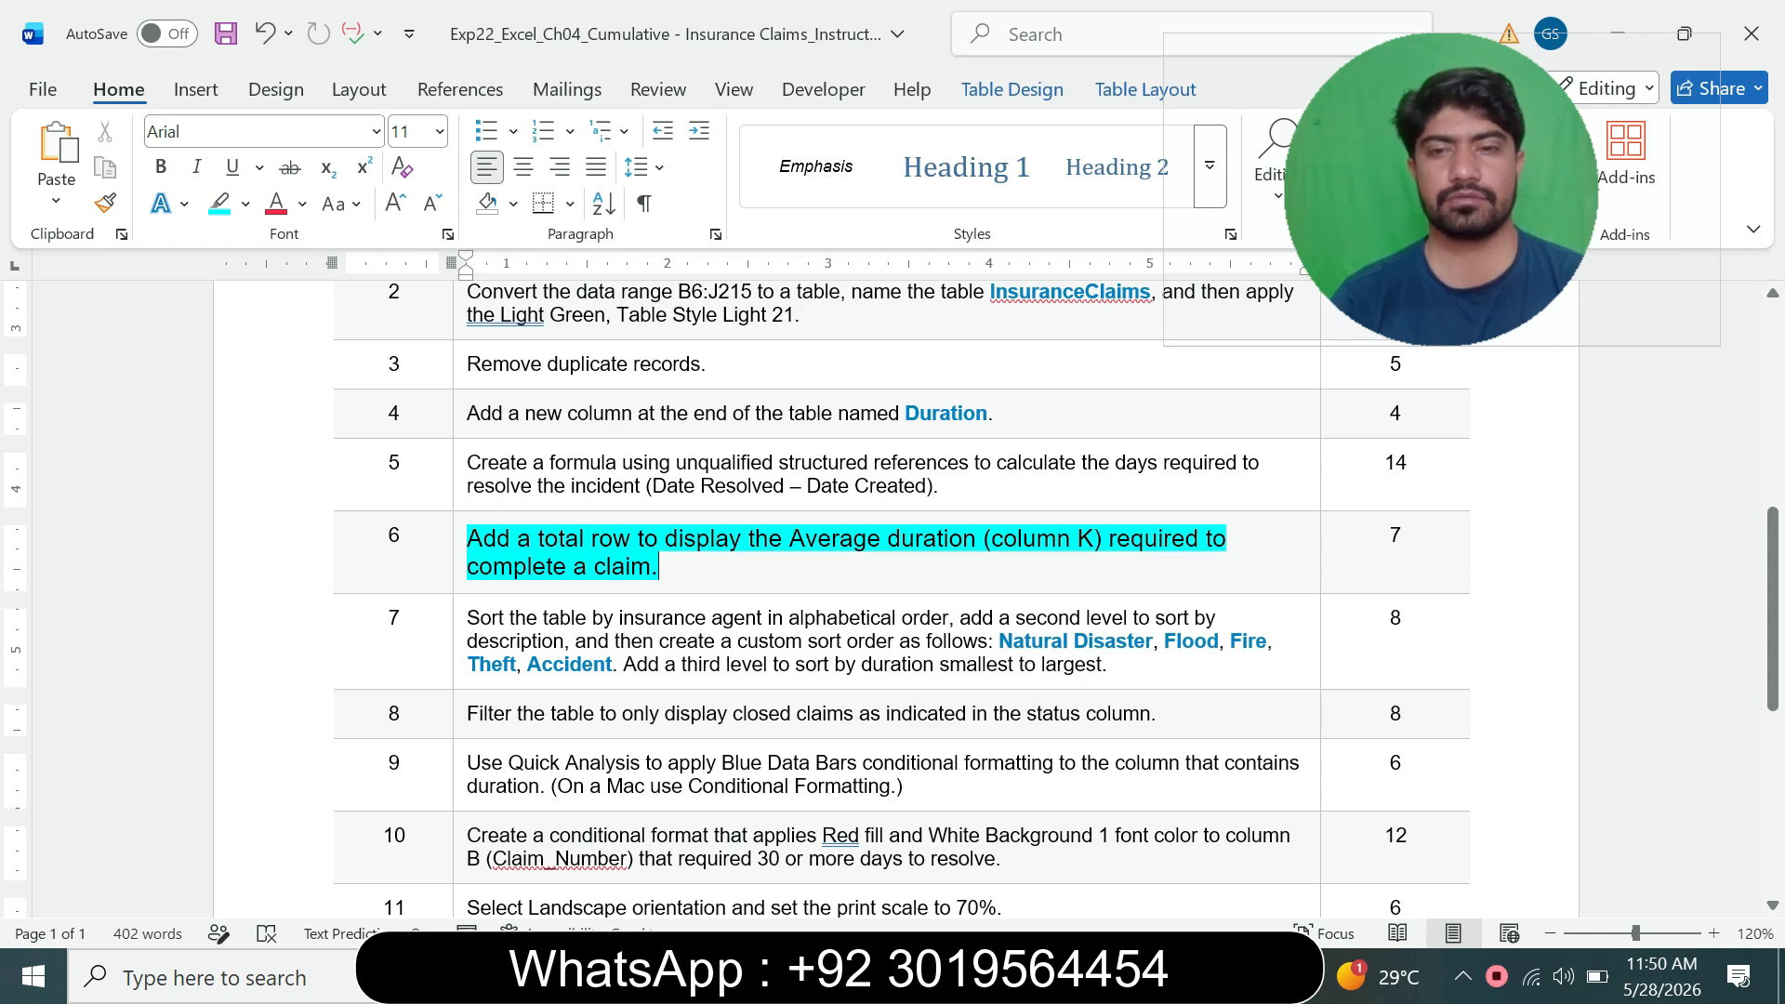
- In Word, set the step 6 instruction text to font size 9 and remove its highlight
{"action": "key", "text": "alt+Tab"}
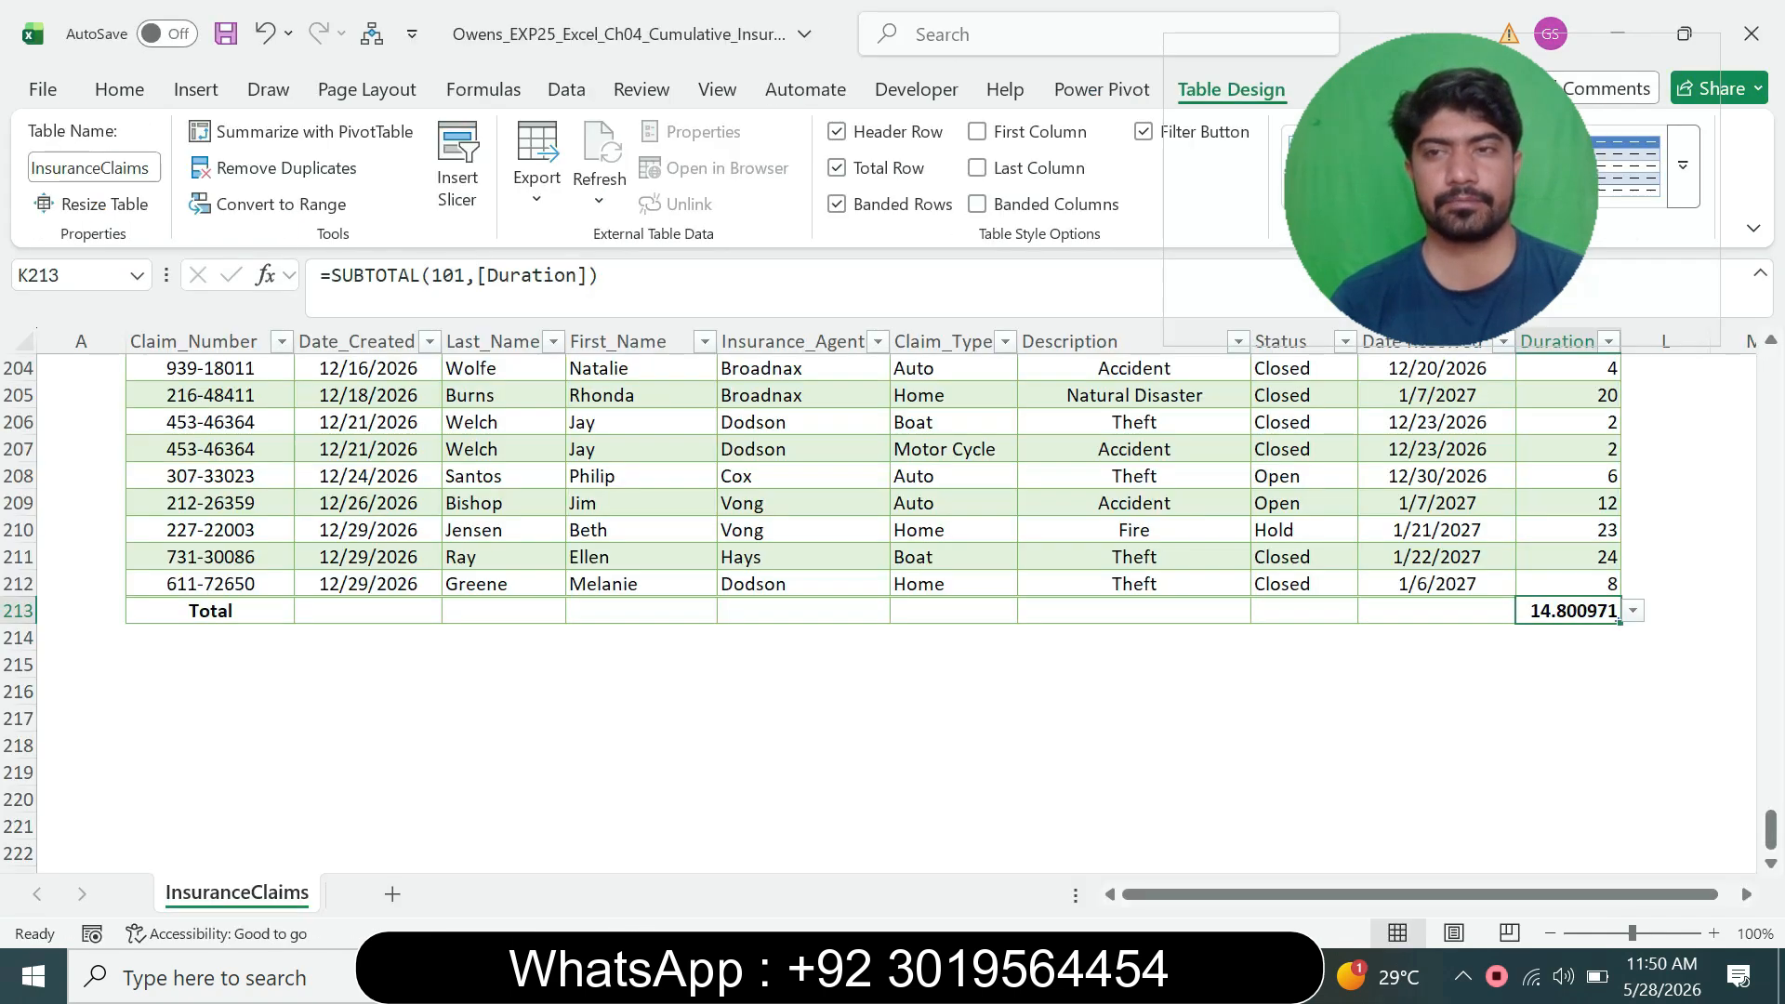
{"action": "key", "text": "alt+Tab"}
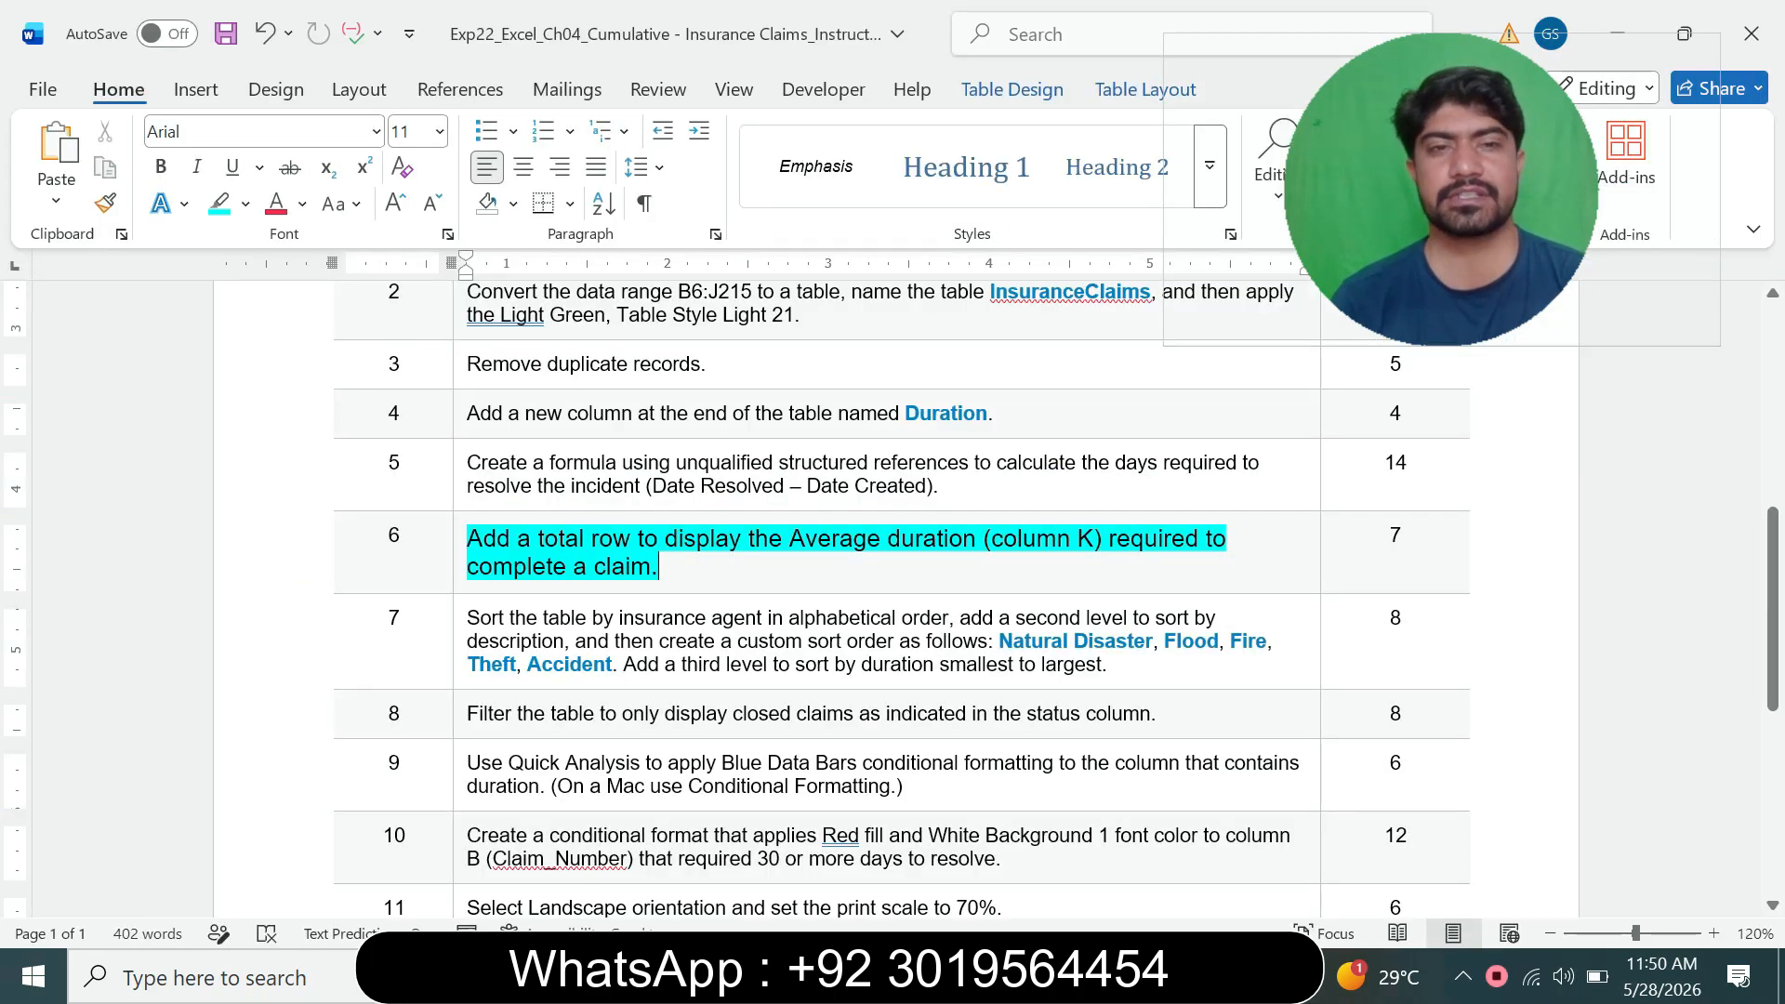
{"action": "left_click", "coordinate": [459, 569]}
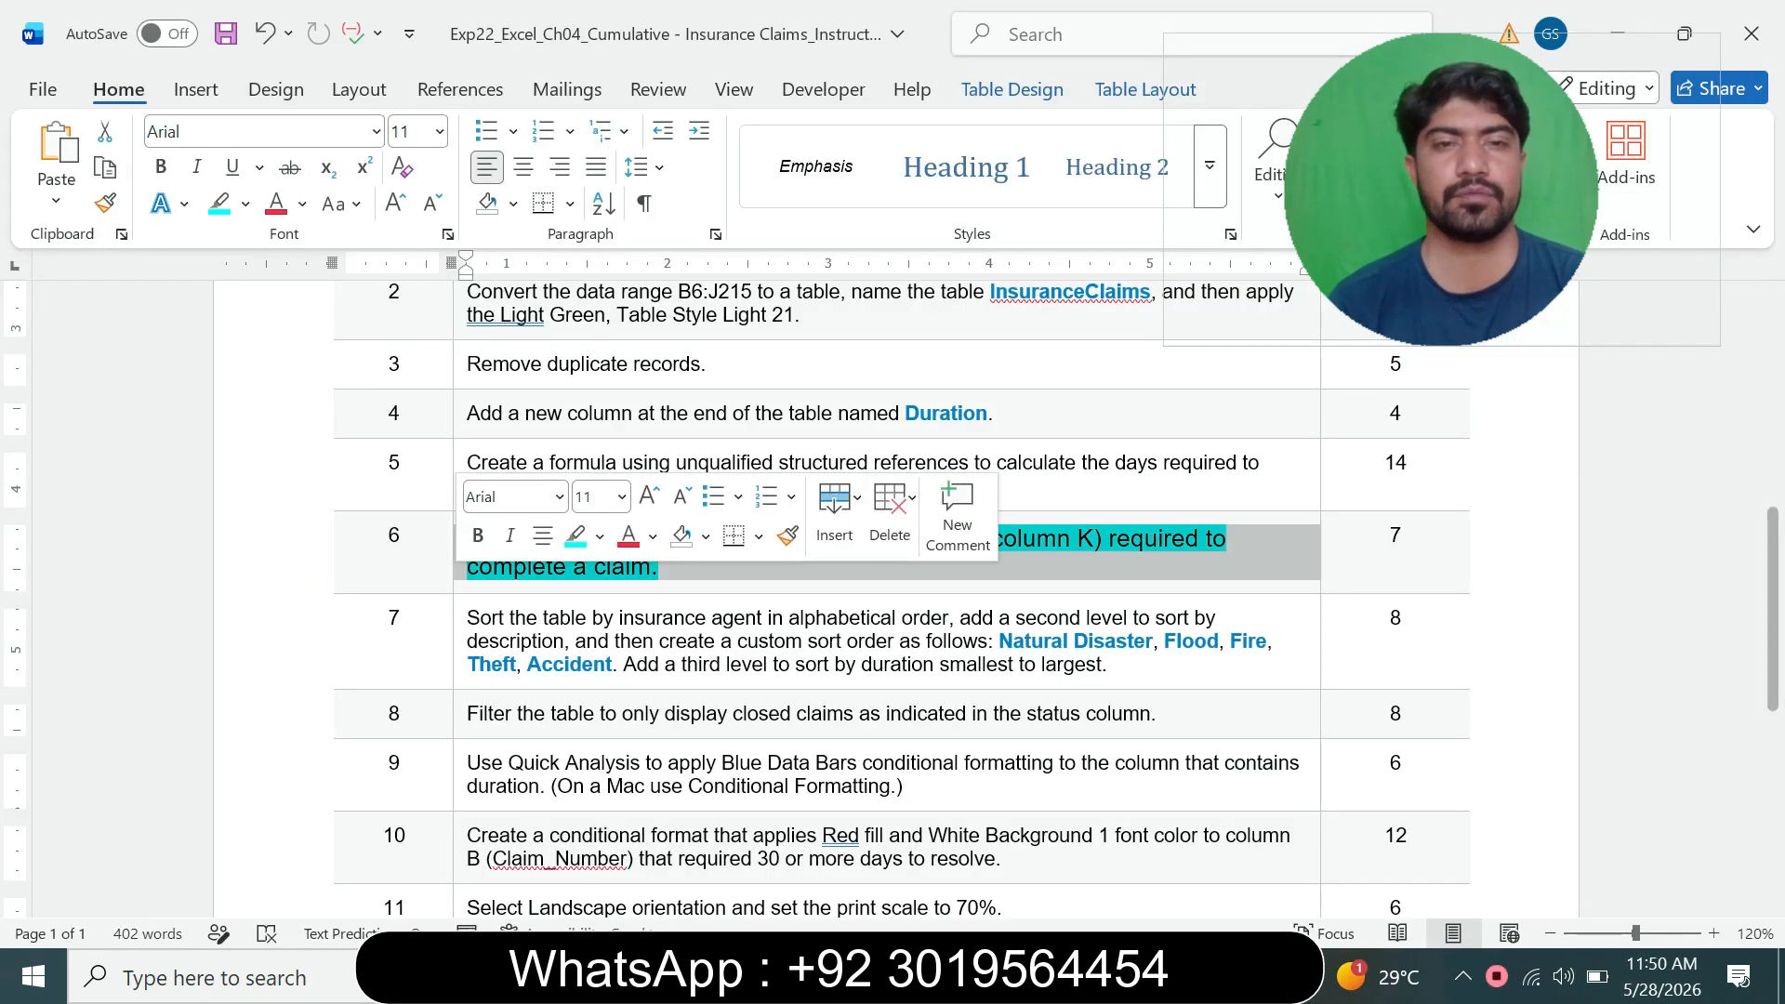
{"action": "left_click", "coordinate": [622, 497]}
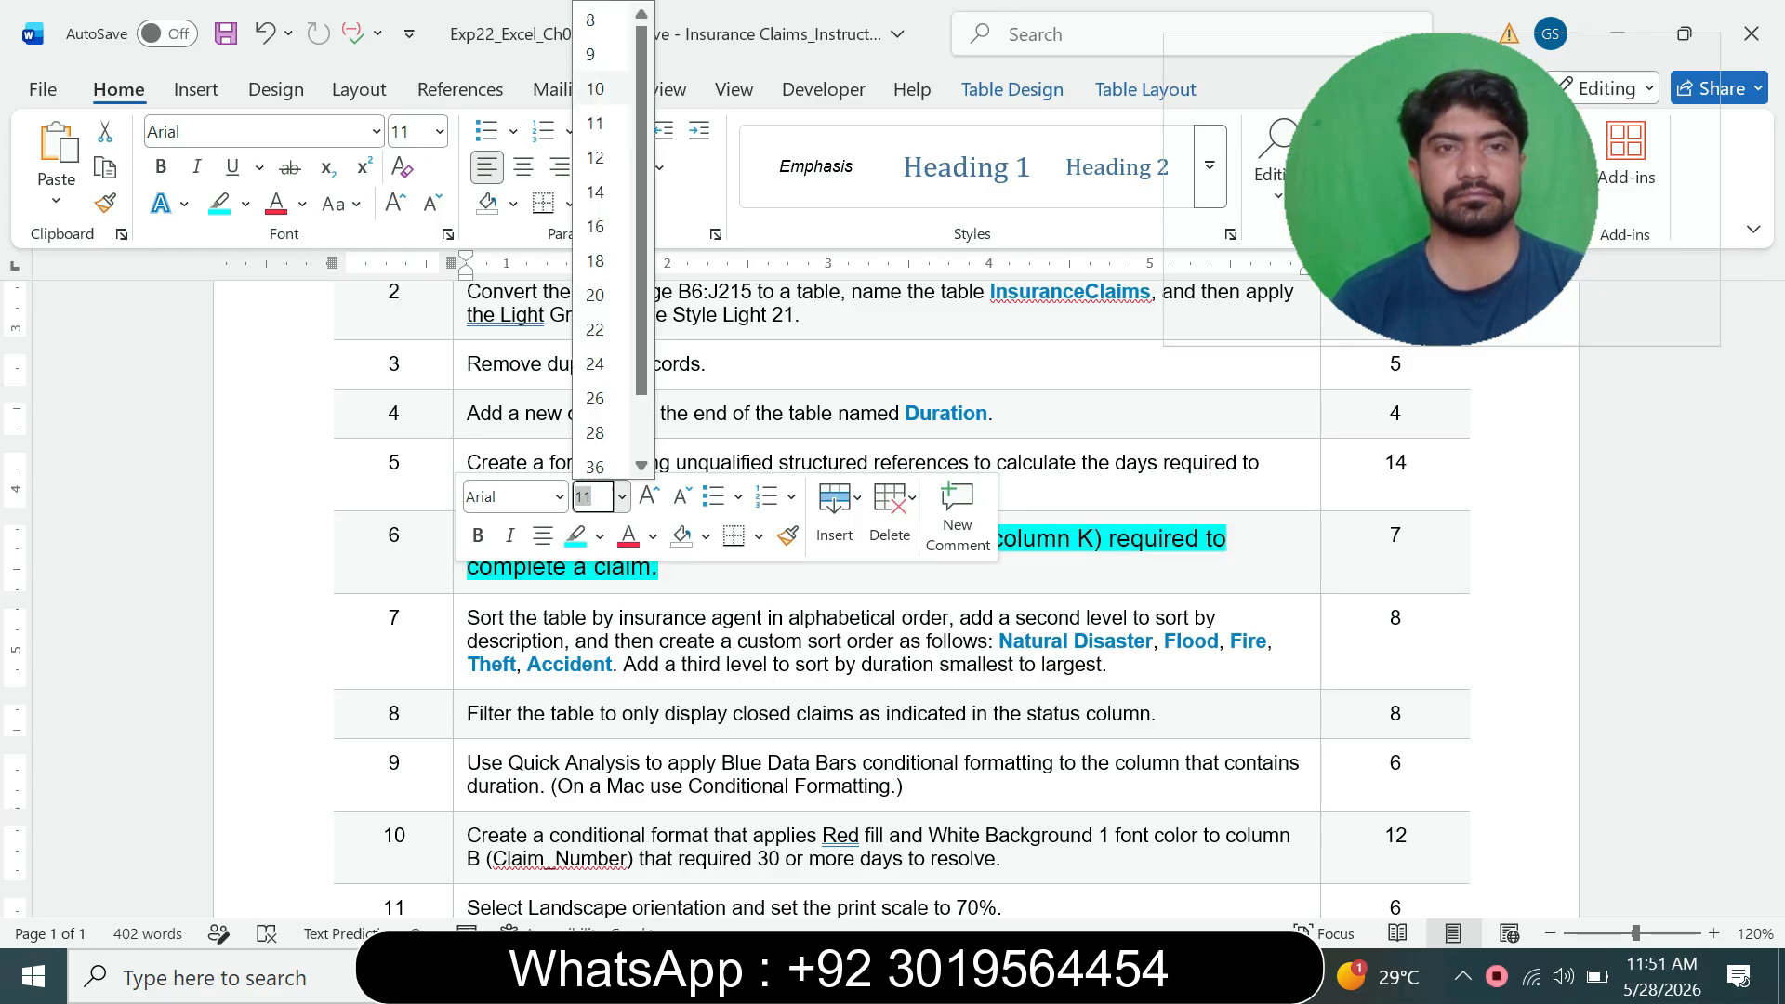
{"action": "left_click", "coordinate": [600, 52]}
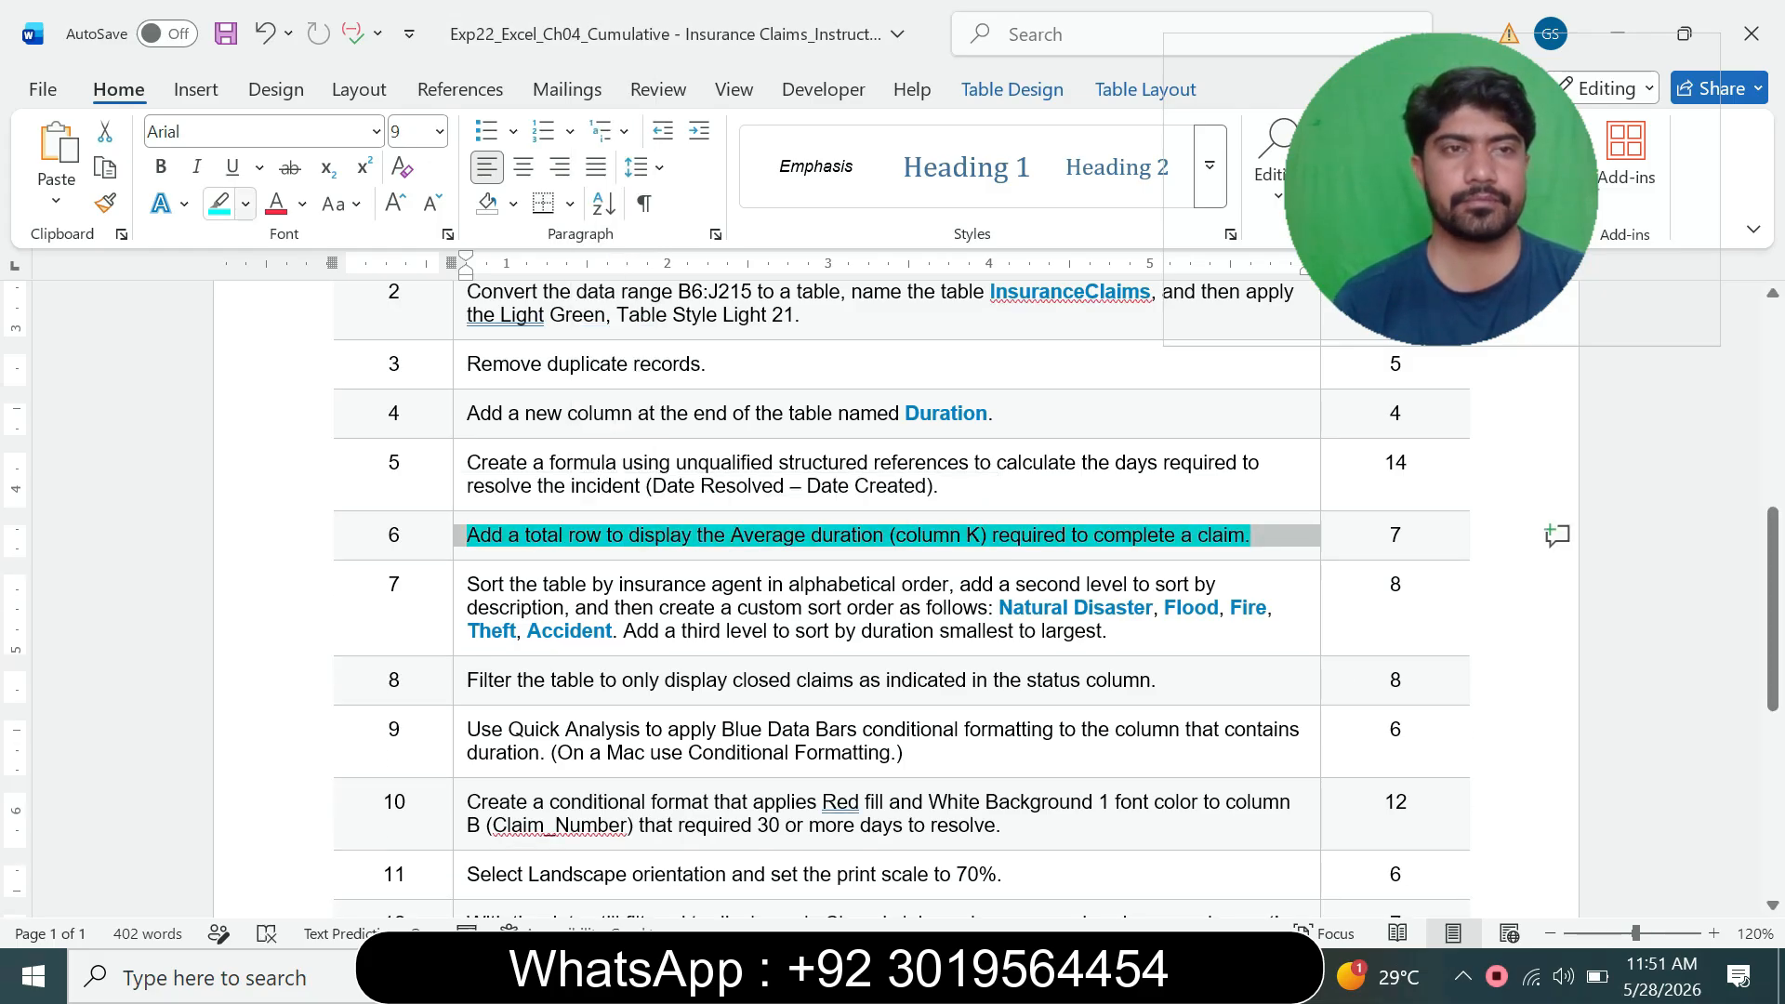
{"action": "left_click", "coordinate": [245, 204]}
{"action": "left_click", "coordinate": [286, 428]}
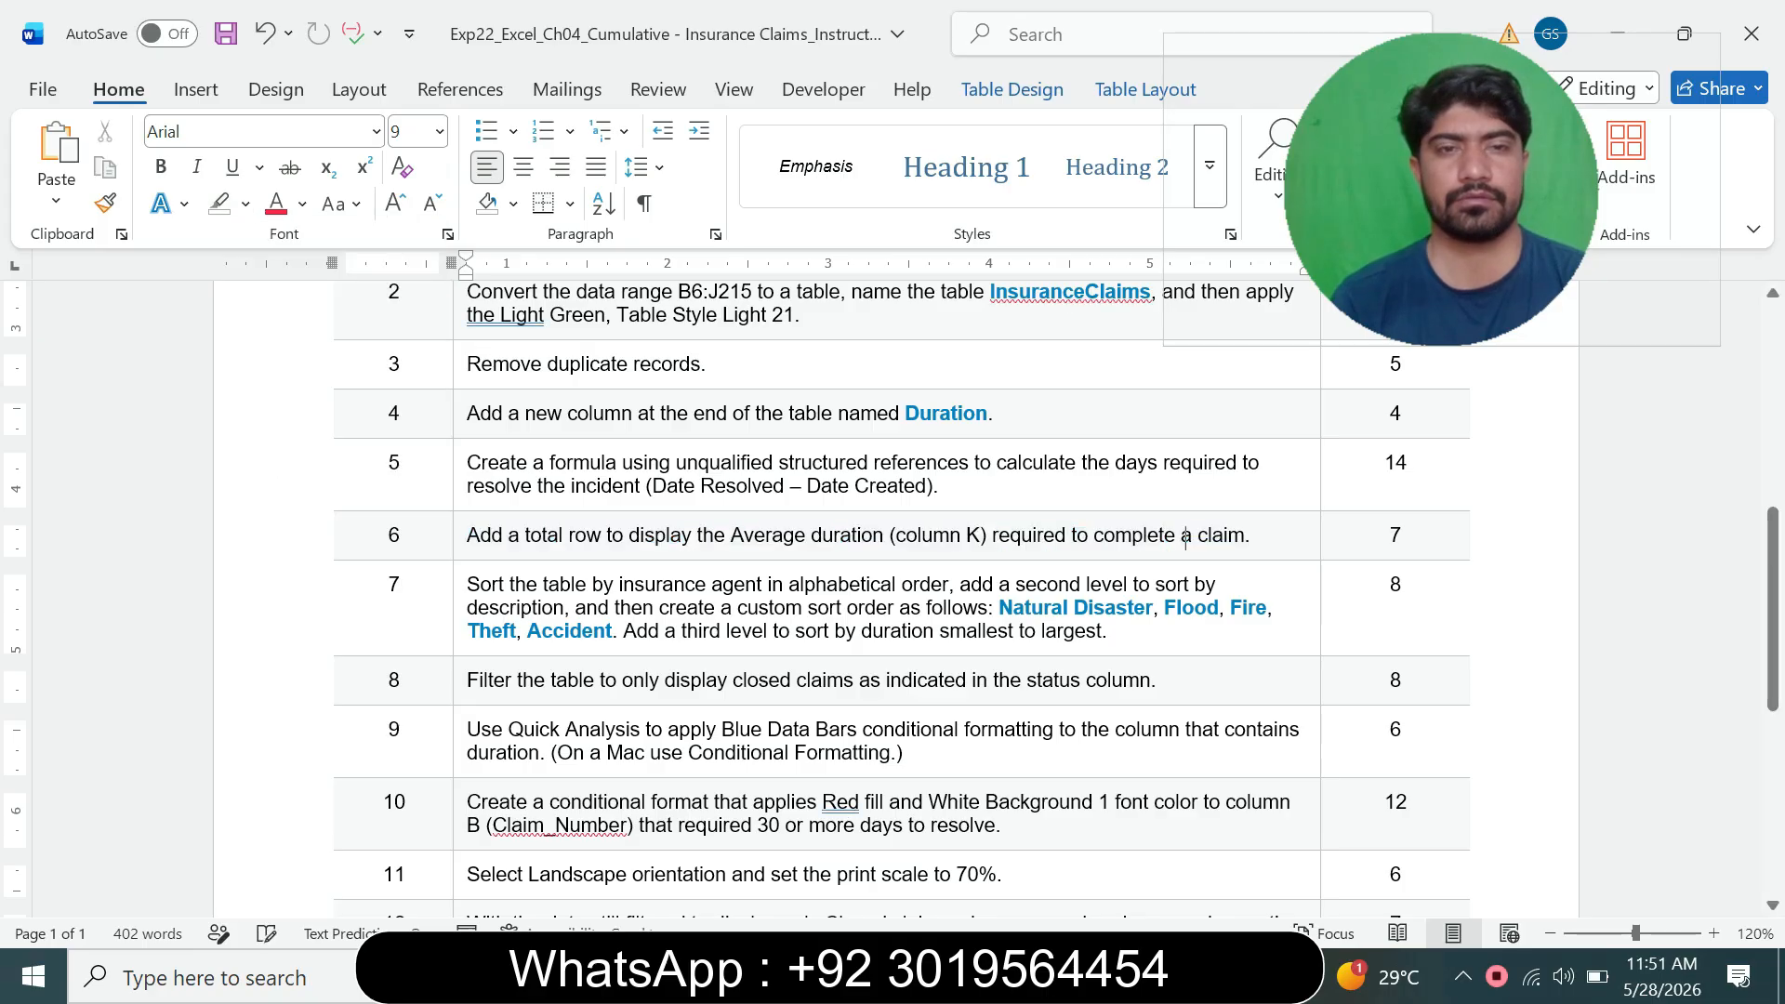
- Set the step 7 instruction text to font size 11 and highlight it in turquoise
{"action": "left_click", "coordinate": [458, 598]}
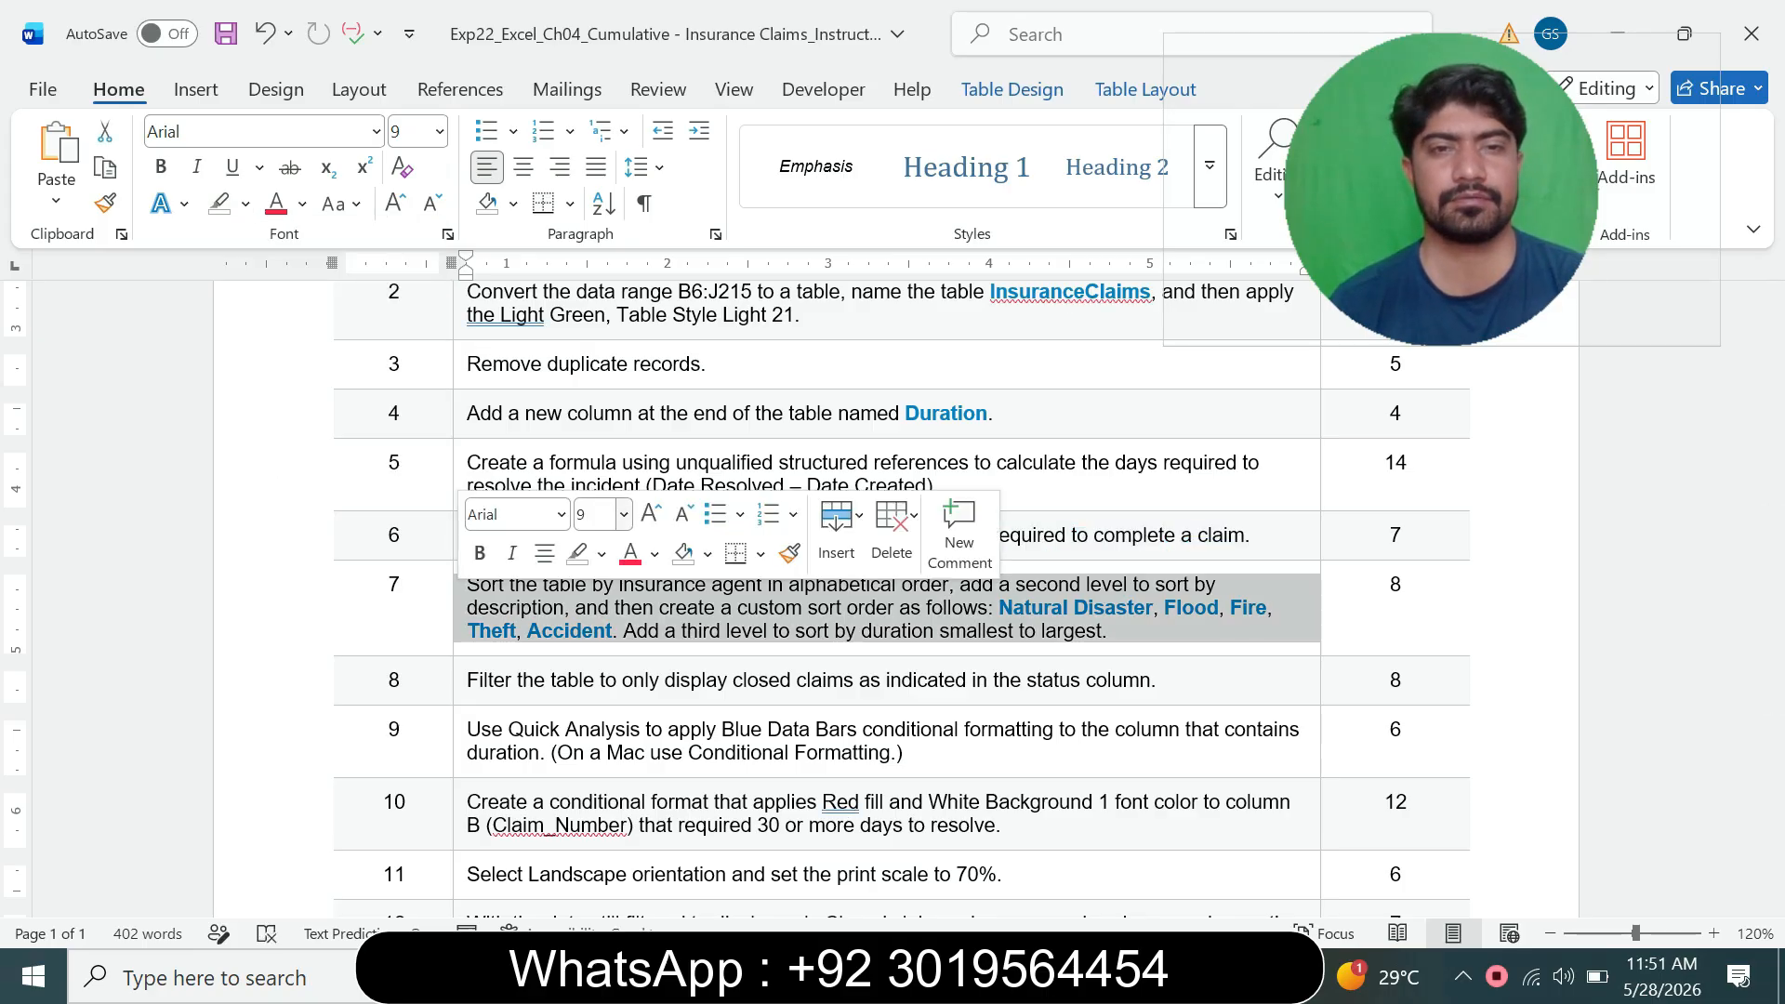
{"action": "left_click", "coordinate": [624, 514]}
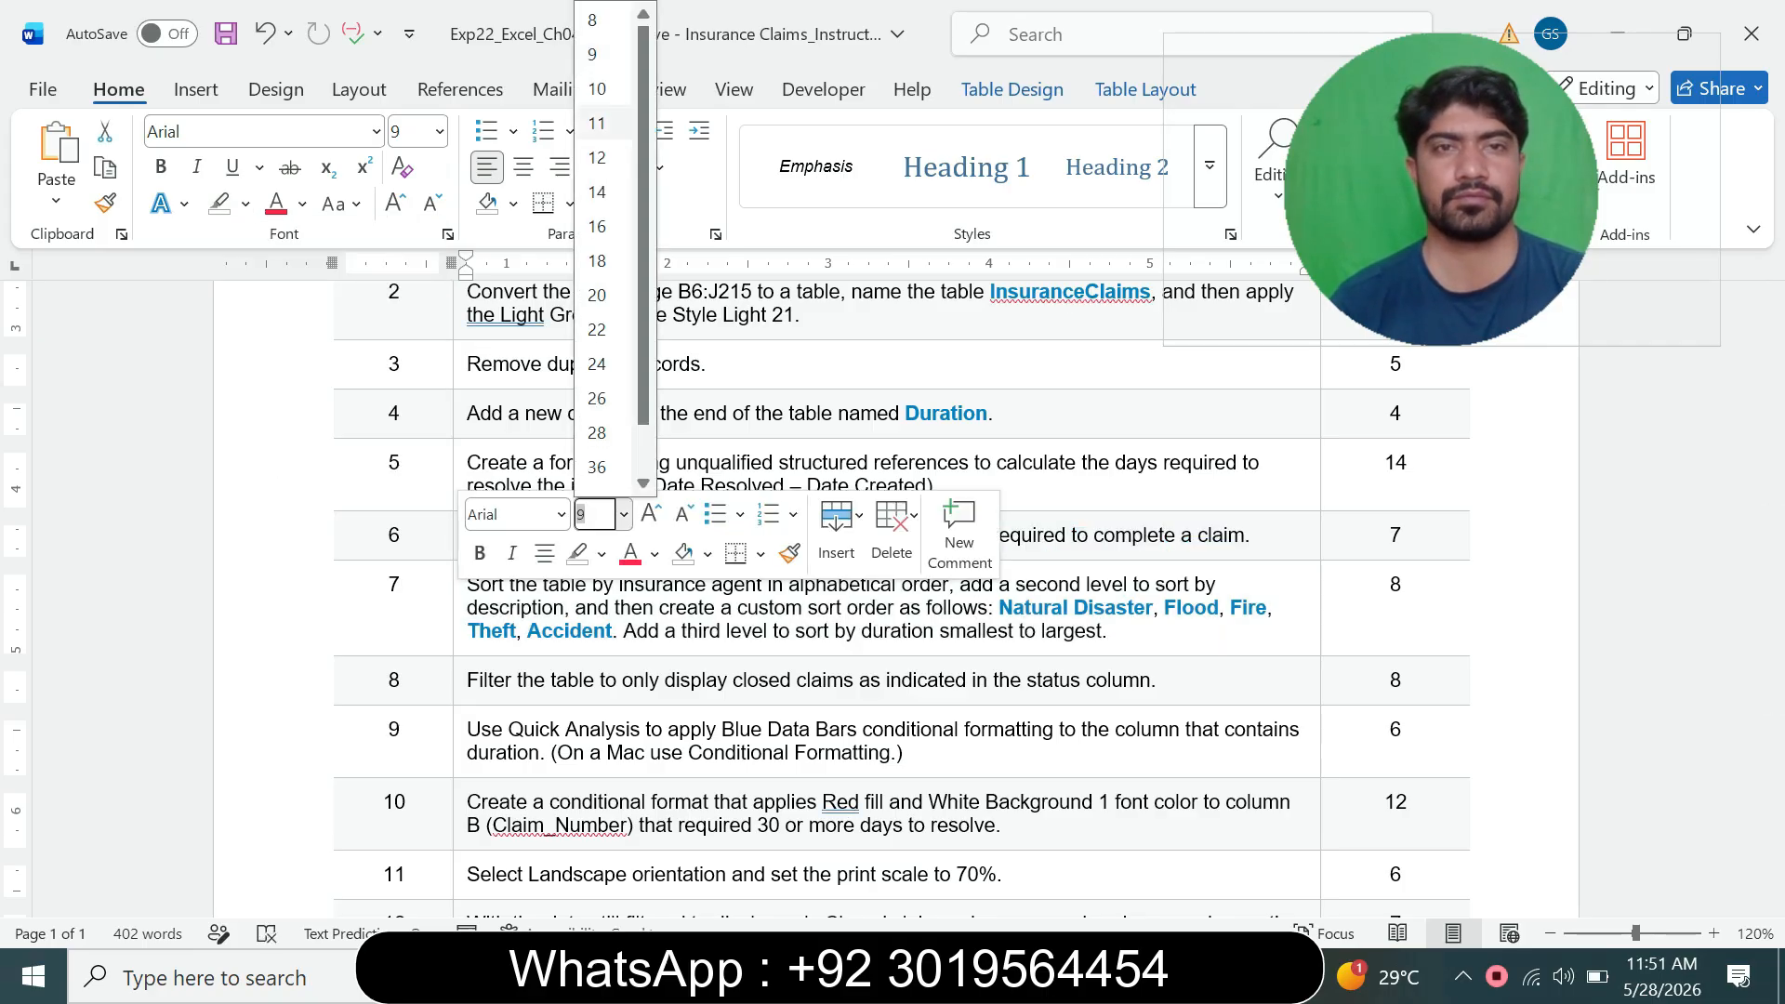
{"action": "left_click", "coordinate": [597, 123]}
{"action": "left_click", "coordinate": [244, 204]}
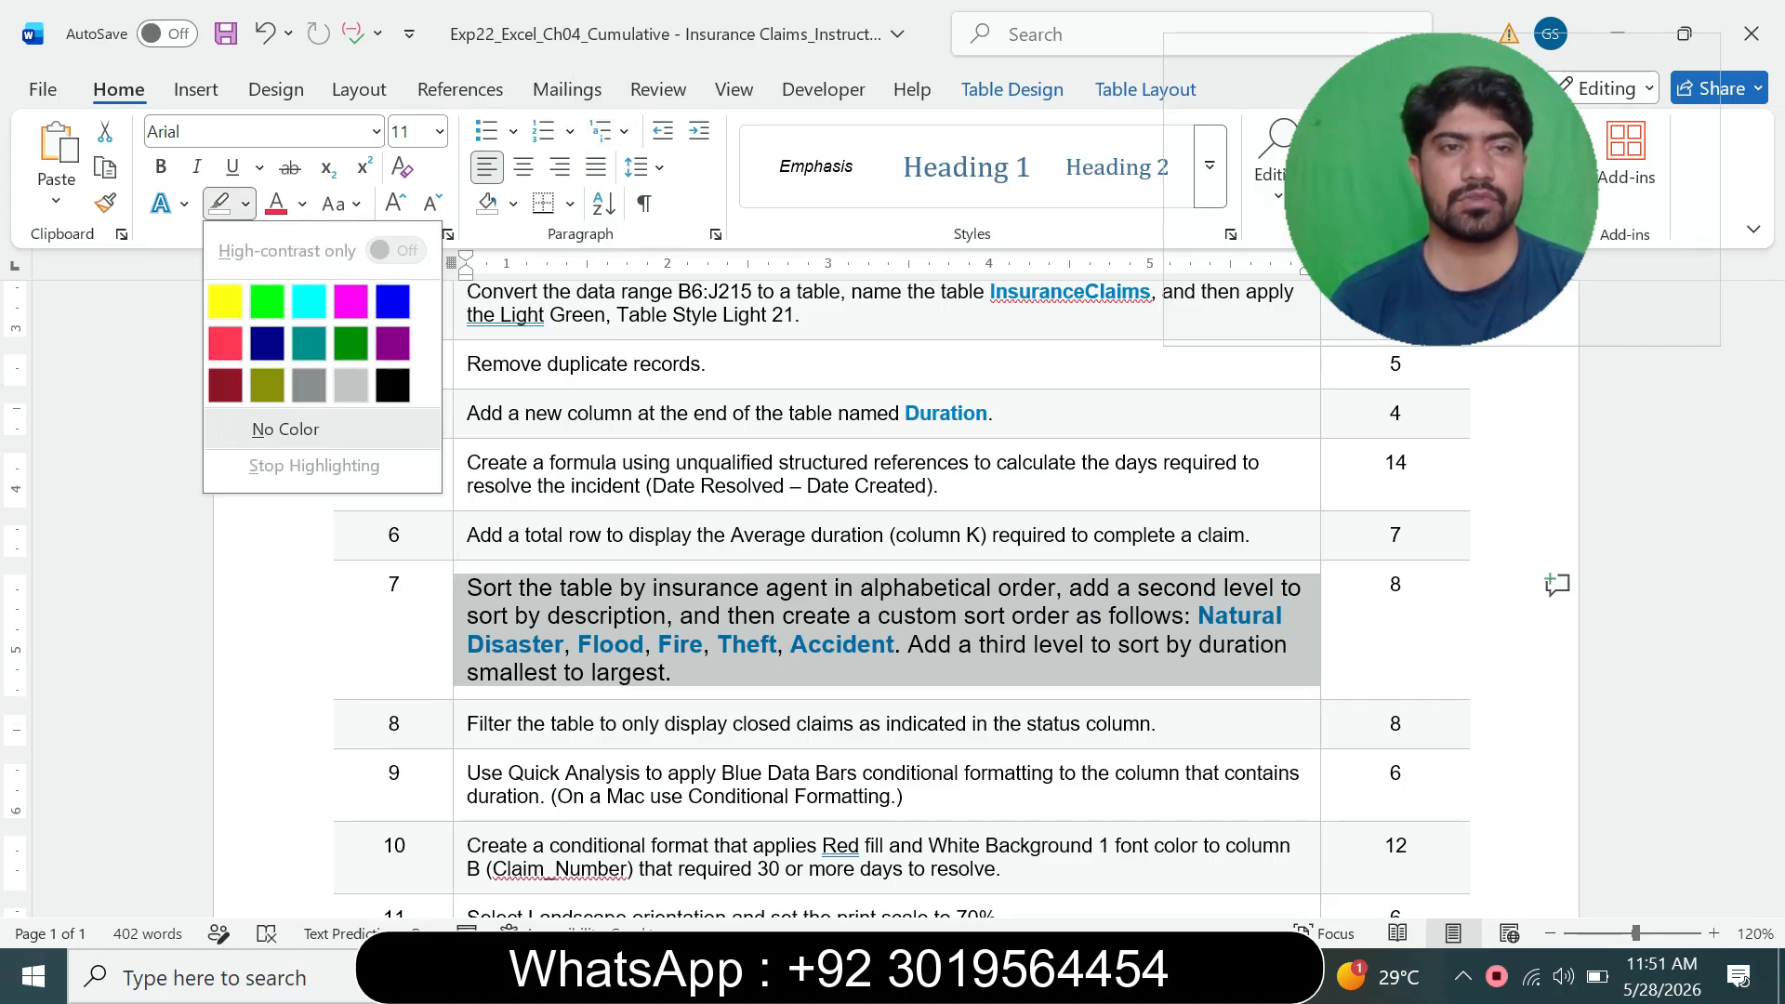
{"action": "left_click", "coordinate": [309, 302]}
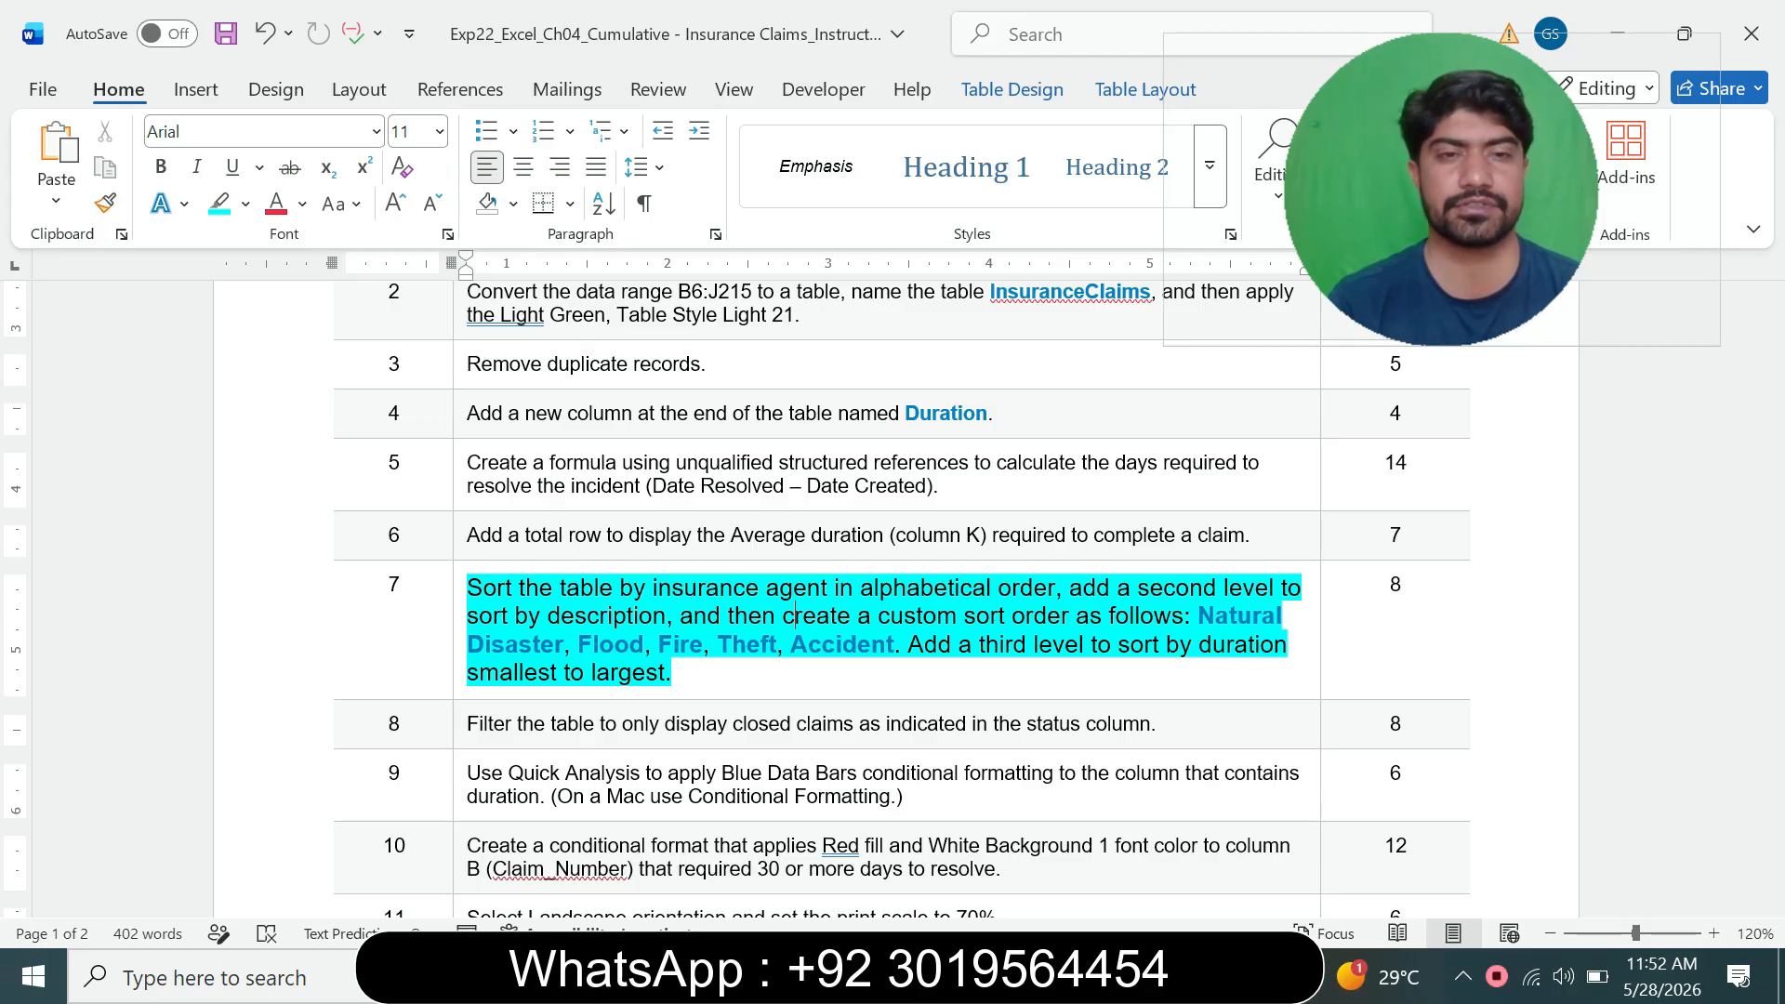
- In Excel, start a custom sort of the InsuranceClaims table with Insurance_Agent as the first level, ordered A to Z
{"action": "key", "text": "alt+Tab"}
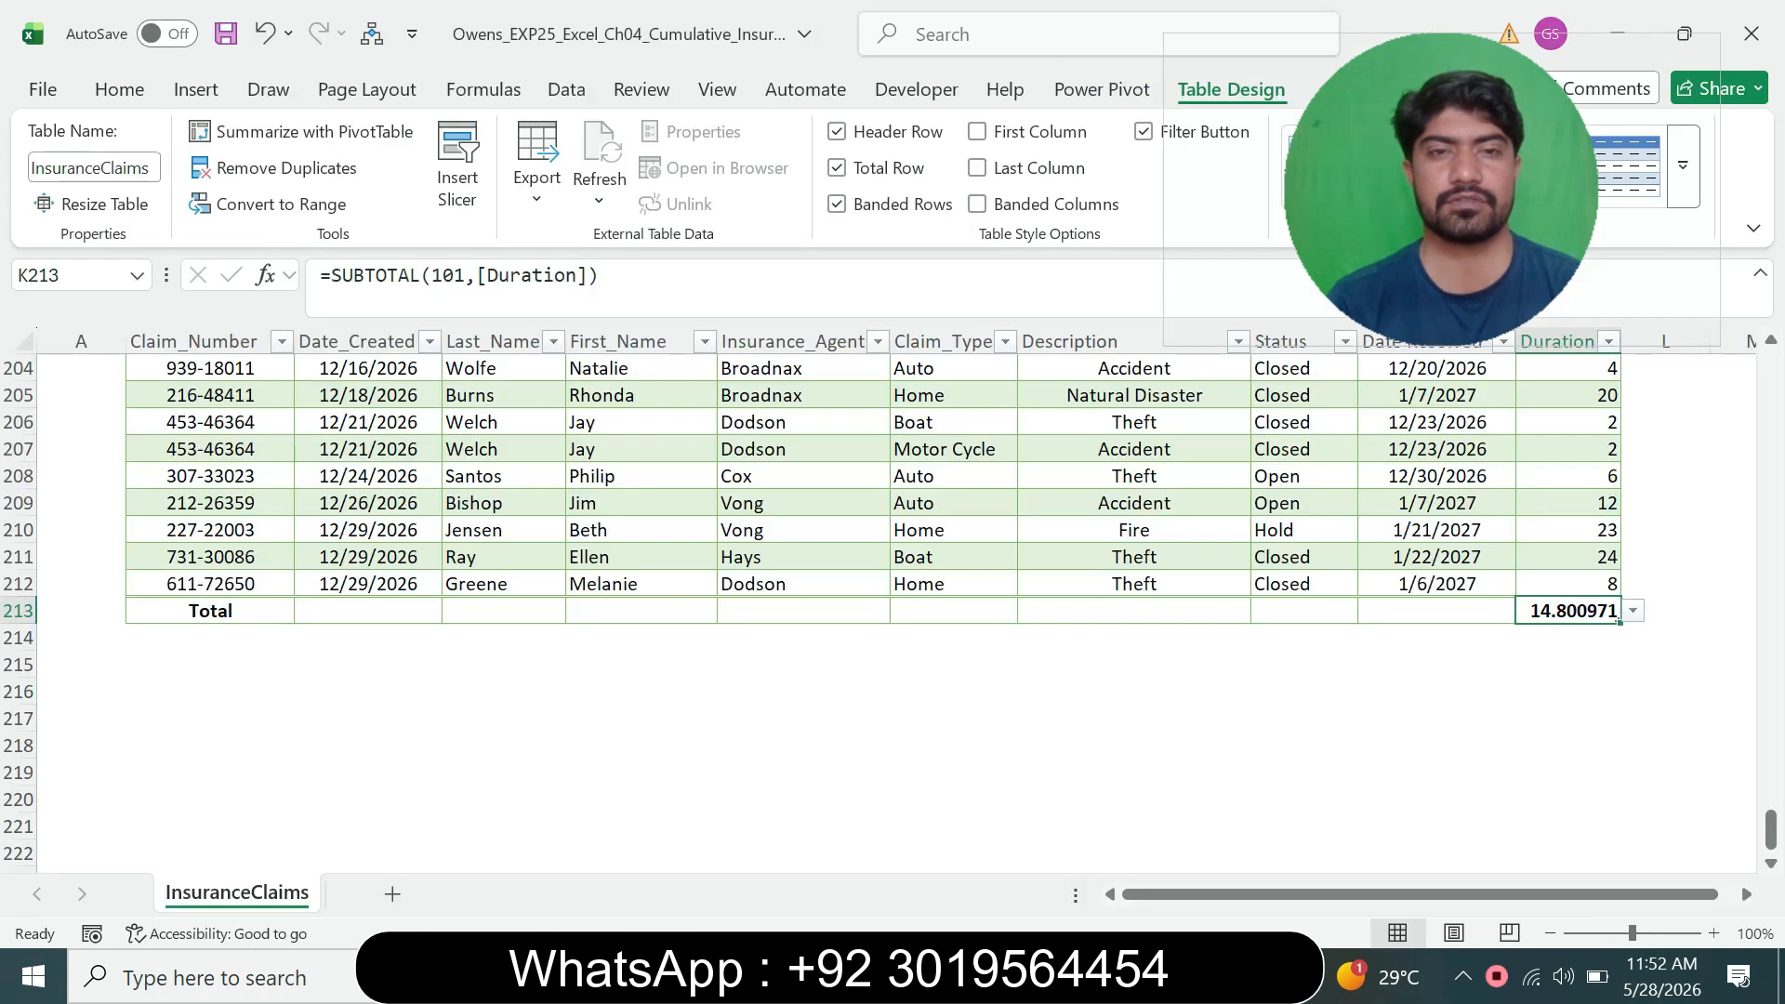
{"action": "left_click", "coordinate": [641, 530]}
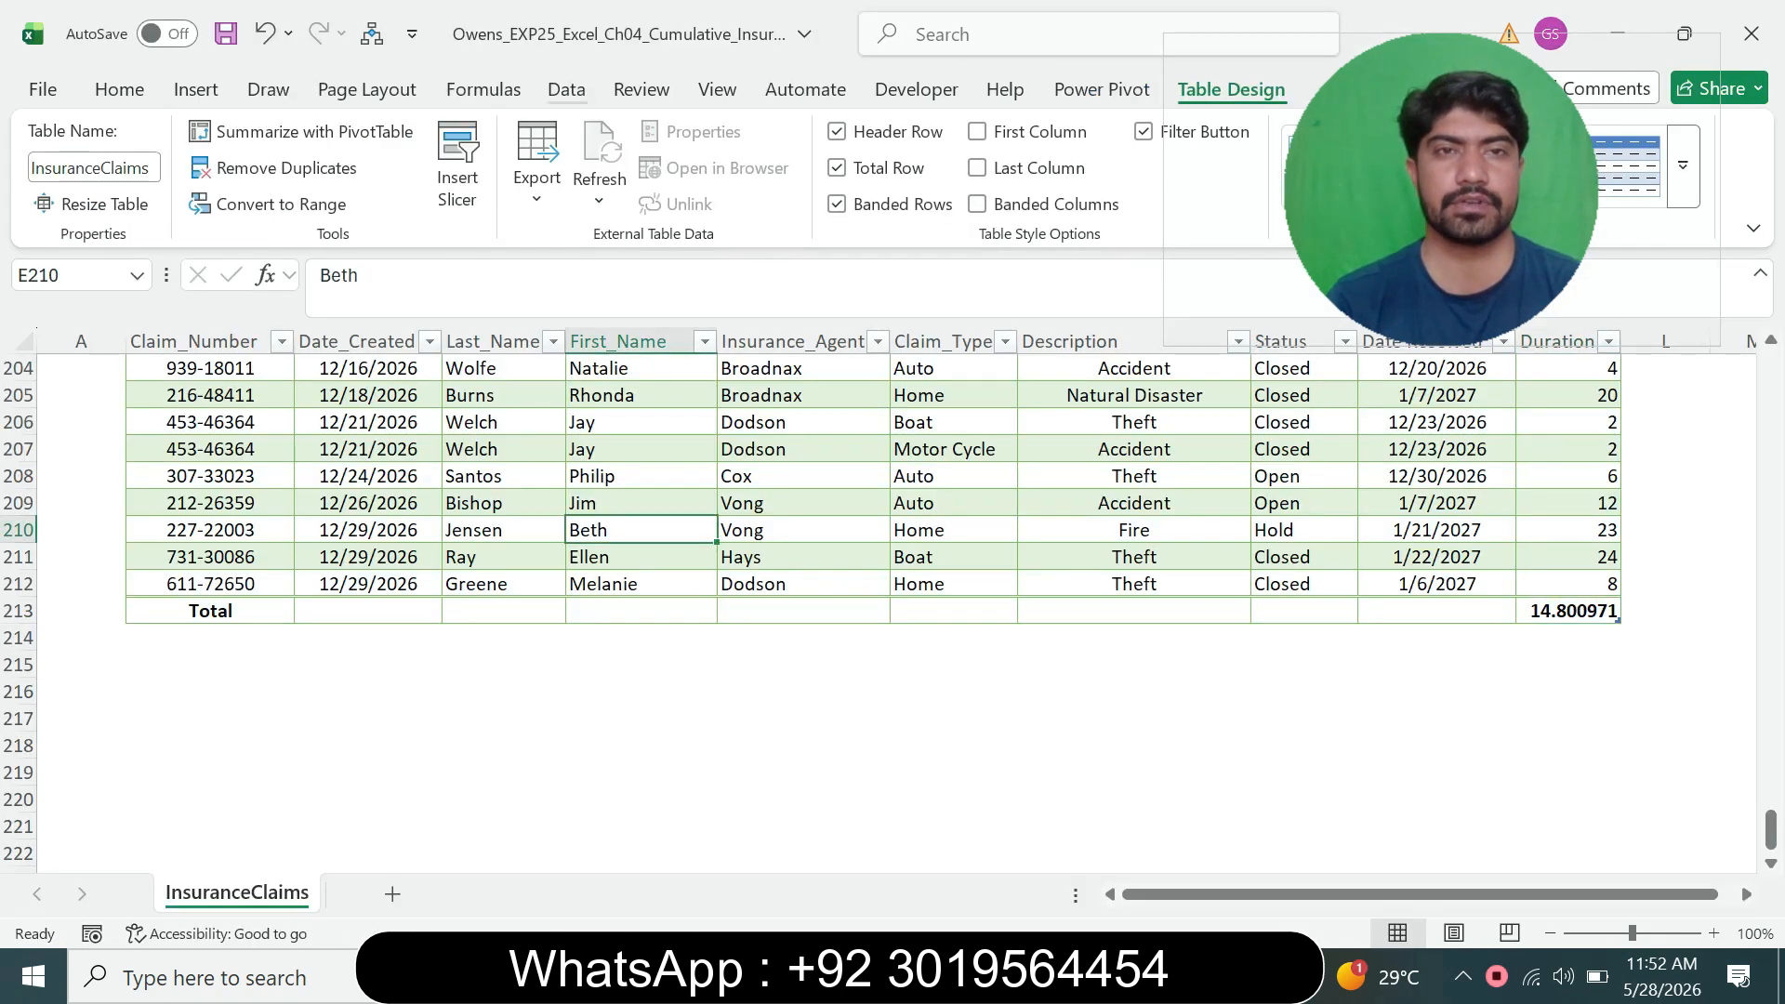
{"action": "left_click", "coordinate": [566, 89]}
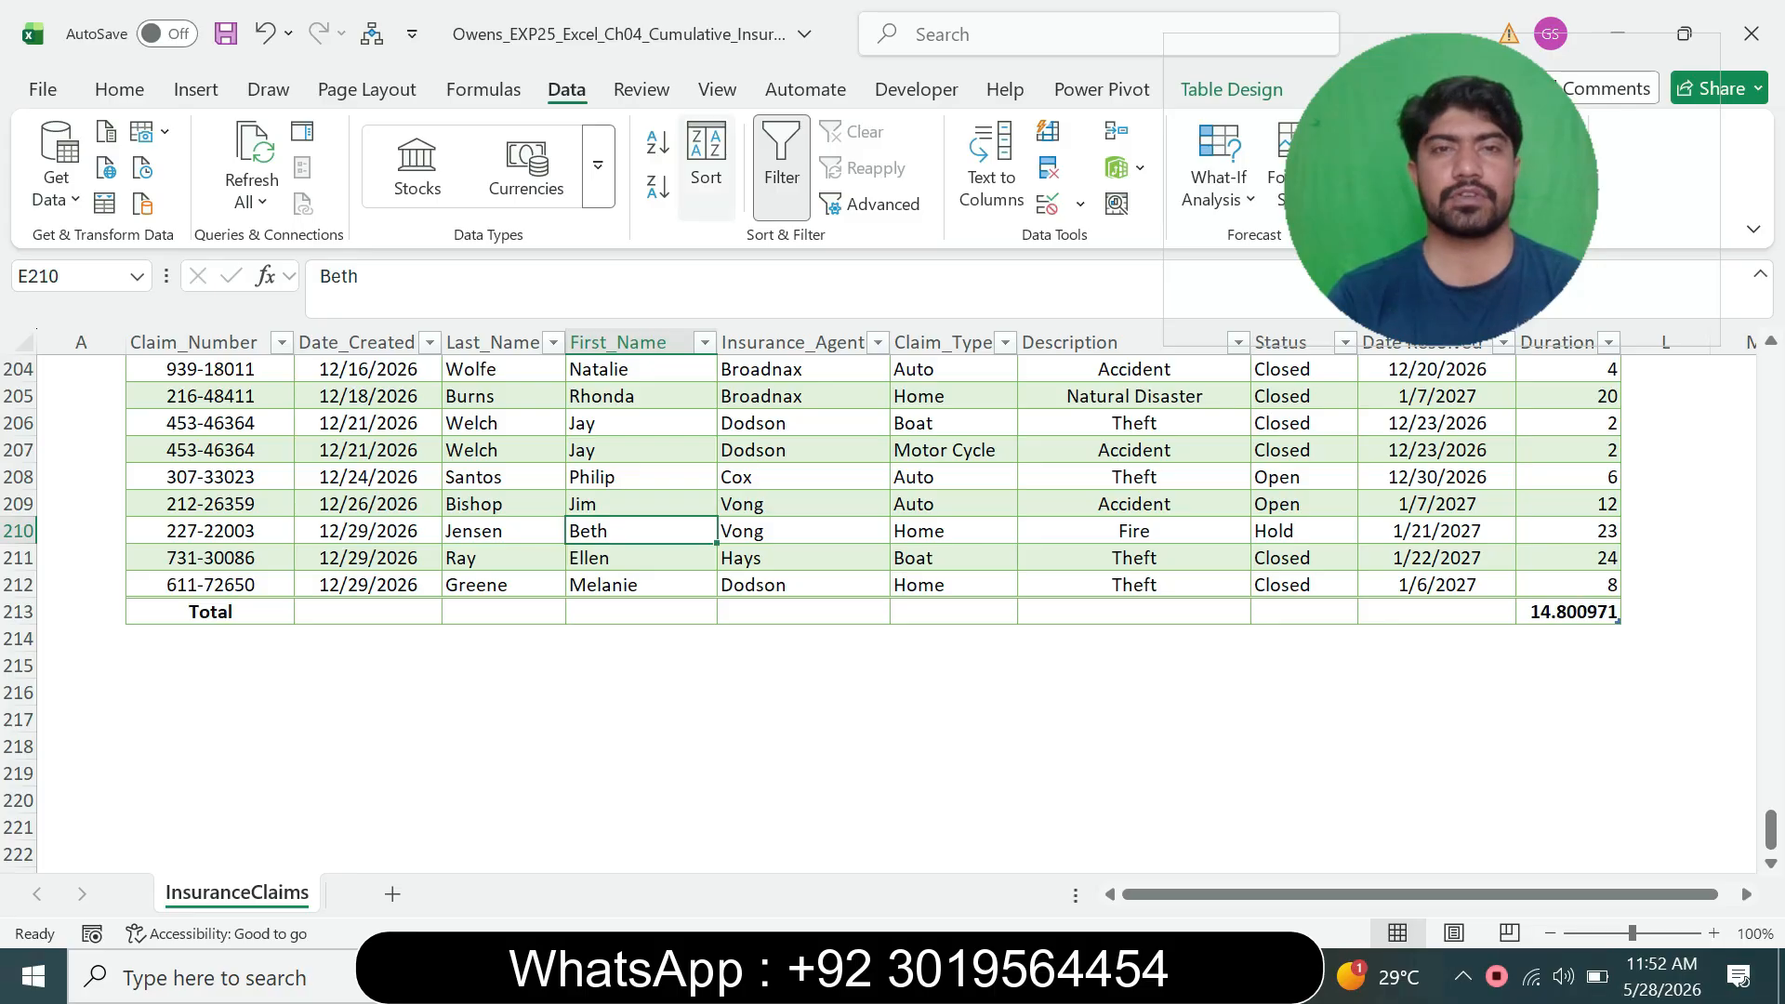
{"action": "left_click", "coordinate": [706, 167]}
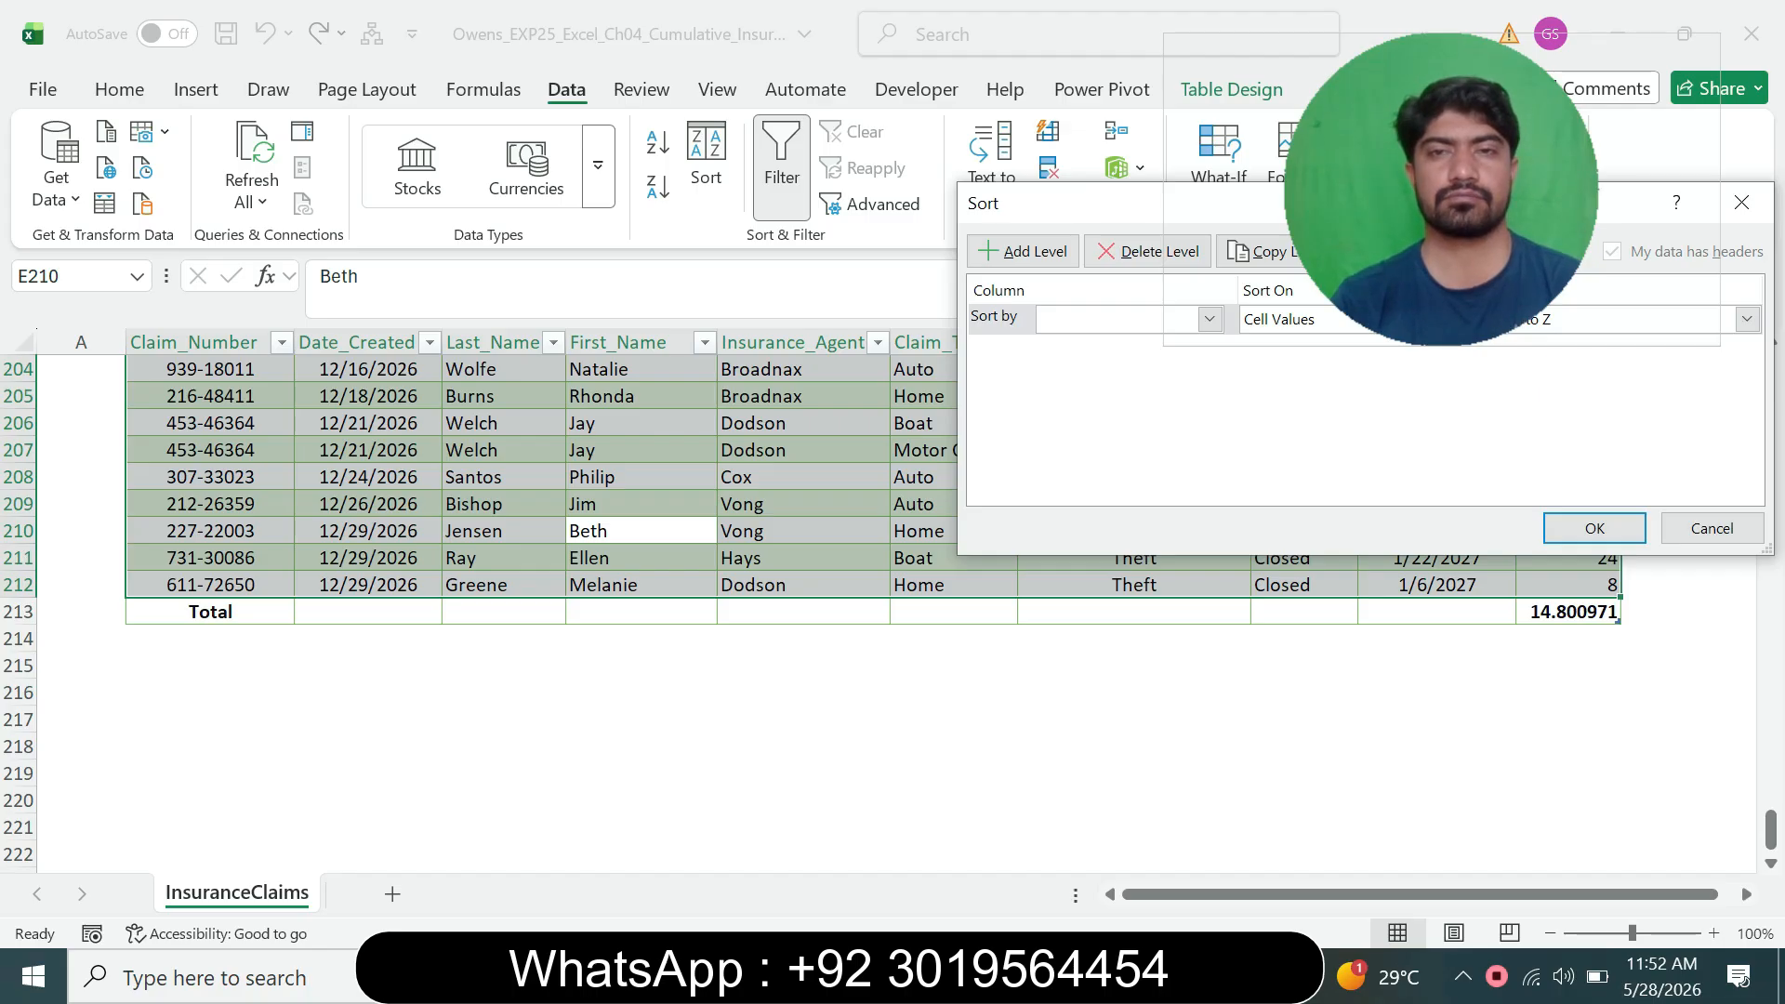
{"action": "left_click_drag", "start_coordinate": [1036, 209], "coordinate": [430, 314]}
{"action": "key", "text": "alt+Tab"}
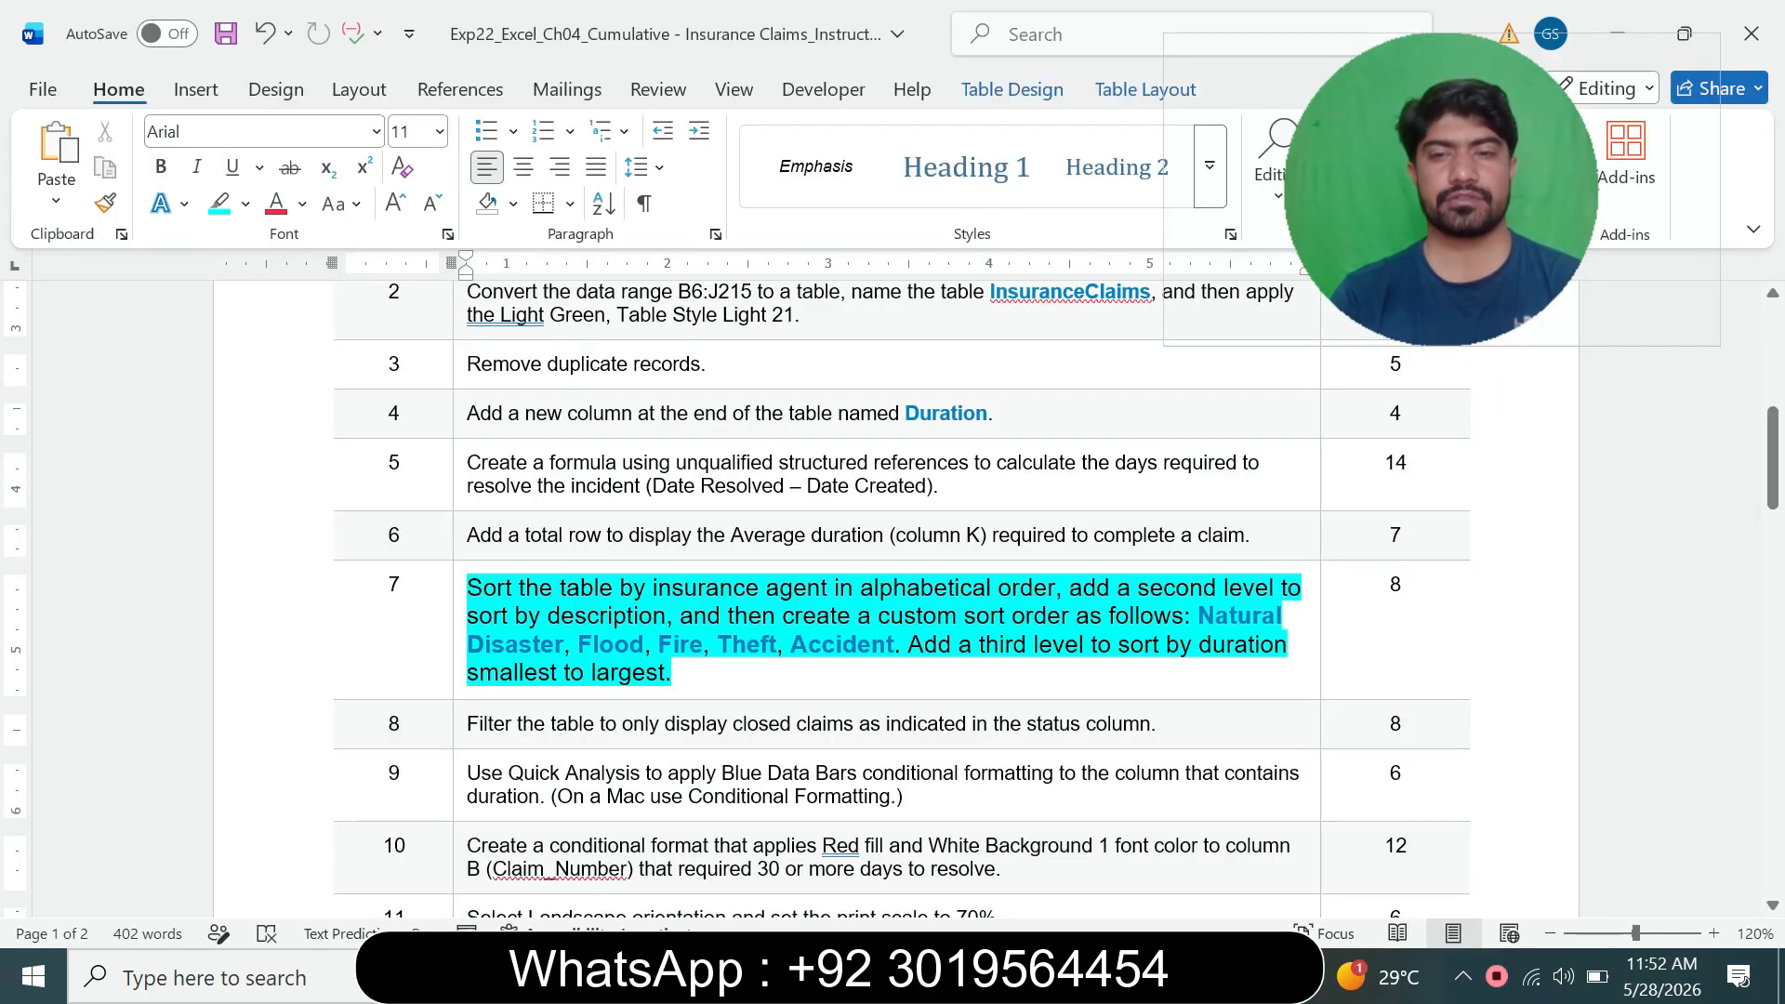
{"action": "key", "text": "alt+Tab"}
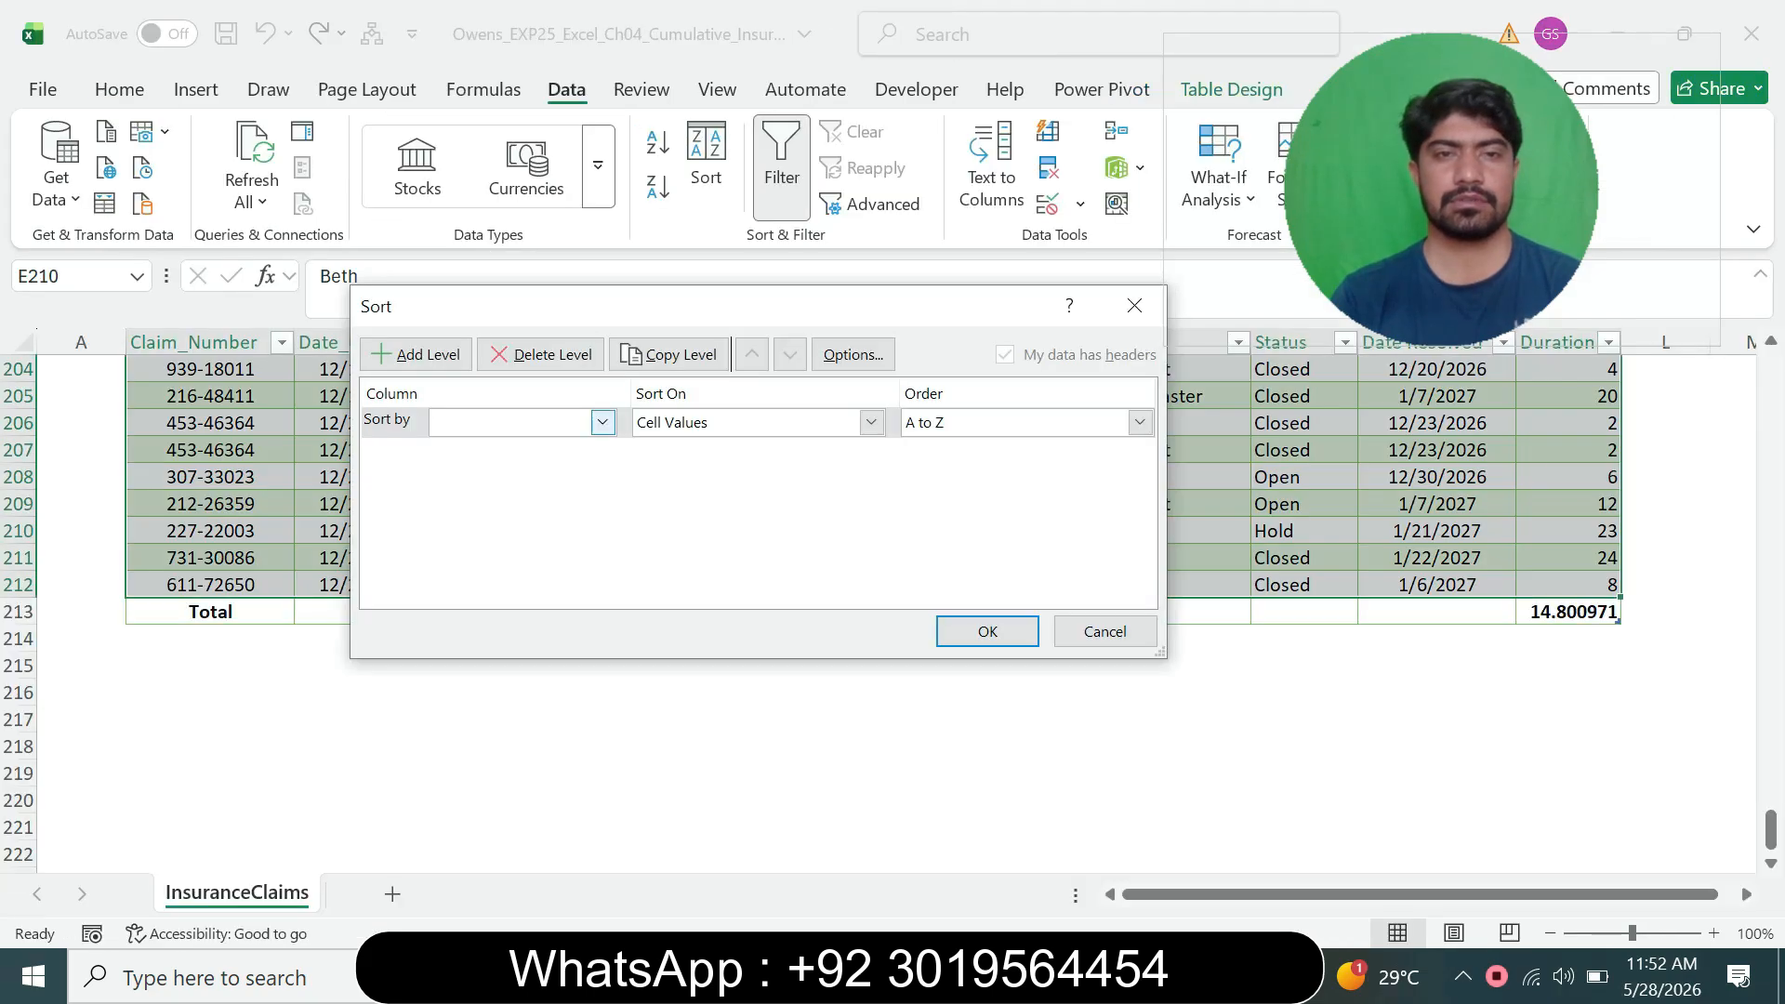
{"action": "left_click", "coordinate": [602, 422]}
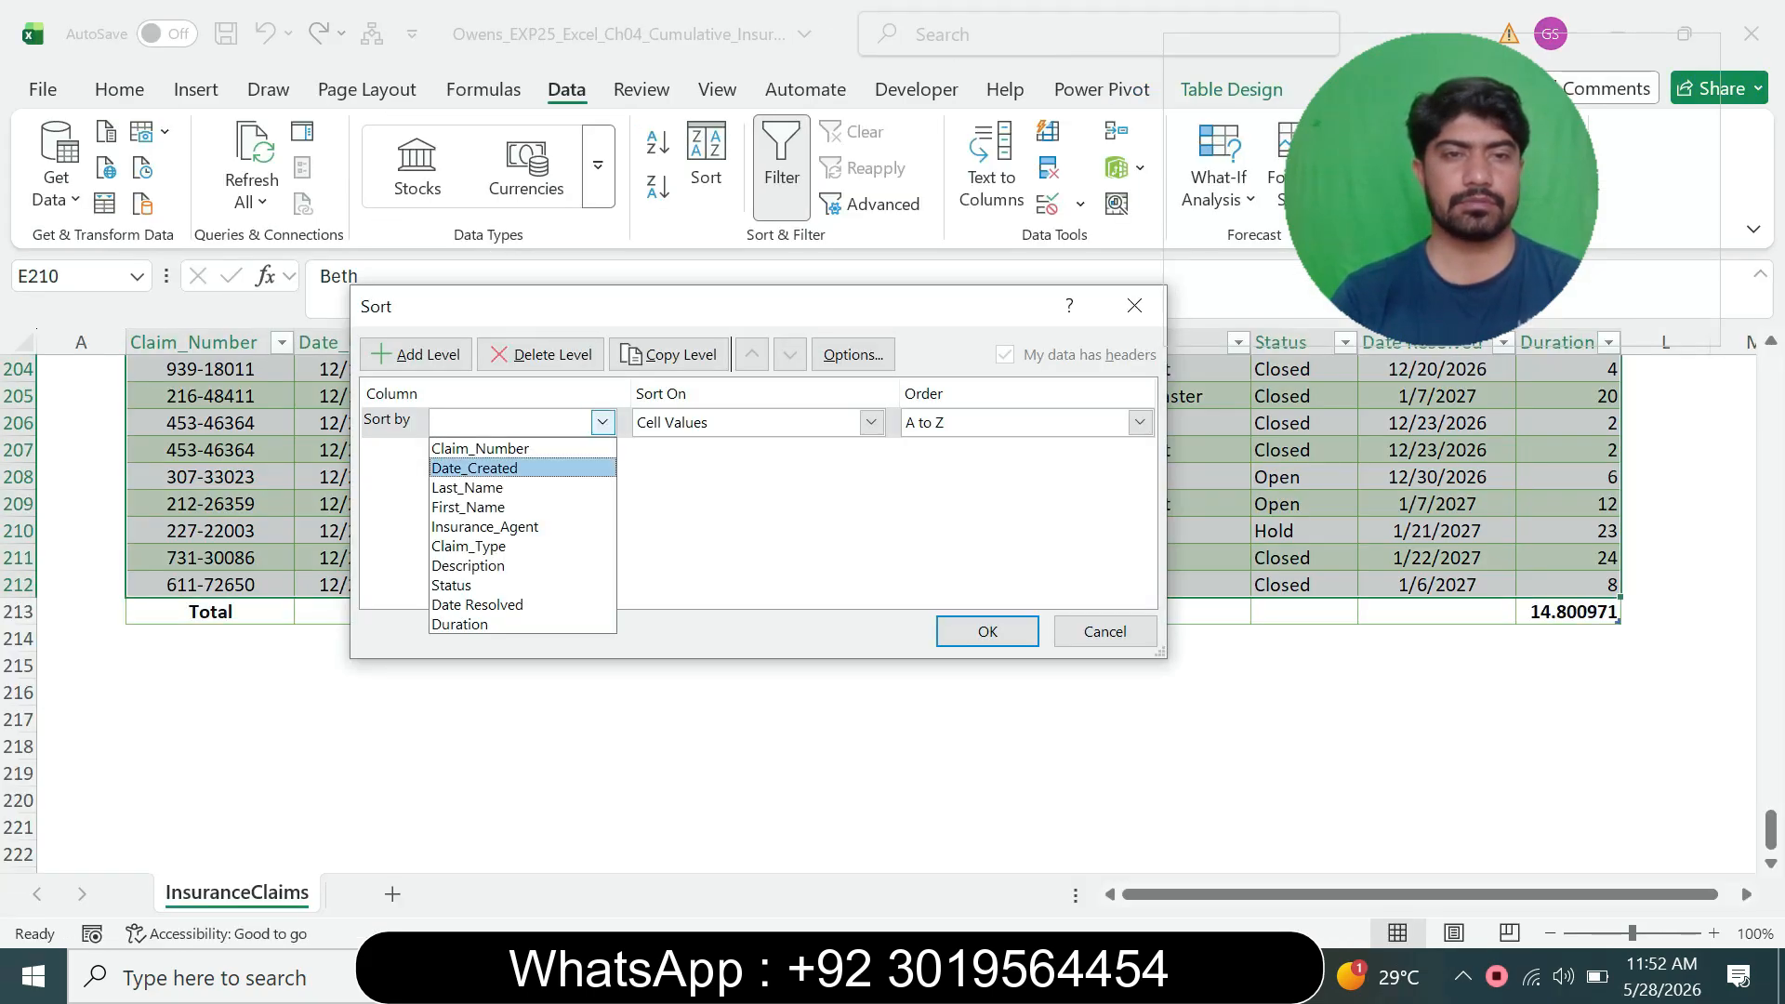
{"action": "left_click", "coordinate": [484, 527]}
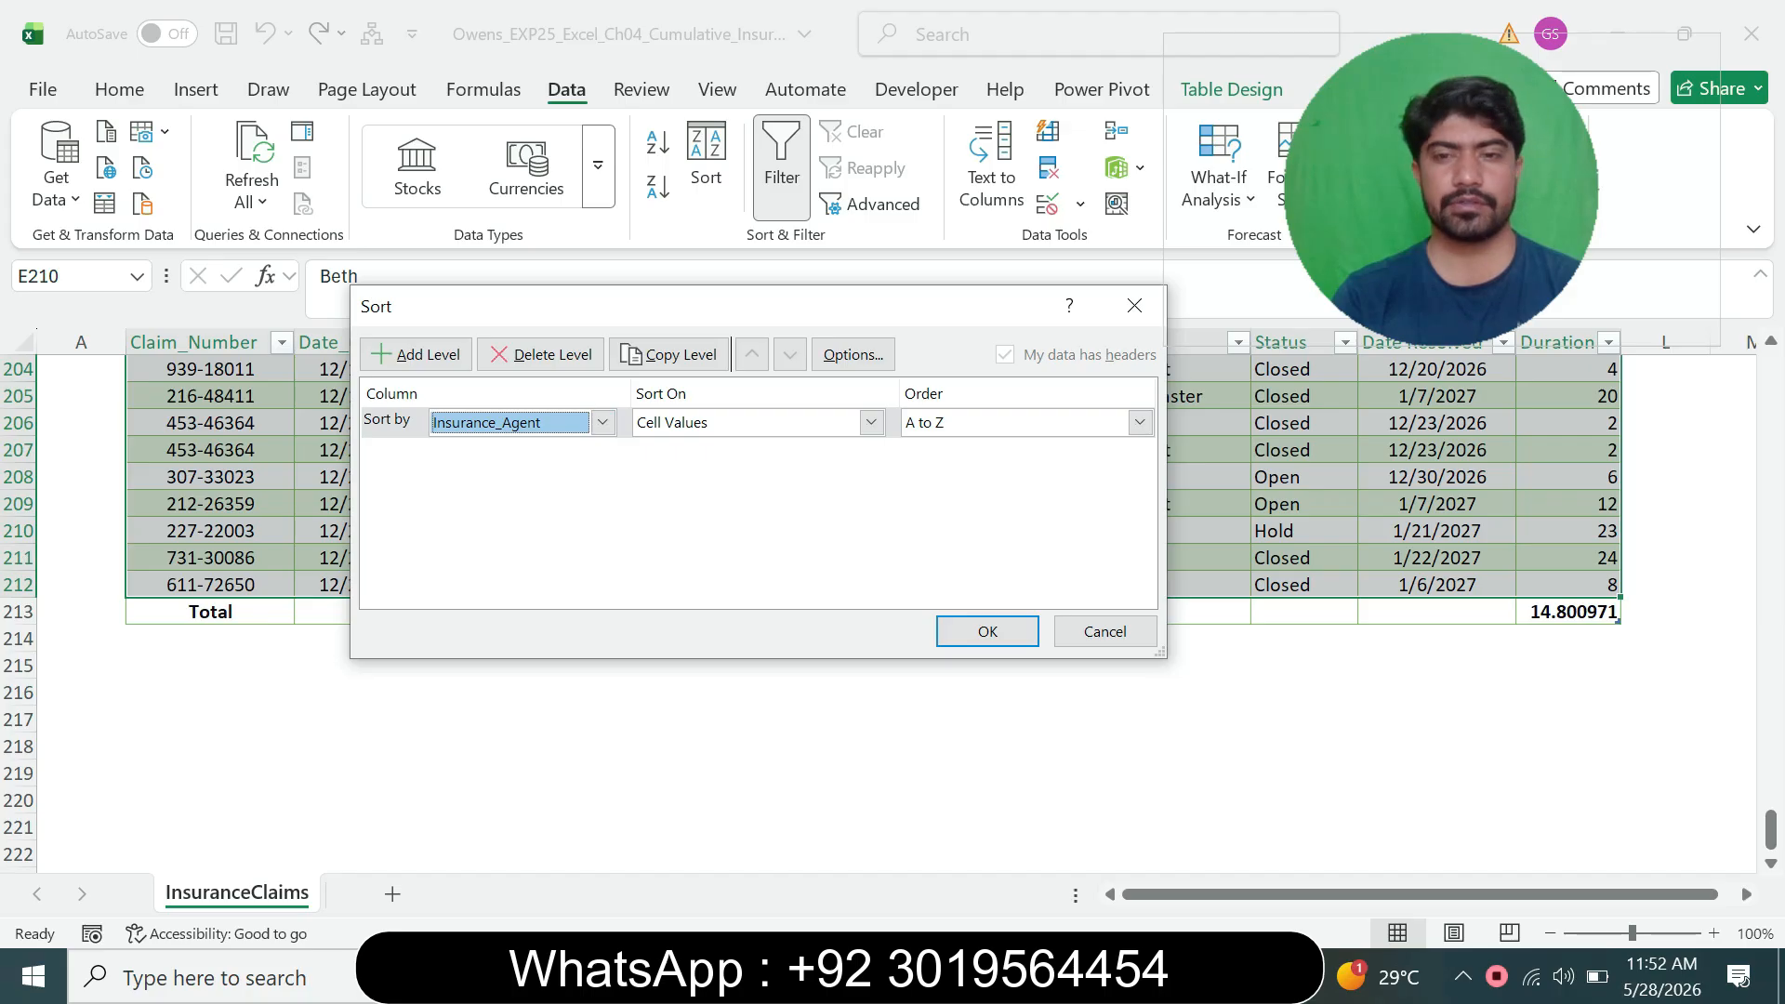
- Check the step 7 instruction in Word, and in Excel add a second sort level by Description
{"action": "key", "text": "alt+Tab"}
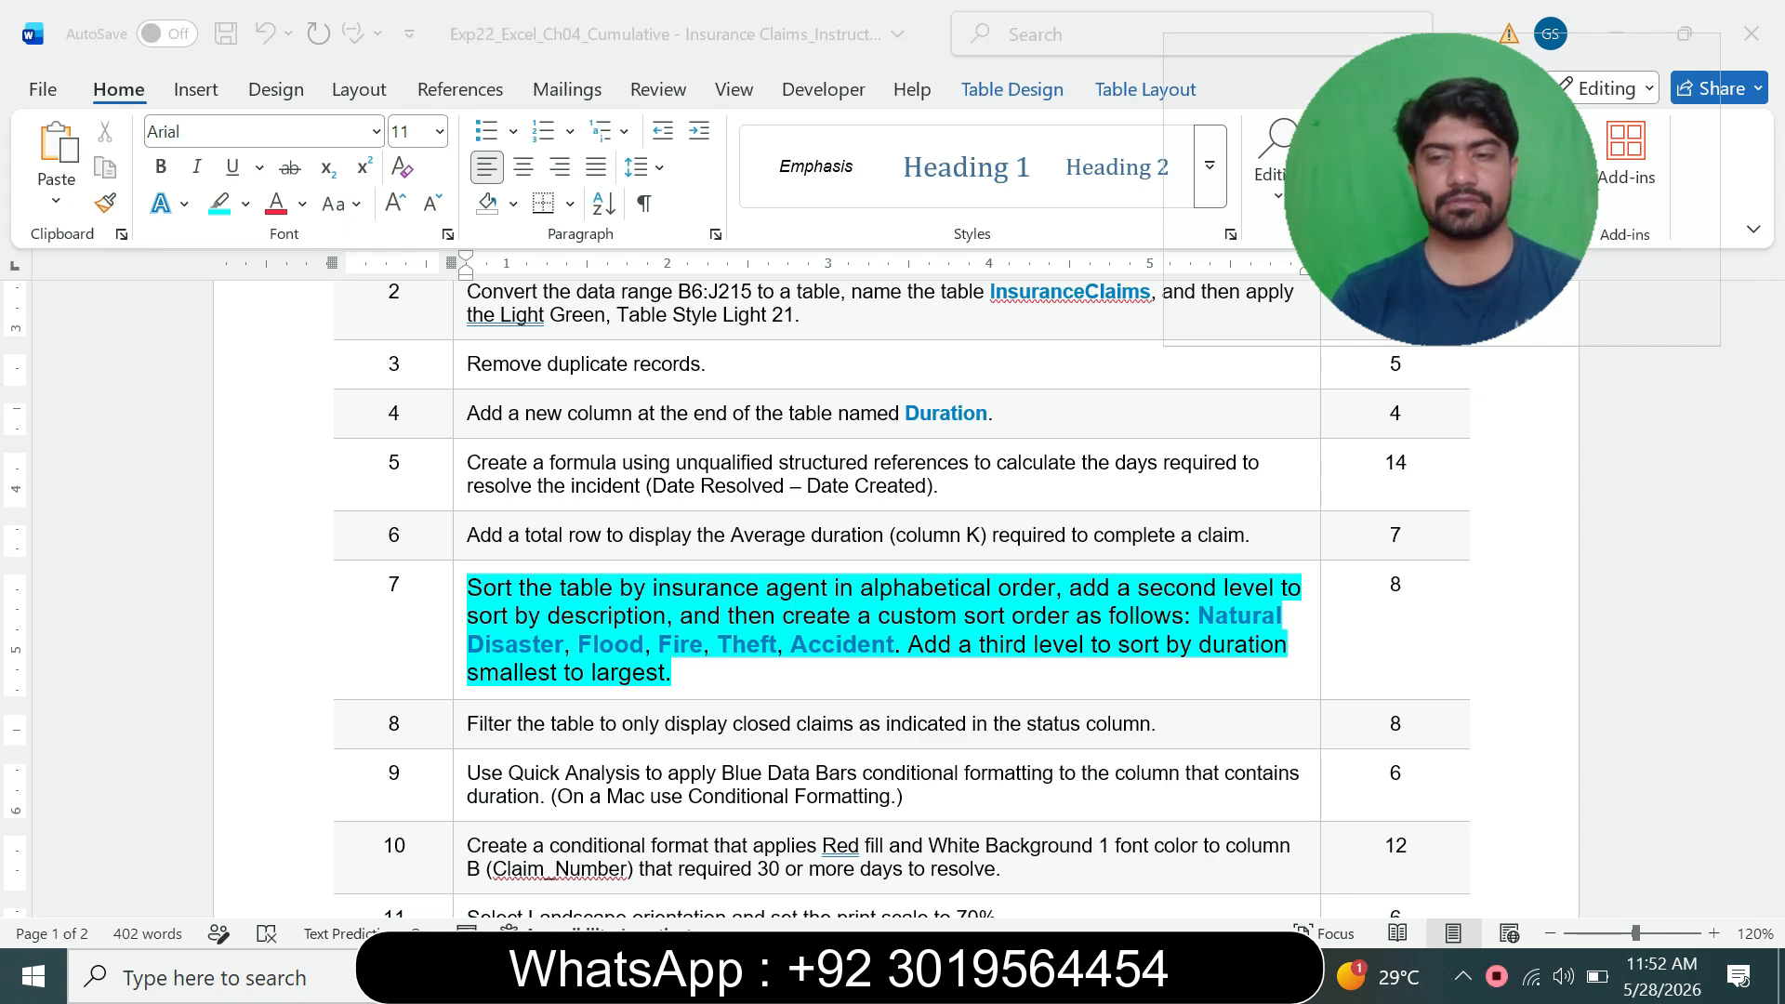
{"action": "key", "text": "alt+Tab"}
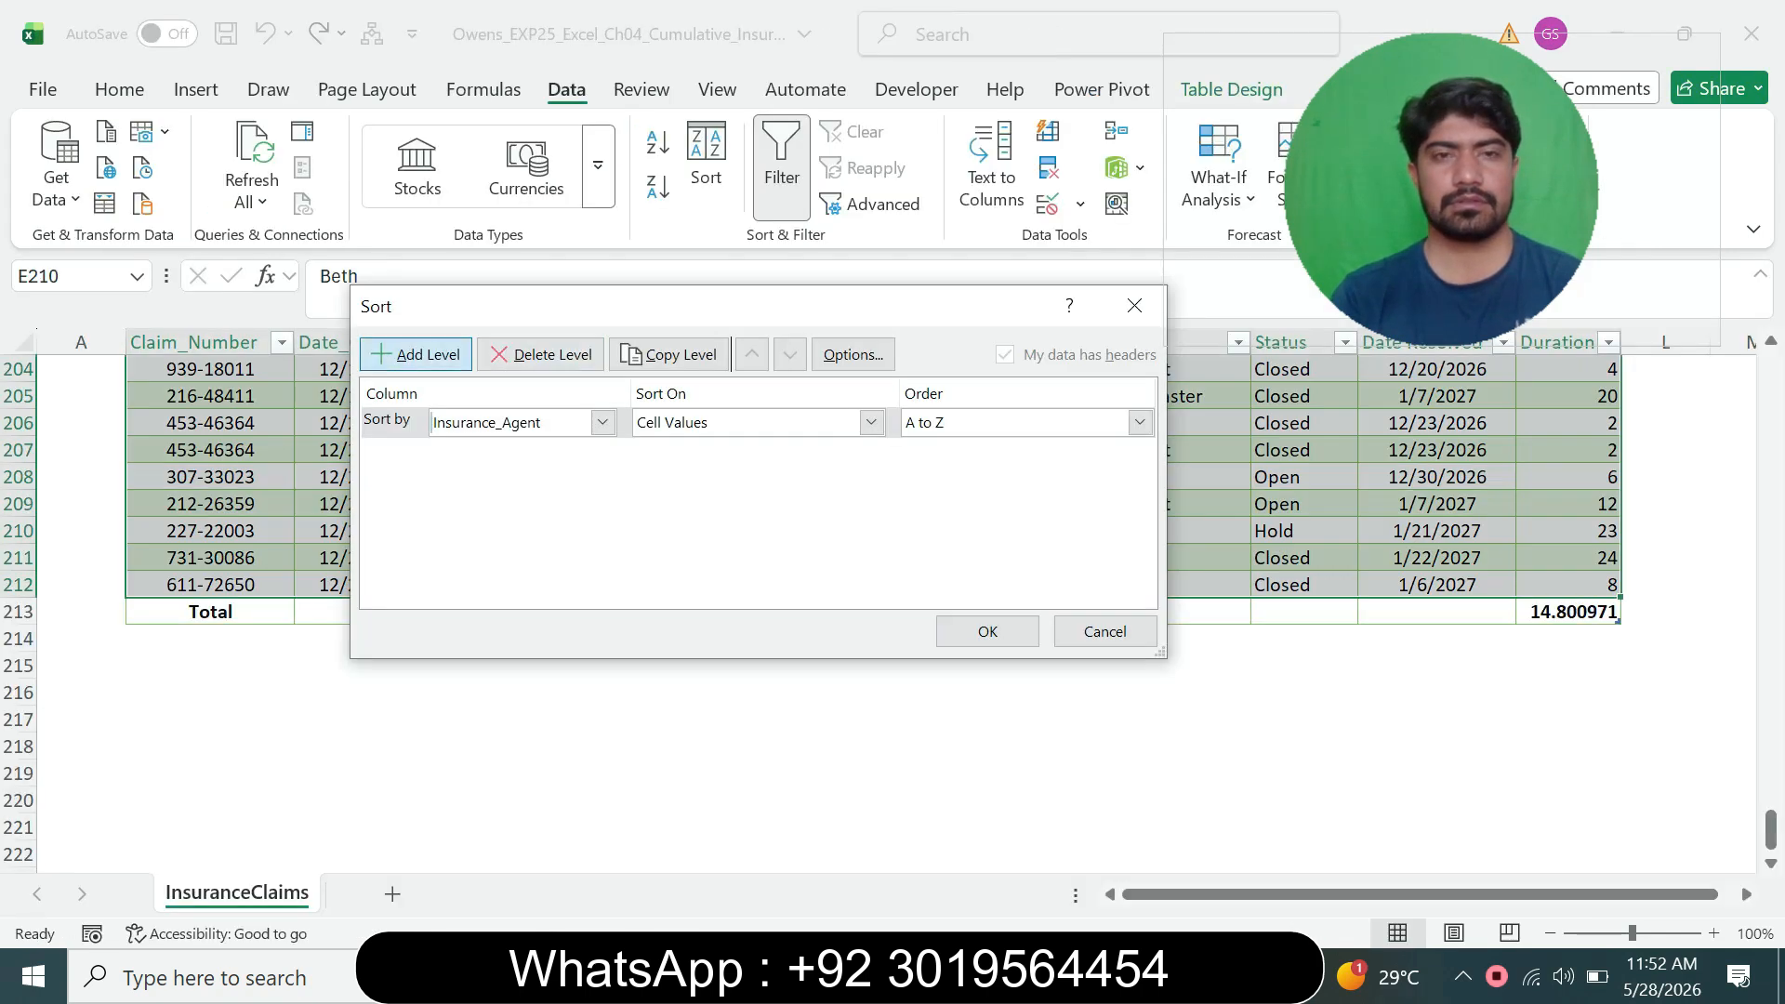
{"action": "left_click", "coordinate": [415, 354]}
{"action": "key", "text": "alt+Tab"}
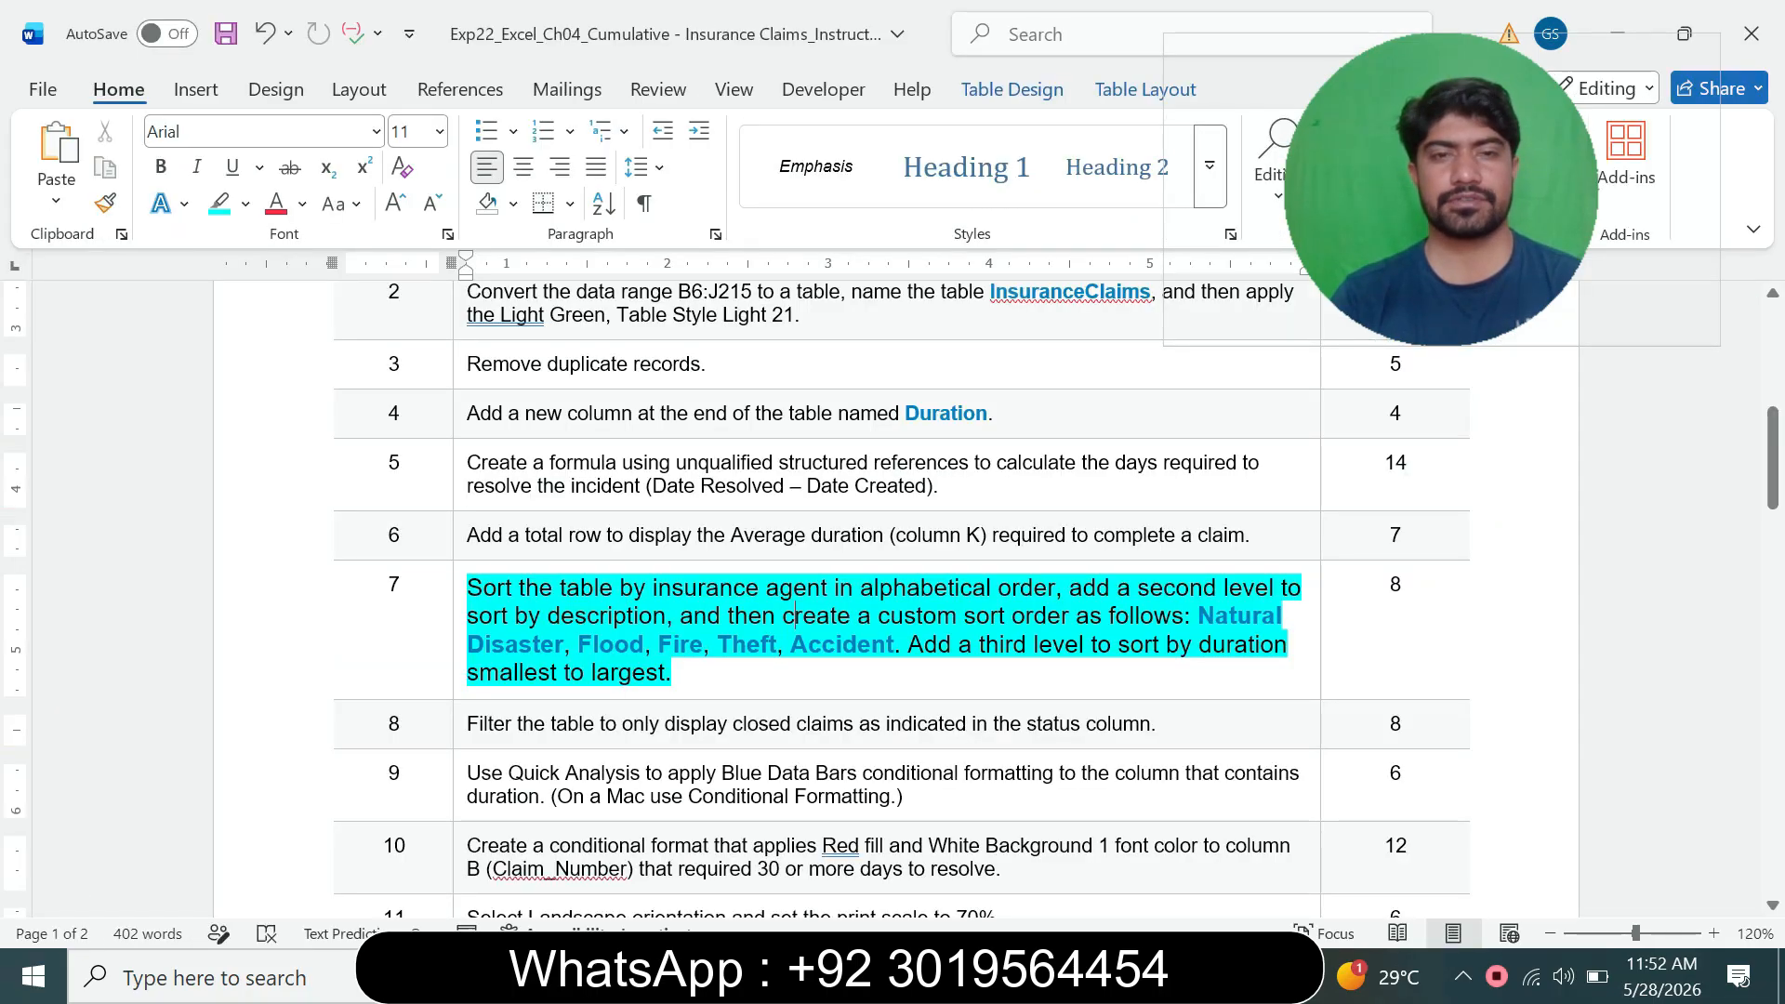
{"action": "key", "text": "alt+Tab"}
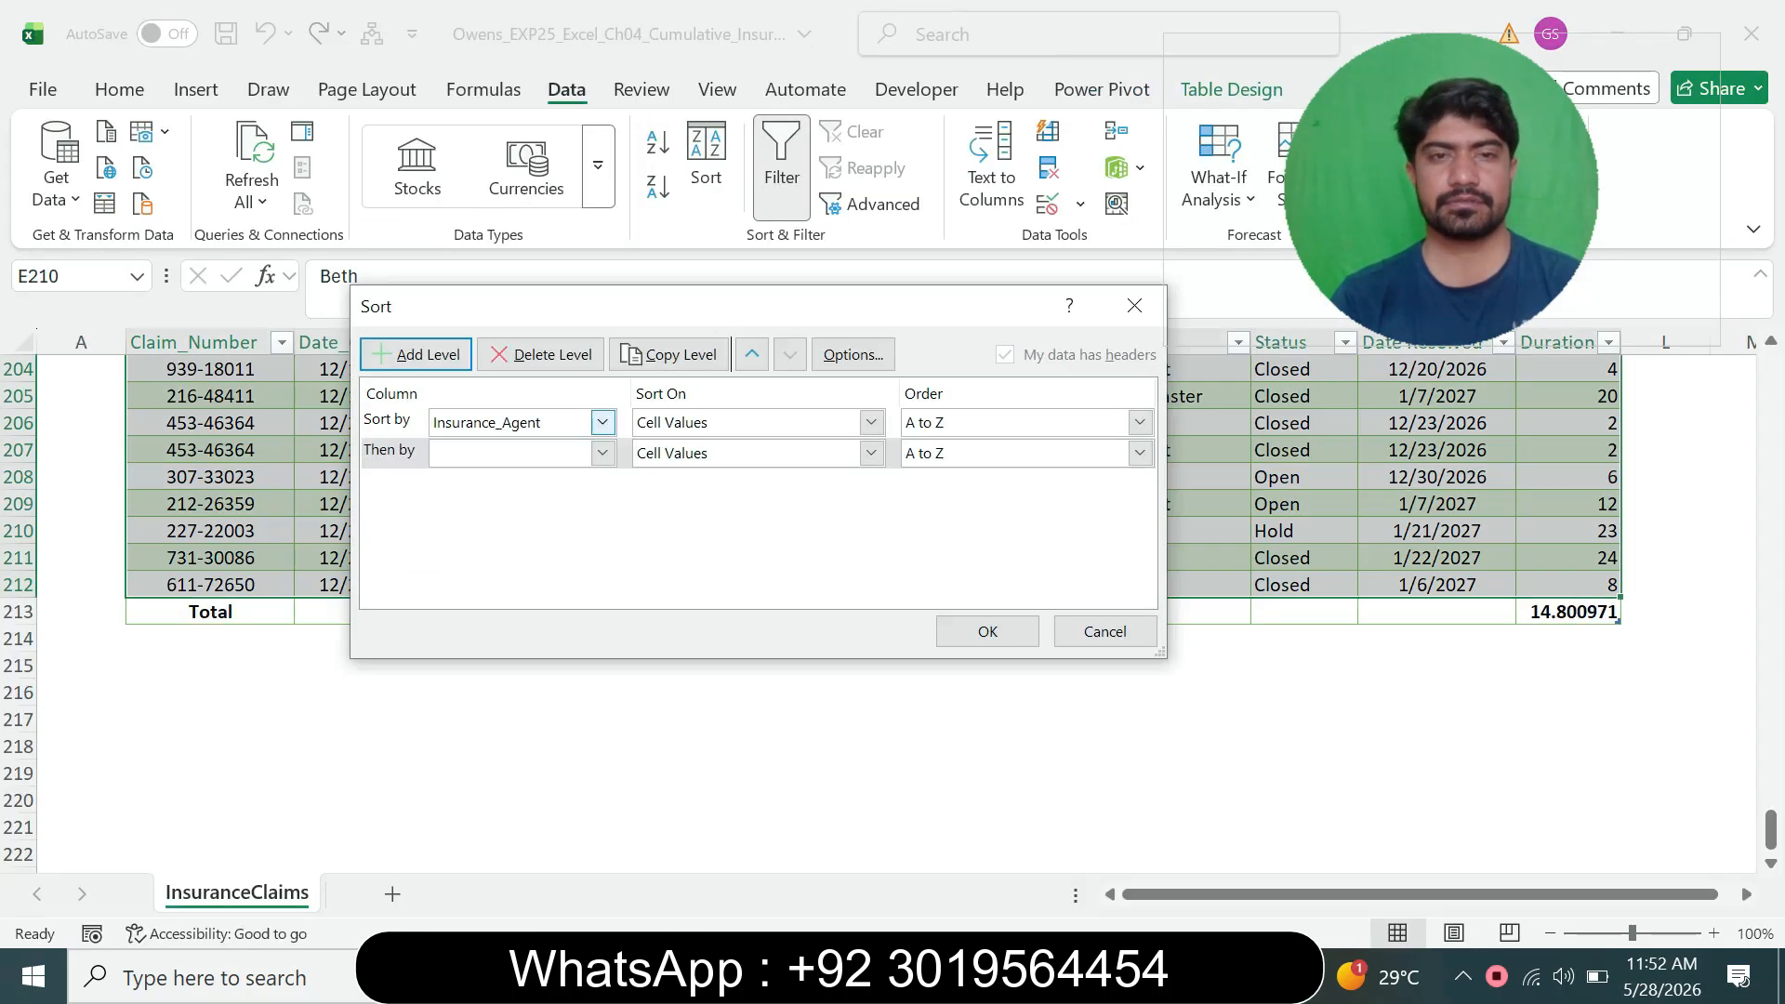
{"action": "left_click", "coordinate": [602, 453]}
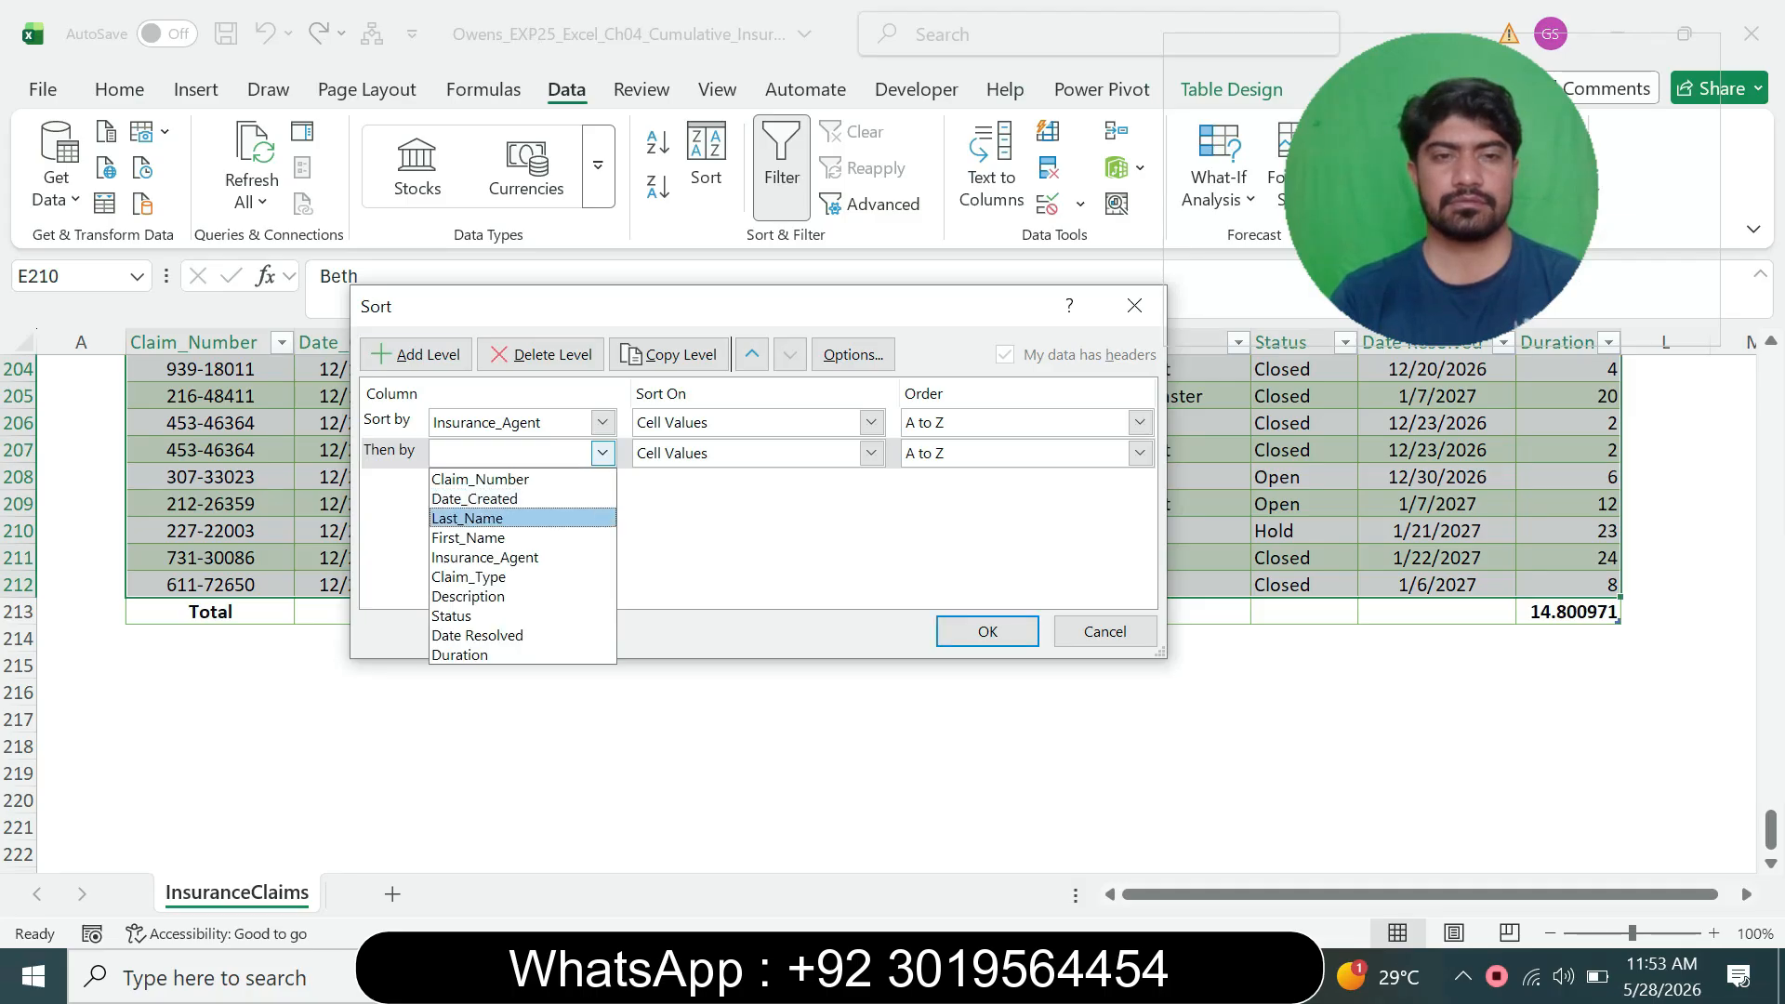
{"action": "left_click", "coordinate": [468, 596]}
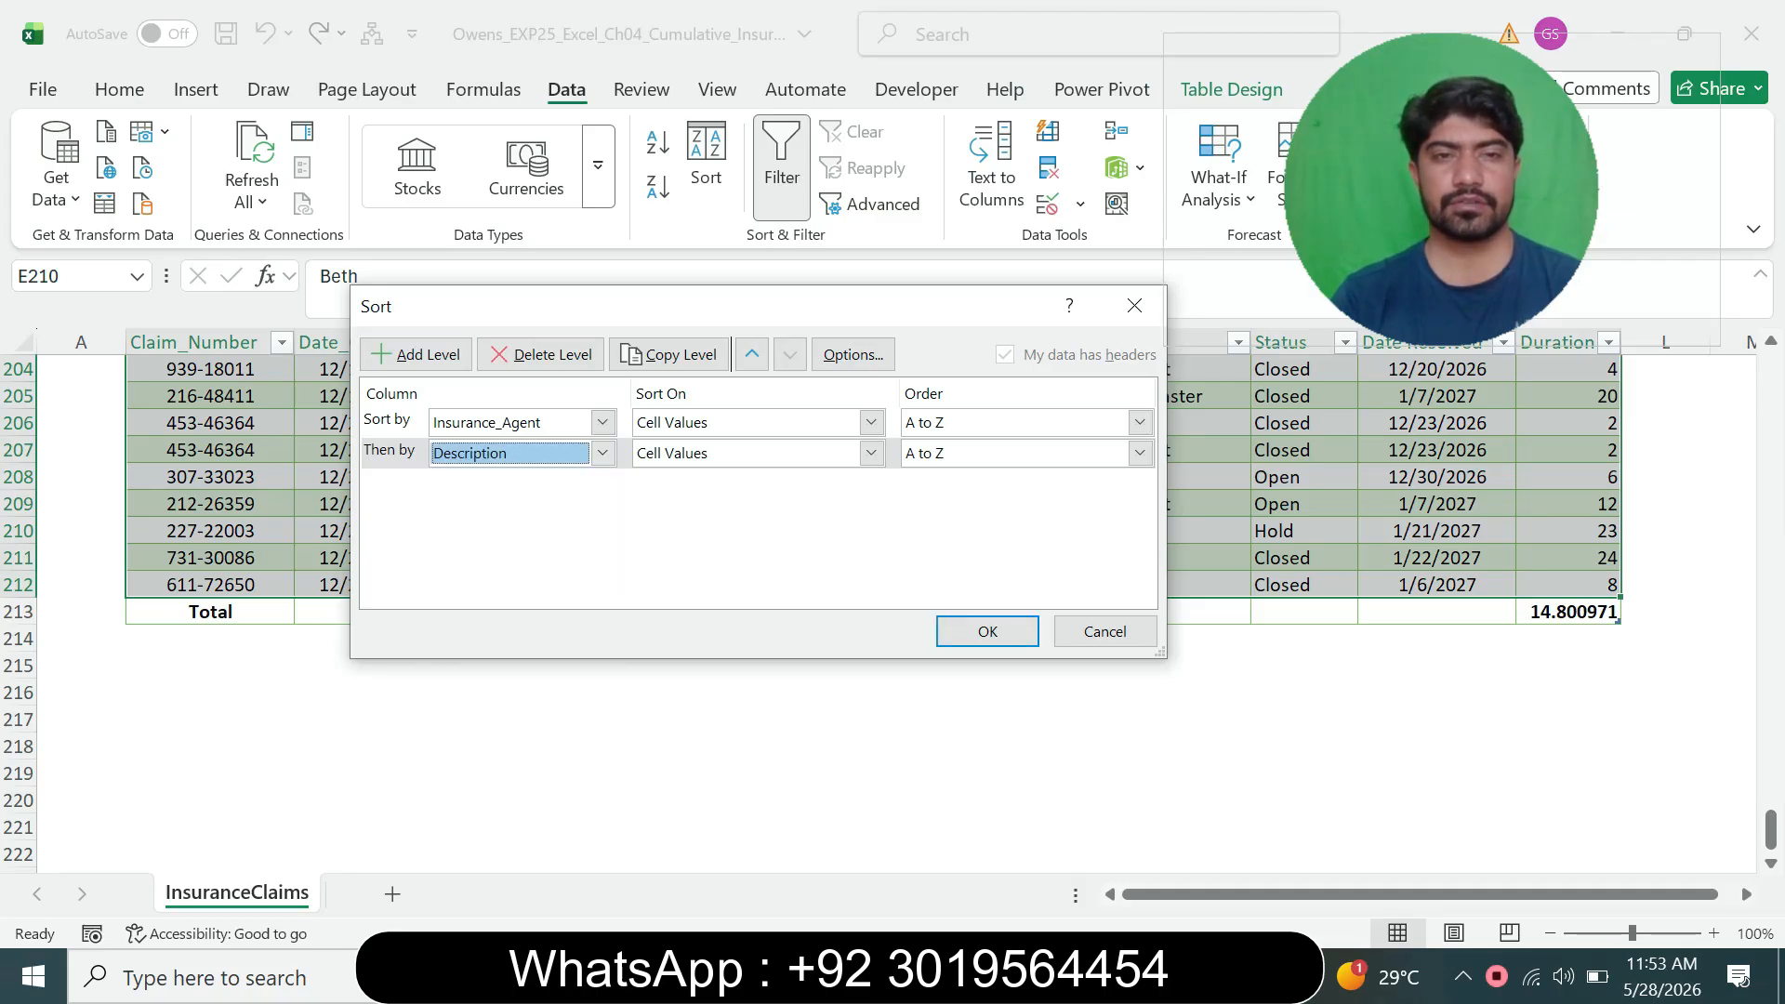
- Copy "Natural Disaster" from Word's step 7 and enter it in Excel as the first entry of a new custom list for the Description order
{"action": "key", "text": "alt+Tab"}
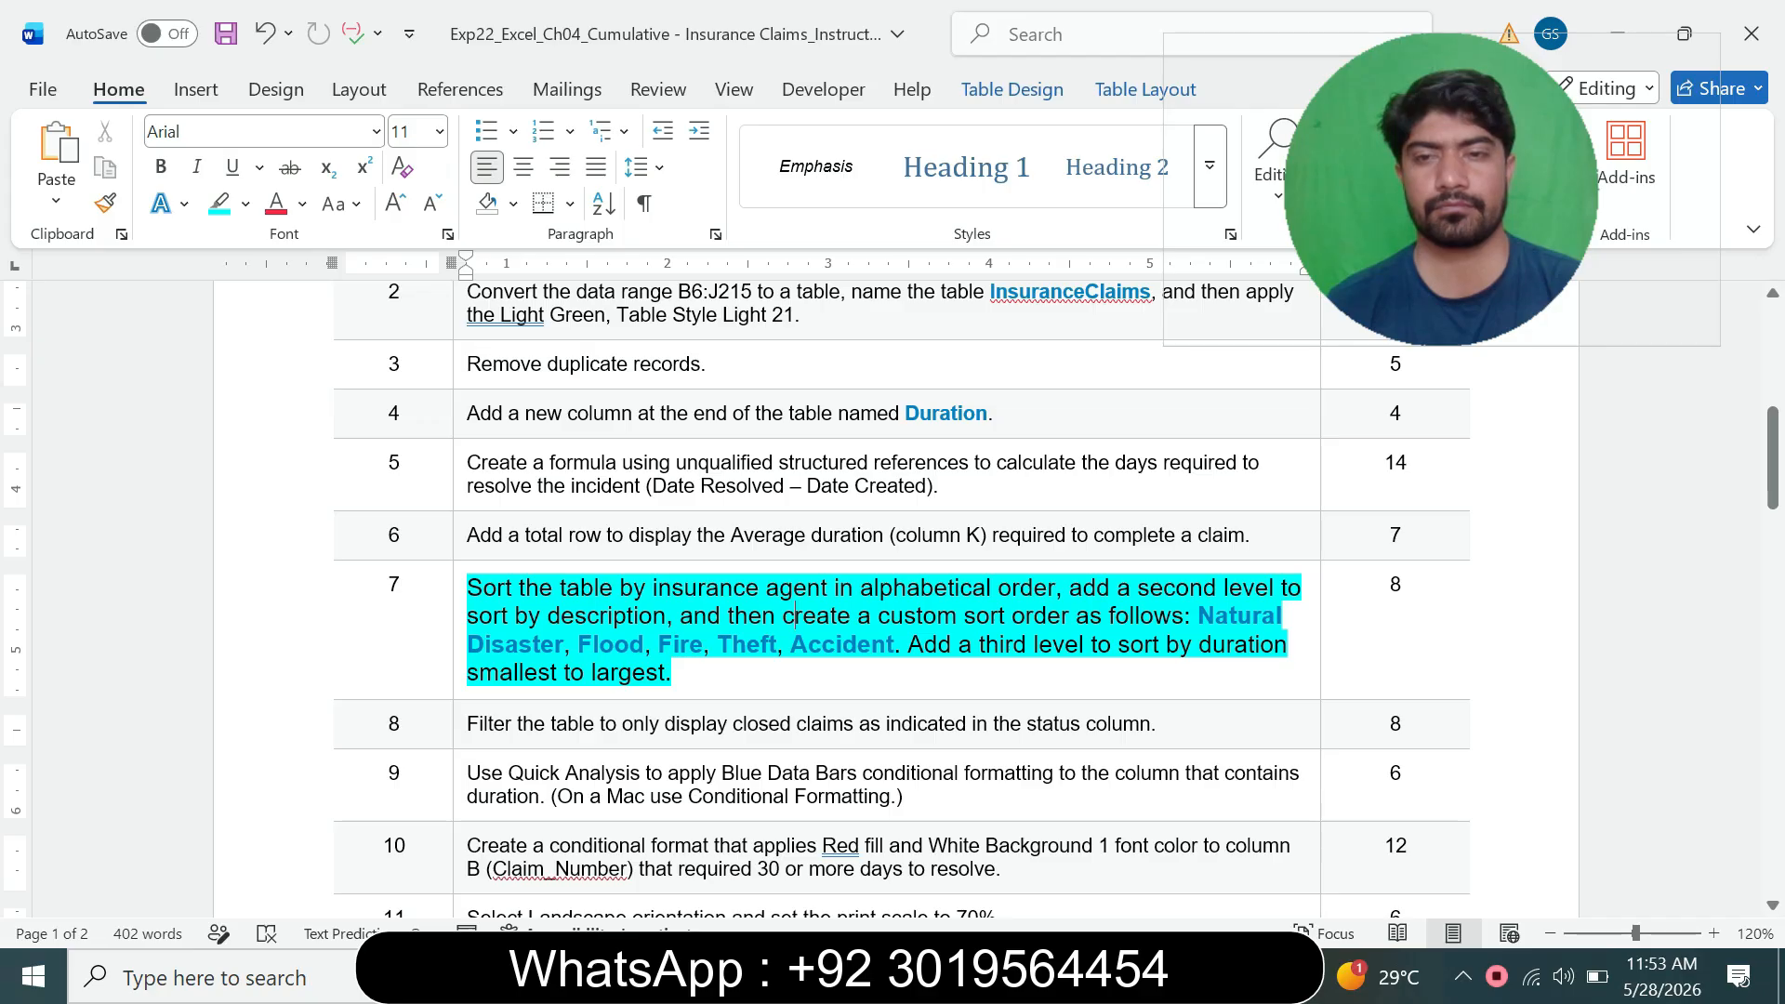
{"action": "left_click_drag", "start_coordinate": [1283, 616], "coordinate": [564, 645]}
{"action": "key", "text": "ctrl+c"}
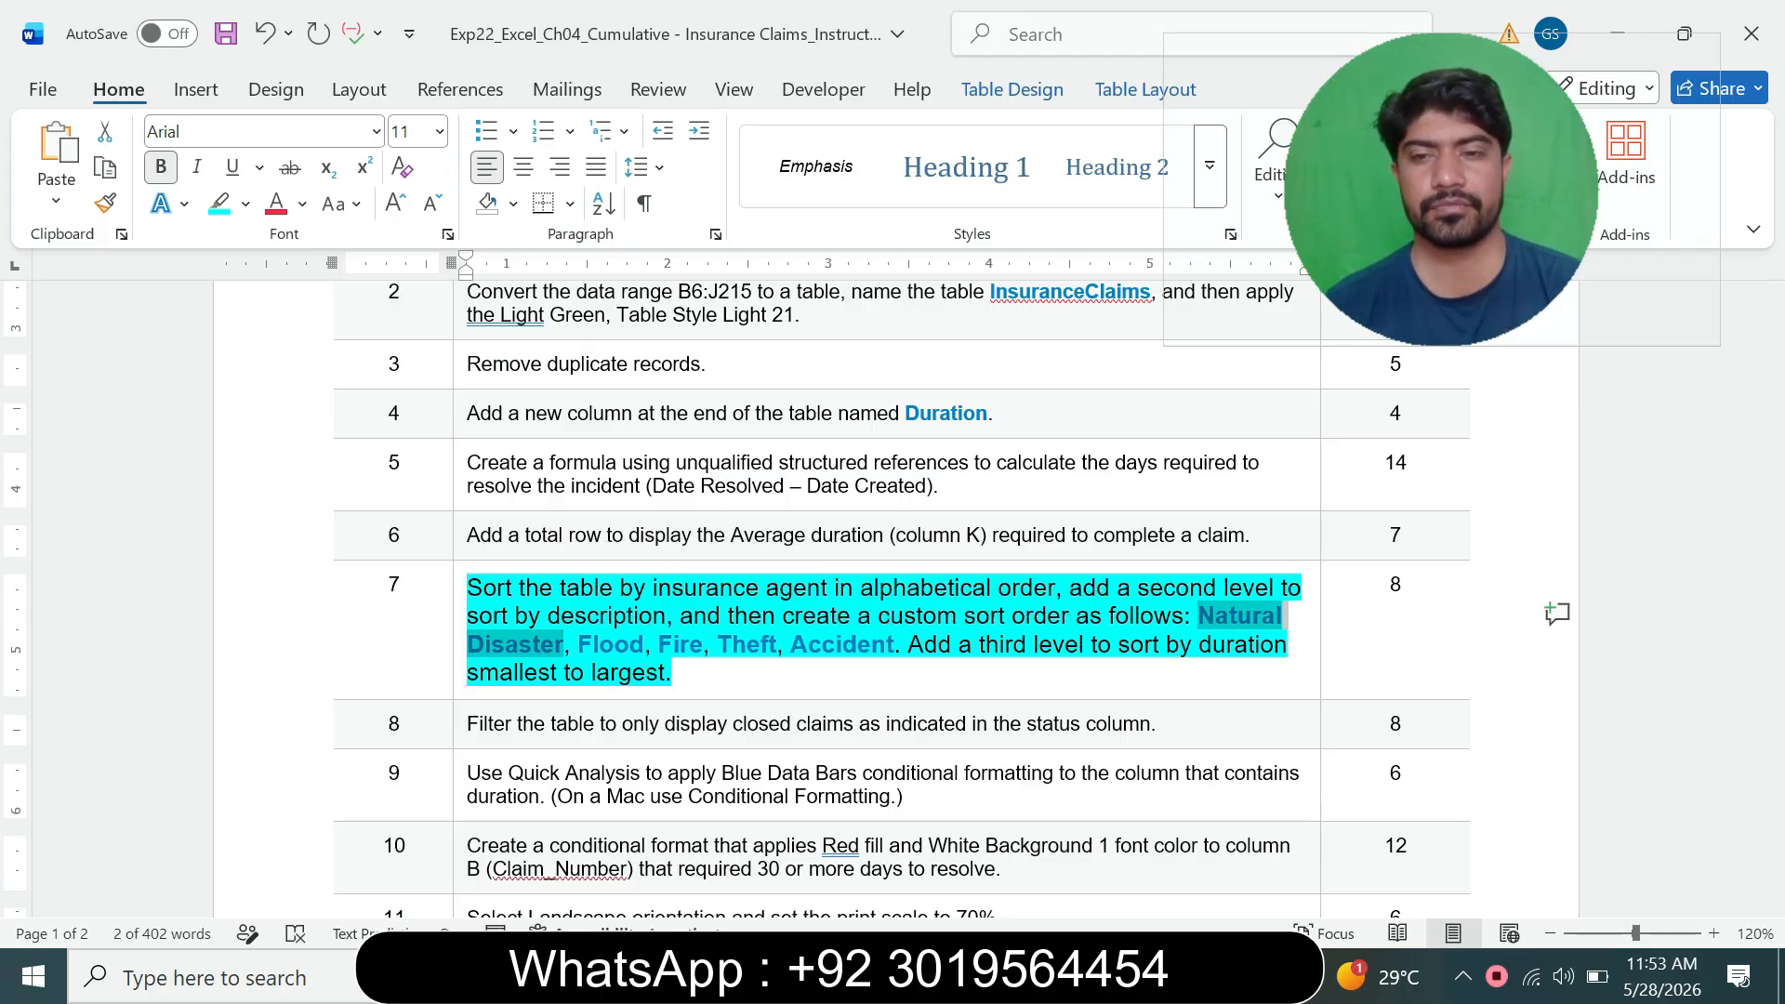
{"action": "key", "text": "alt+Tab"}
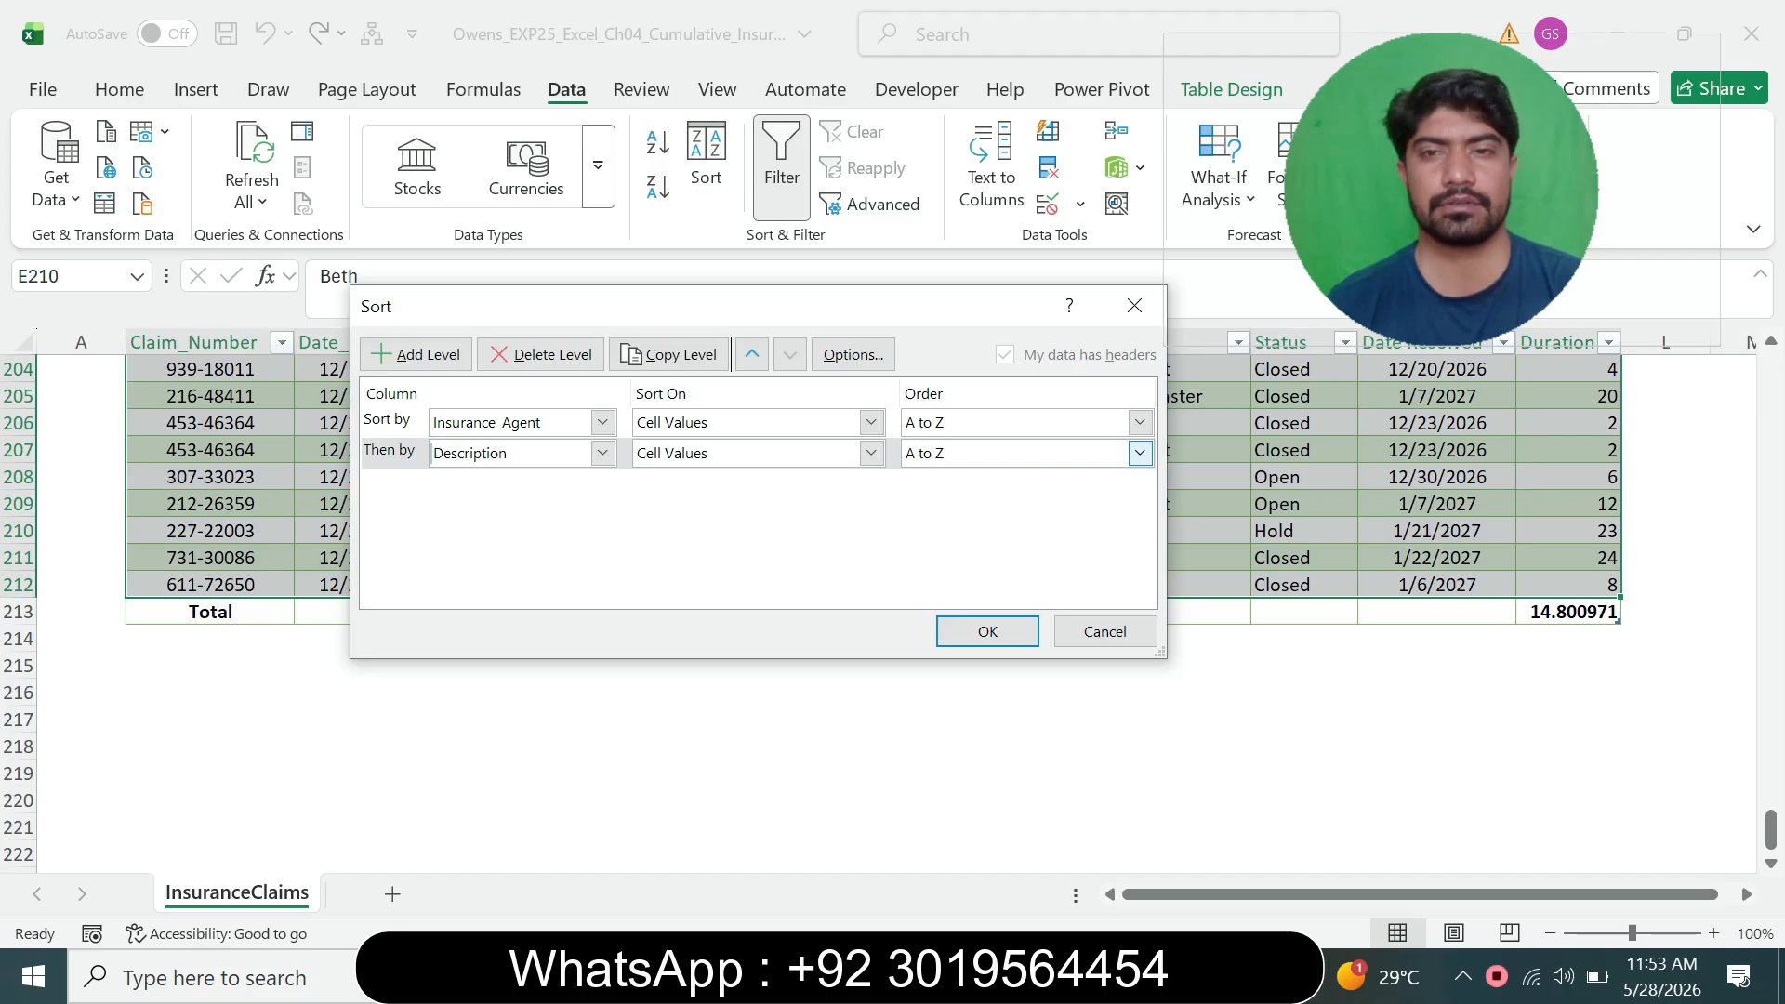
{"action": "left_click", "coordinate": [1139, 453]}
{"action": "left_click", "coordinate": [1028, 518]}
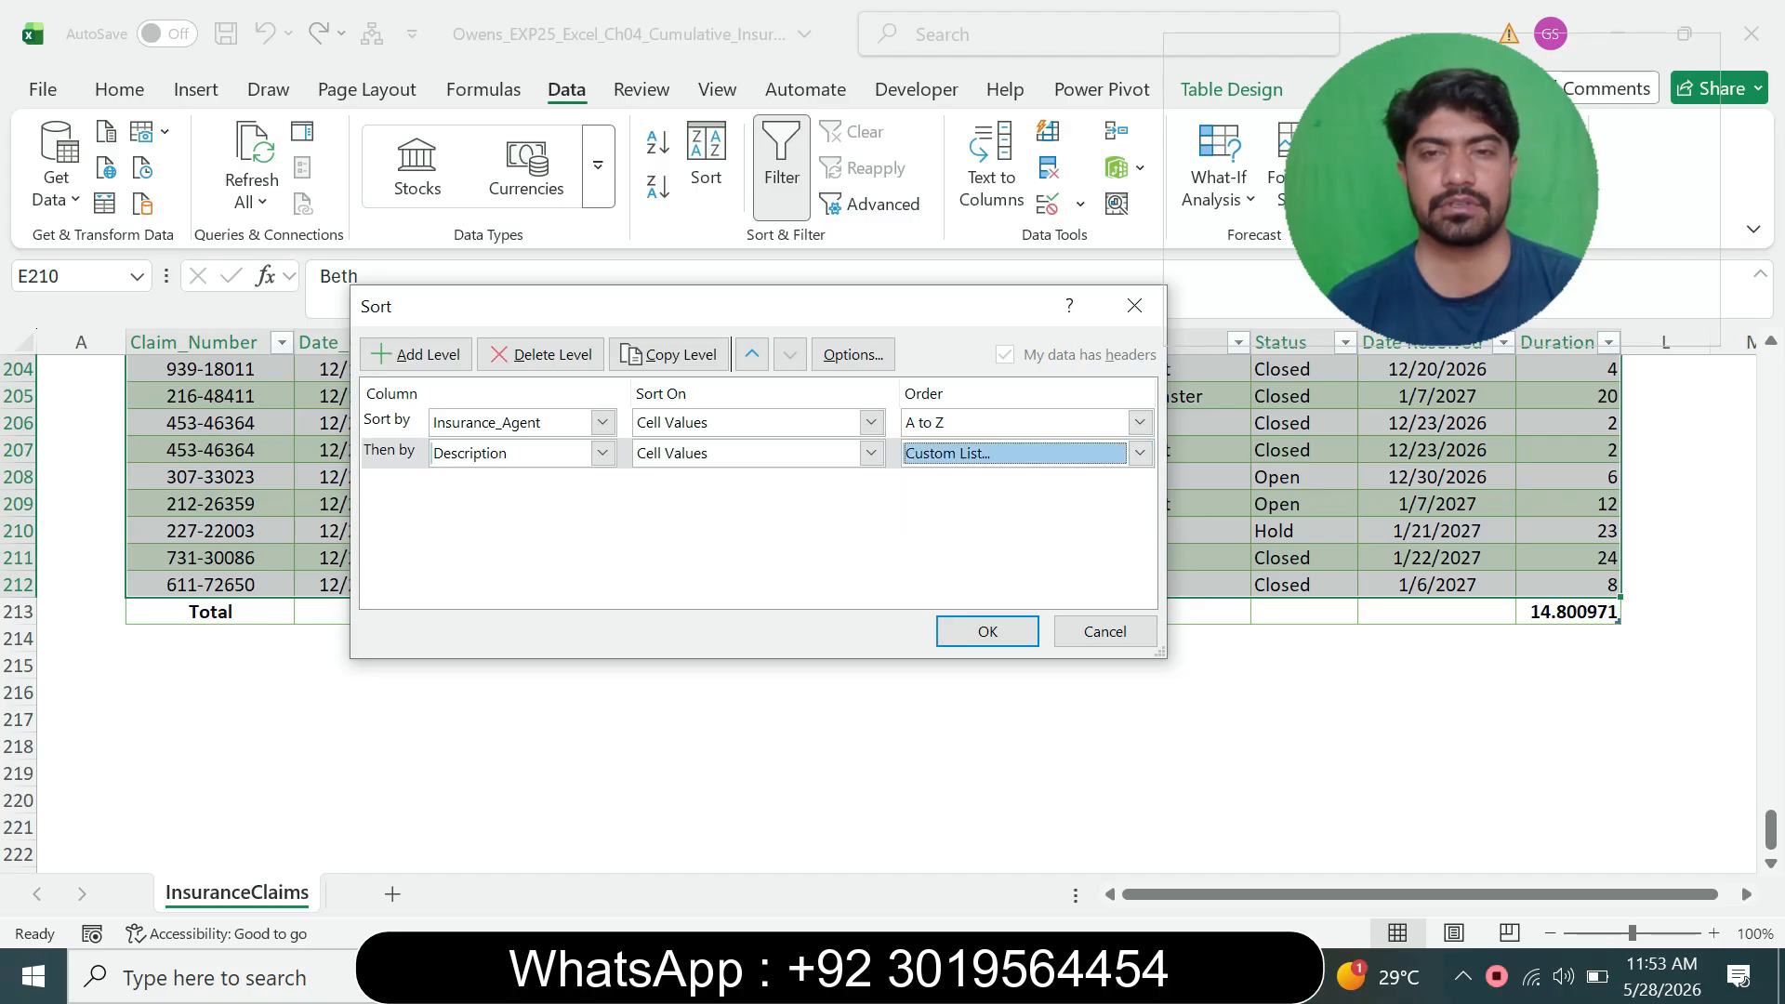
{"action": "left_click", "coordinate": [1422, 223]}
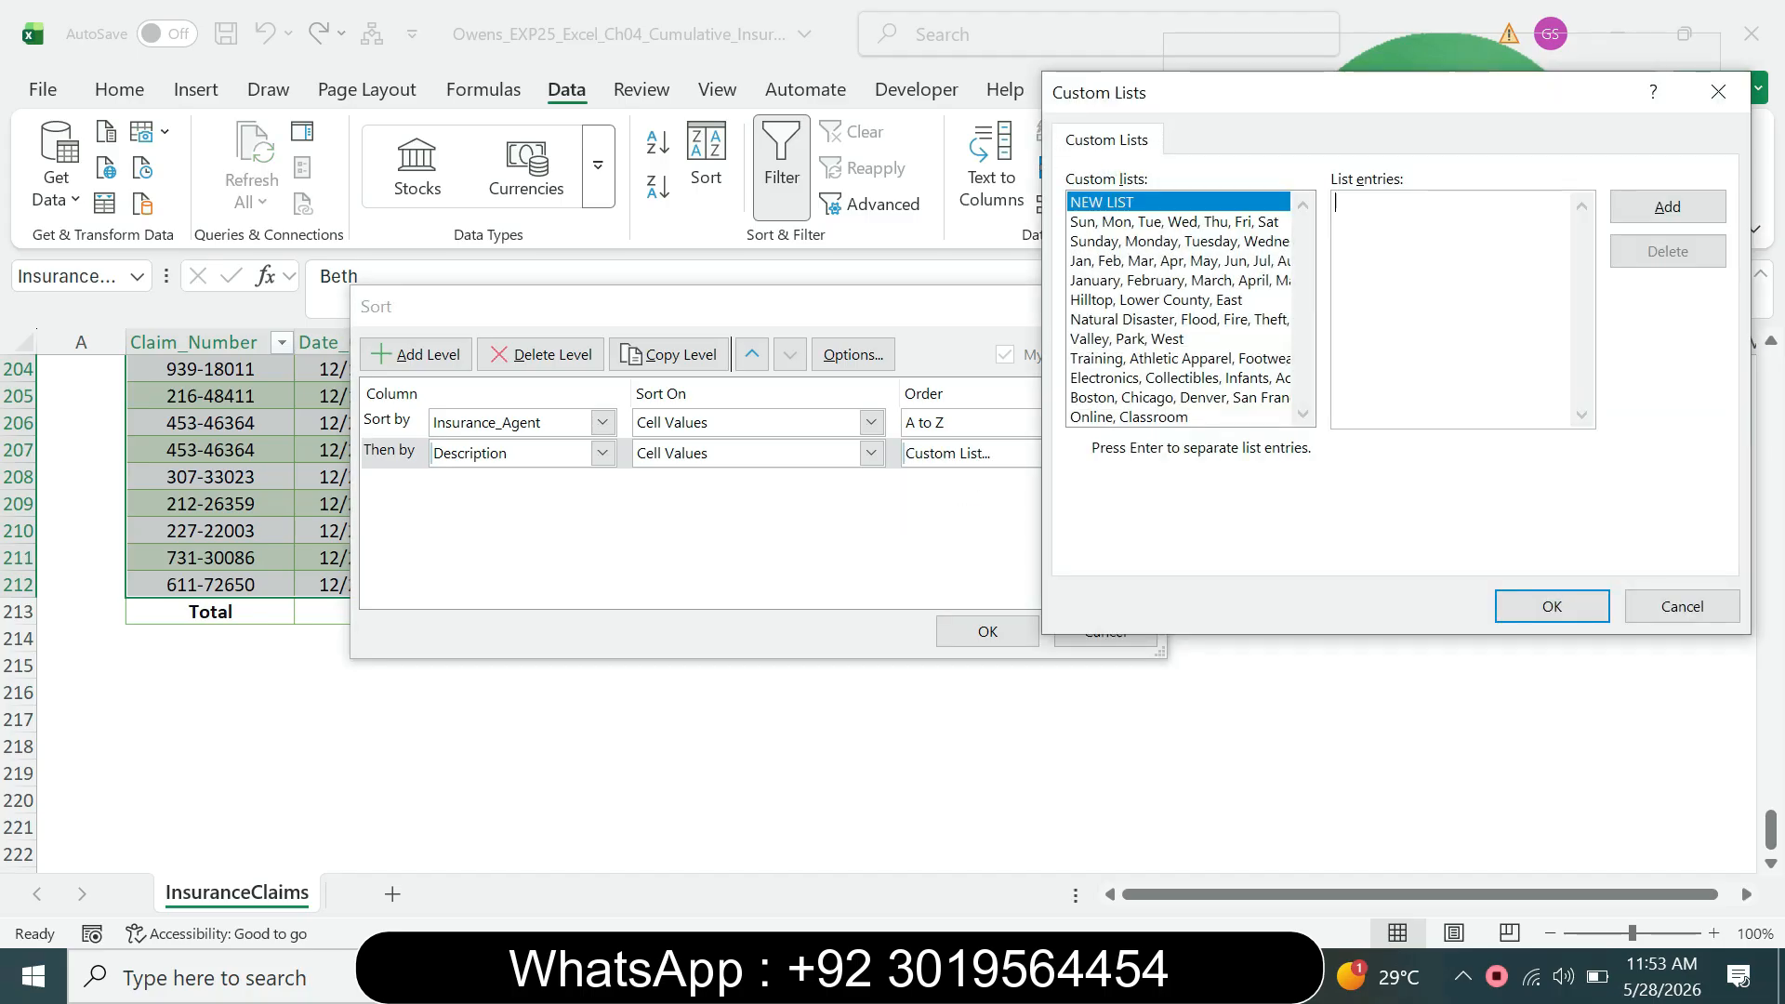
{"action": "key", "text": "ctrl+v"}
{"action": "left_click_drag", "start_coordinate": [1318, 109], "coordinate": [779, 193]}
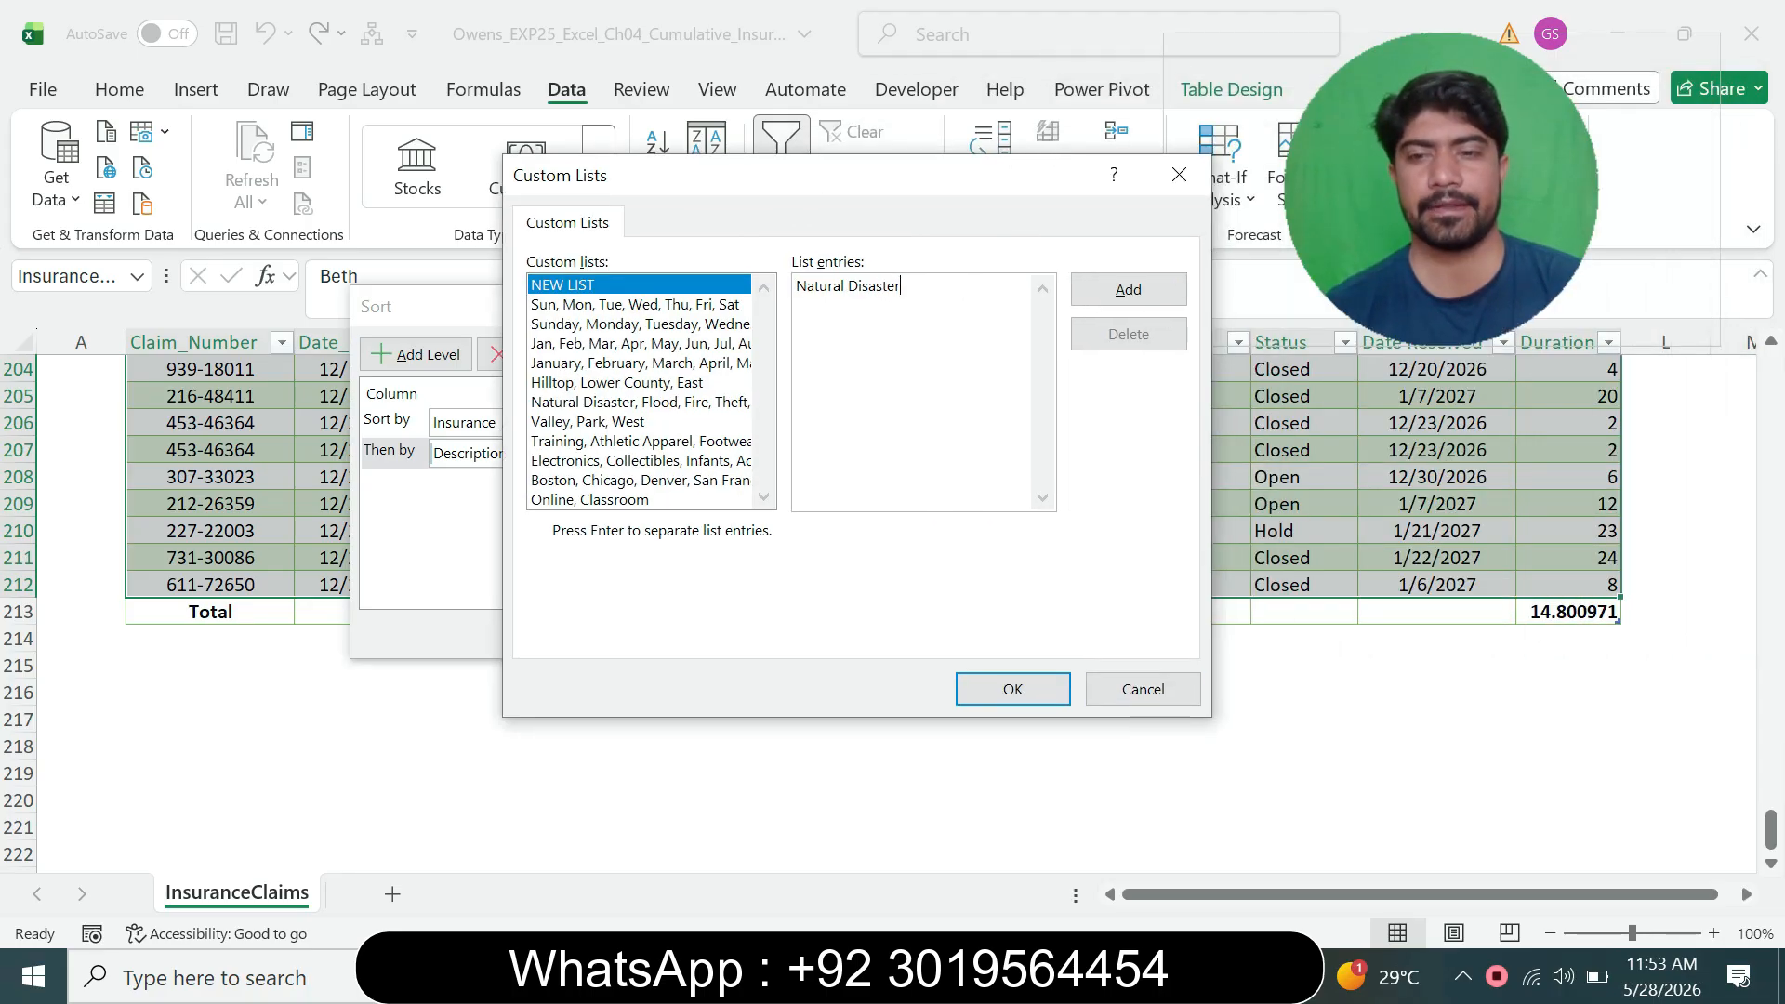
- Copy "Flood" from Word's step 7 and enter it in Excel as the second entry of the new custom list
{"action": "key", "text": "alt+Tab"}
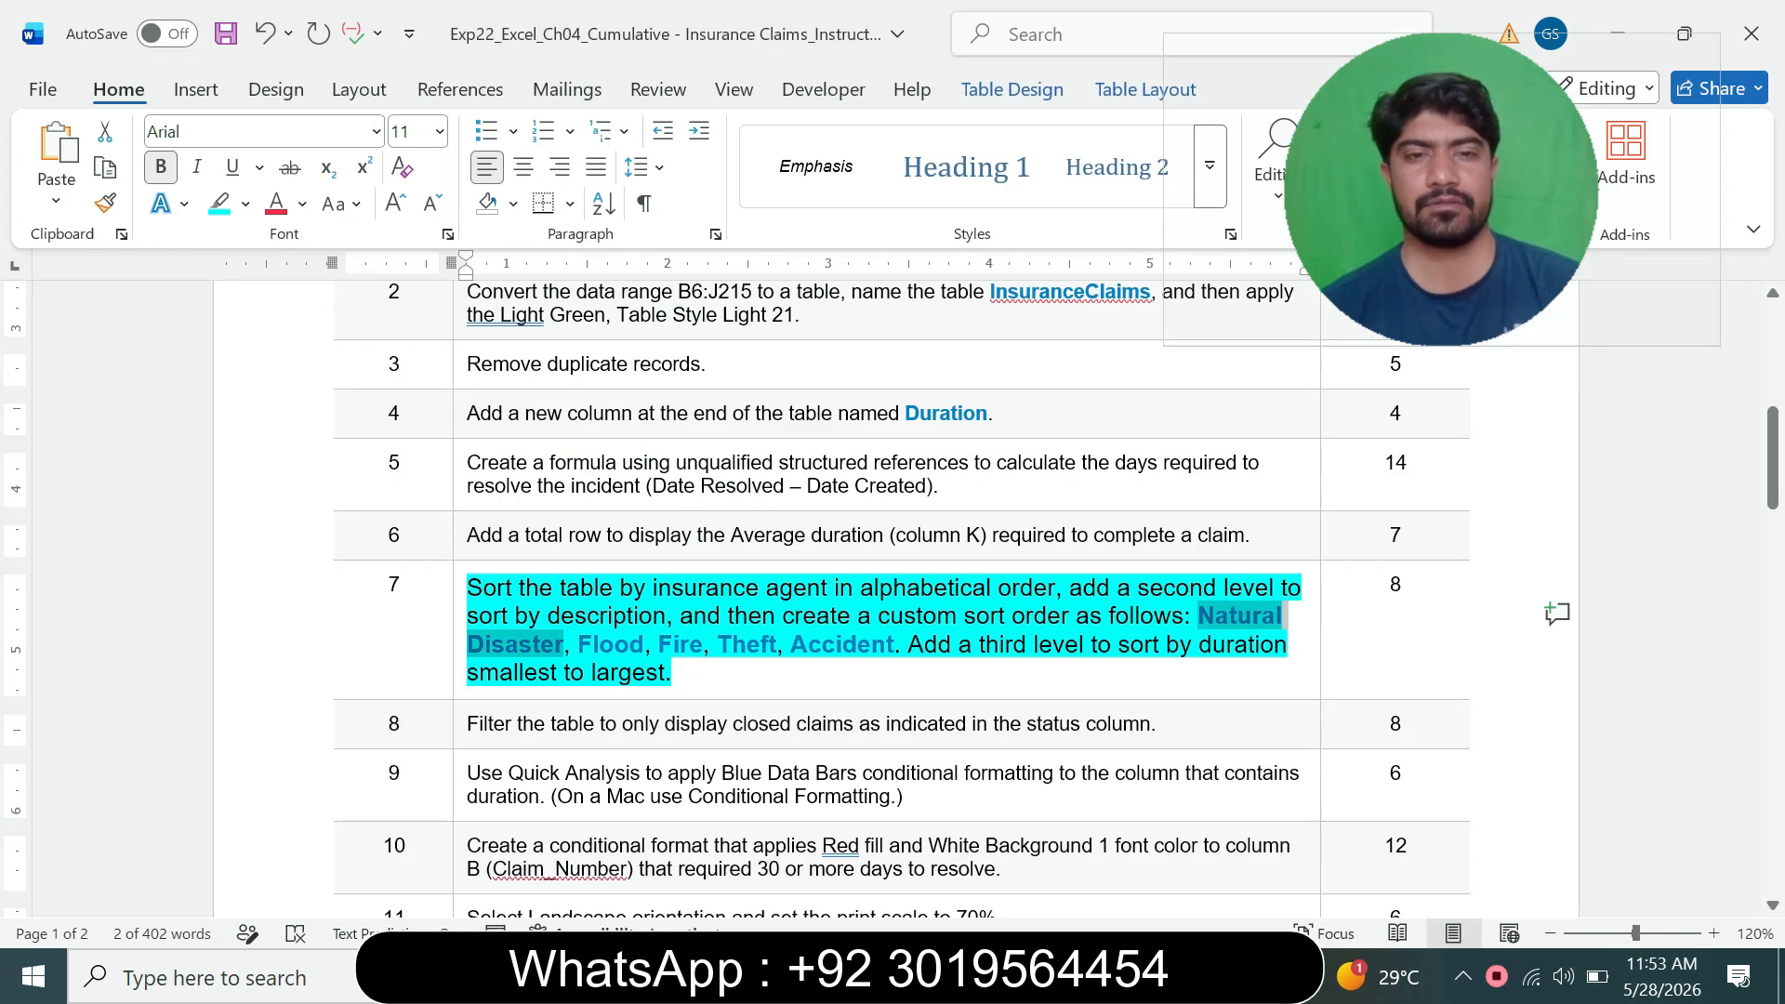
{"action": "left_click", "coordinate": [609, 644]}
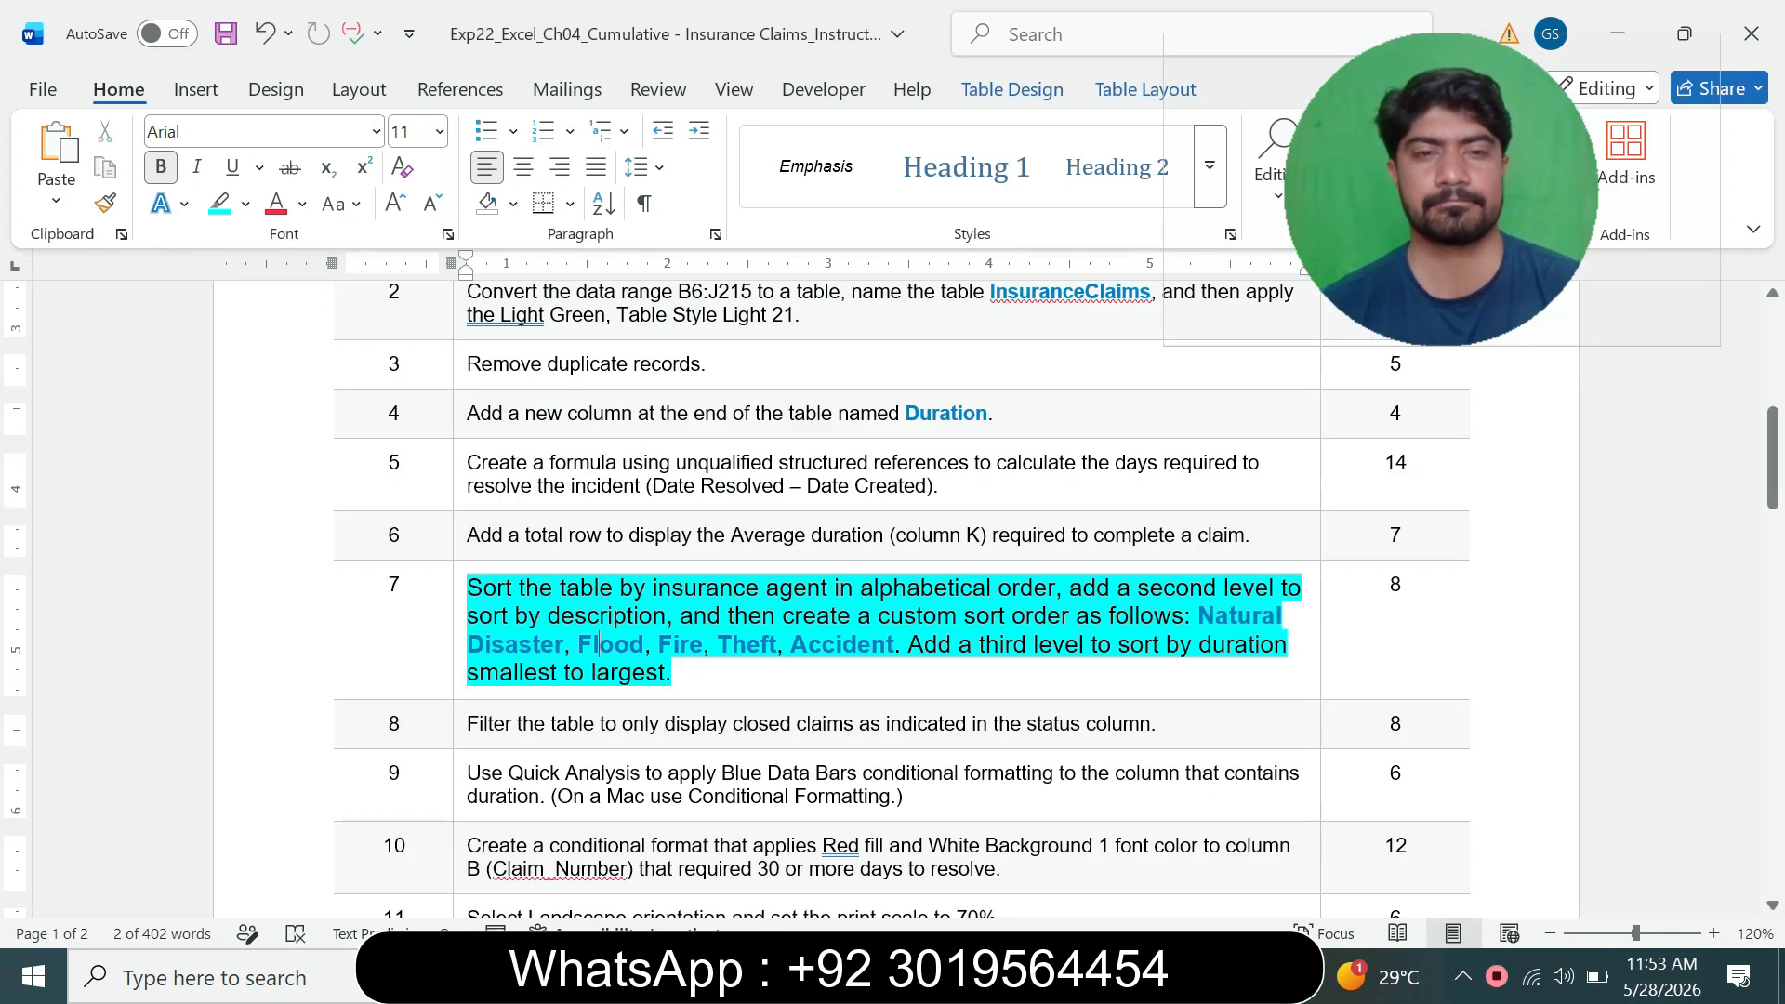
{"action": "triple_click", "coordinate": [610, 644]}
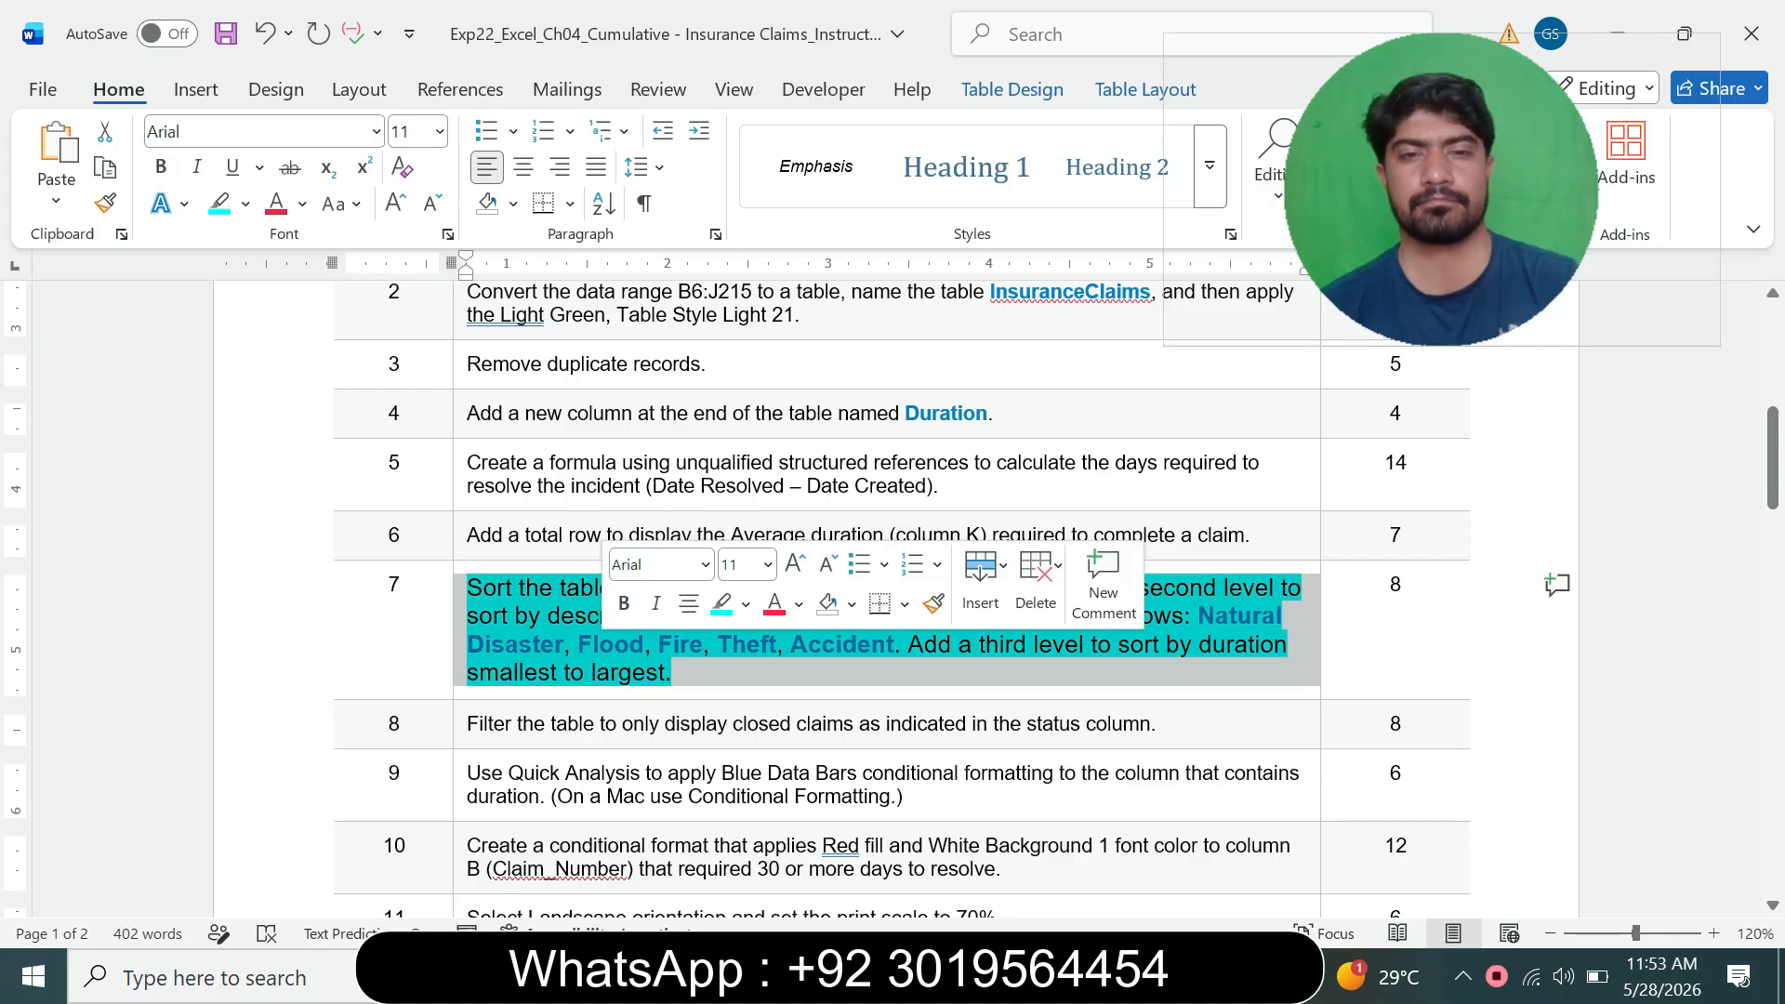
{"action": "double_click", "coordinate": [609, 644]}
{"action": "key", "text": "ctrl+c"}
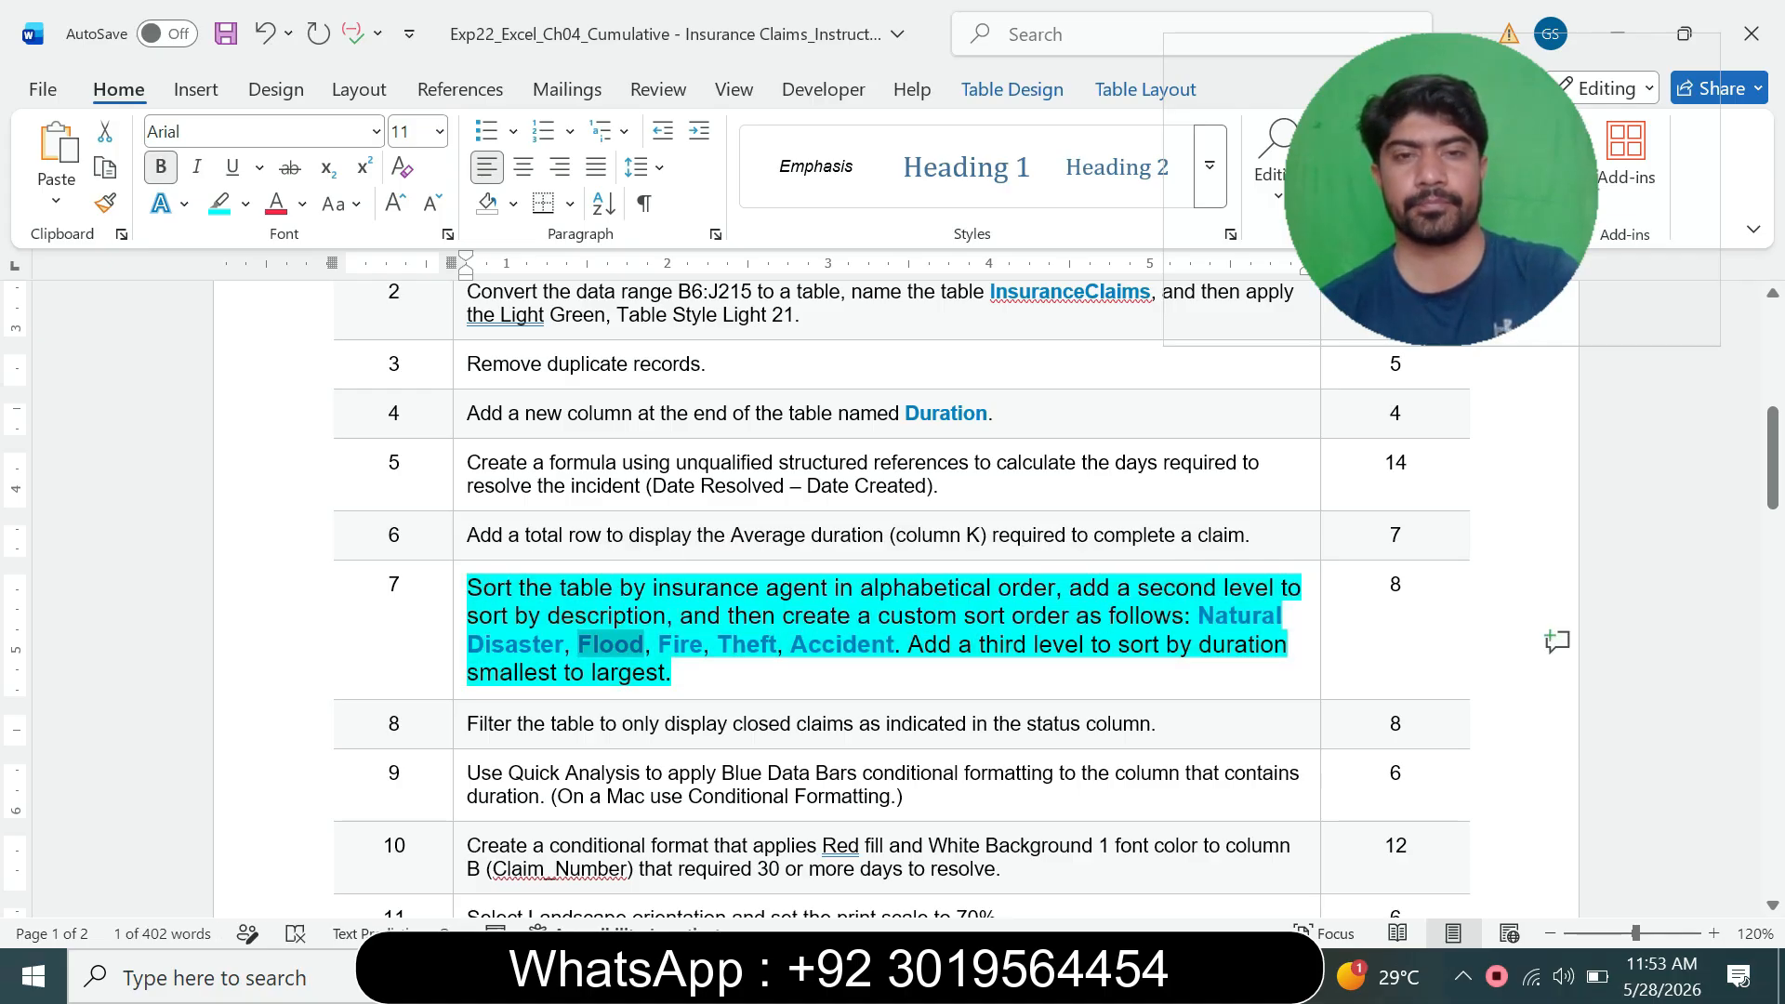
{"action": "key", "text": "alt+Tab"}
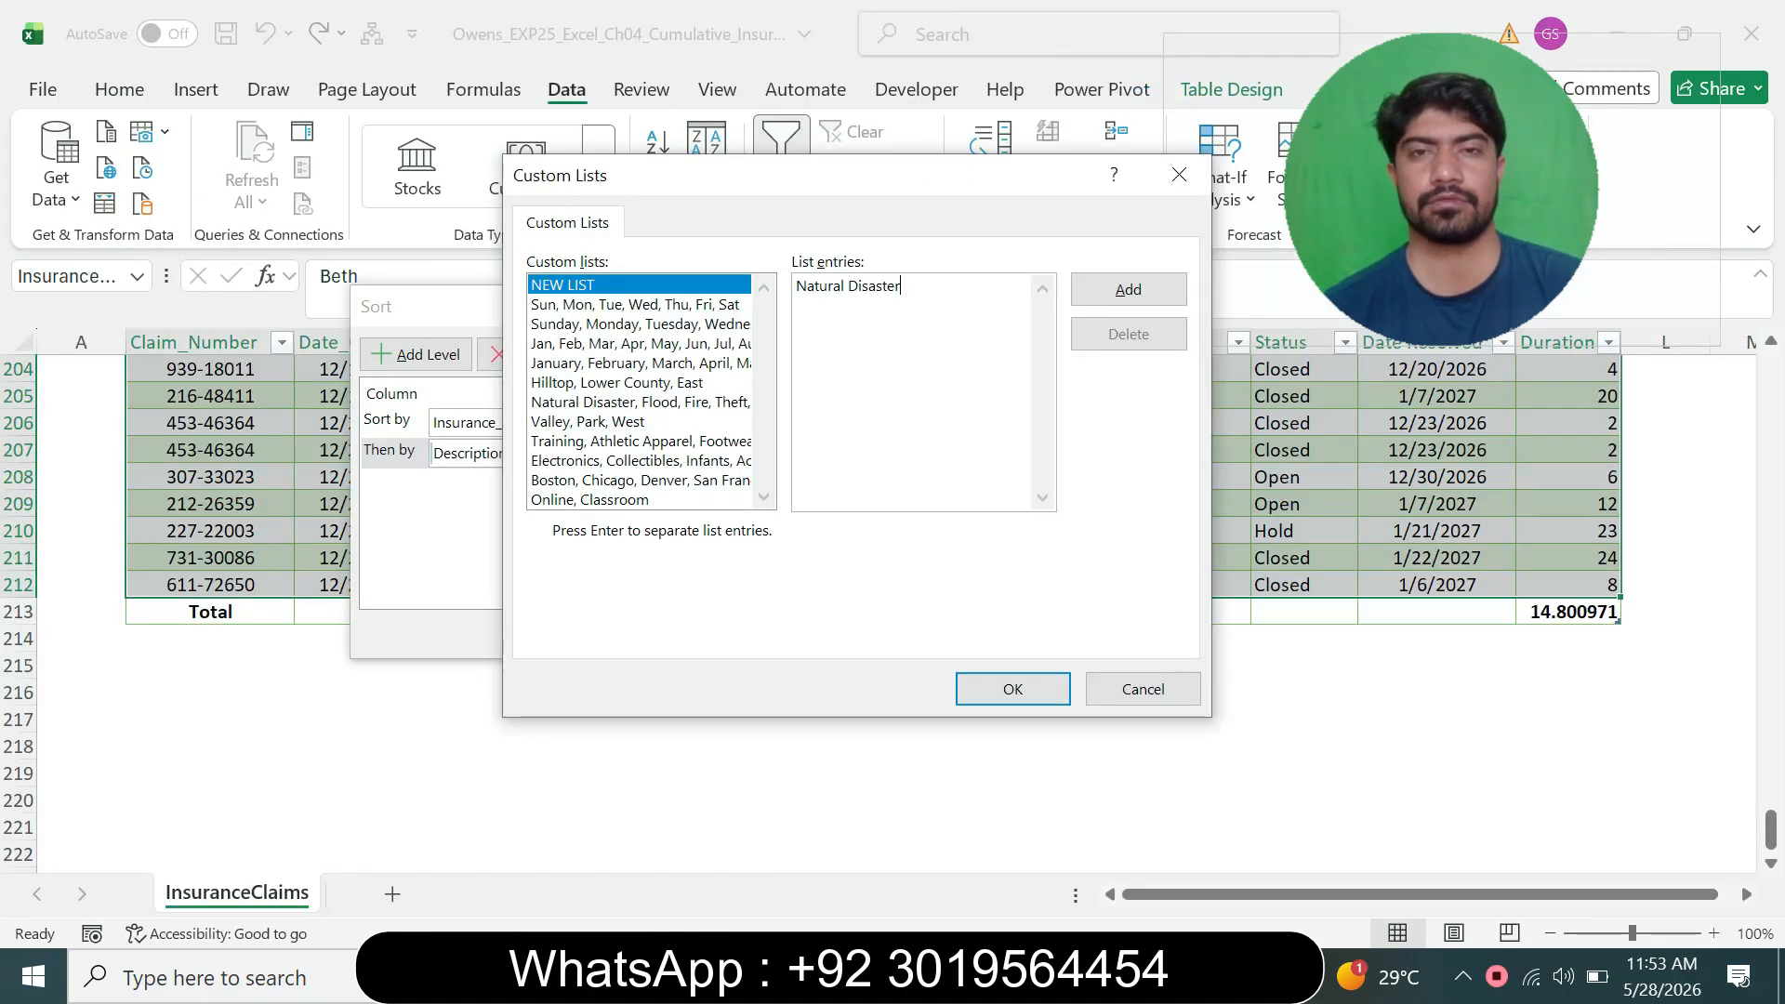
{"action": "key", "text": "Return"}
{"action": "key", "text": "ctrl+v"}
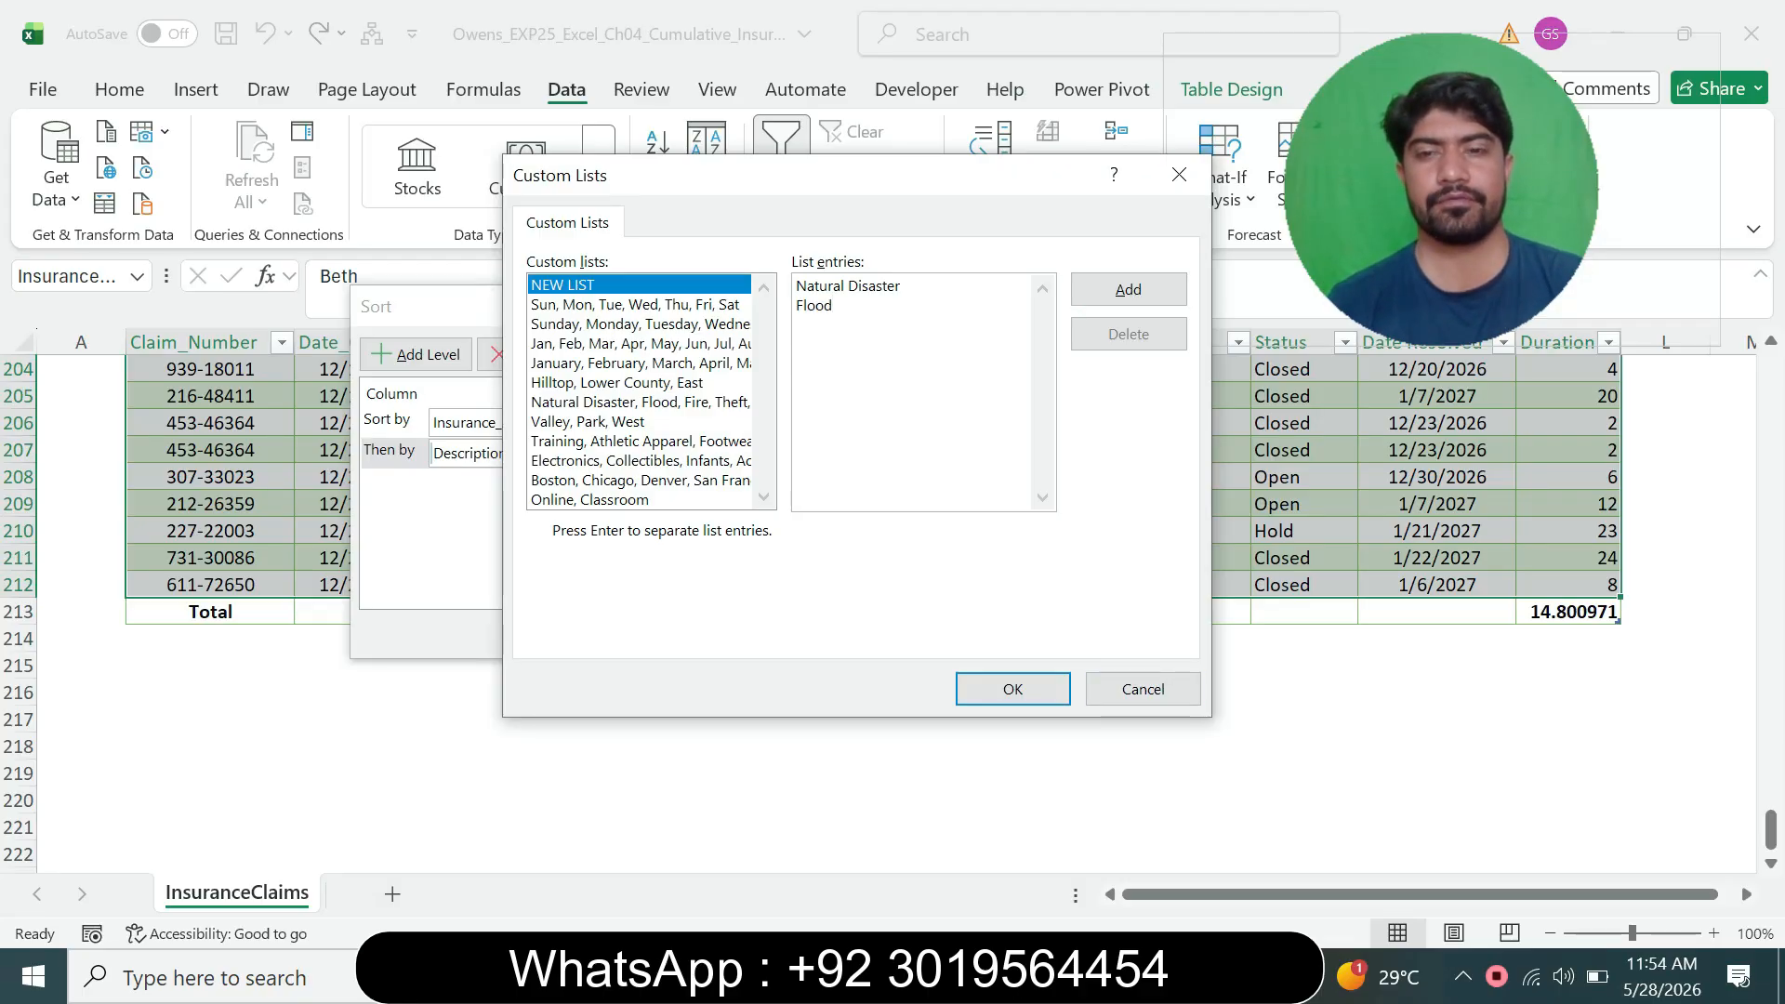
- Copy "Fire" from Word's step 7 and enter it in Excel as the third entry of the new custom list
{"action": "key", "text": "alt+Tab"}
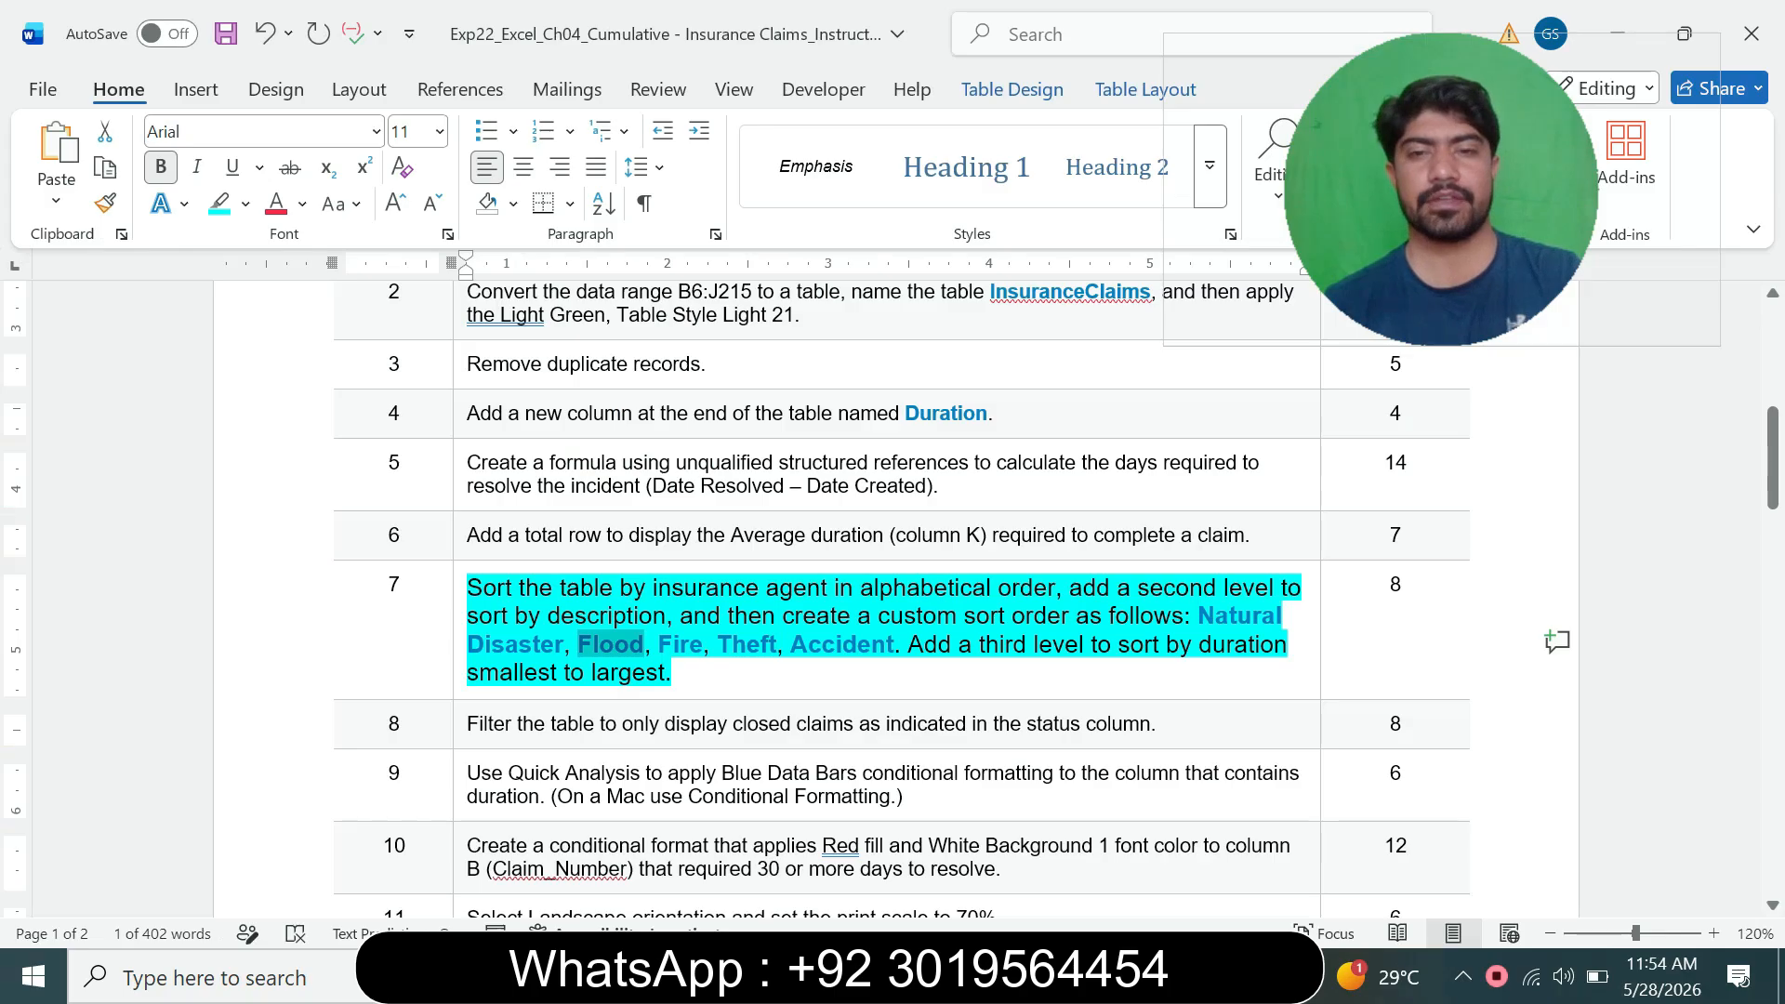
{"action": "double_click", "coordinate": [678, 644]}
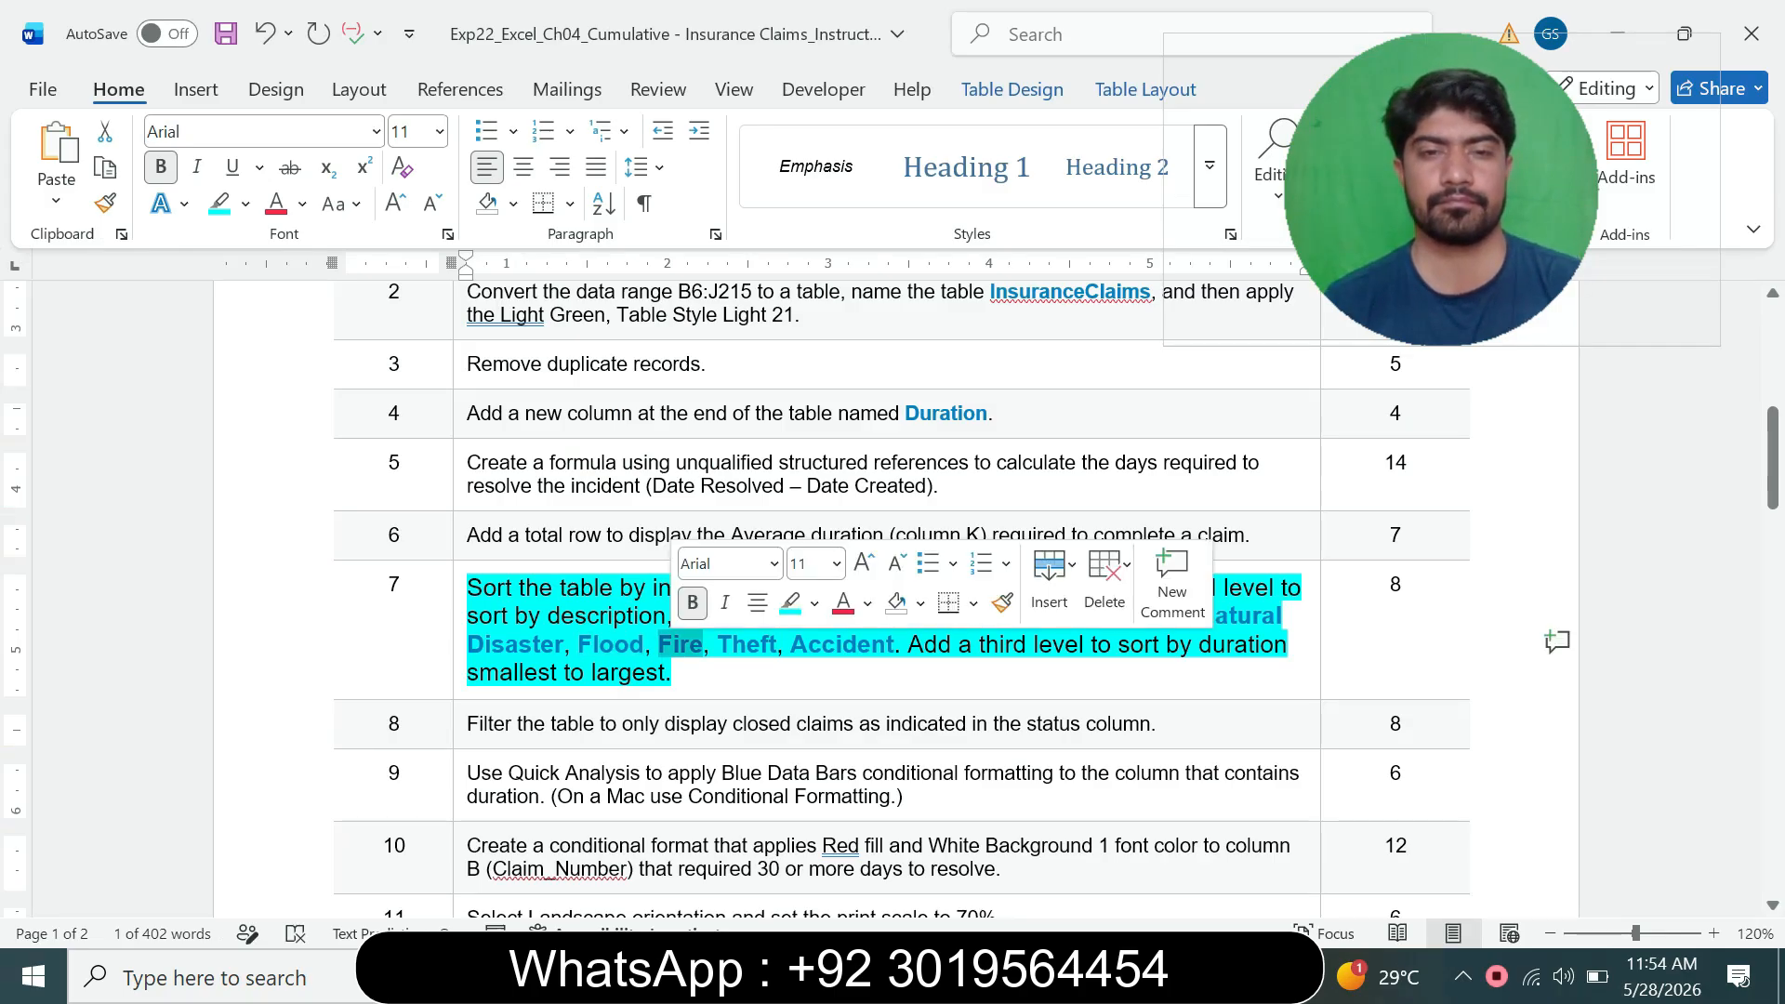
{"action": "key", "text": "ctrl+c"}
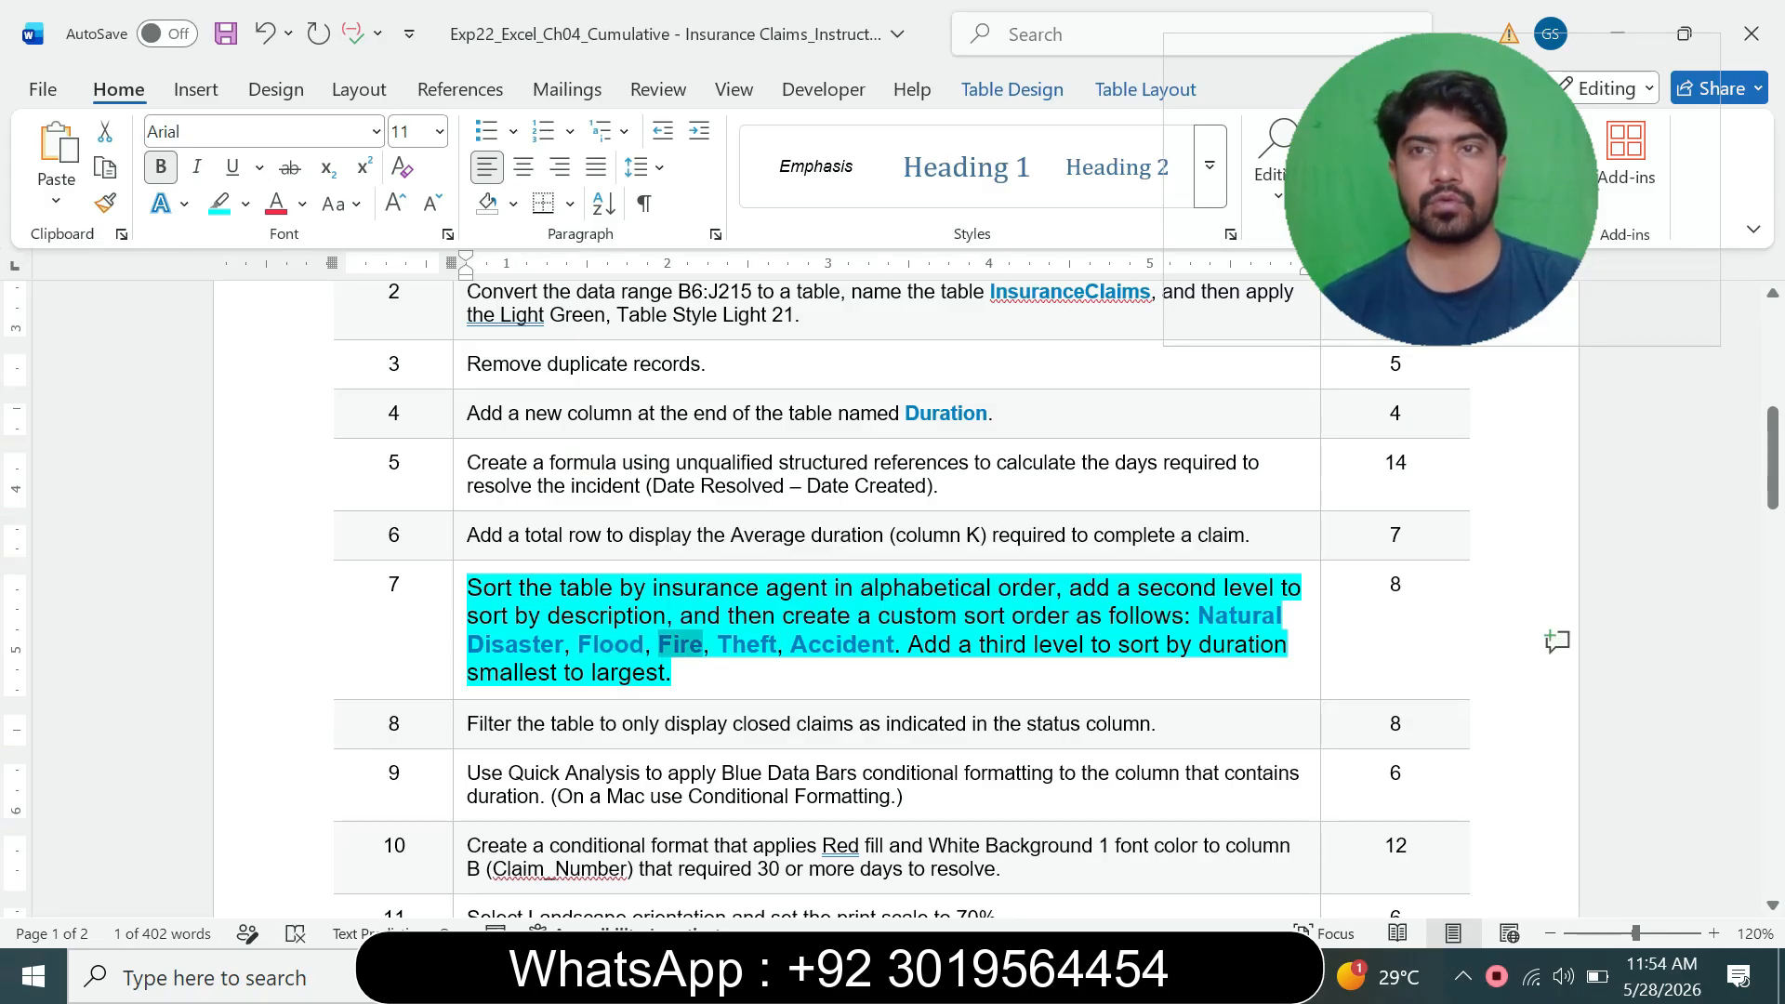
{"action": "key", "text": "alt+Tab"}
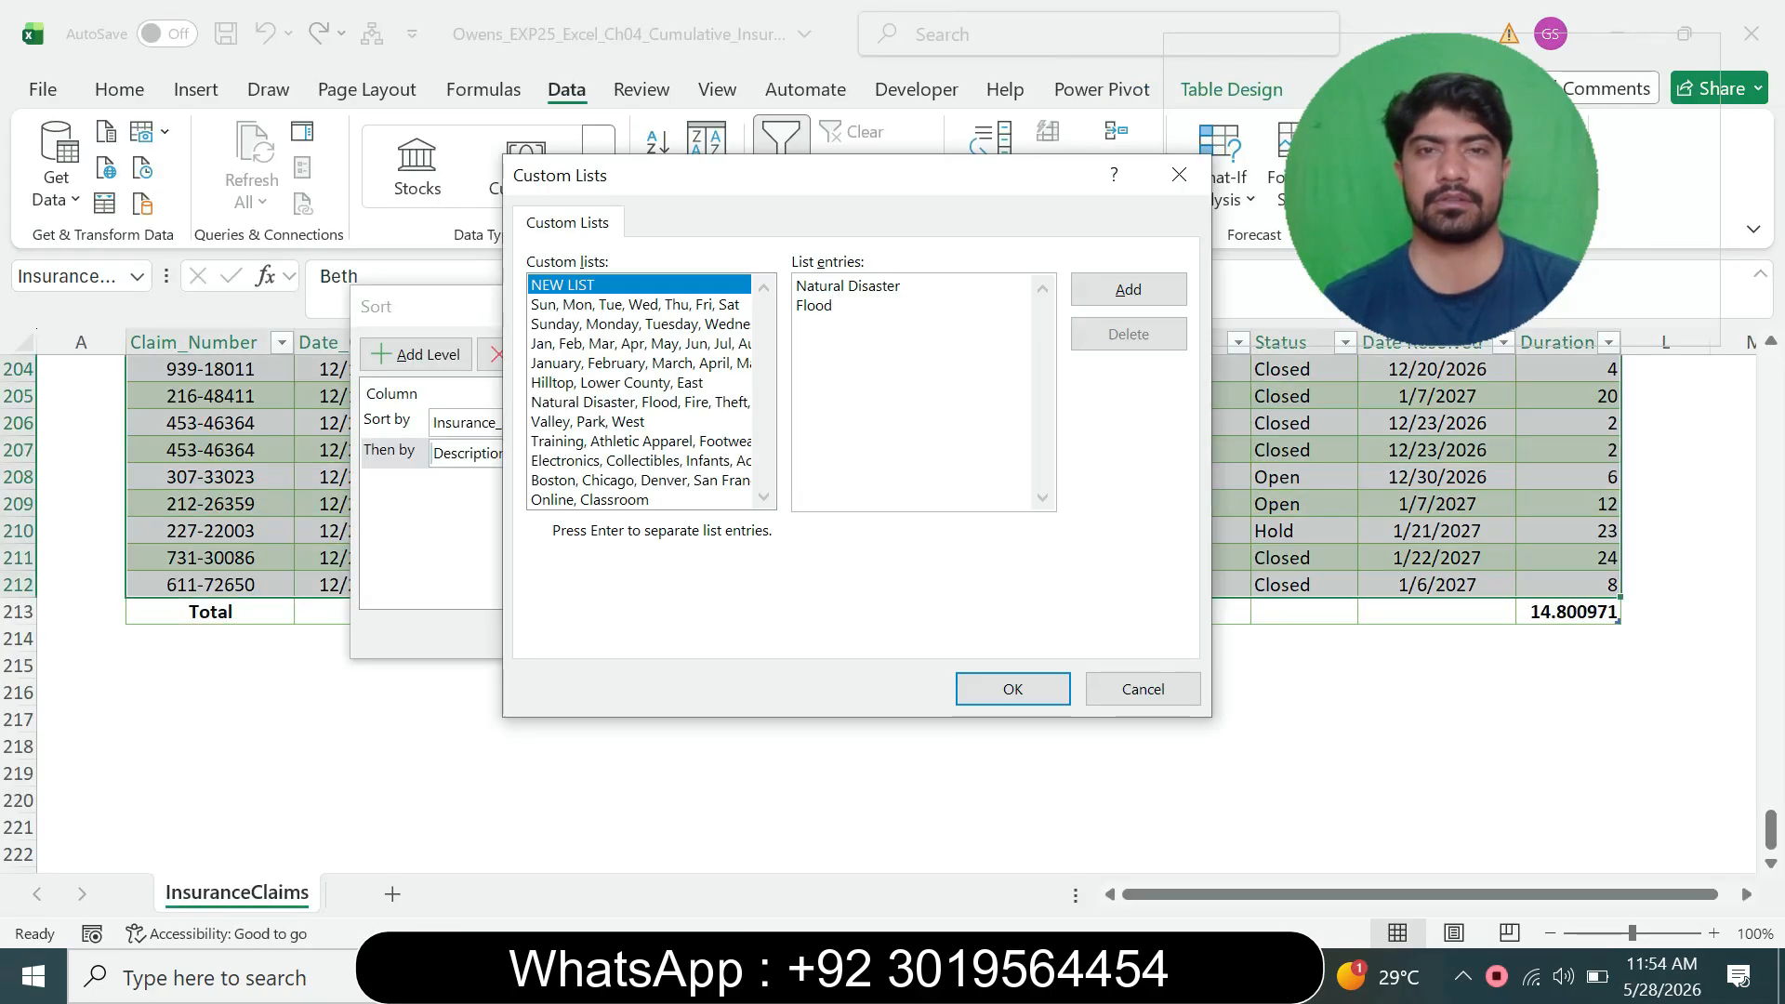
{"action": "key", "text": "ctrl+v"}
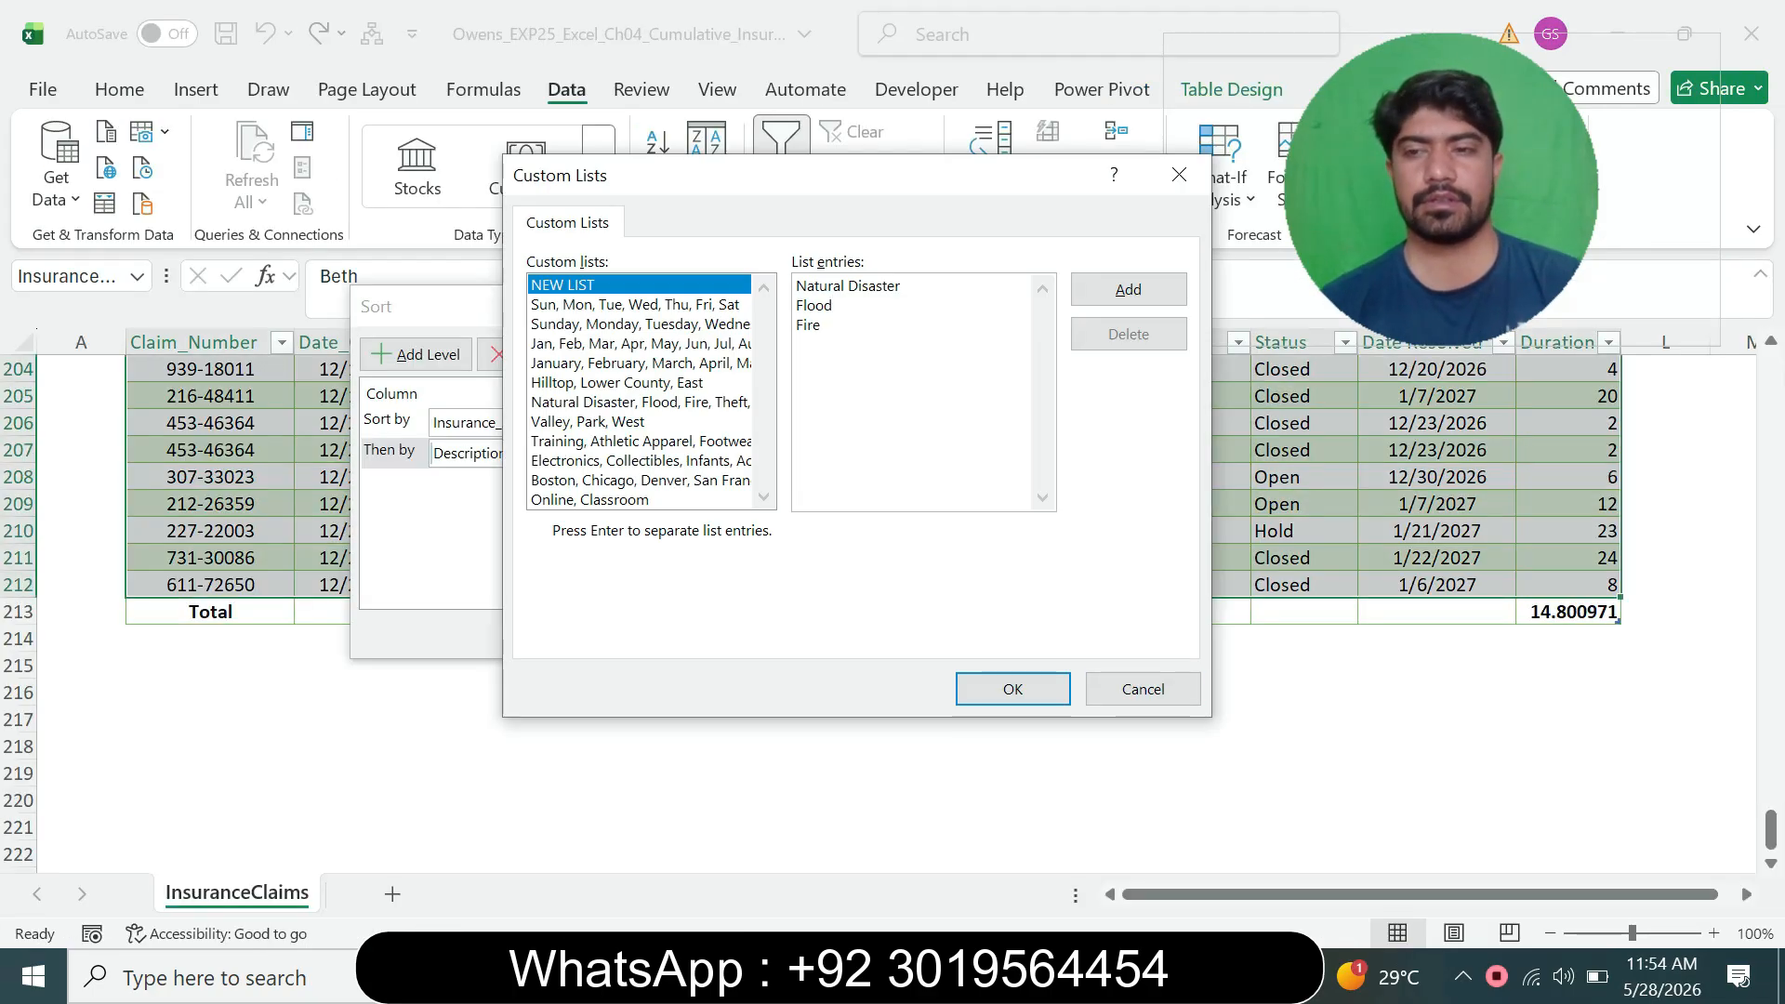
- Copy "Theft" from Word's step 7 and enter it in Excel as the fourth entry of the new custom list
{"action": "key", "text": "alt+Tab"}
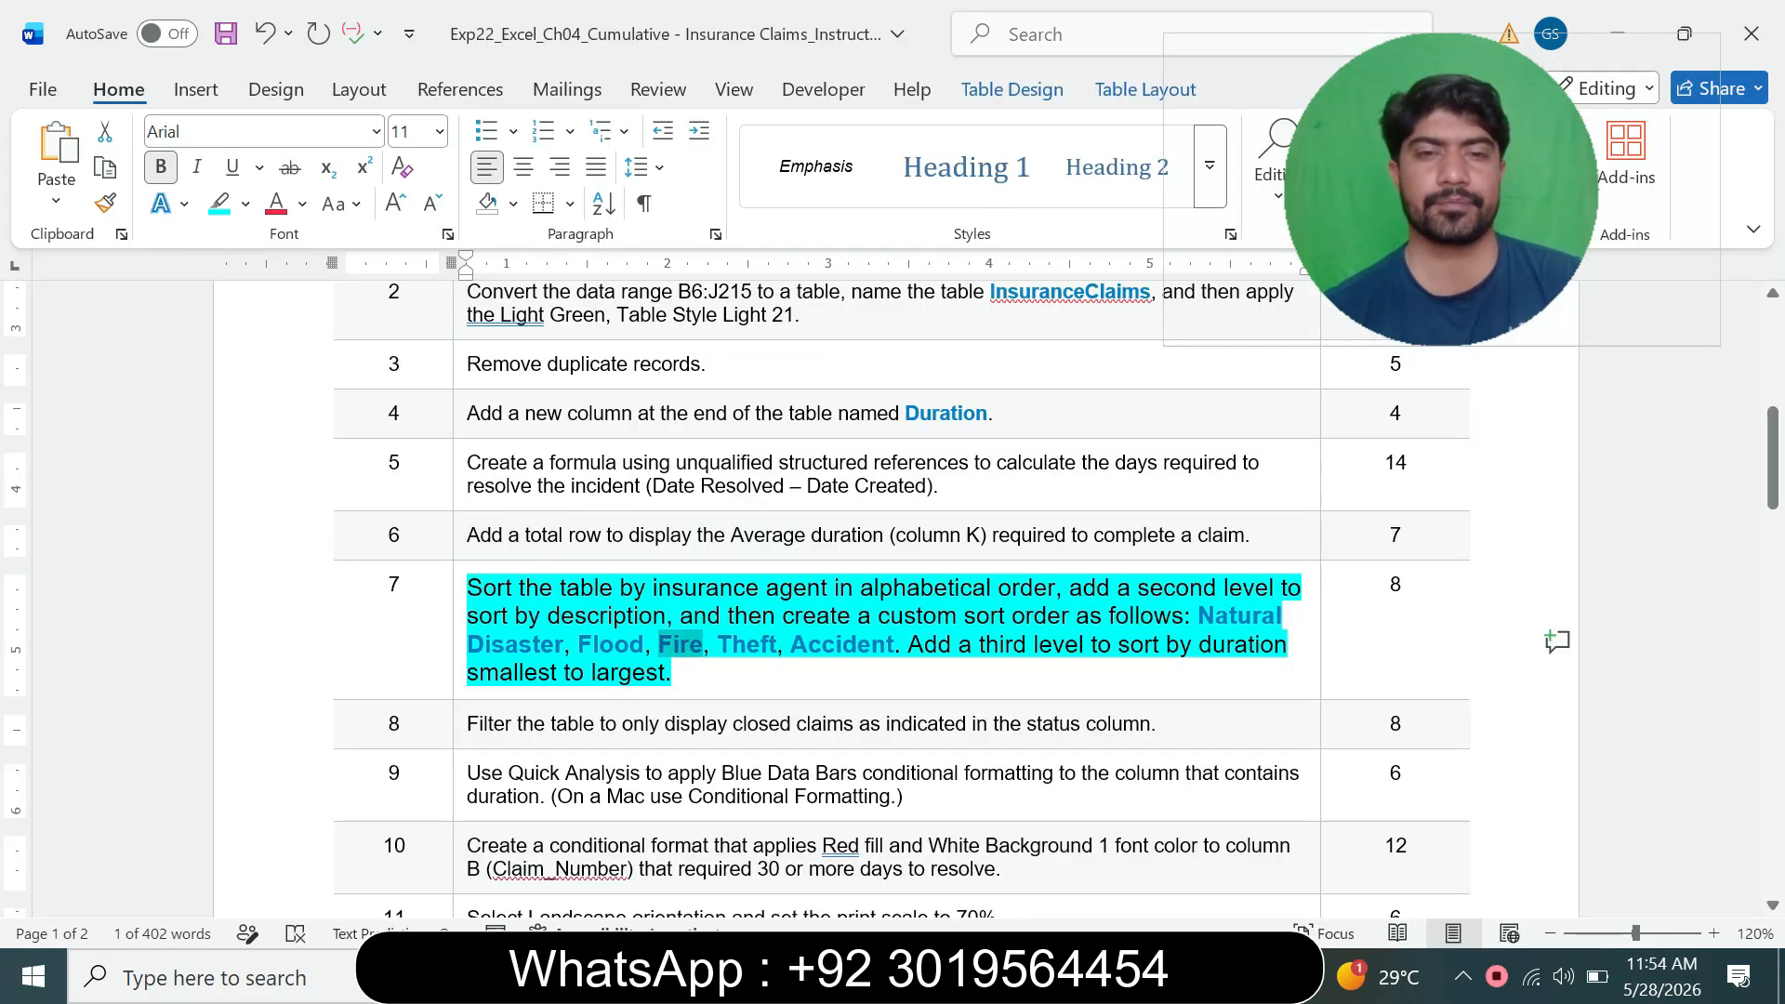
{"action": "double_click", "coordinate": [740, 646]}
{"action": "key", "text": "ctrl+c"}
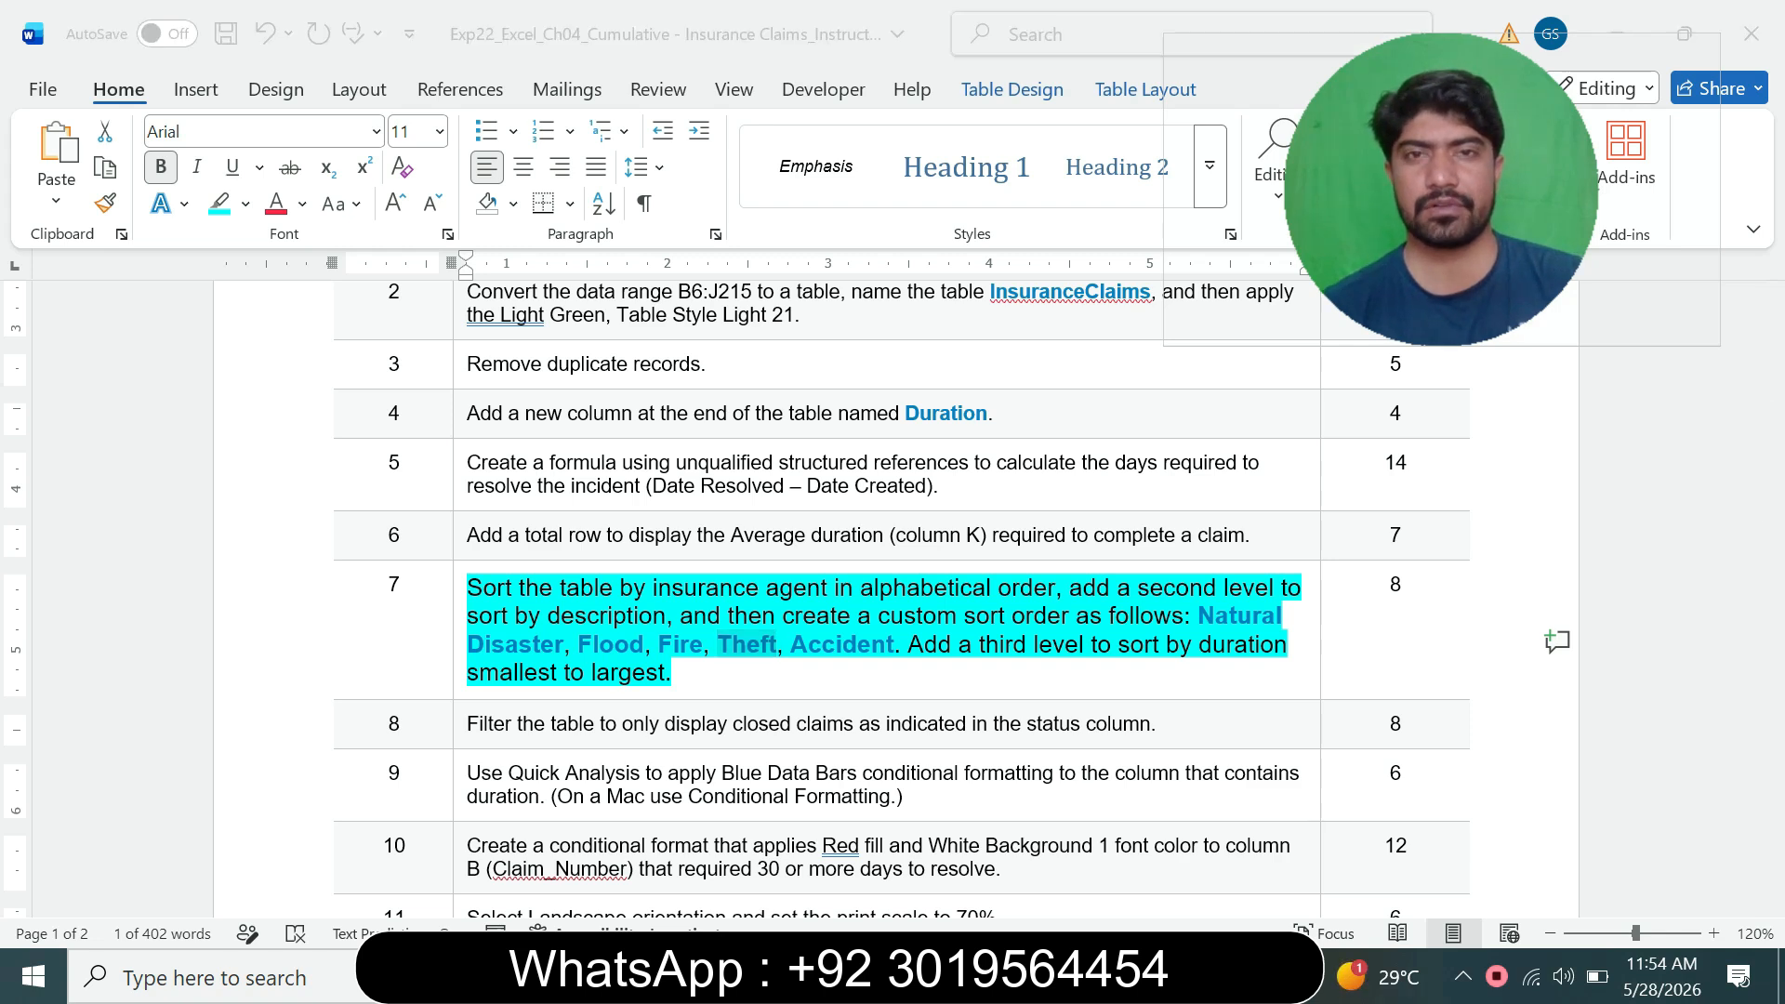
{"action": "key", "text": "alt+Tab"}
{"action": "key", "text": "Return"}
{"action": "key", "text": "ctrl+v"}
- Copy "Accident" from Word's step 7 and enter it in Excel as the fifth entry of the new custom list
{"action": "key", "text": "alt+Tab"}
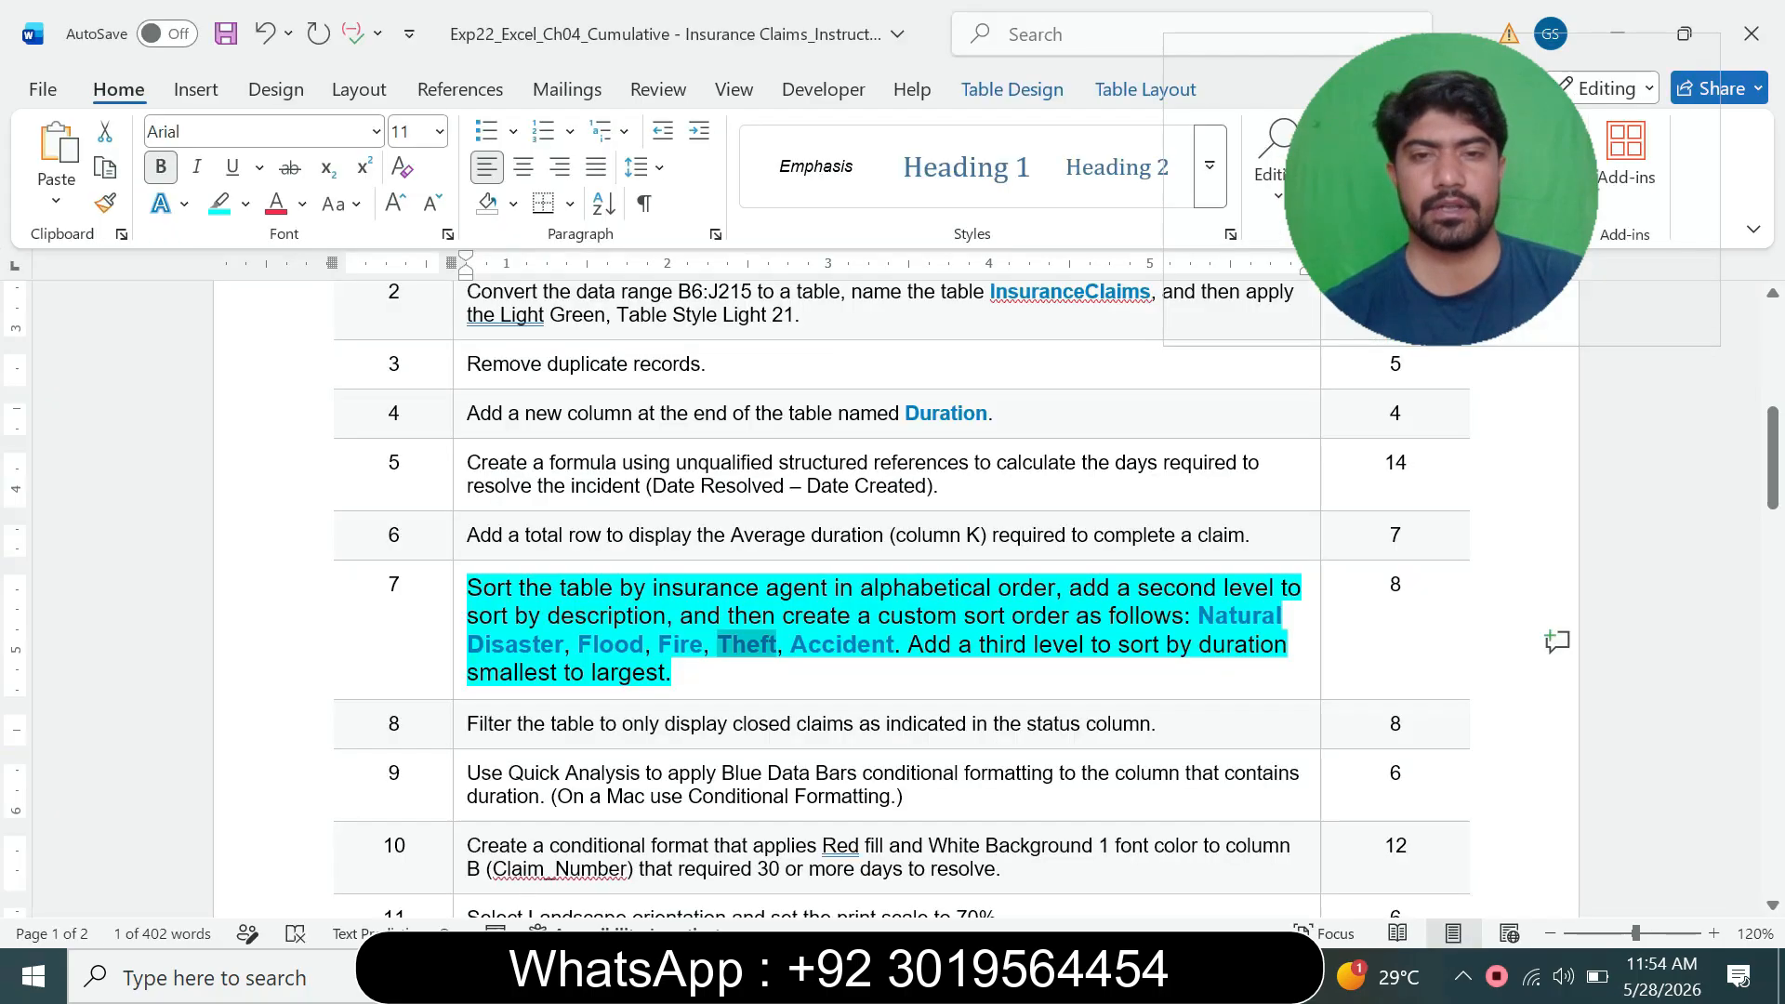
{"action": "double_click", "coordinate": [836, 646]}
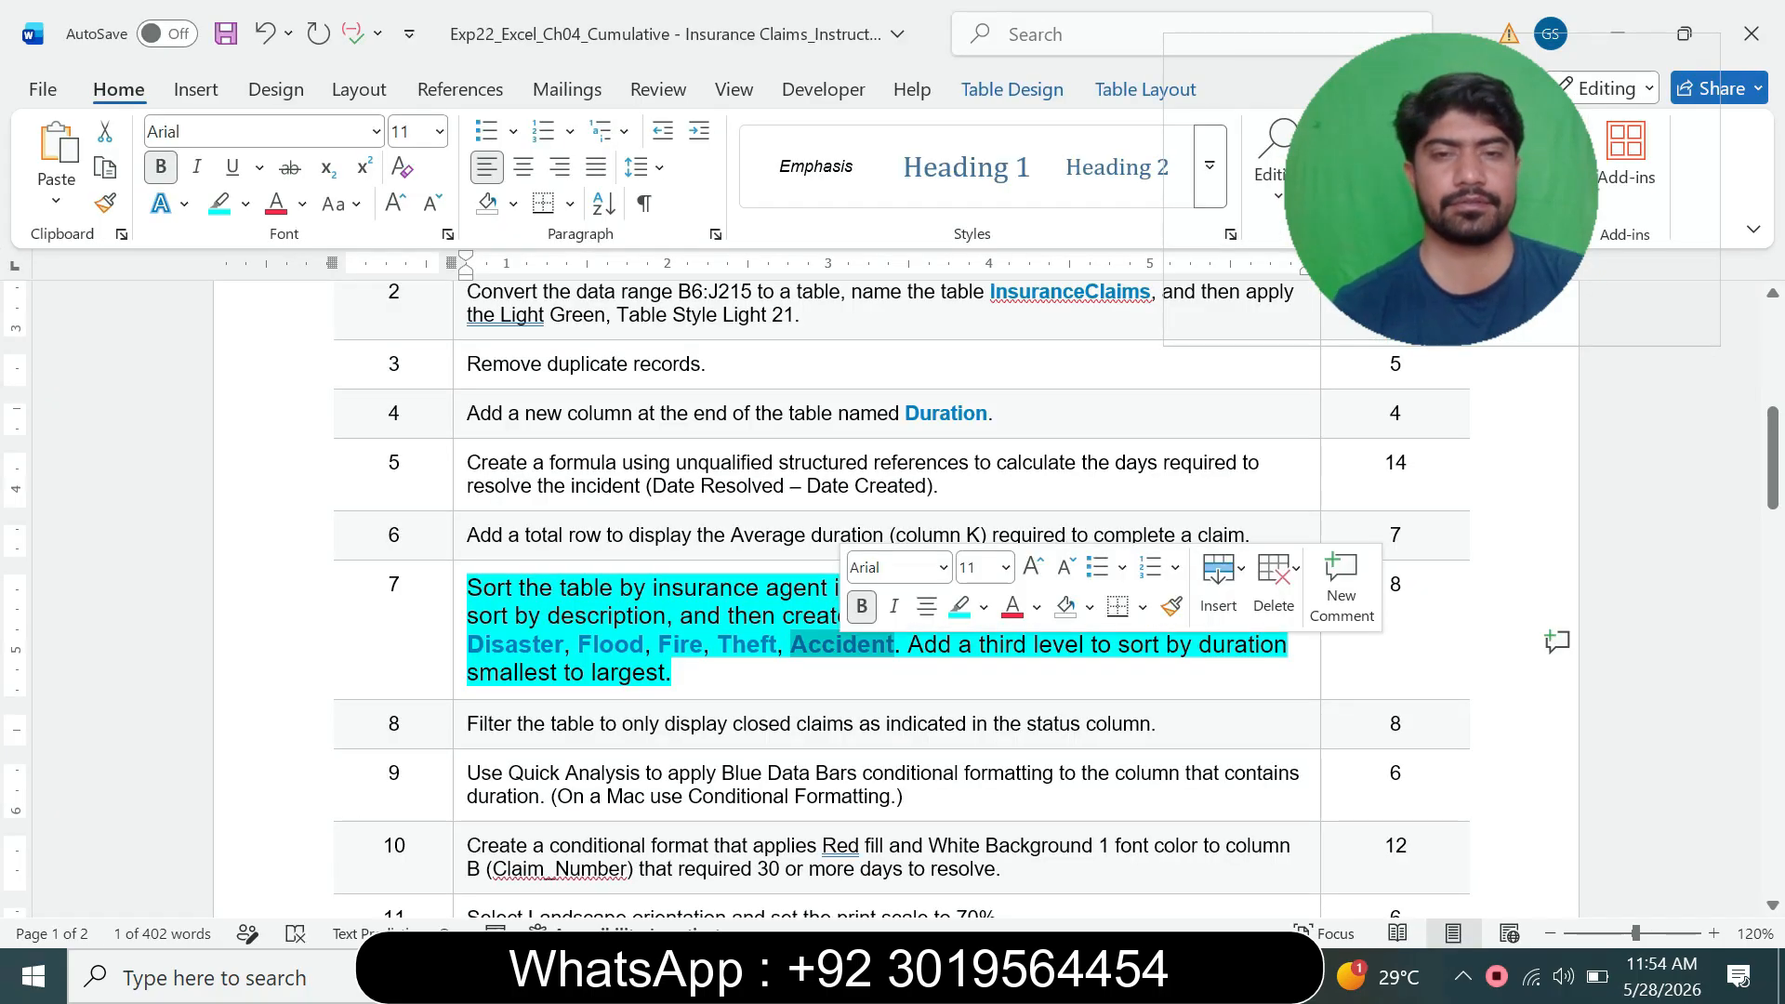
{"action": "key", "text": "ctrl+c"}
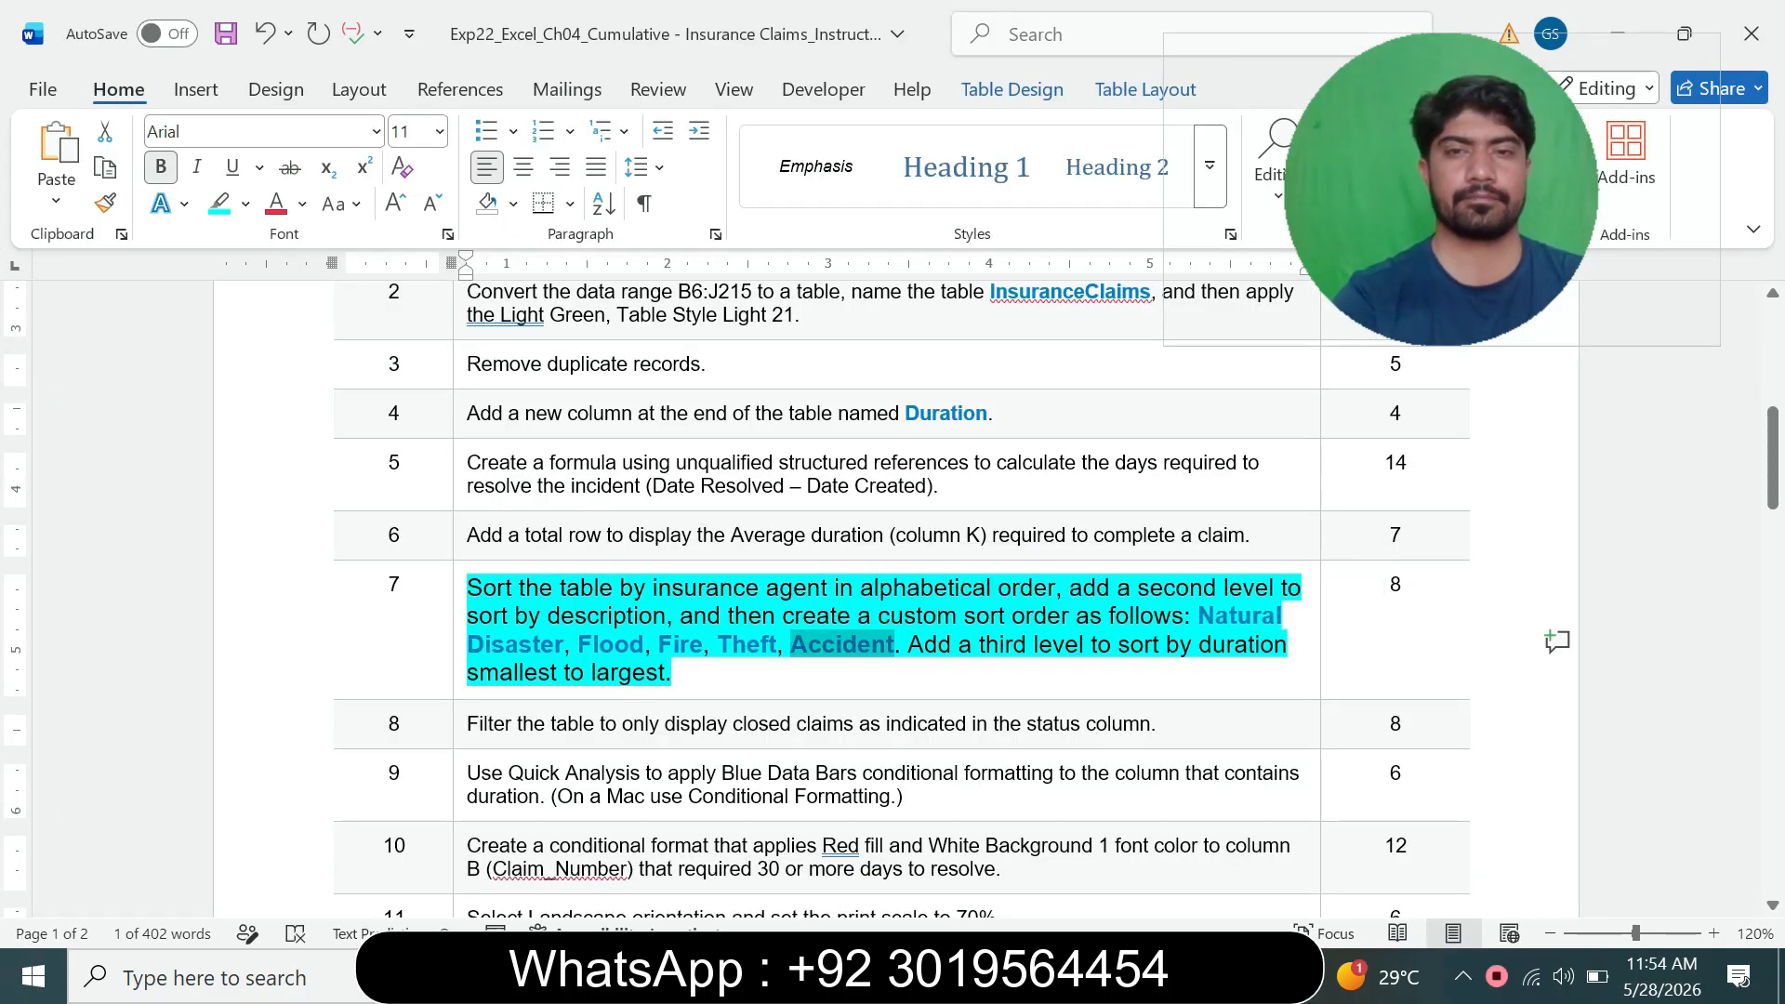
{"action": "key", "text": "alt+Tab"}
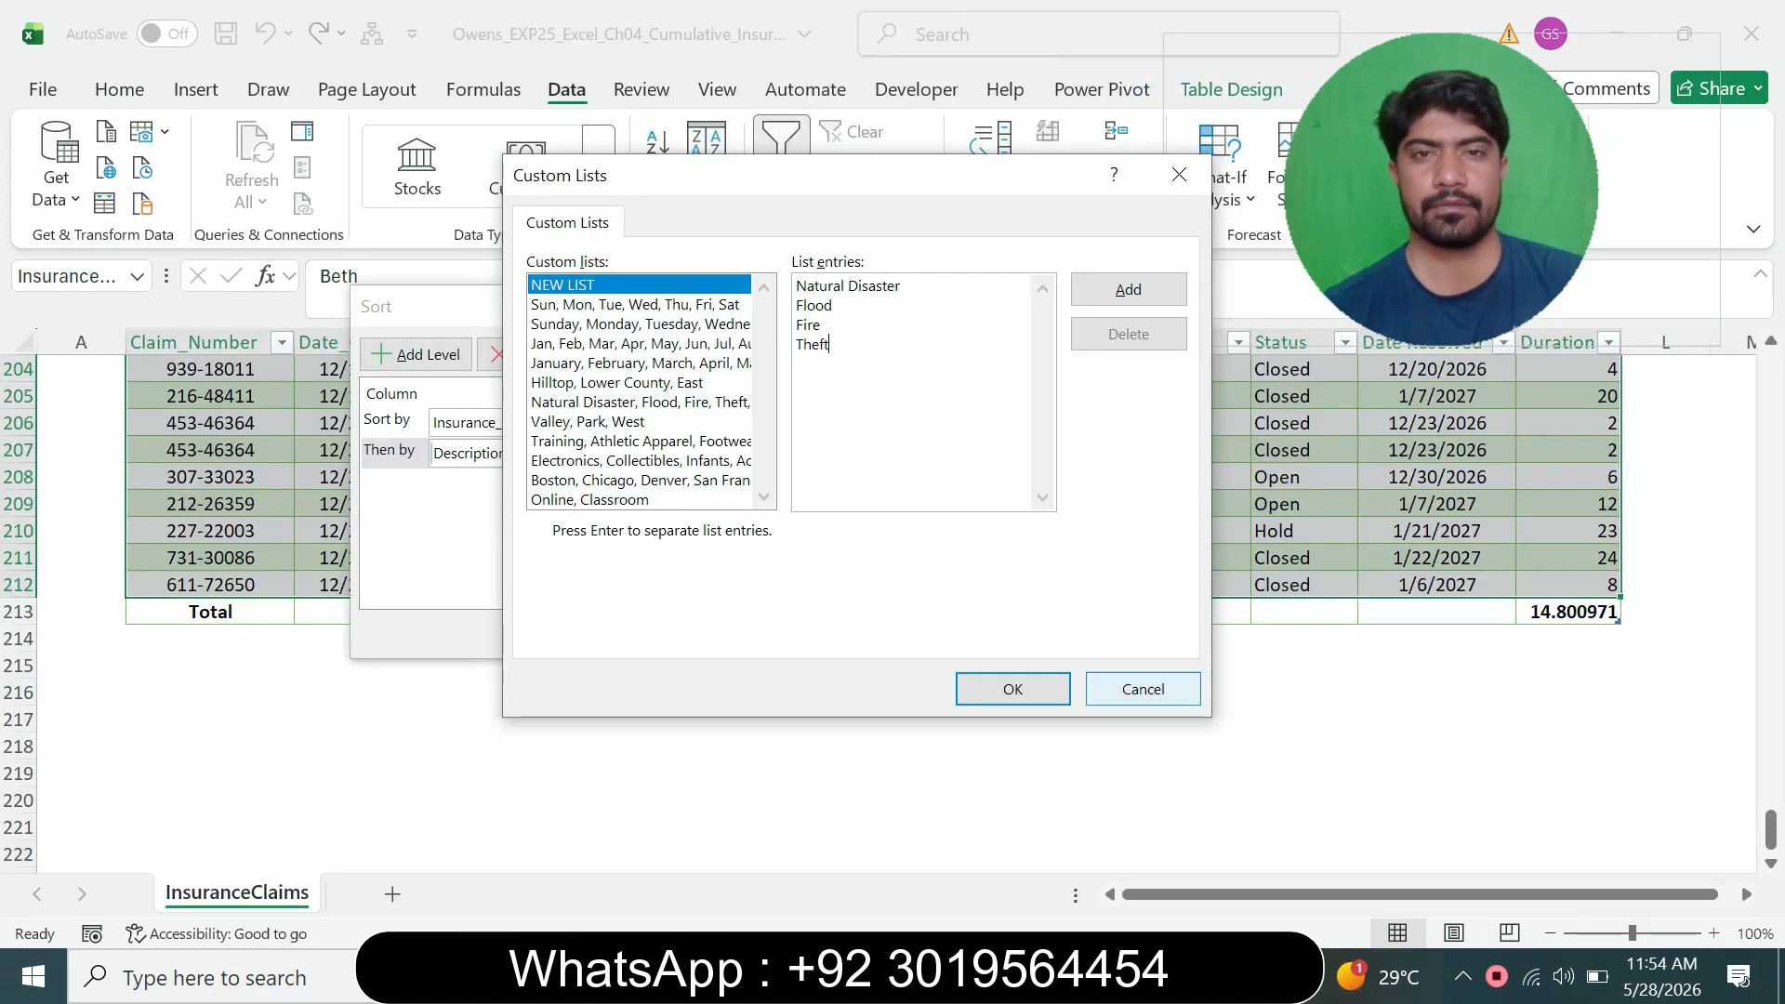
{"action": "key", "text": "Return"}
{"action": "key", "text": "ctrl+v"}
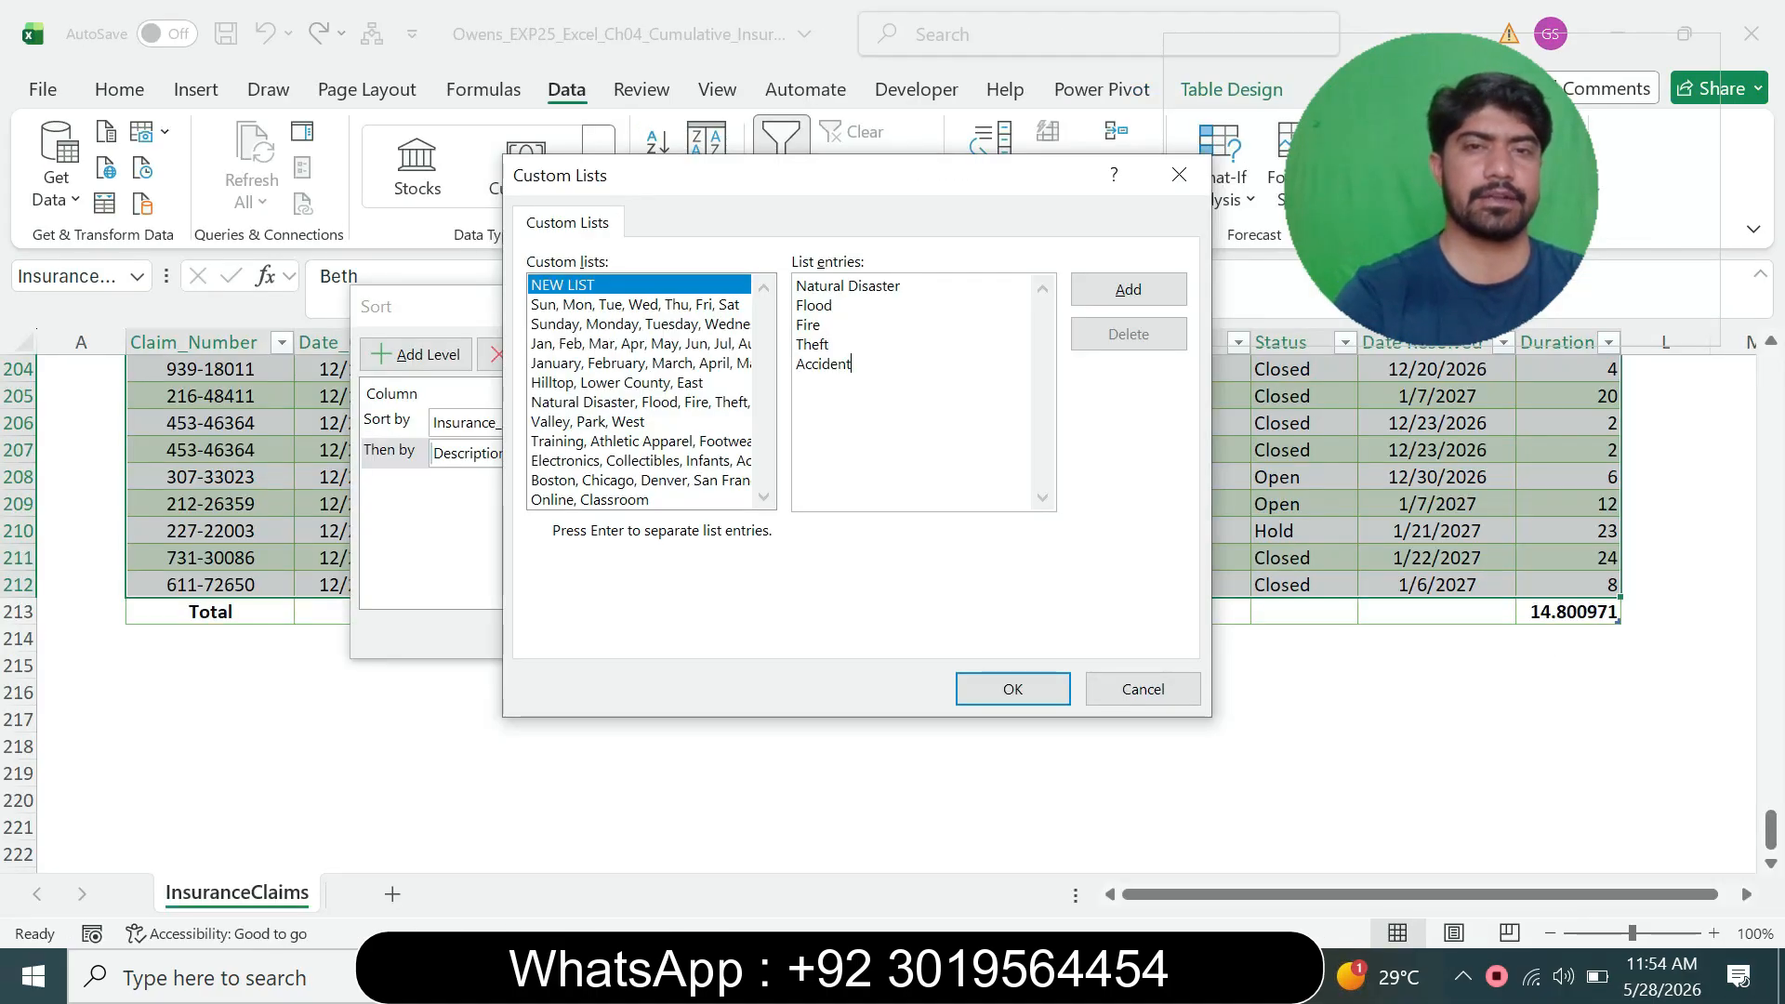
- Check the step 7 order in Word, and in Excel try to add the five entries as a custom list
{"action": "key", "text": "alt+Tab"}
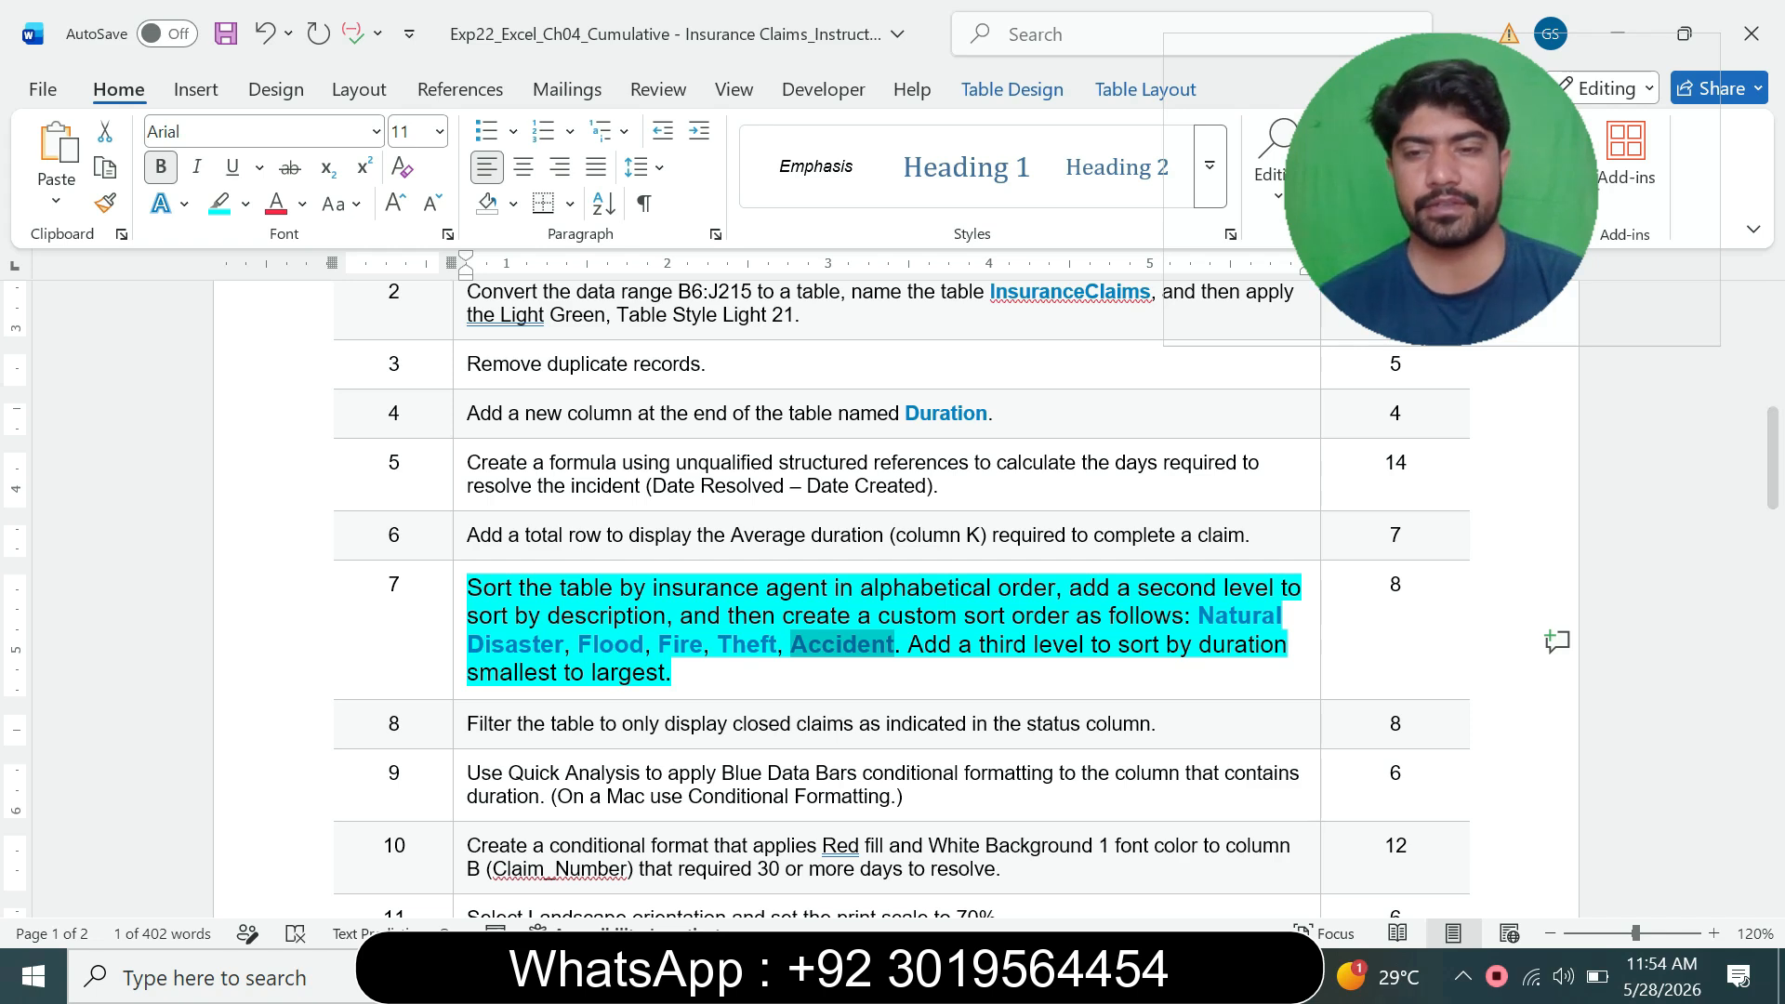
{"action": "key", "text": "alt+Tab"}
{"action": "left_click", "coordinate": [1128, 289]}
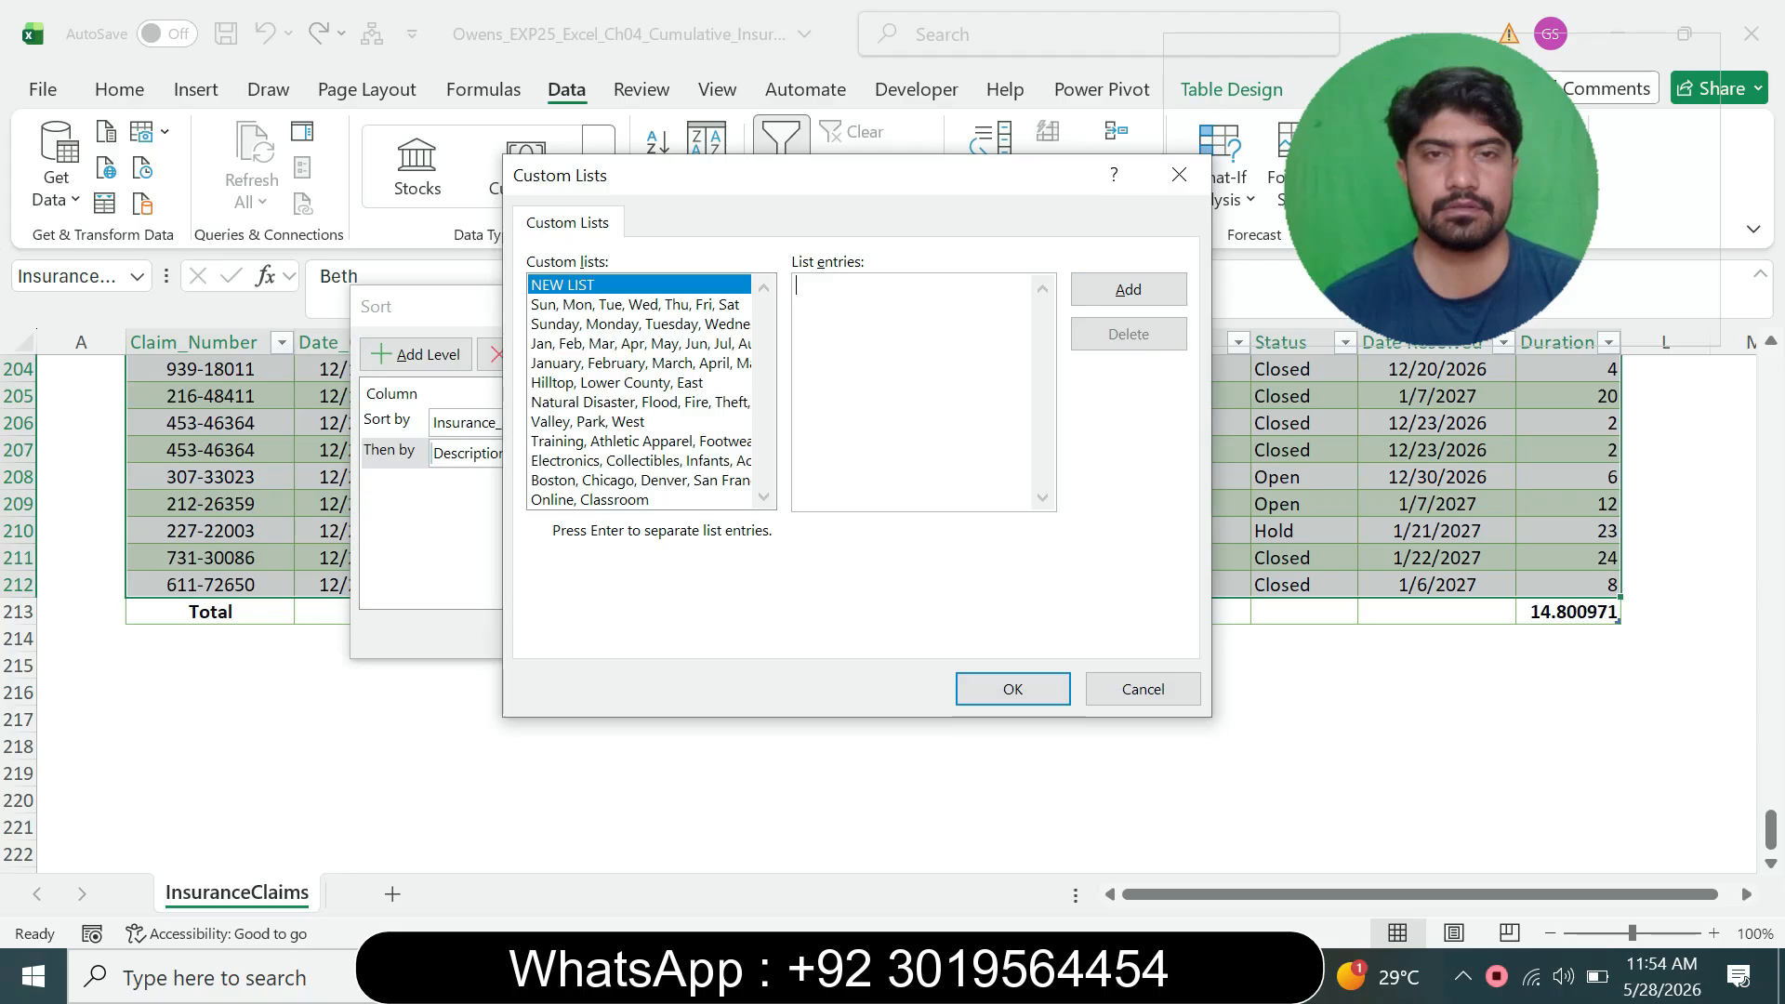
- Copy "Natural Disaster" from Word's step 7 and enter it again in Excel as the first entry of the empty new list
{"action": "left_click", "coordinate": [1196, 976]}
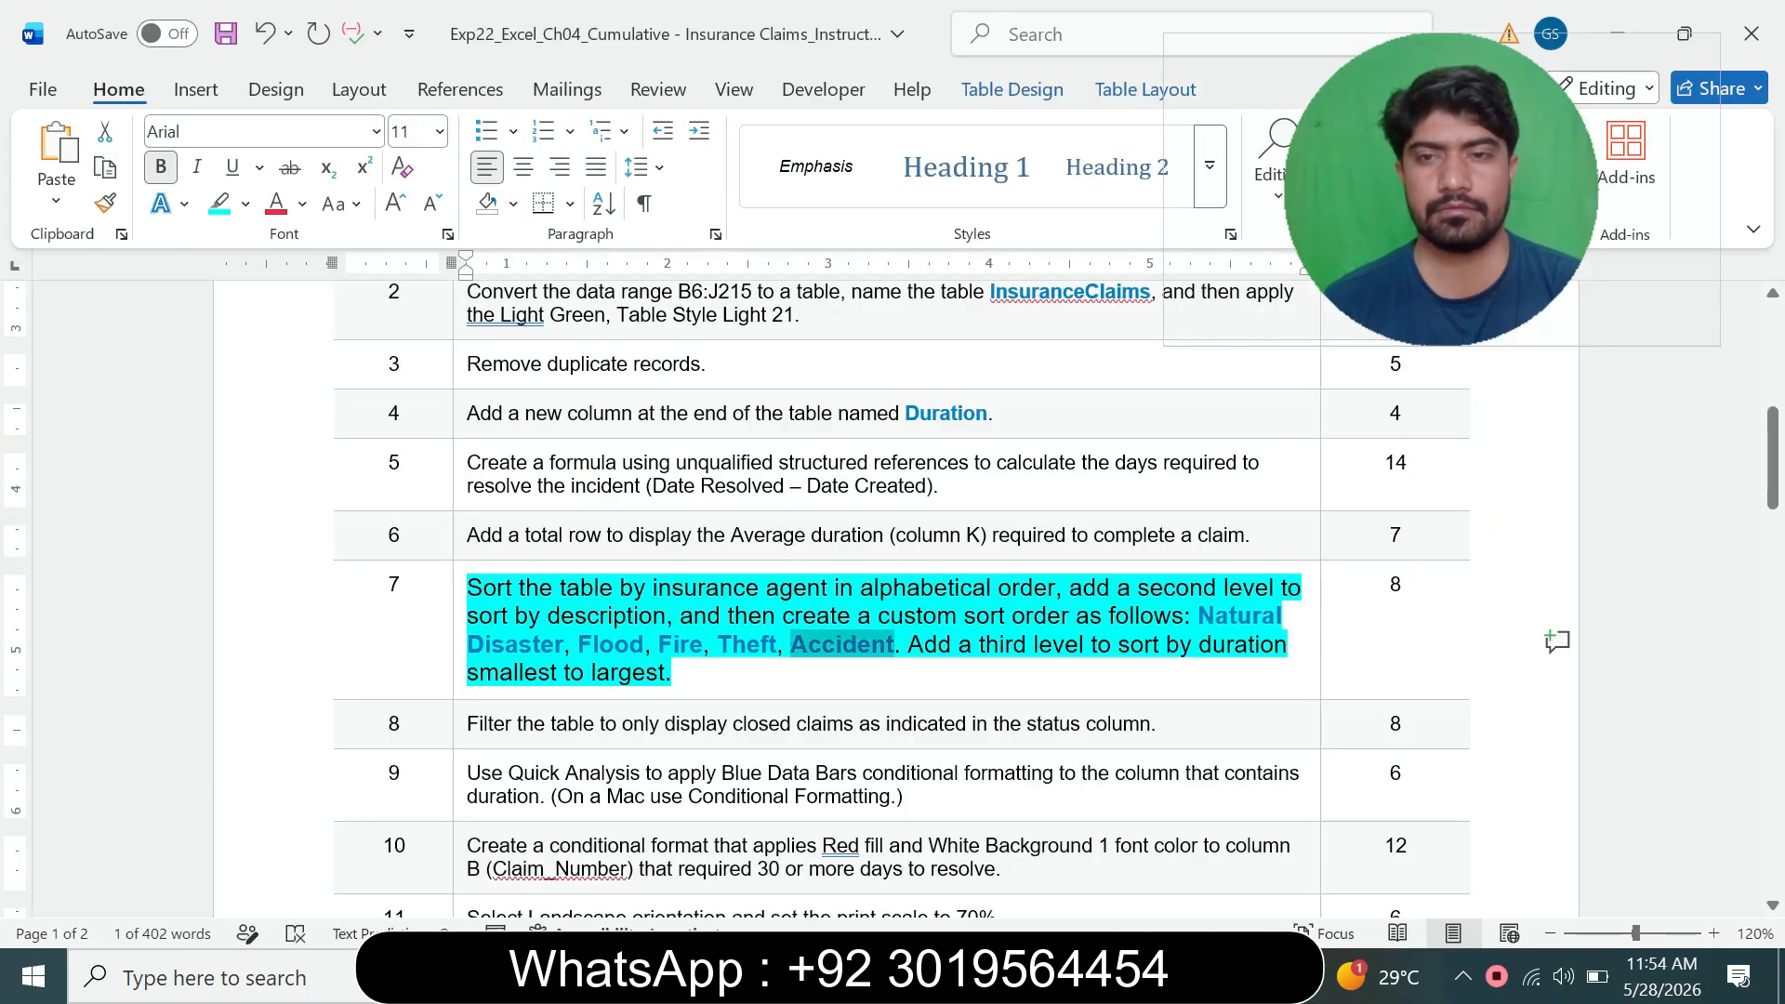
{"action": "double_click", "coordinate": [1240, 616]}
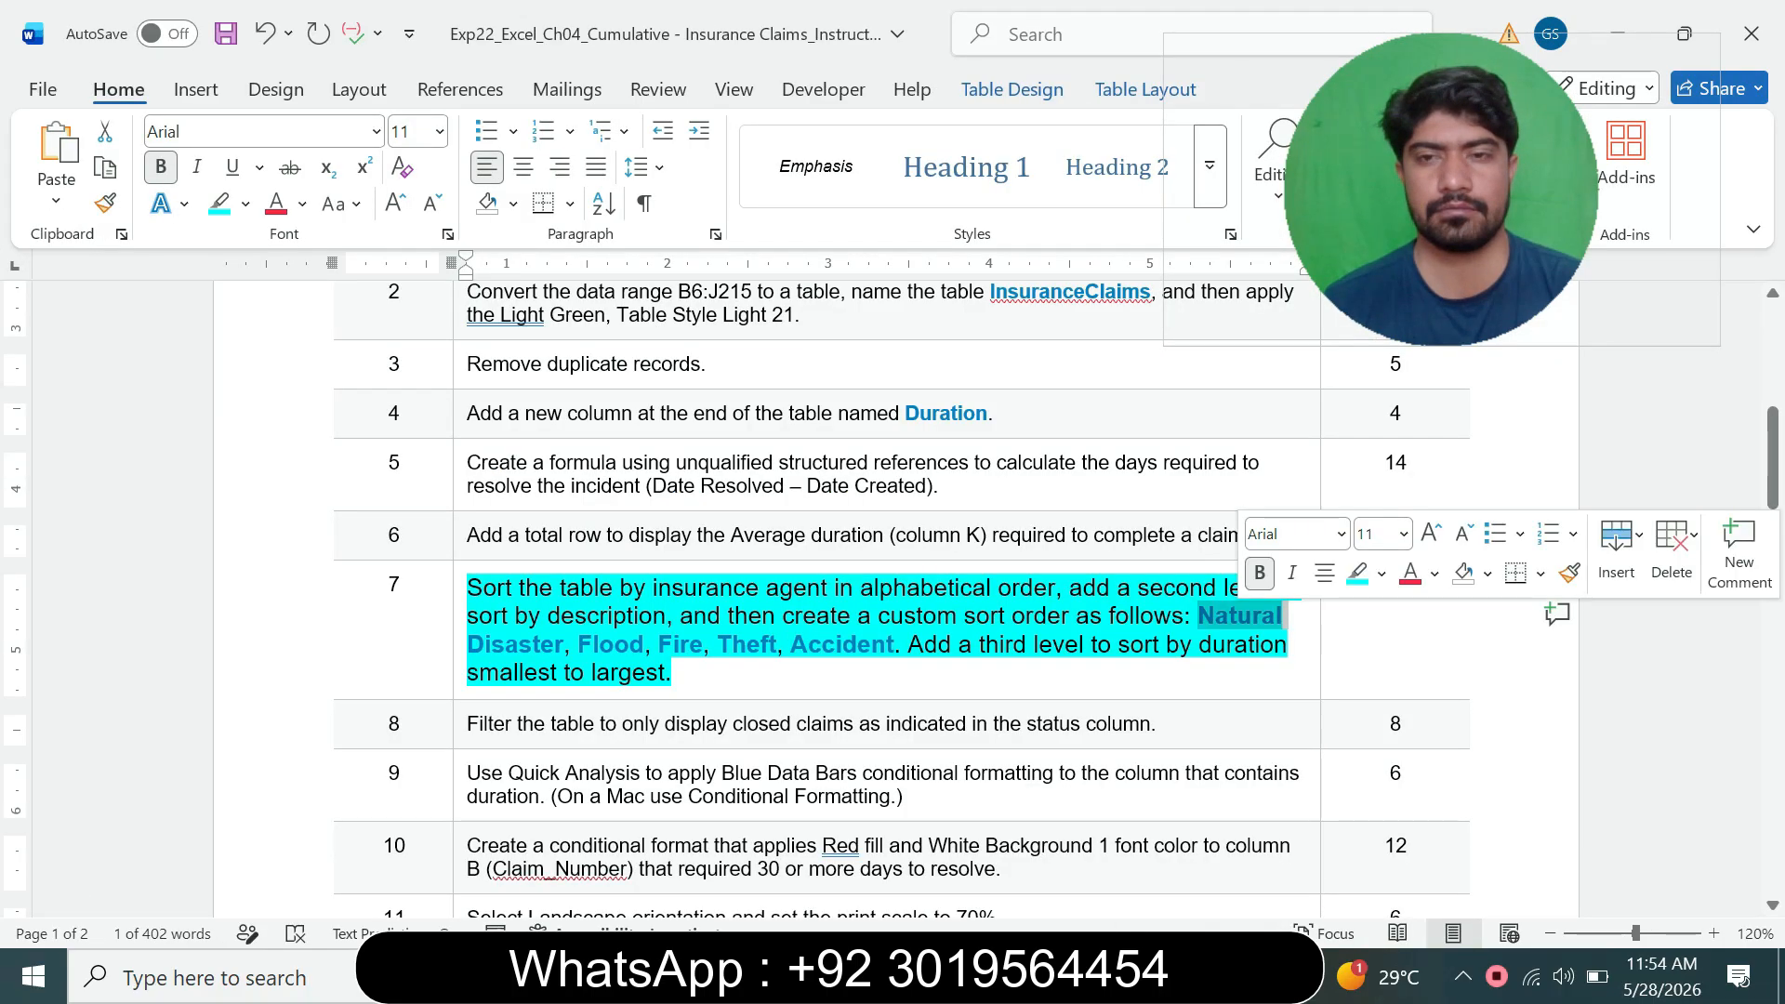
{"action": "left_click", "coordinate": [1239, 616]}
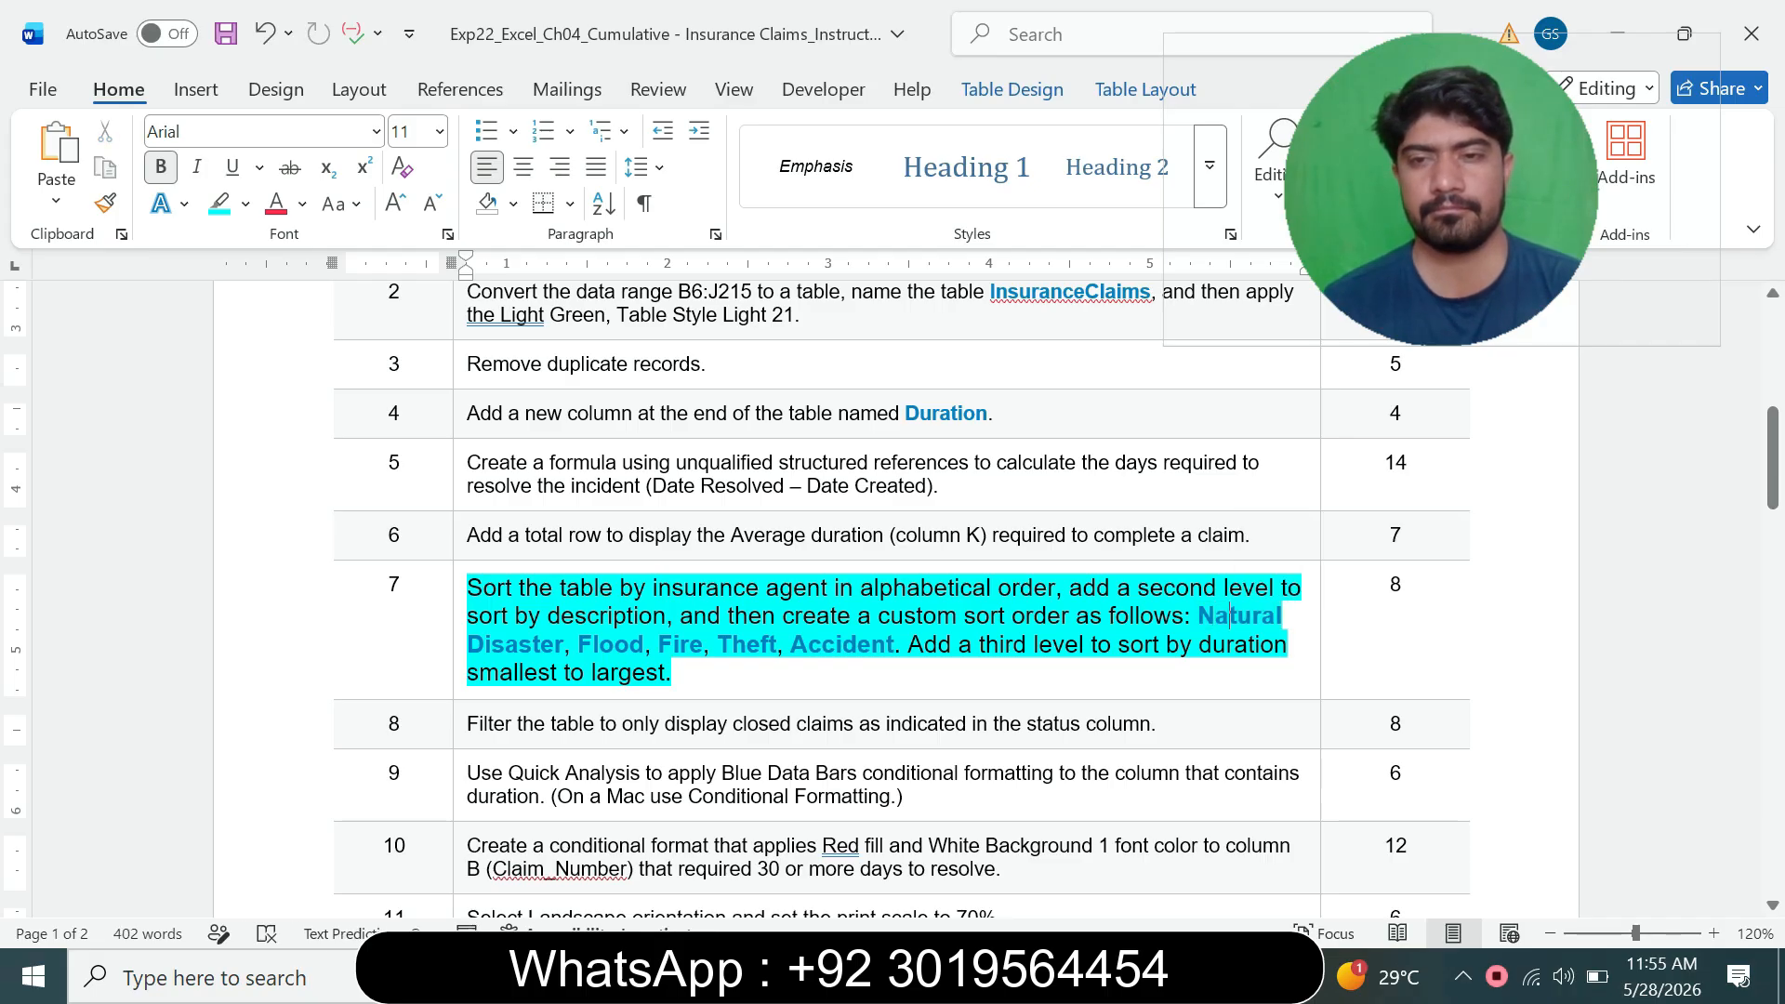
{"action": "left_click_drag", "start_coordinate": [1199, 616], "coordinate": [1276, 595]}
{"action": "left_click", "coordinate": [673, 672]}
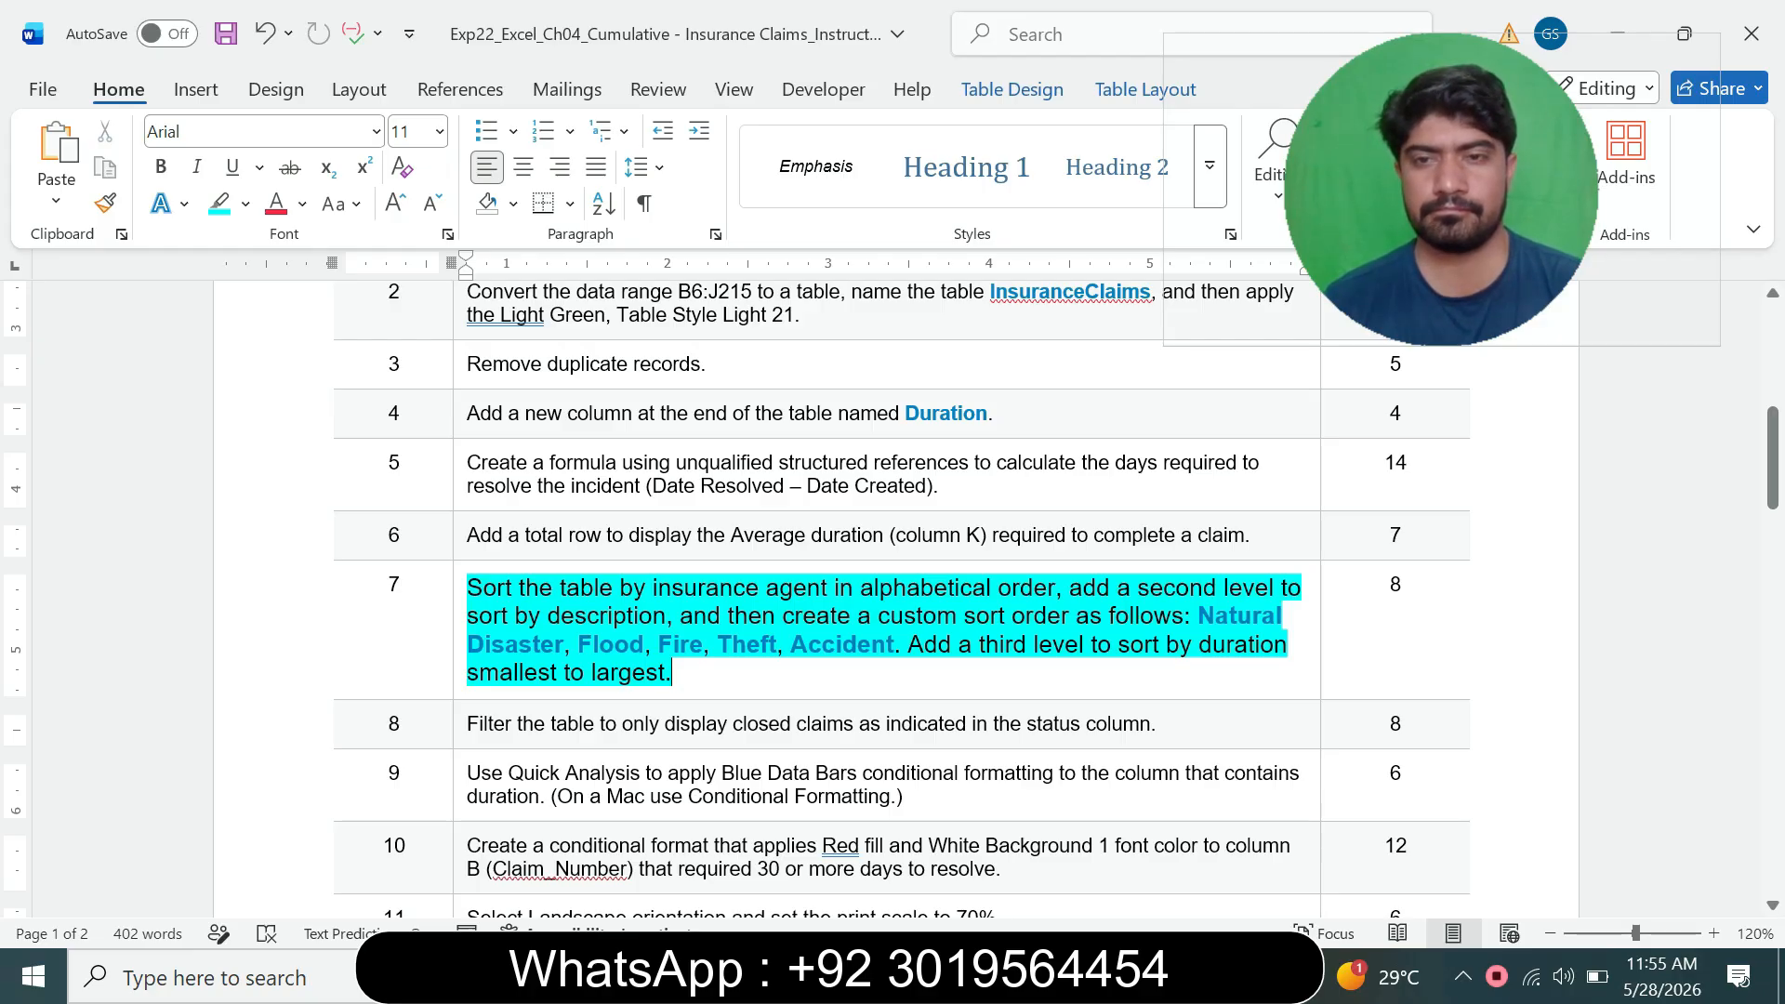
{"action": "left_click_drag", "start_coordinate": [1199, 615], "coordinate": [564, 645]}
{"action": "key", "text": "ctrl+c"}
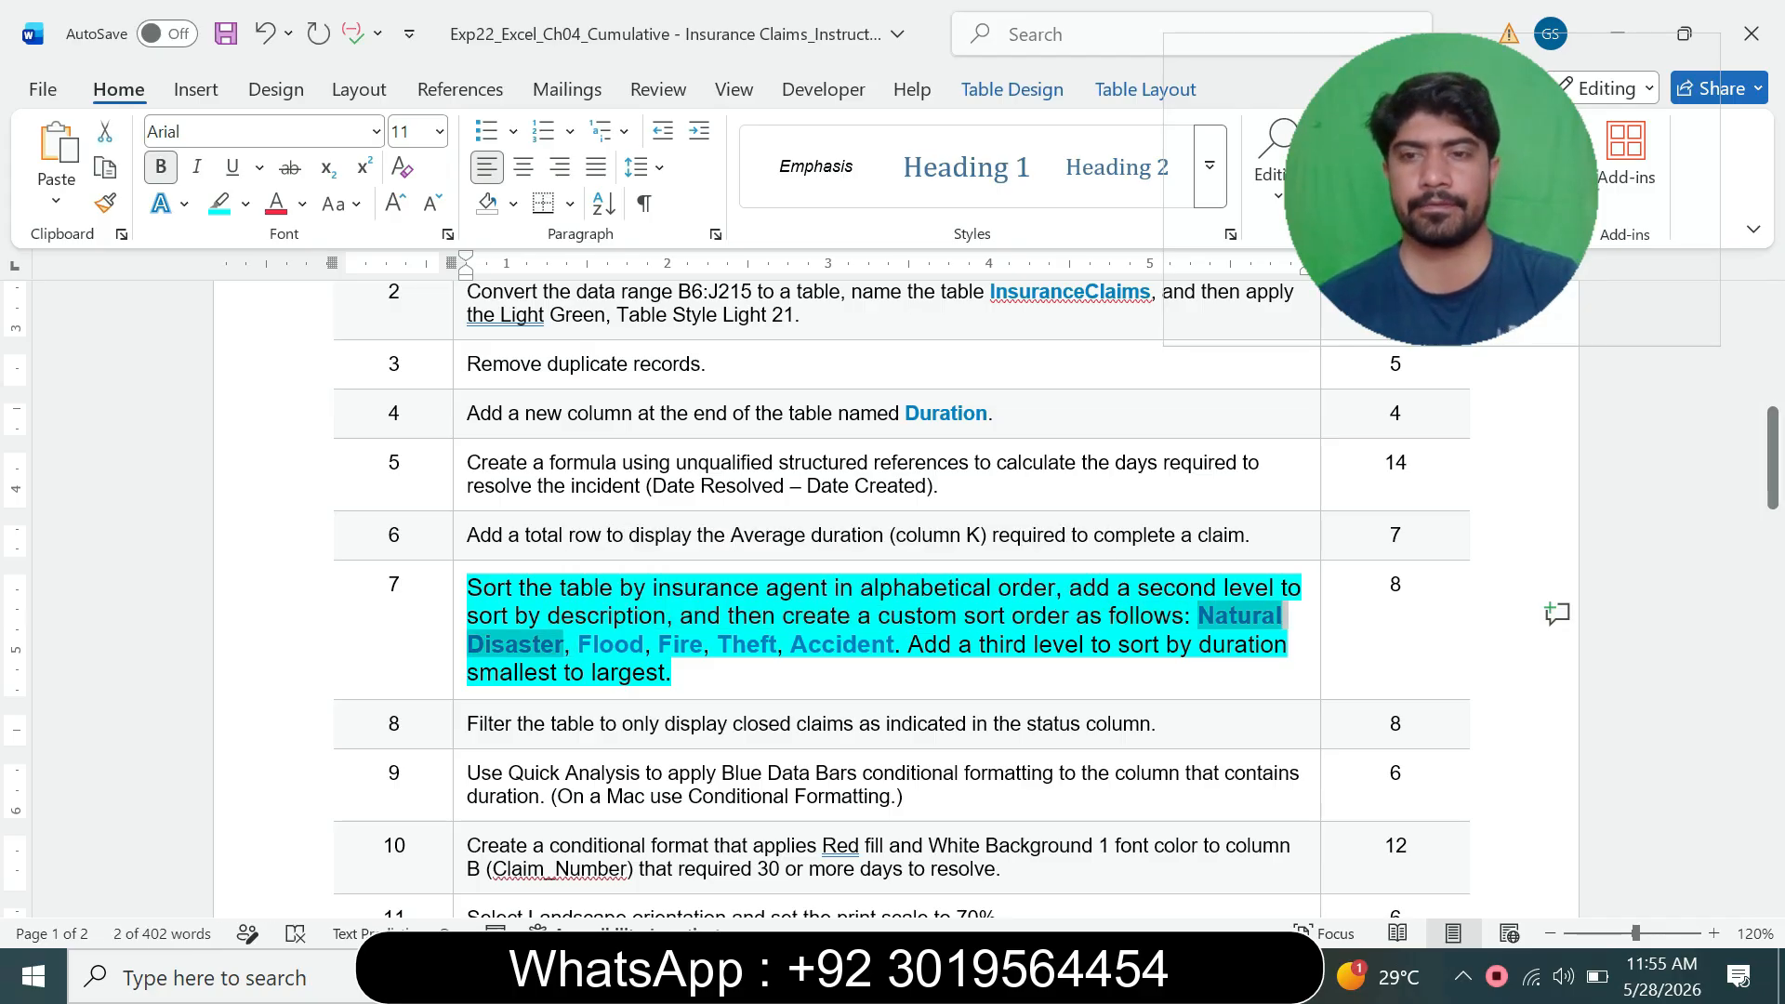
{"action": "key", "text": "alt+Tab"}
{"action": "key", "text": "ctrl+v"}
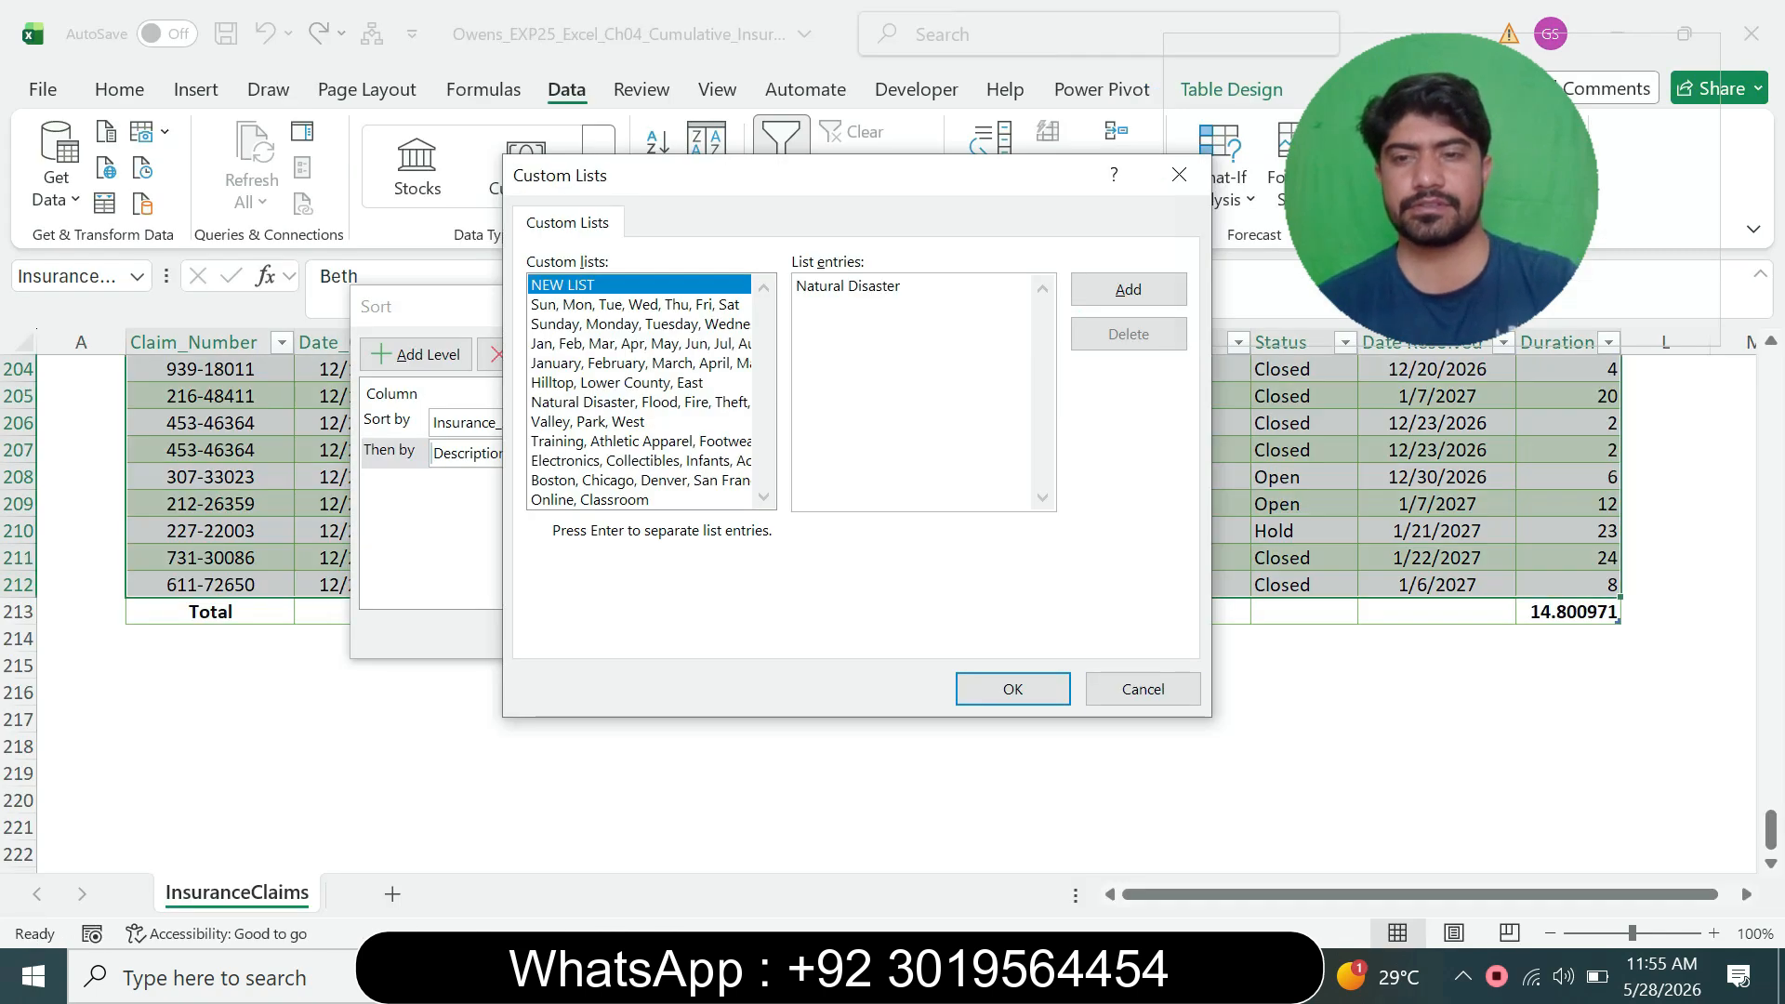
- Take "Flood" from Word's step 7 and enter it again in Excel below Natural Disaster in the new list
{"action": "key", "text": "alt+Tab"}
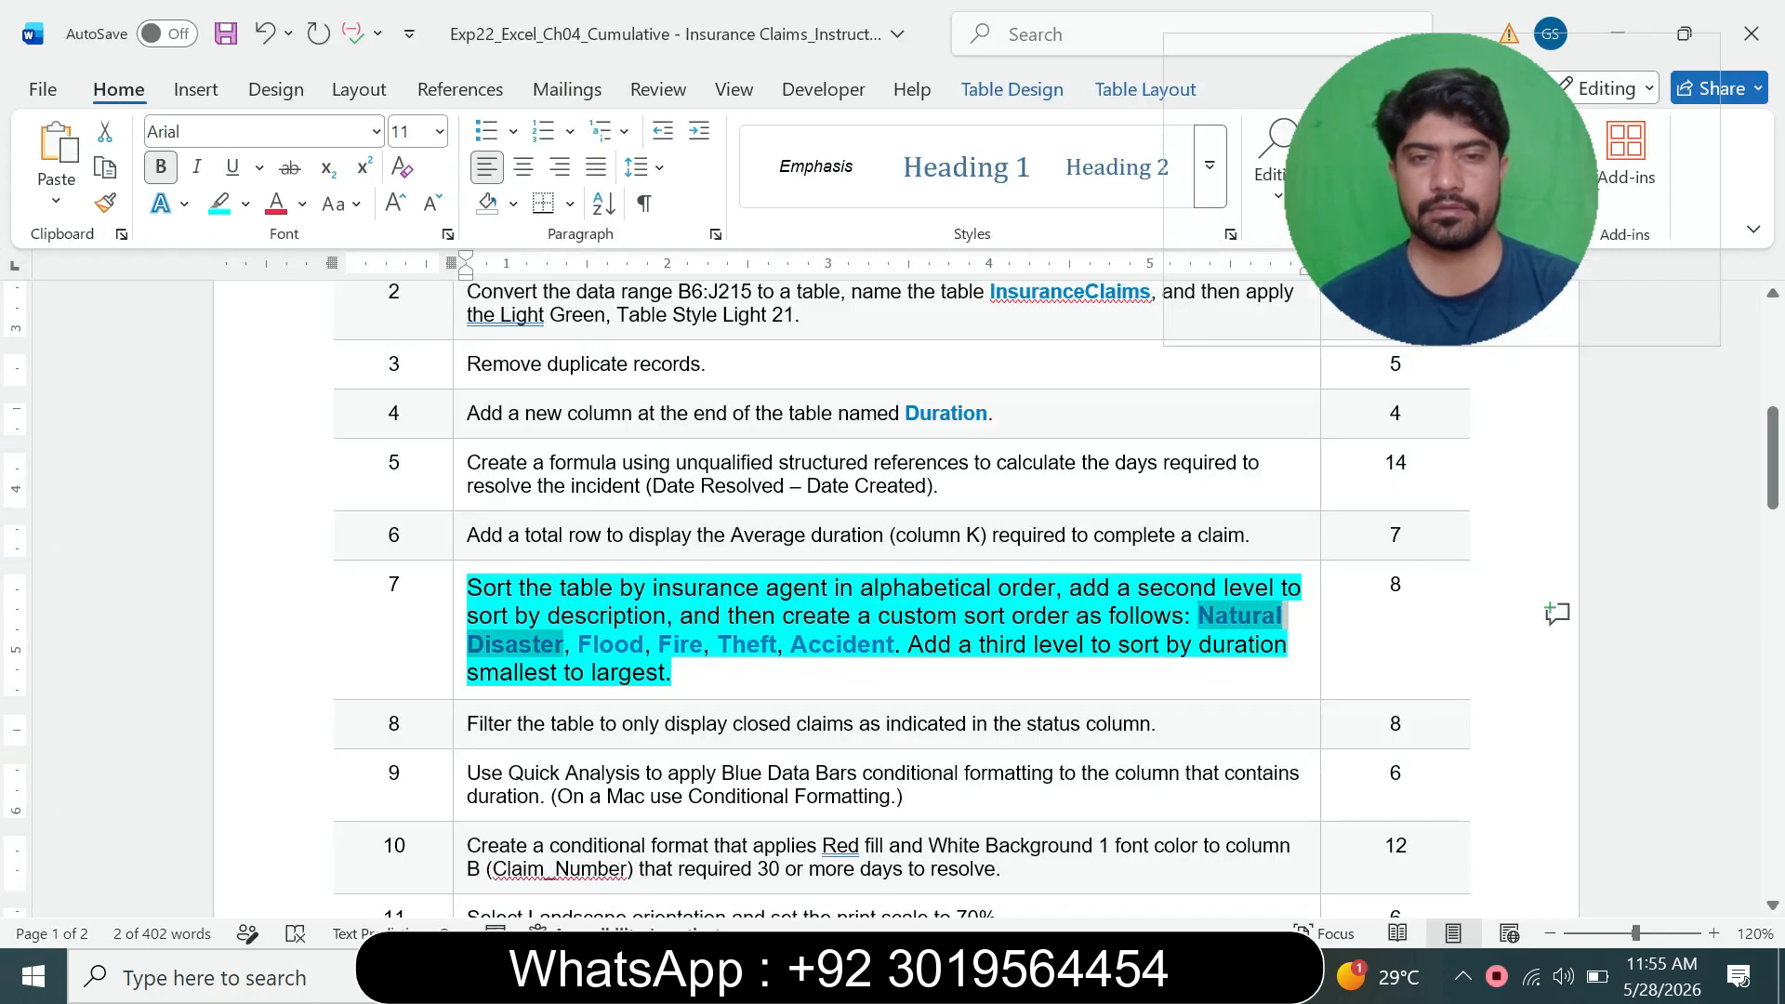
{"action": "double_click", "coordinate": [610, 644]}
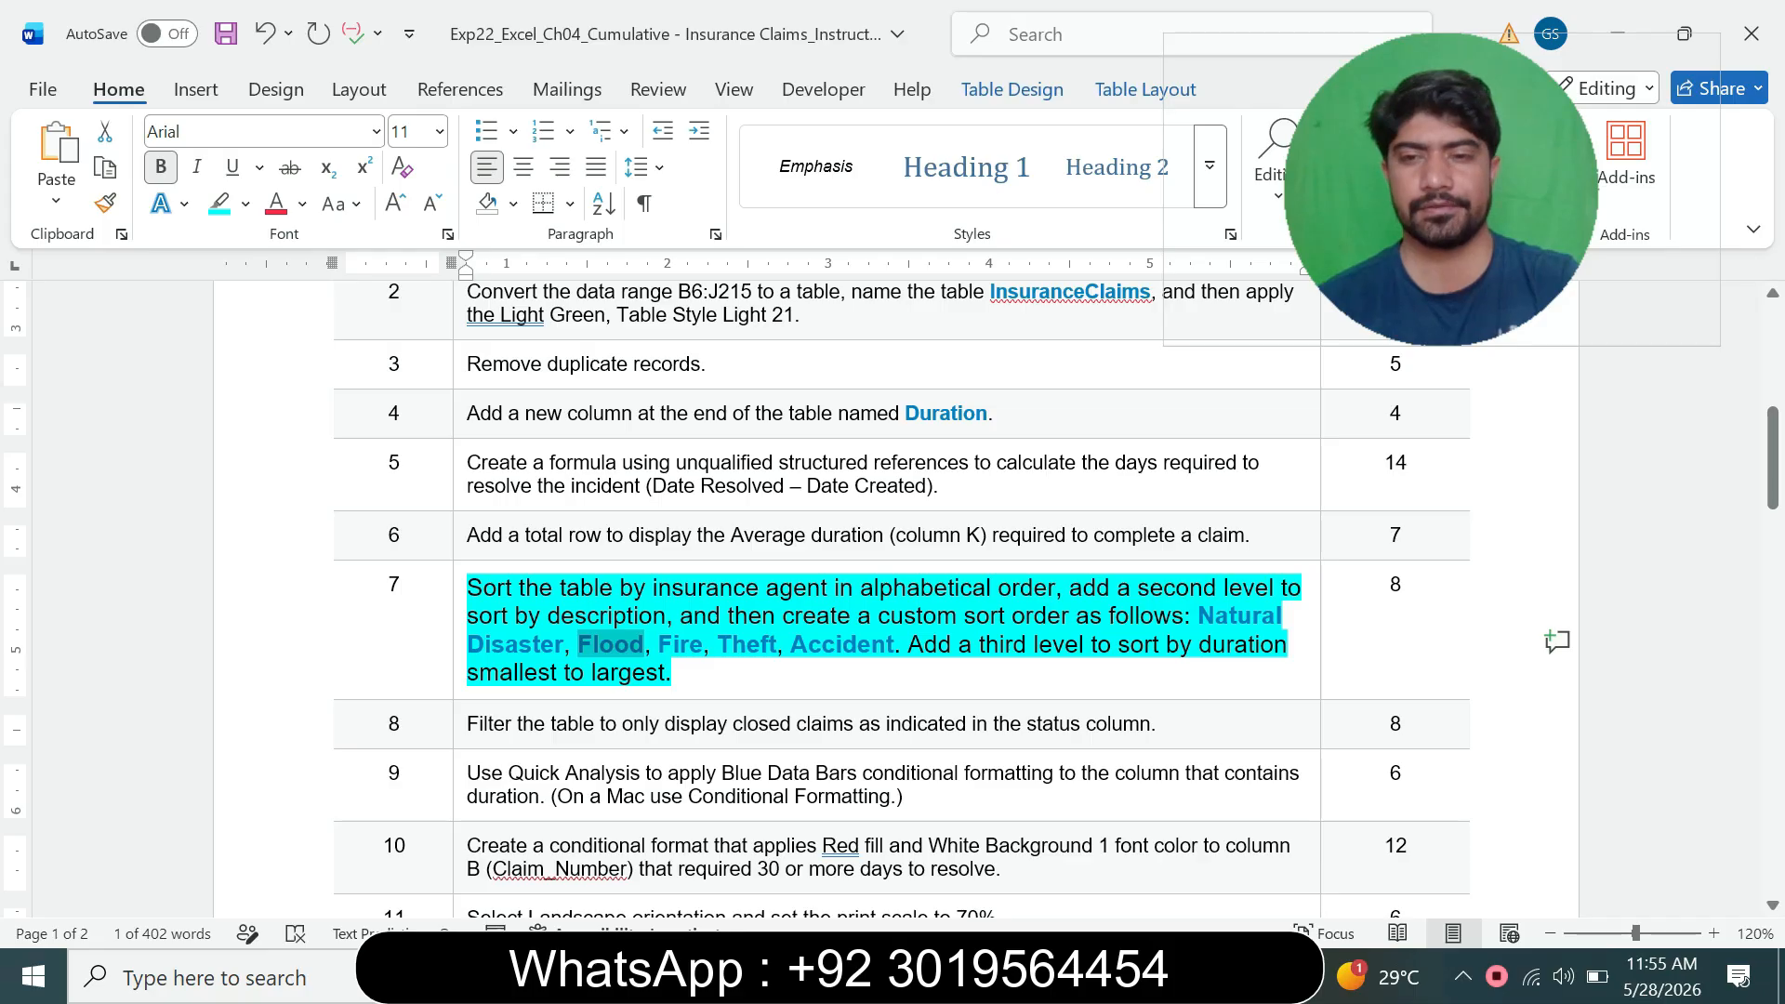
{"action": "key", "text": "alt+Tab"}
{"action": "key", "text": "ctrl+v"}
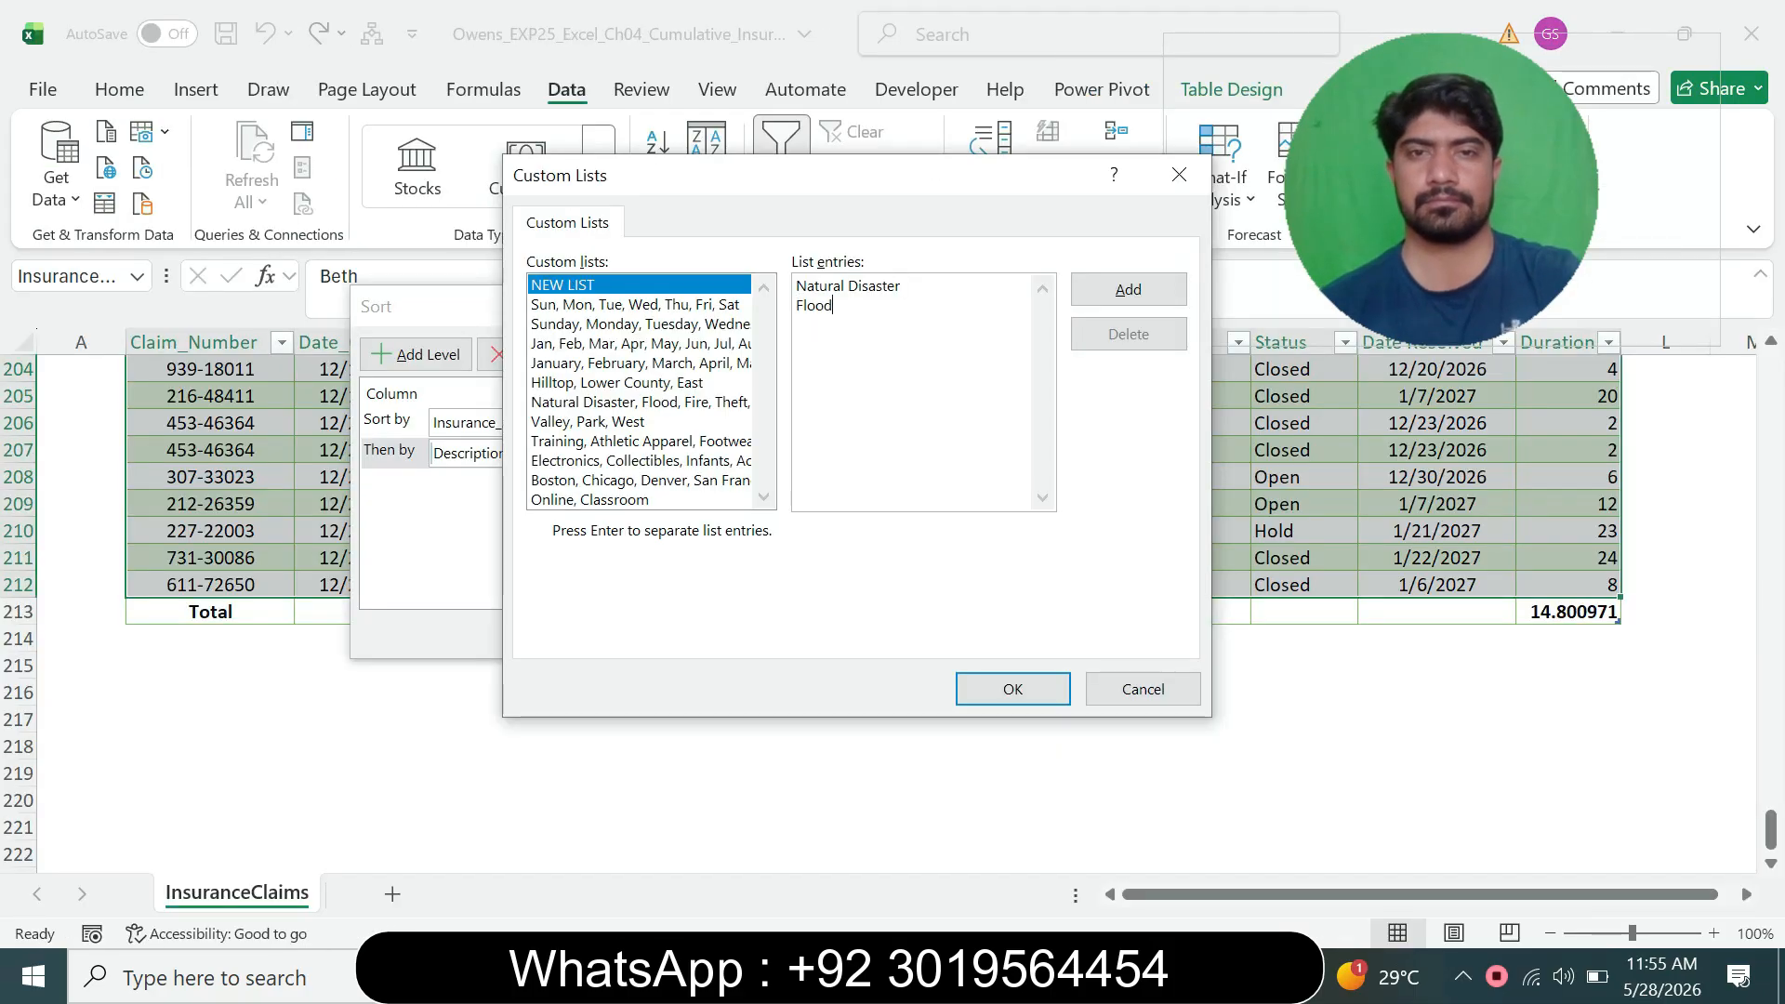
- Copy "Fire" from Word's step 7 and enter it again in Excel below Flood in the new list
{"action": "key", "text": "alt+Tab"}
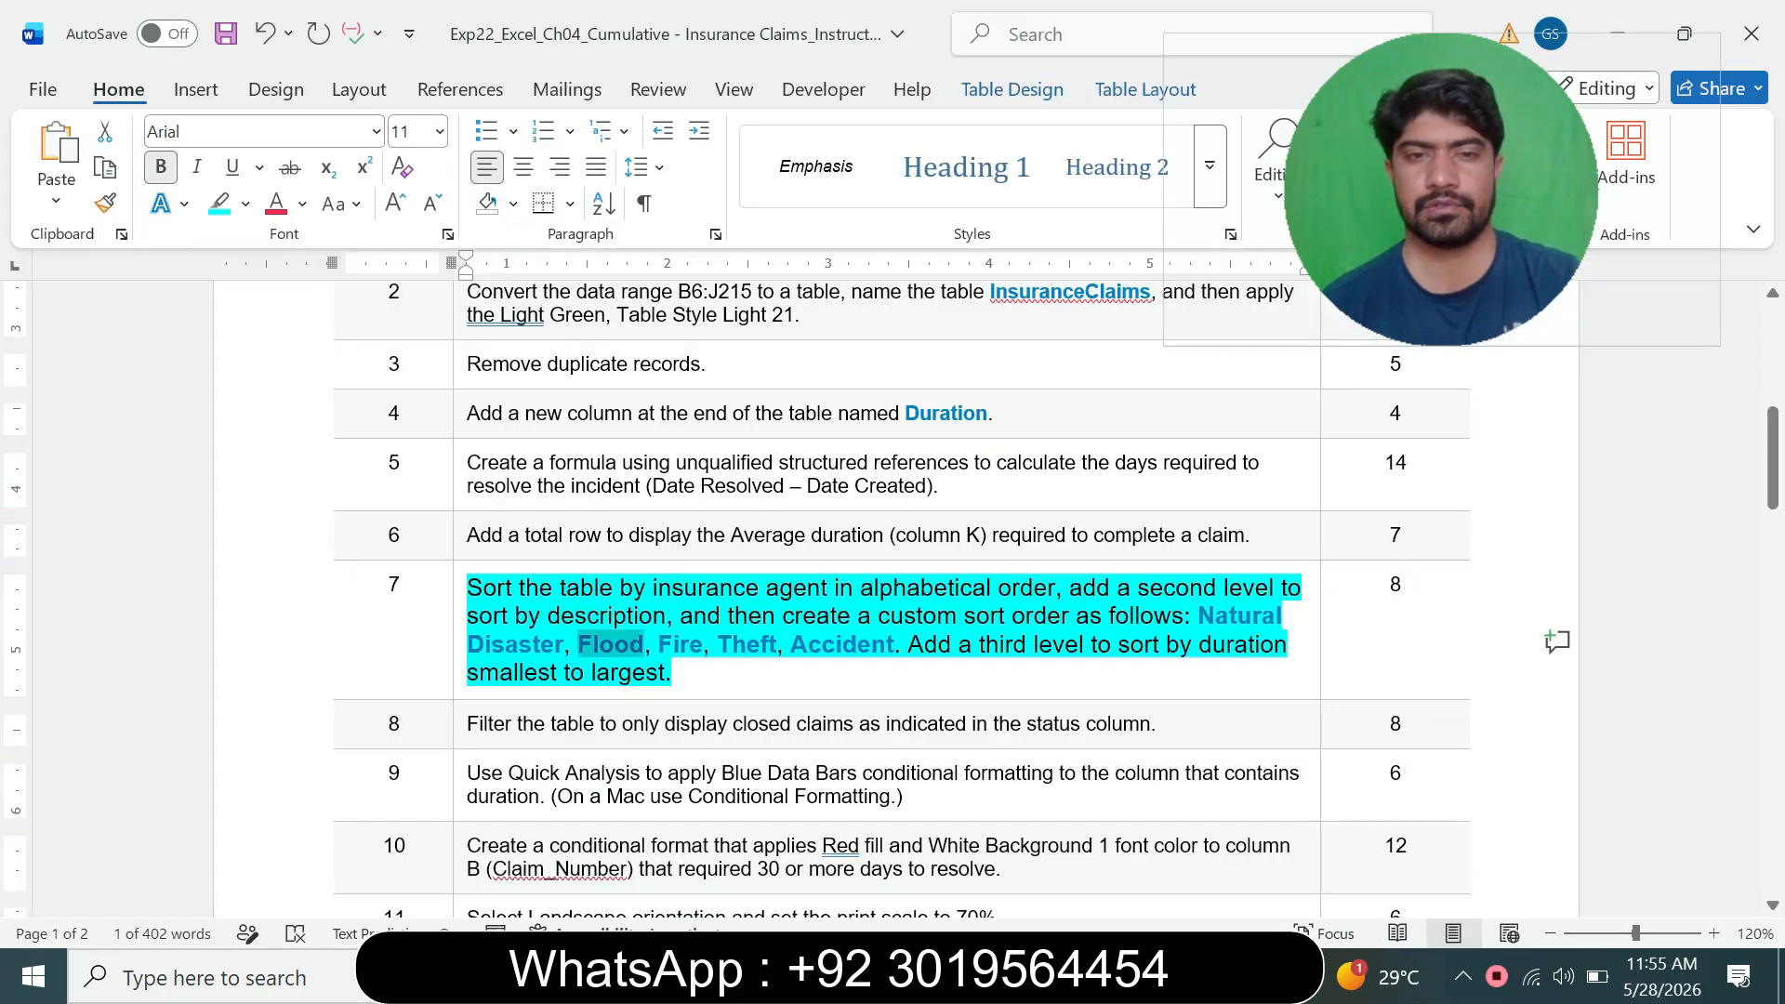
{"action": "double_click", "coordinate": [680, 645]}
{"action": "key", "text": "ctrl+c"}
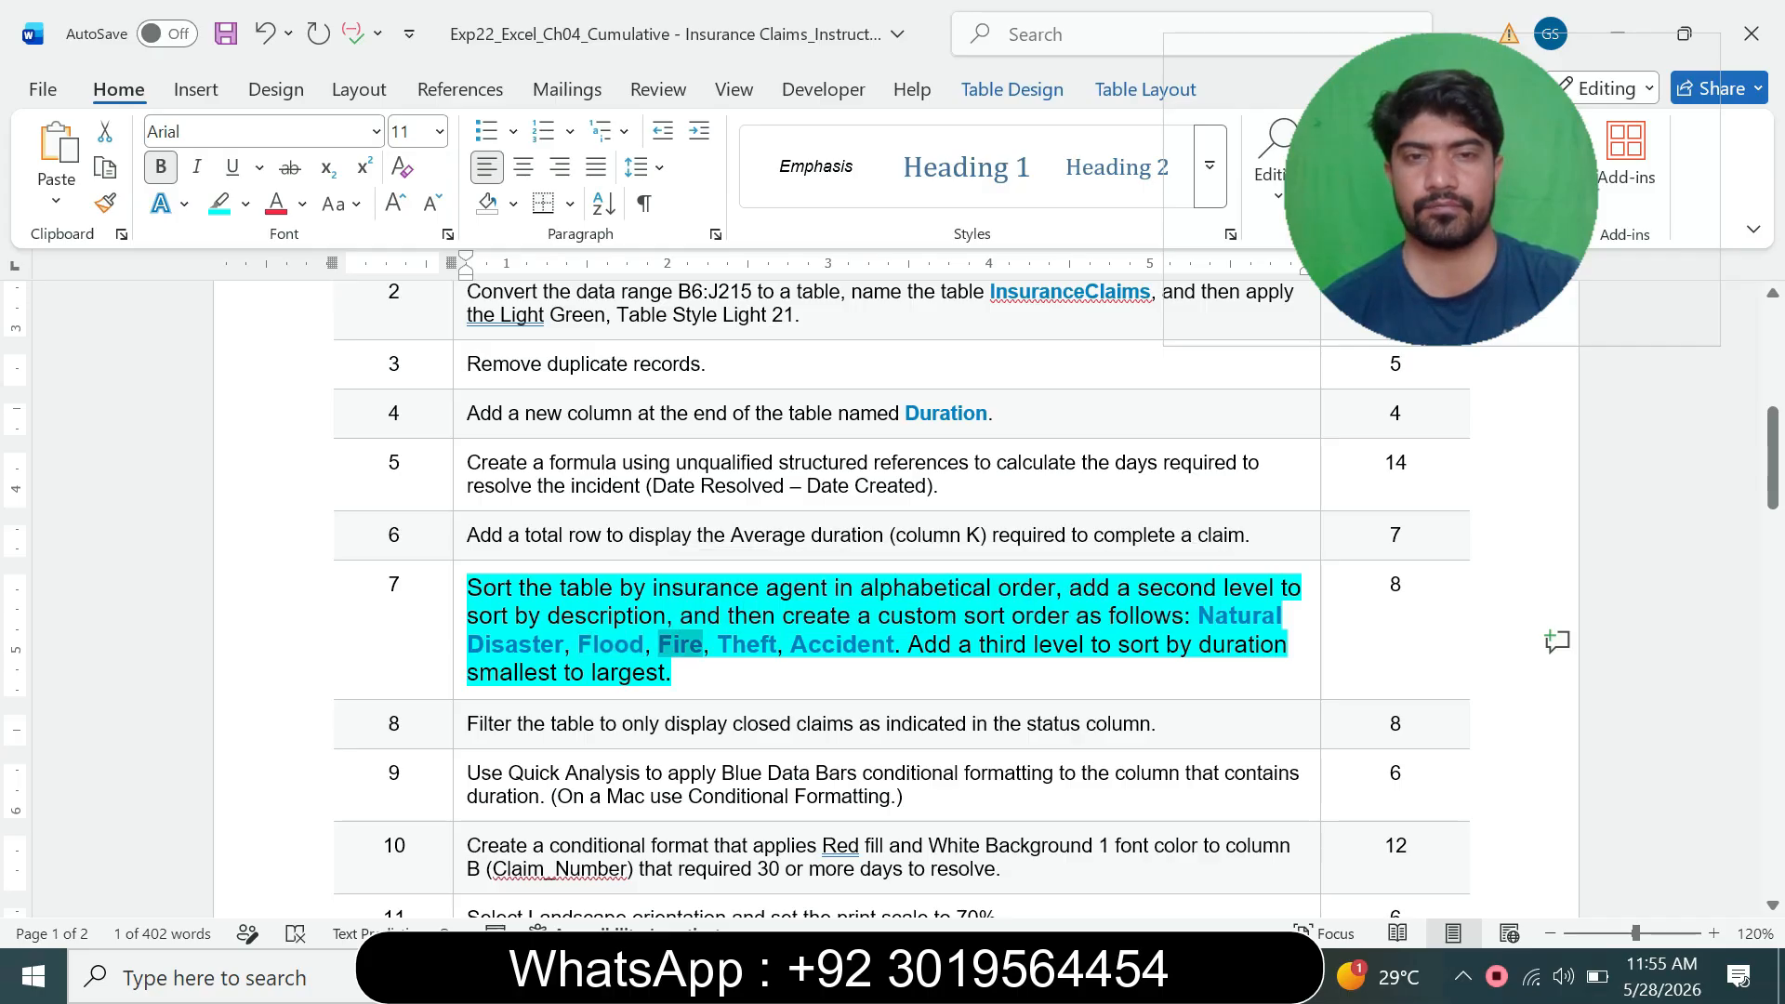
{"action": "key", "text": "alt+Tab"}
{"action": "key", "text": "ctrl+v"}
- Copy "Theft" from Word's step 7 and enter it again in Excel below Fire in the new list
{"action": "key", "text": "alt+Tab"}
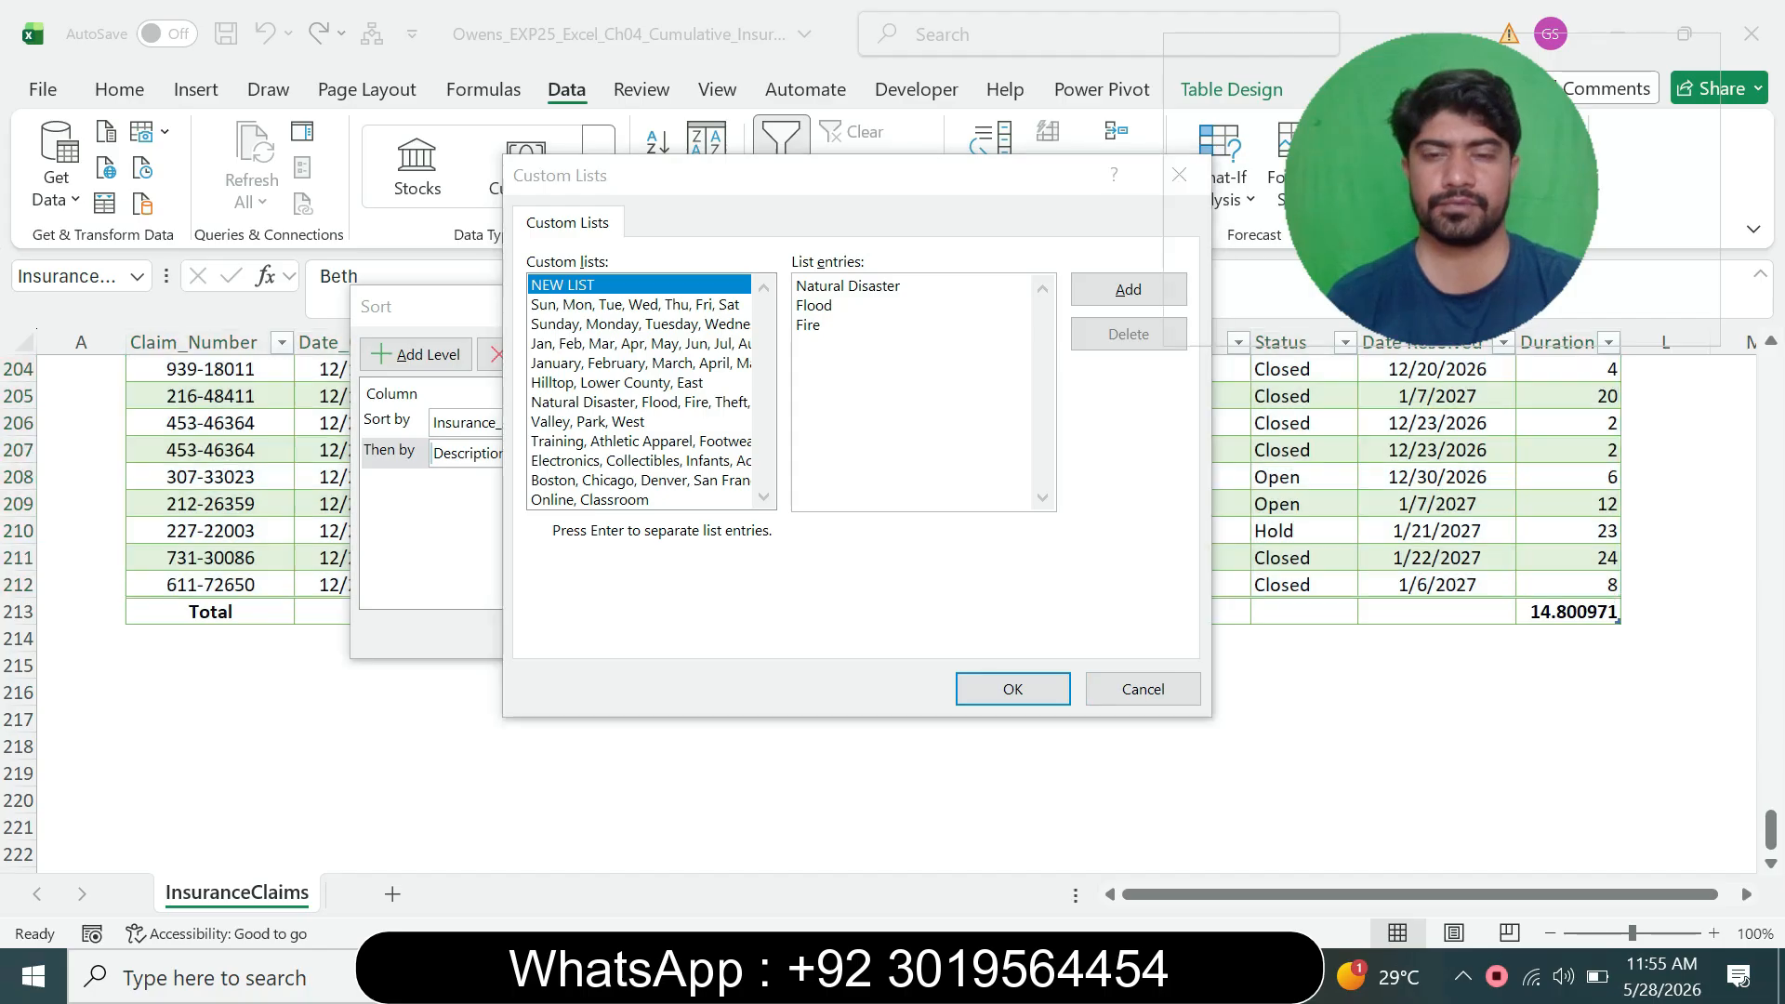
{"action": "double_click", "coordinate": [747, 645]}
{"action": "key", "text": "ctrl+c"}
{"action": "key", "text": "alt+Tab"}
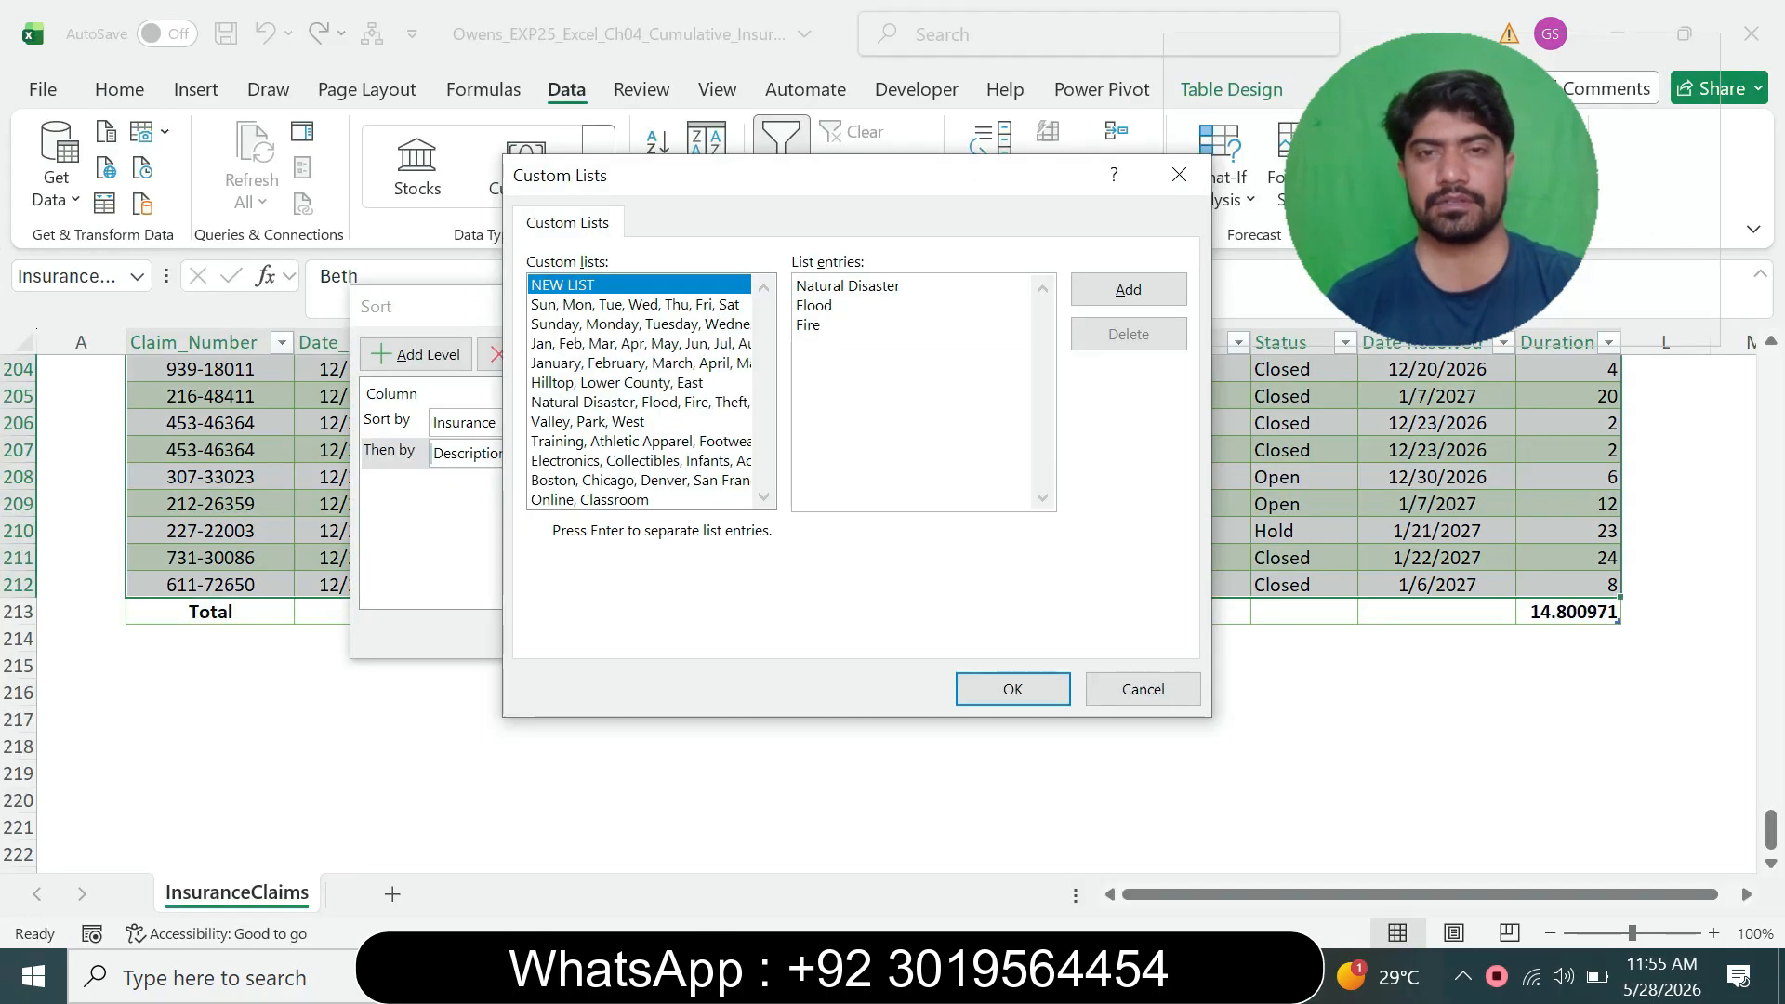
{"action": "key", "text": "Return"}
{"action": "key", "text": "ctrl+v"}
- Copy "Accident" from Word's step 7 and enter it in Excel below Theft in the new list
{"action": "key", "text": "alt+Tab"}
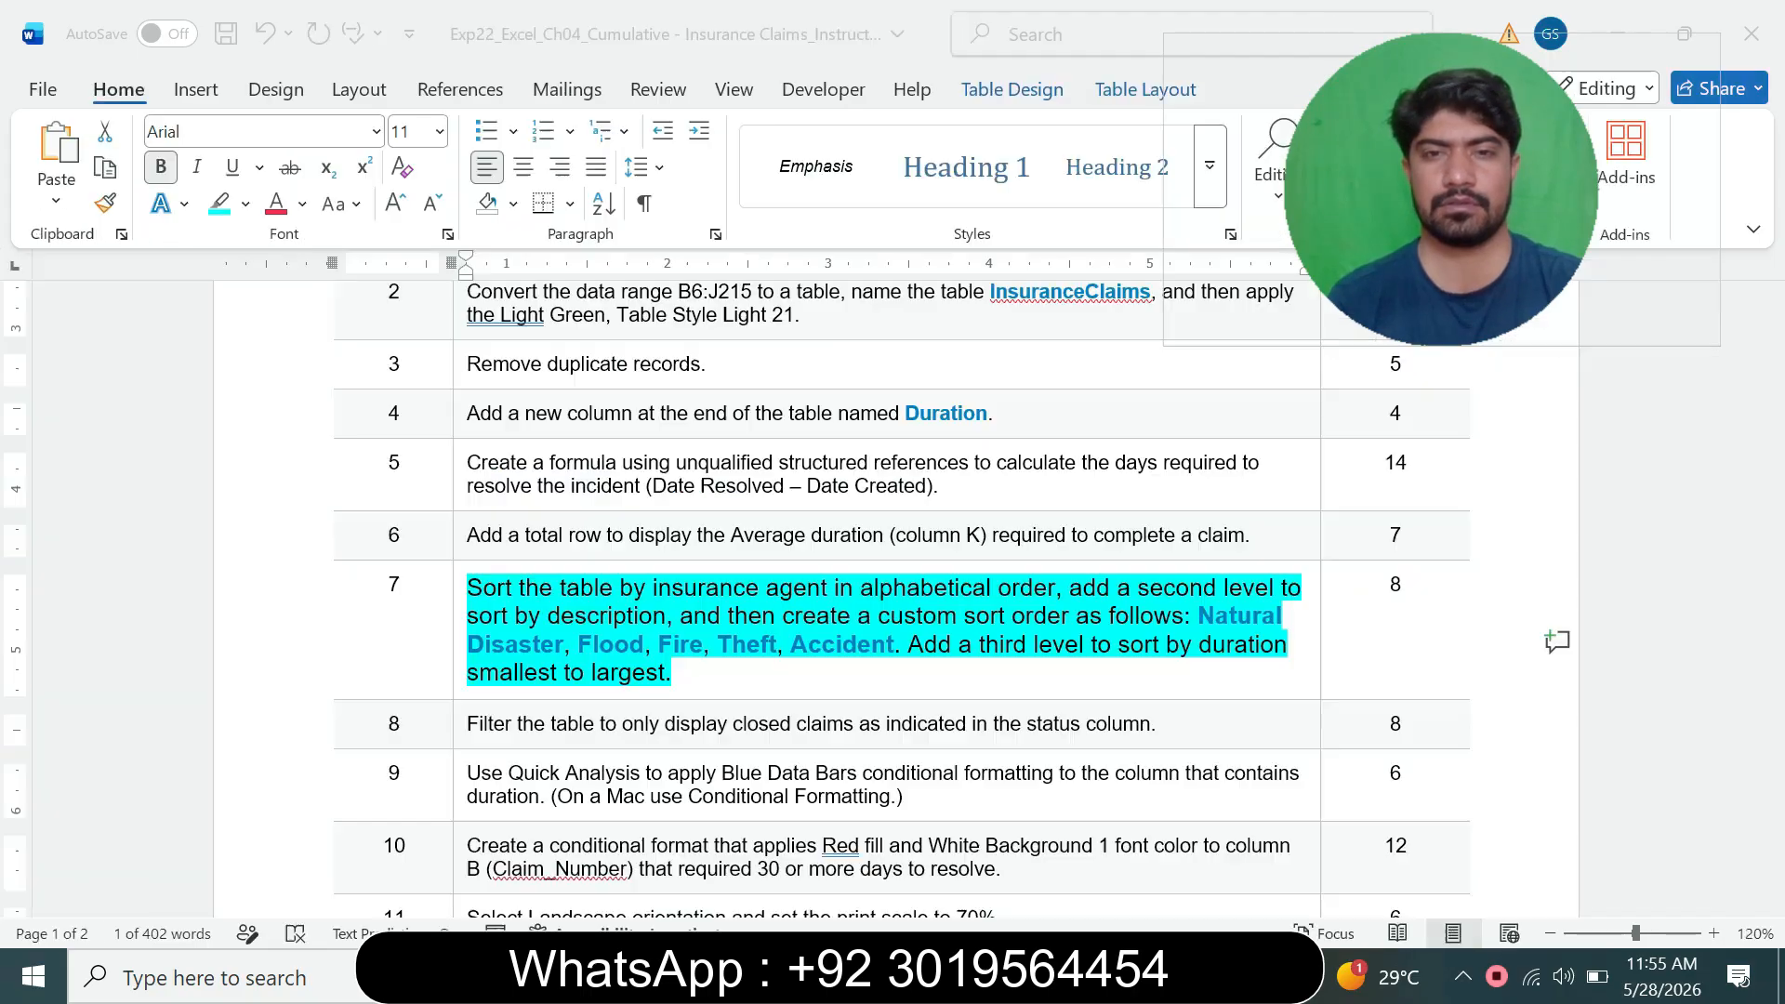
{"action": "double_click", "coordinate": [837, 644]}
{"action": "key", "text": "ctrl+c"}
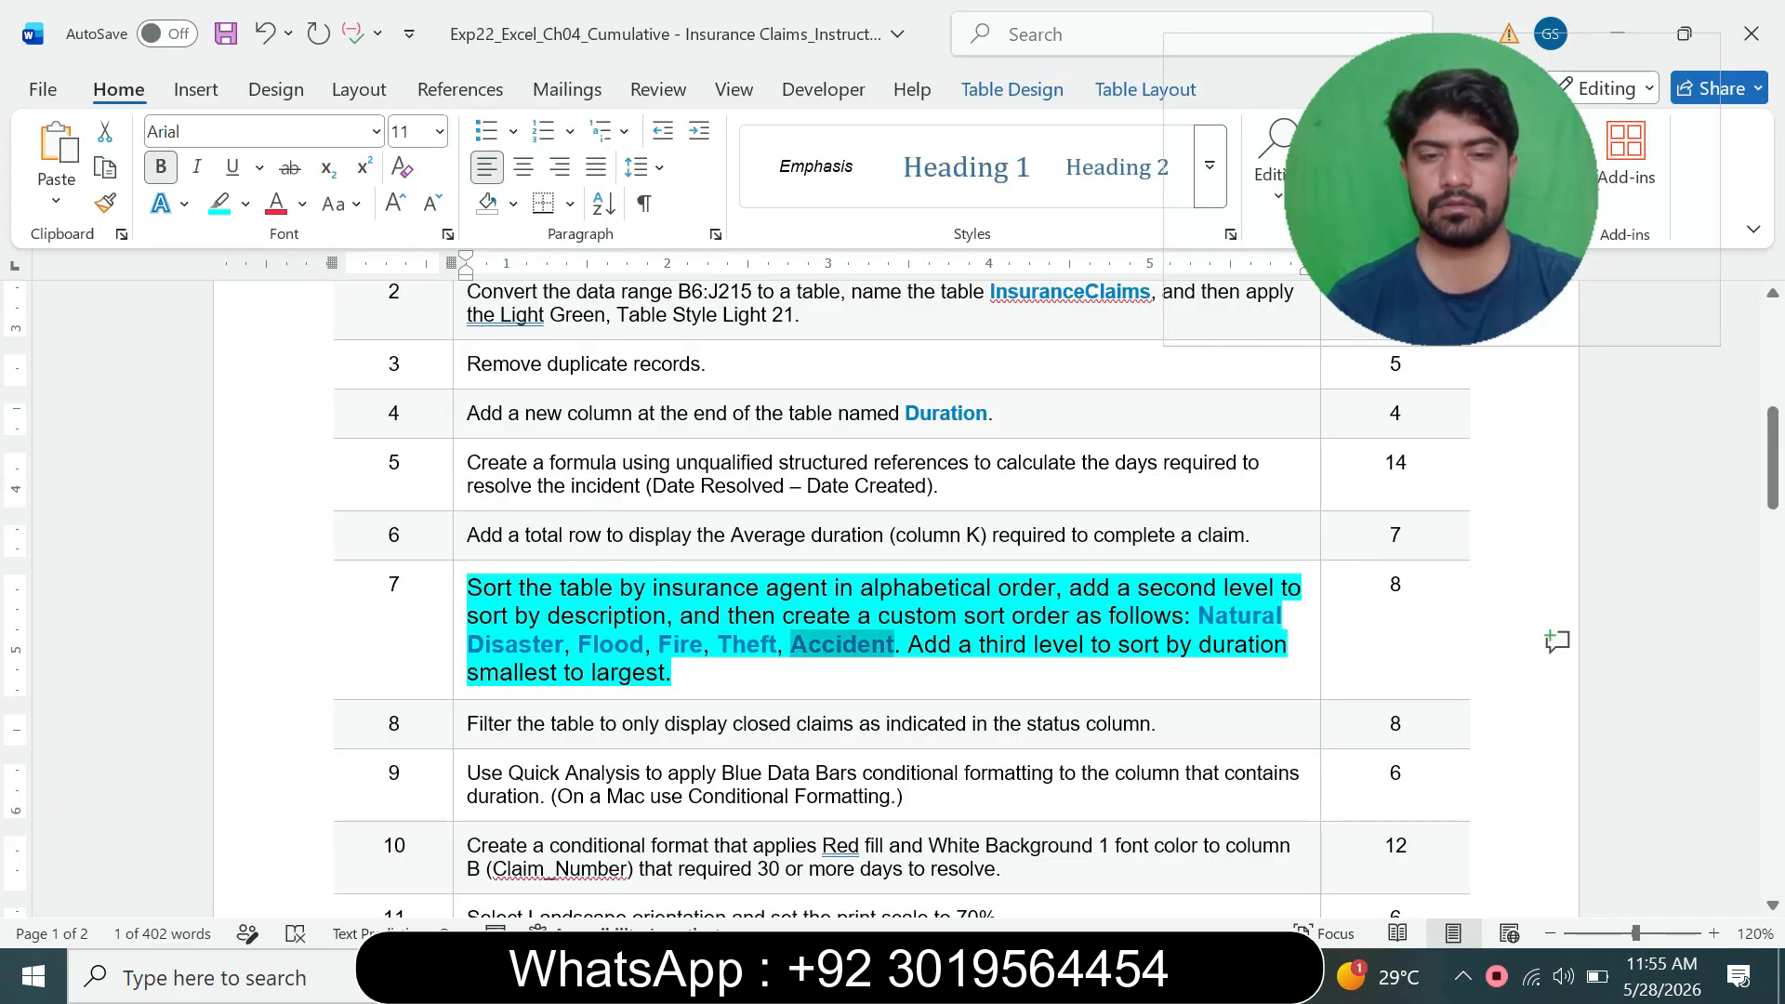
{"action": "key", "text": "alt+Tab"}
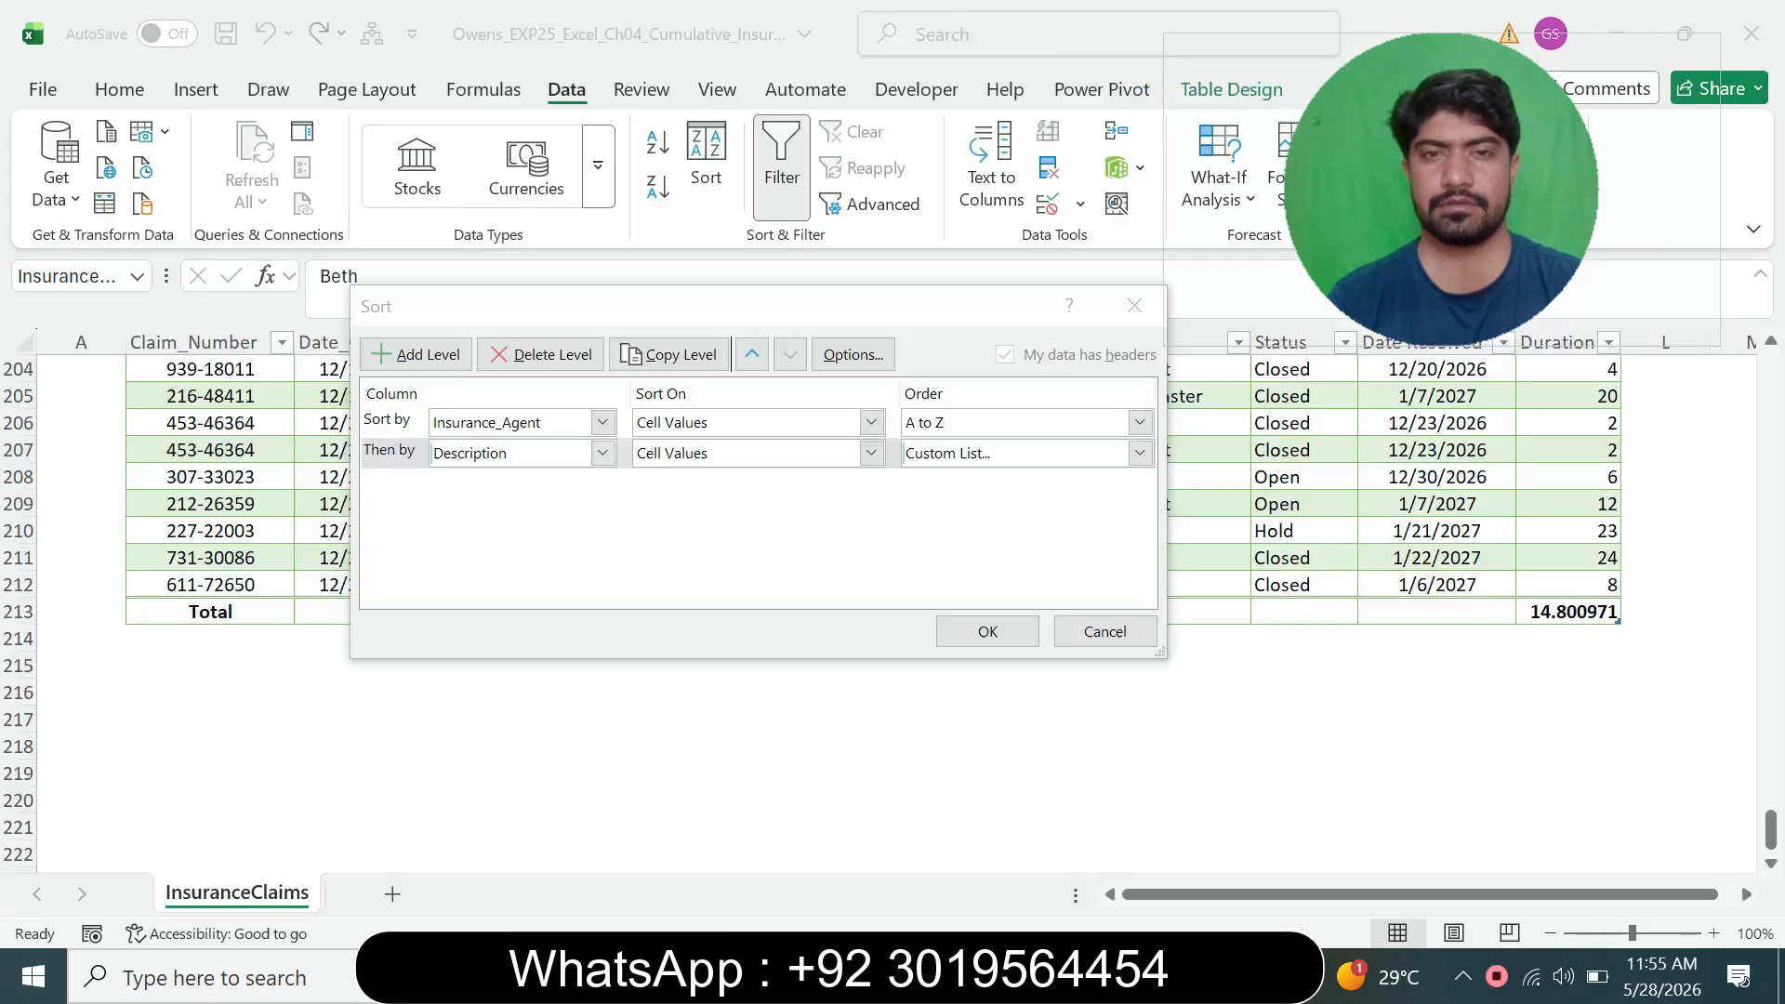
{"action": "key", "text": "Return"}
{"action": "key", "text": "ctrl+v"}
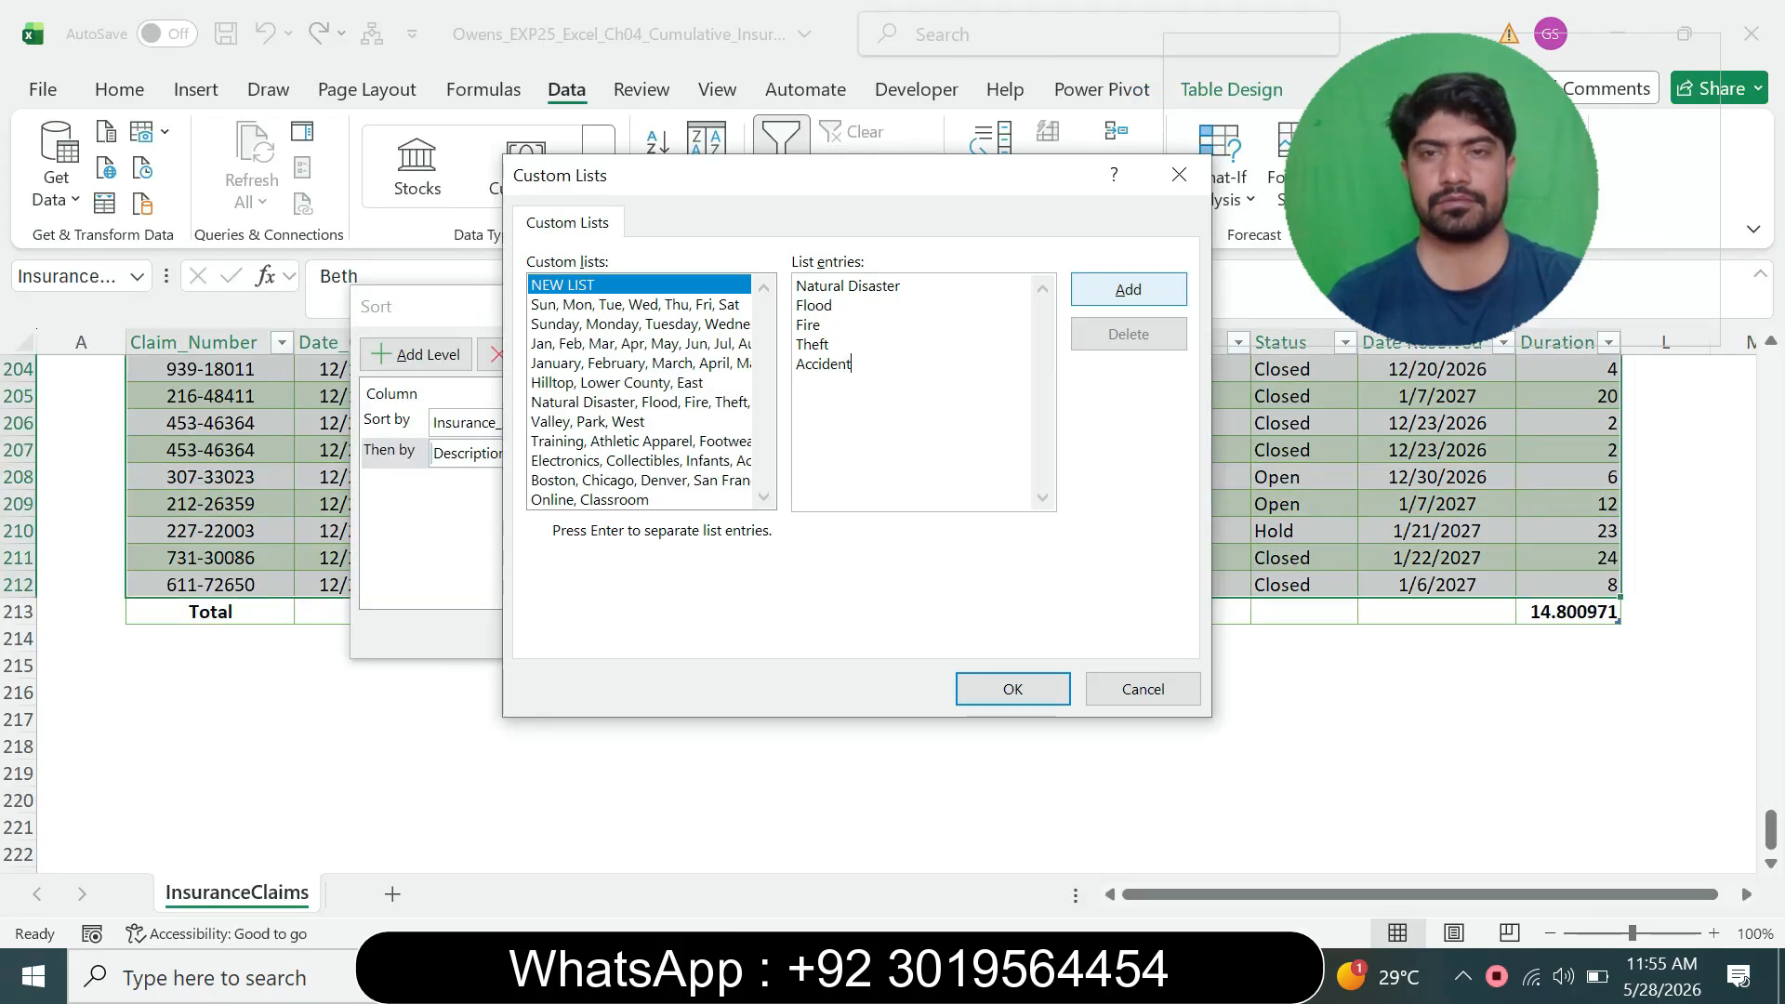
- Add the new list and use Natural Disaster, Flood, Fire, Theft, Accident as the Description level's sort order
{"action": "left_click", "coordinate": [1127, 289]}
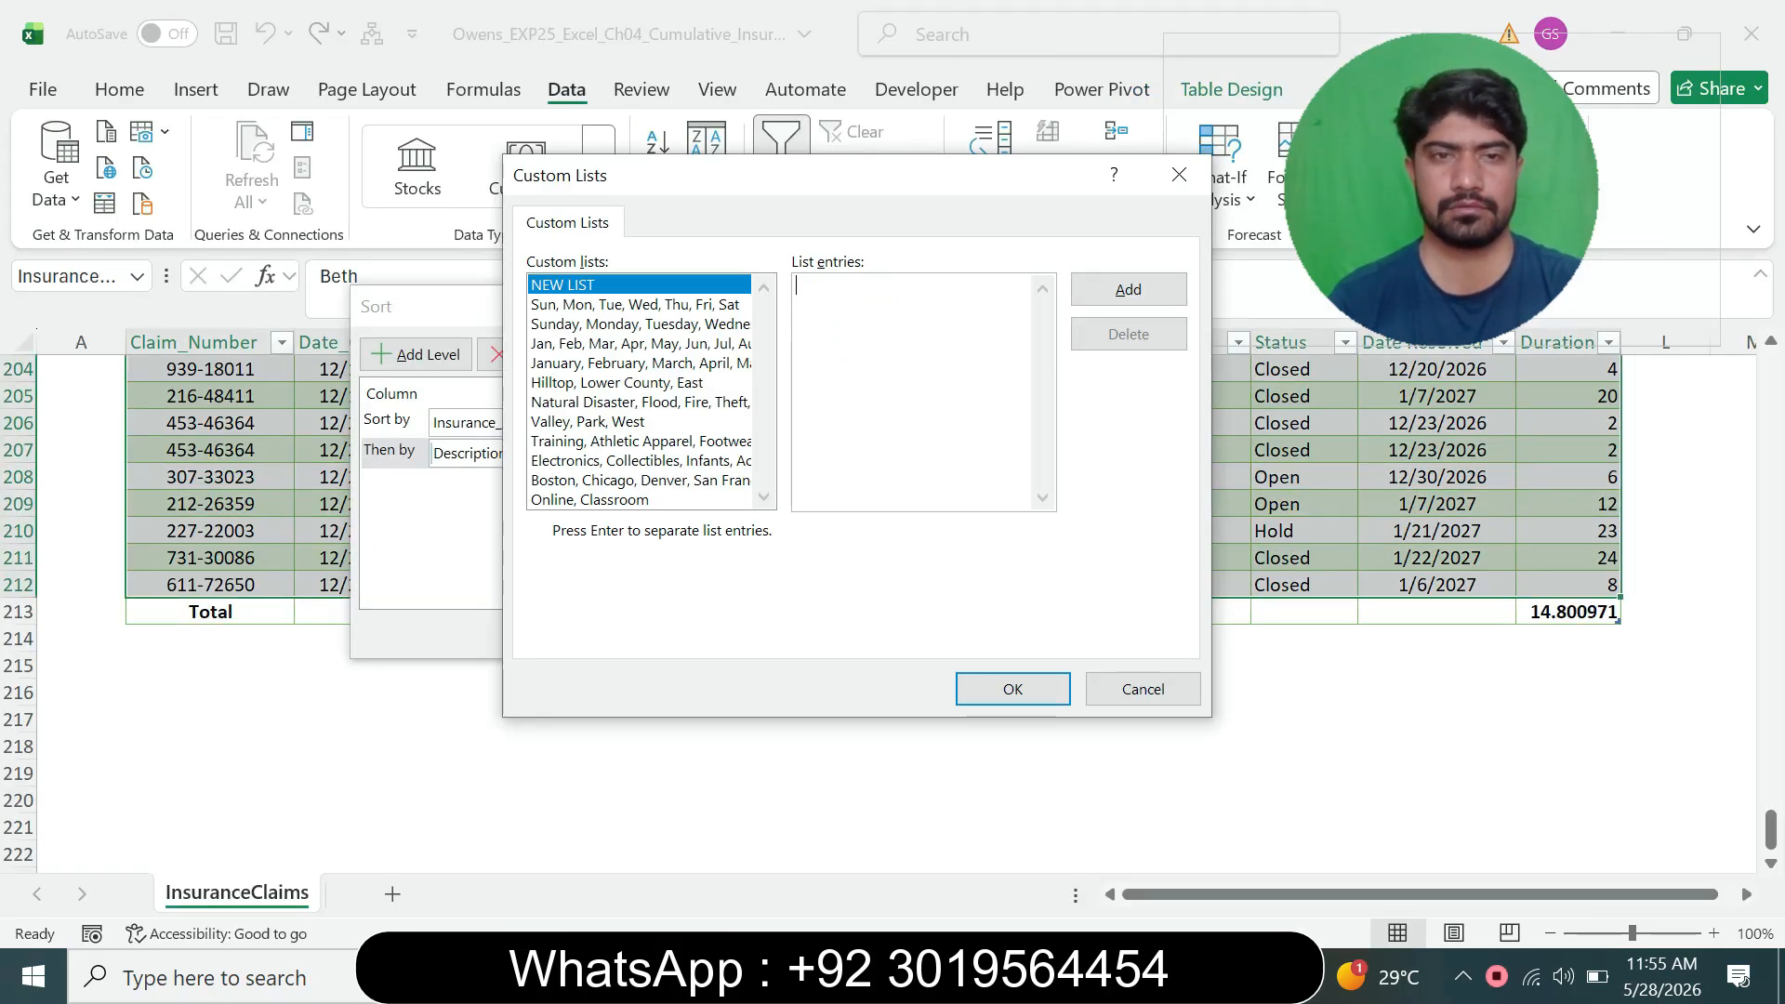
{"action": "left_click", "coordinate": [640, 402]}
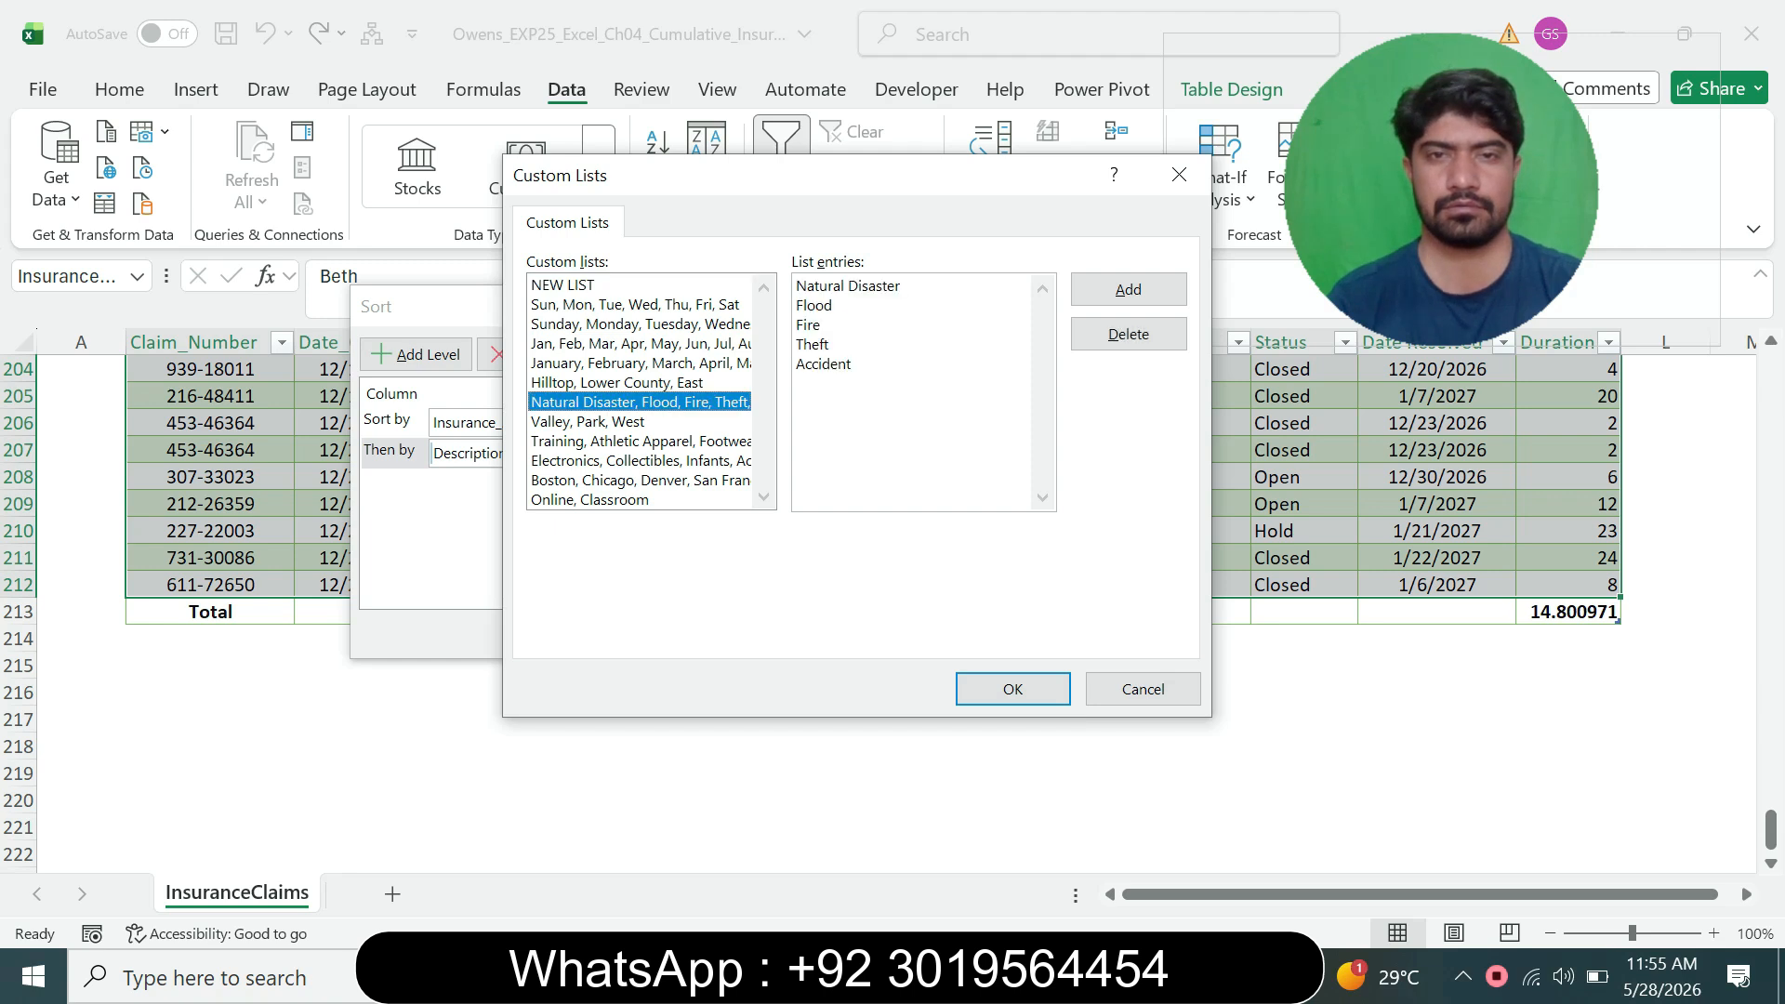
{"action": "left_click", "coordinate": [1013, 689]}
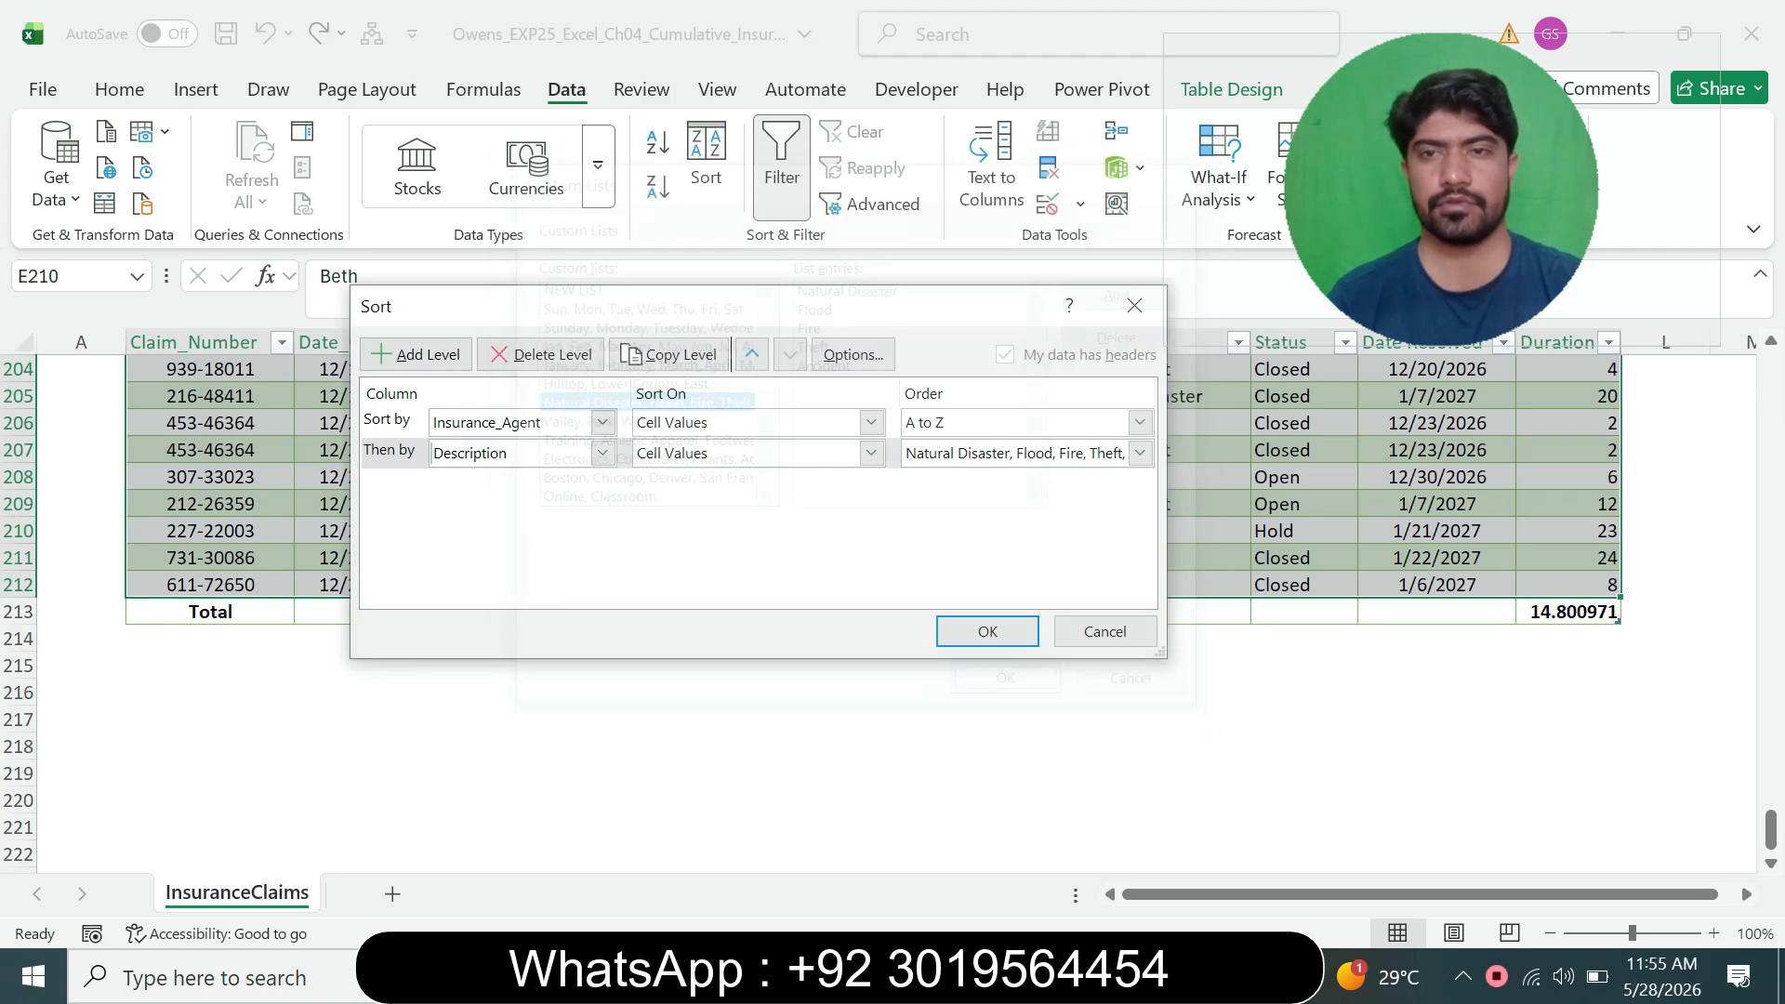
- Check step 7 in Word, add a third sort level by Duration, Smallest to Largest, in Excel and apply the sort
{"action": "key", "text": "alt+Tab"}
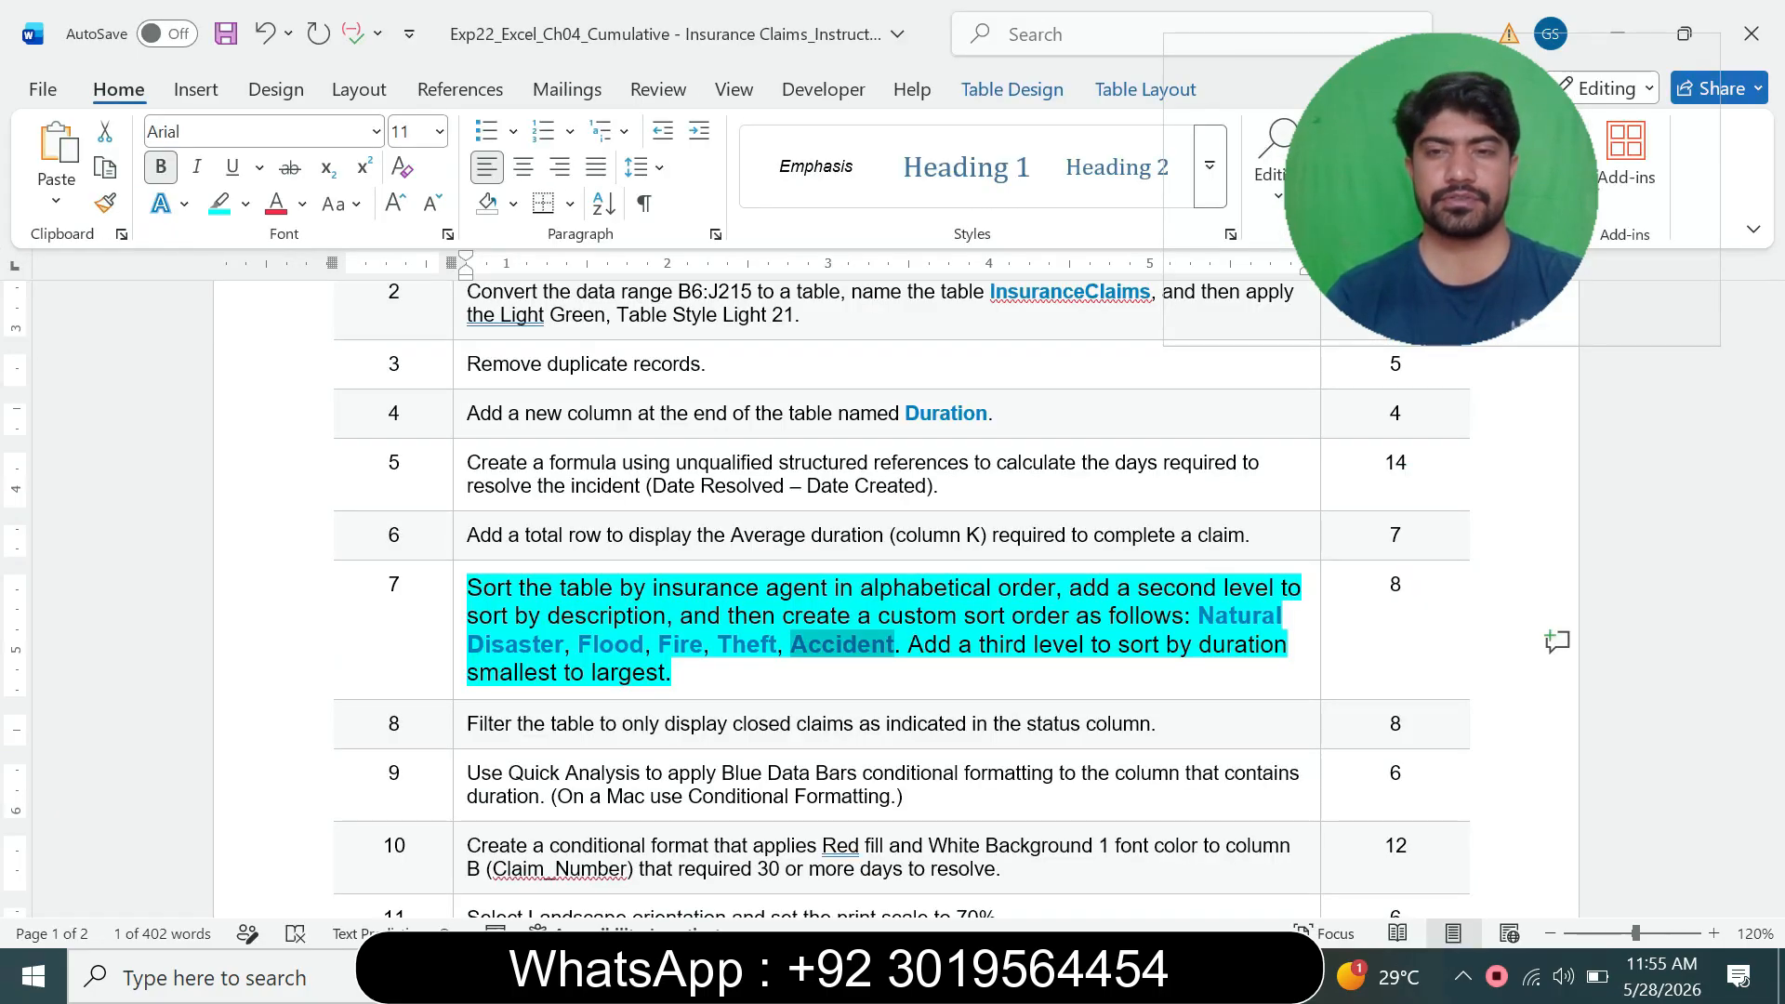
{"action": "key", "text": "alt+Tab"}
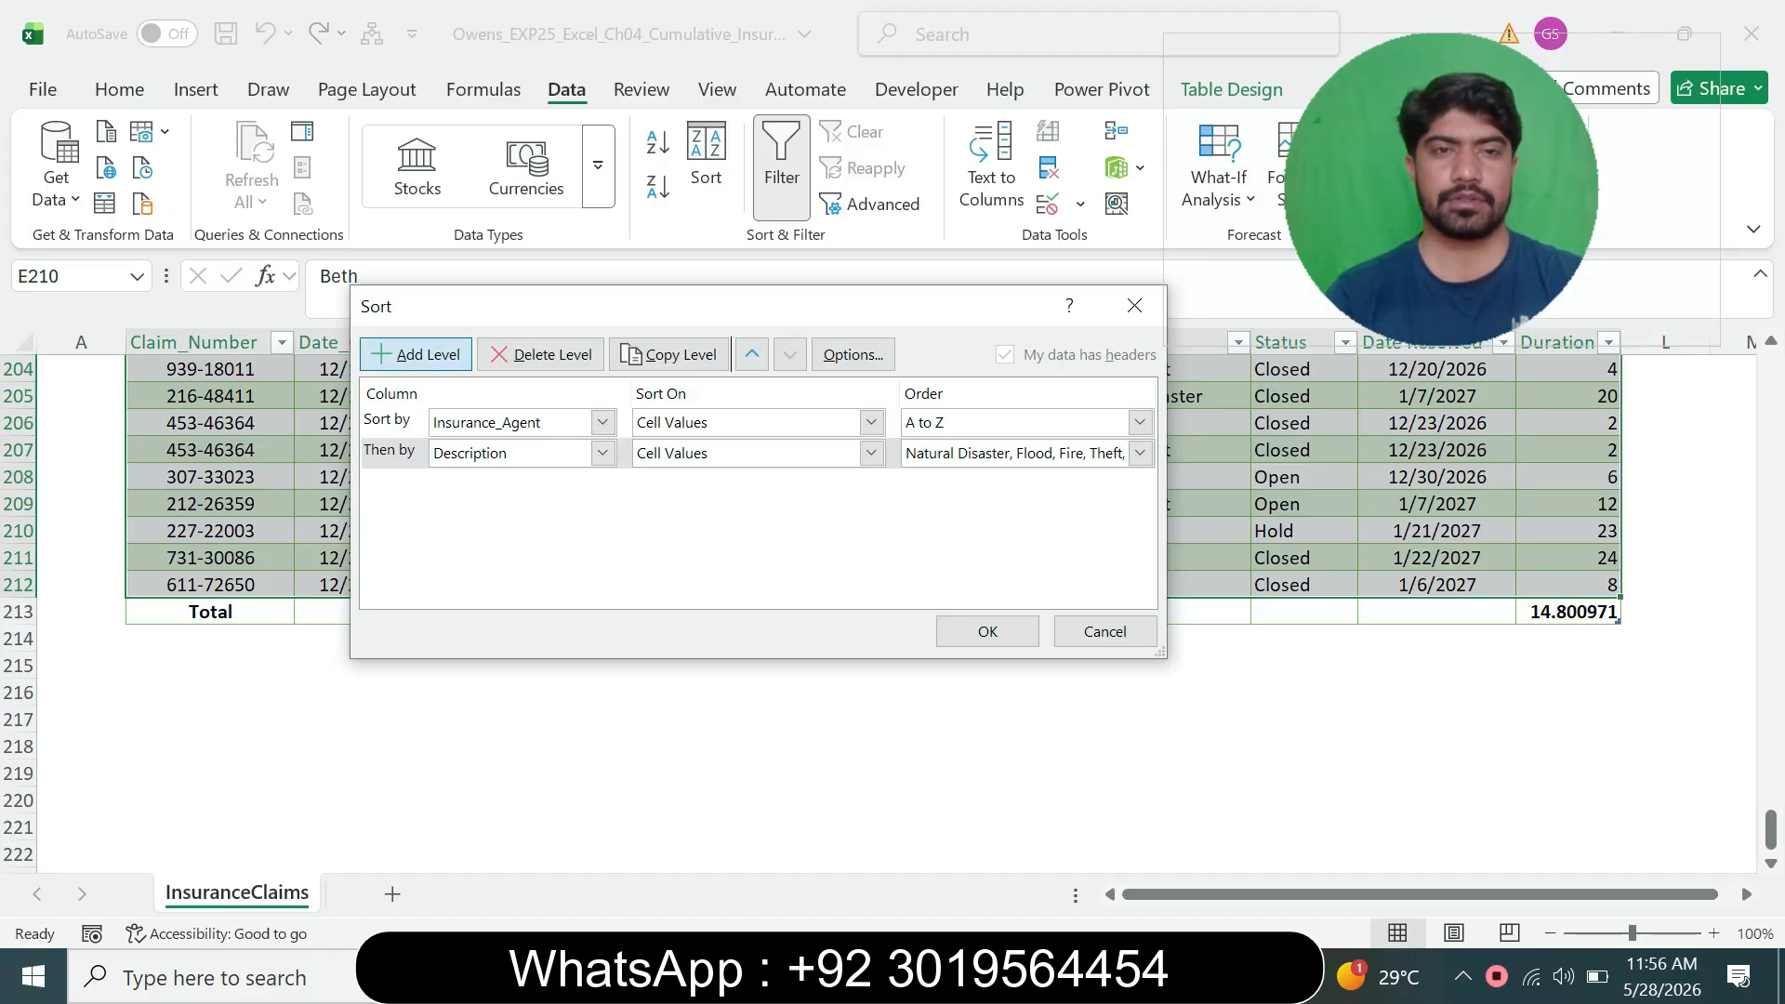
{"action": "key", "text": "alt+a"}
{"action": "left_click", "coordinate": [602, 483]}
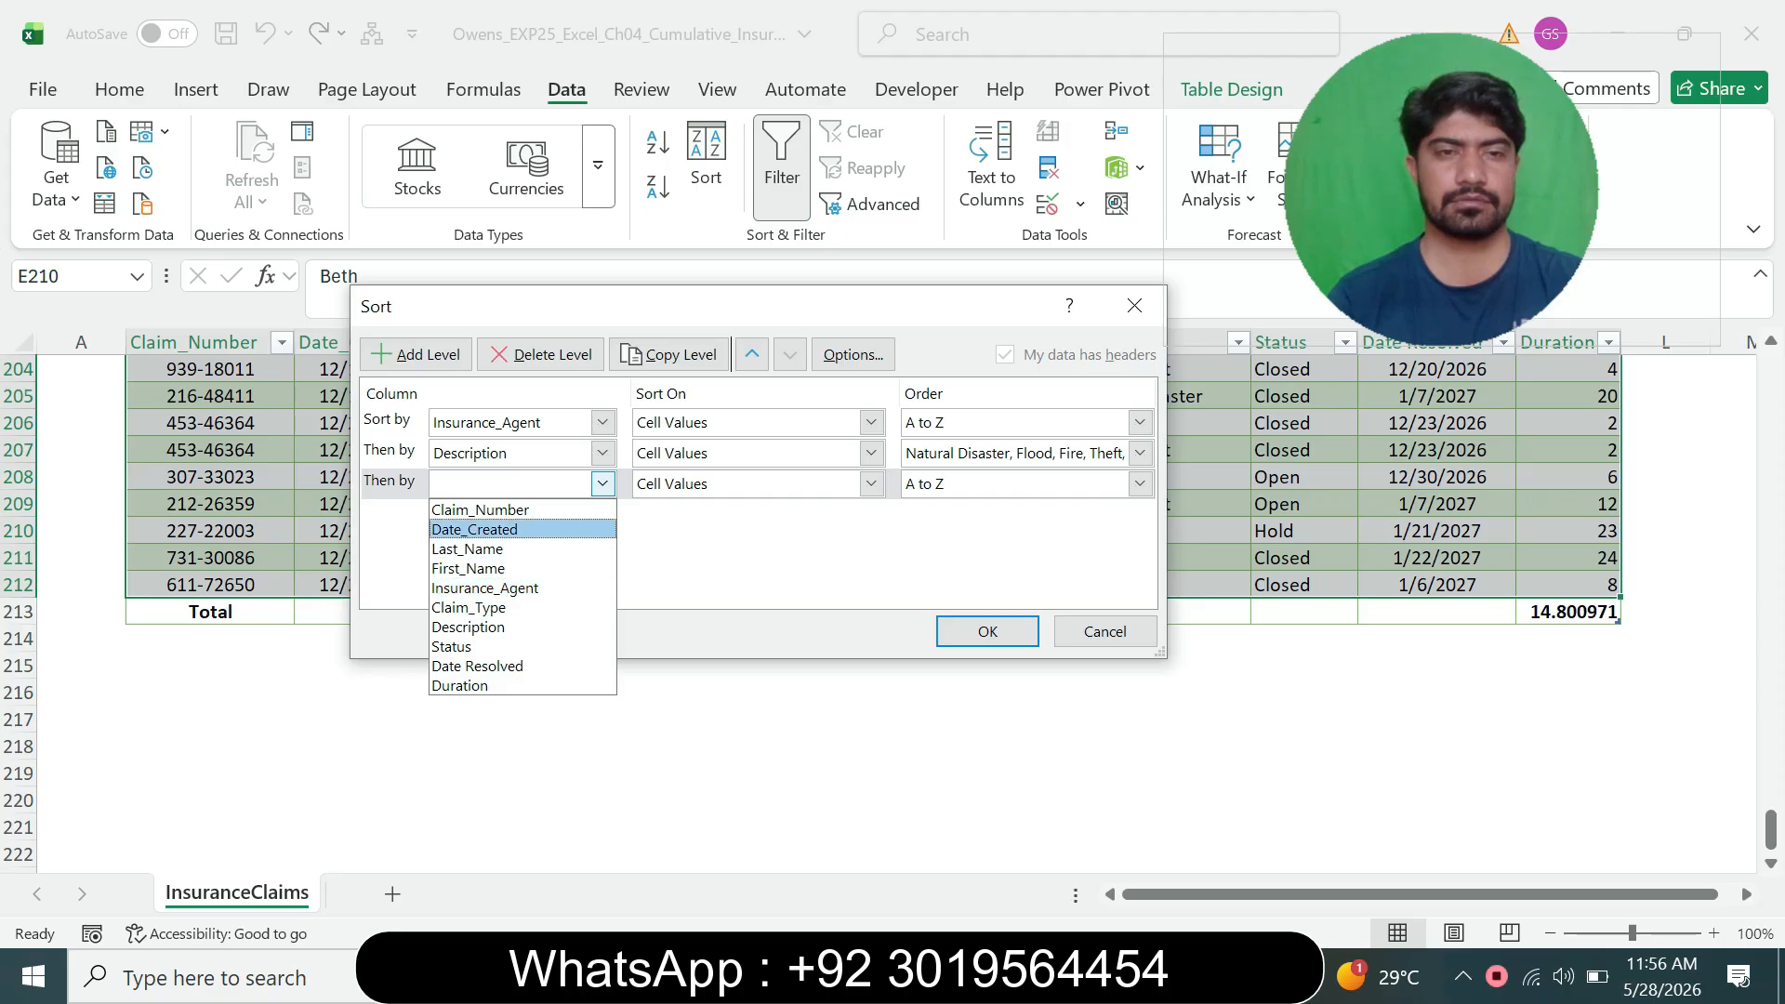
{"action": "key", "text": "Down"}
{"action": "key", "text": "Down"}
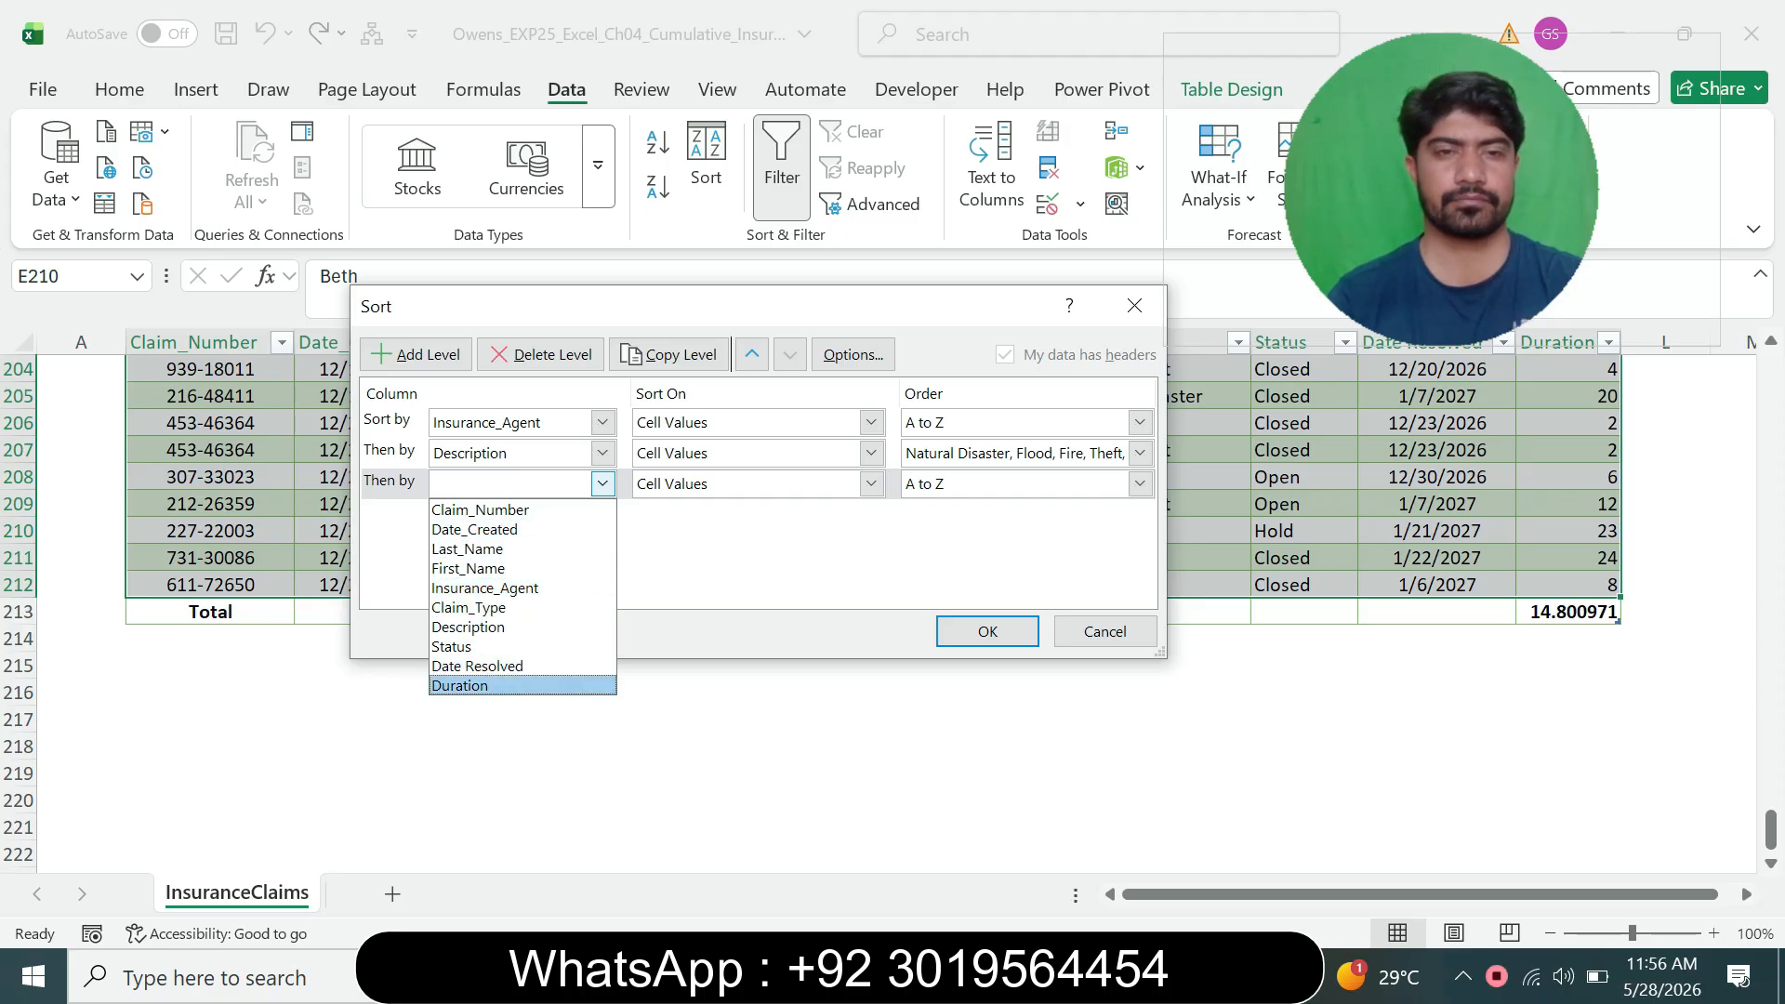
{"action": "key", "text": "Return"}
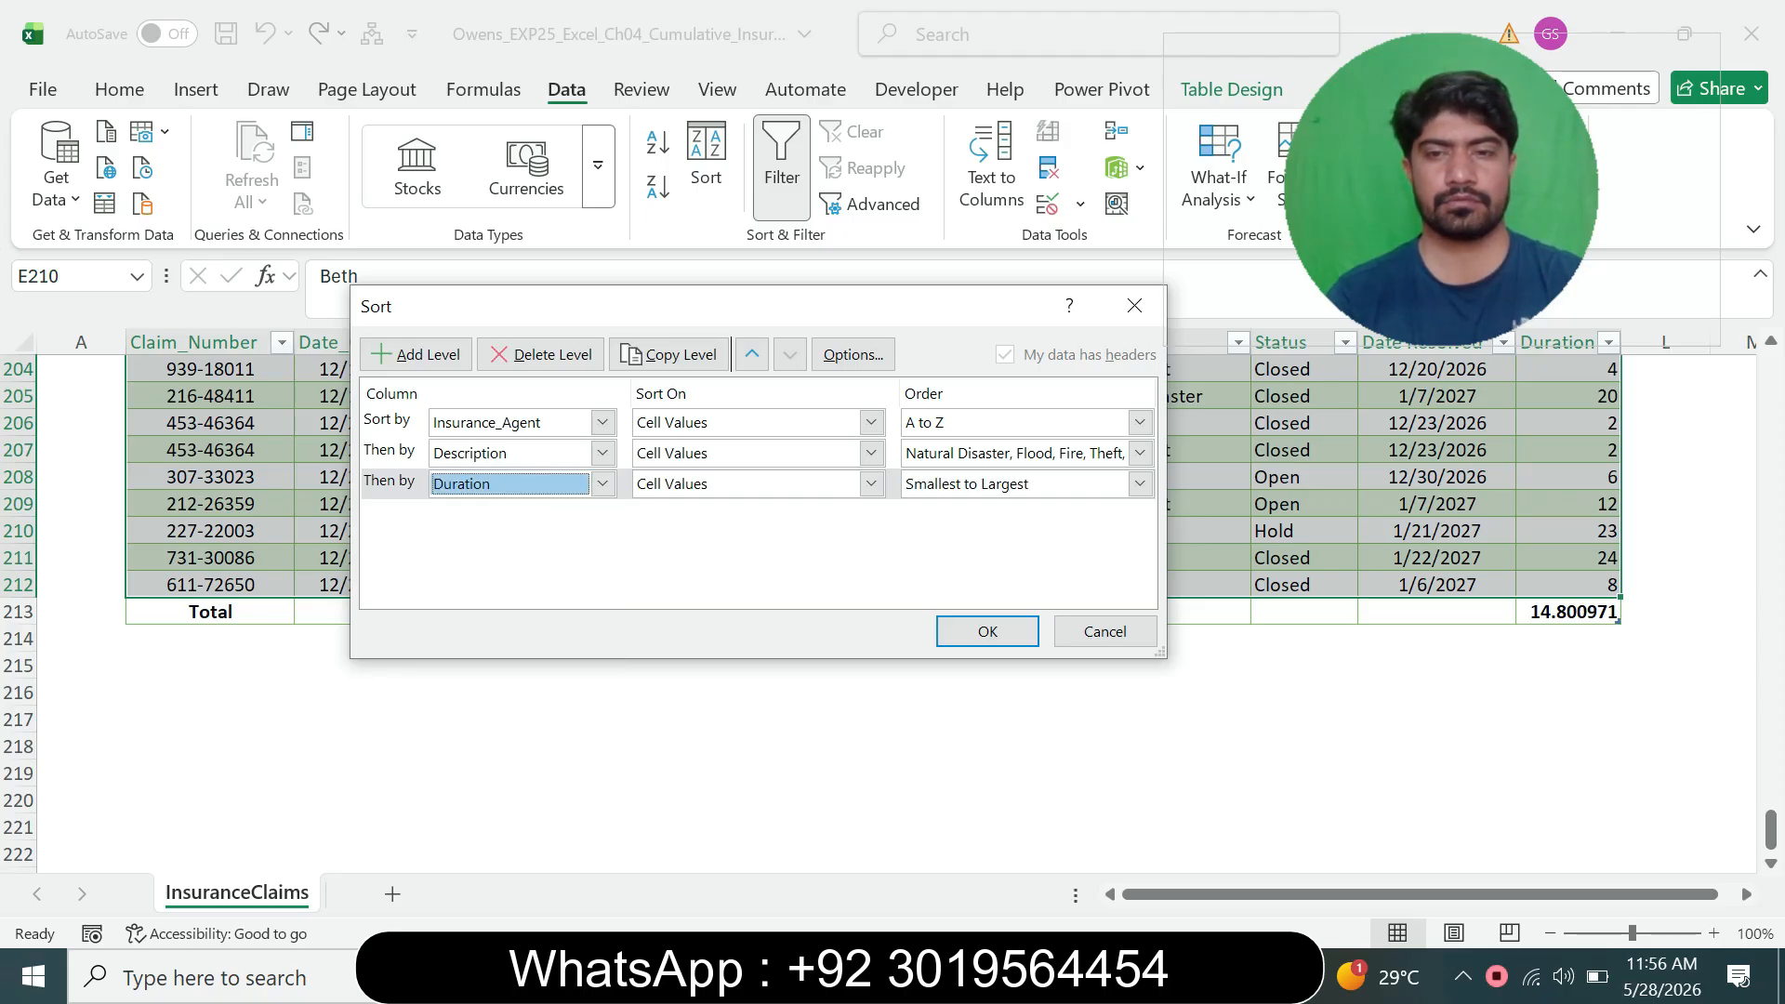
{"action": "key", "text": "alt+Tab"}
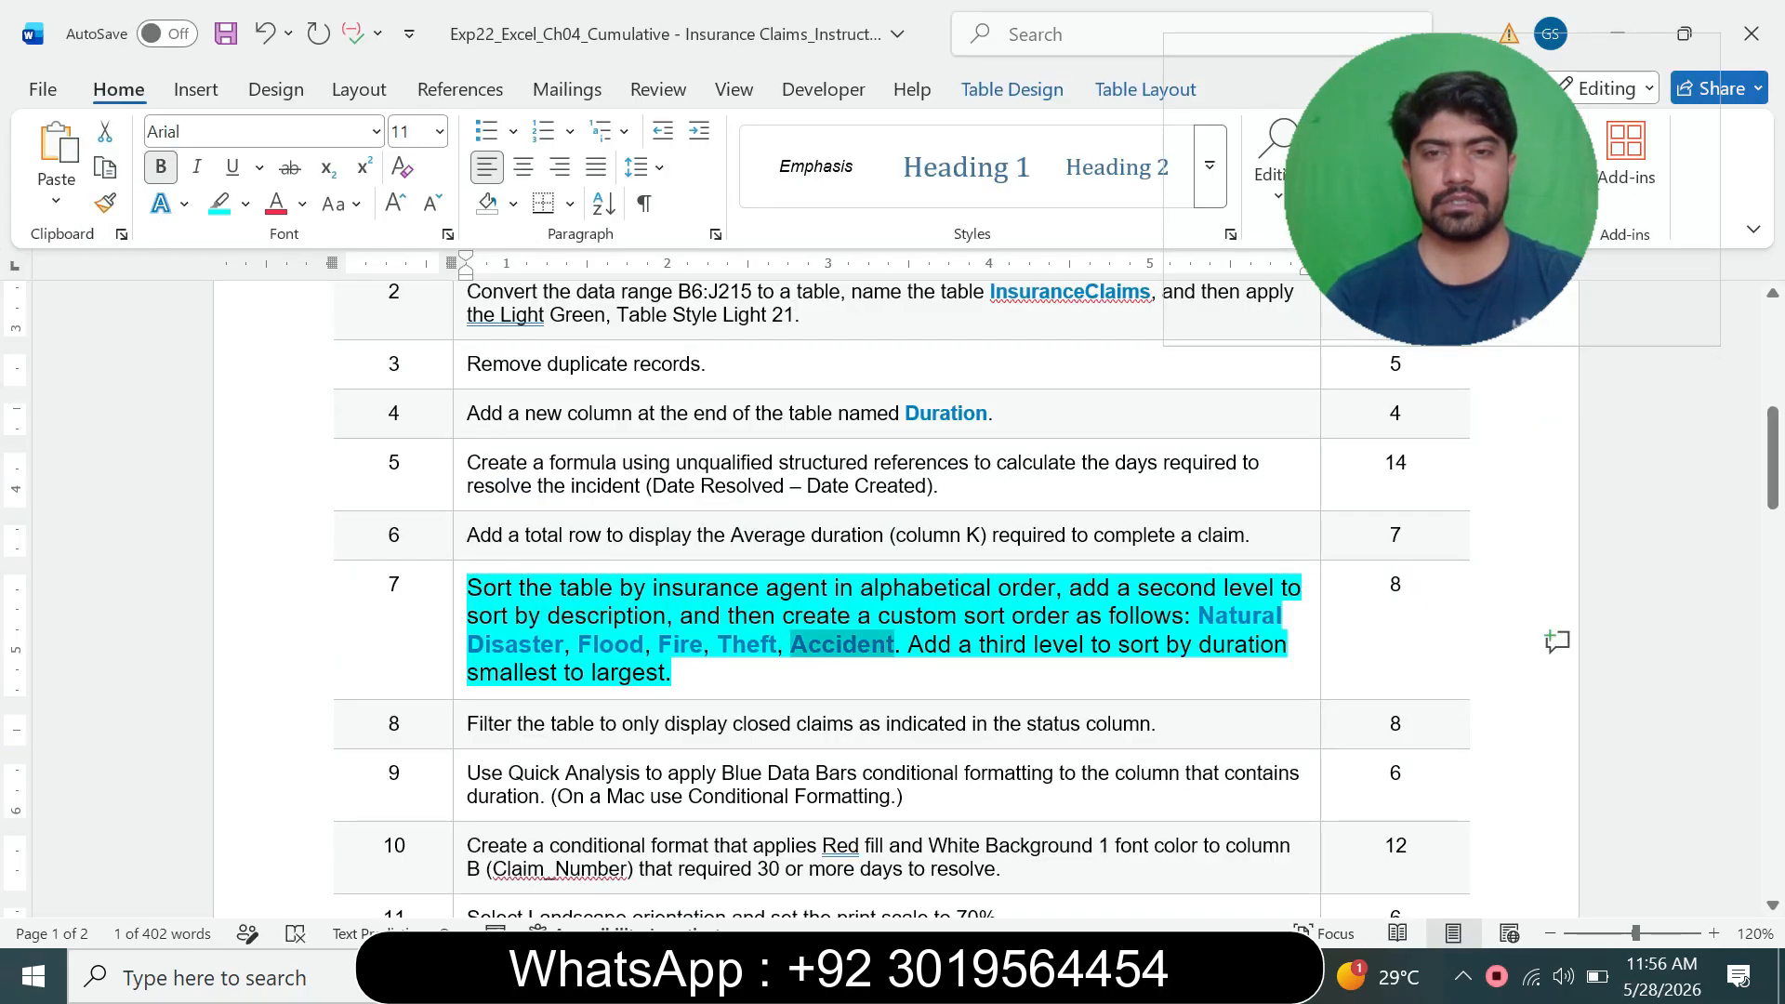
{"action": "key", "text": "alt+Tab"}
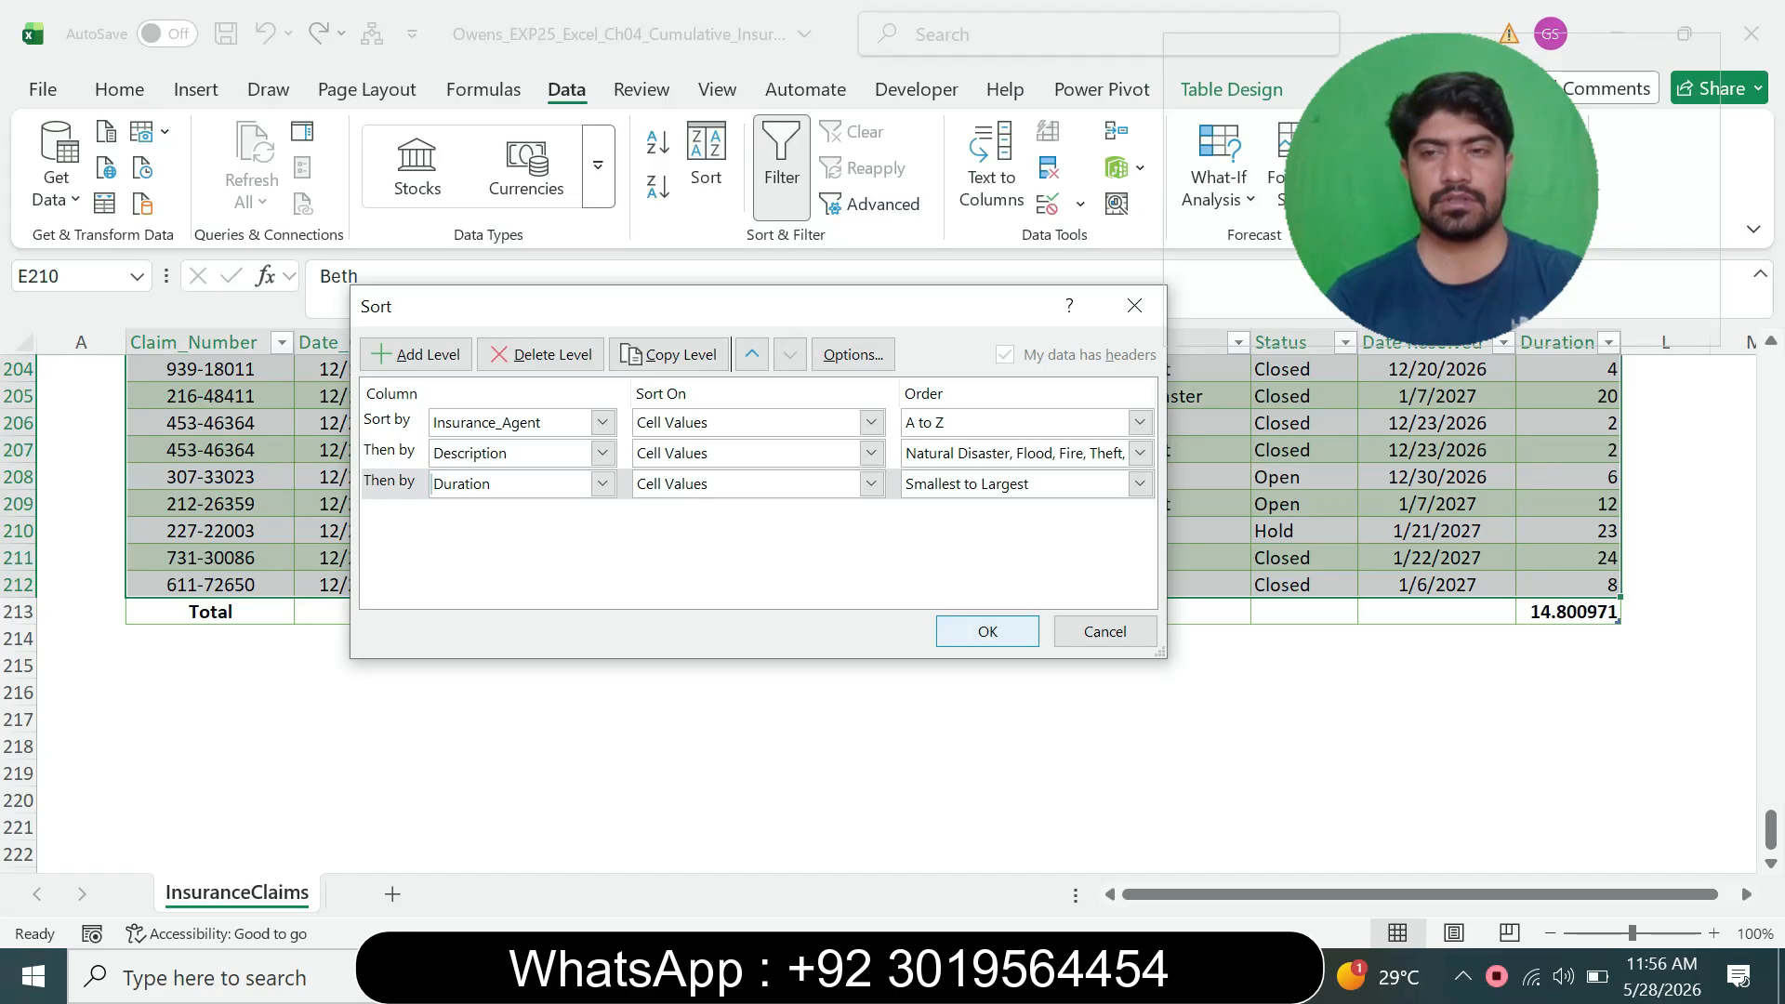
{"action": "key", "text": "Return"}
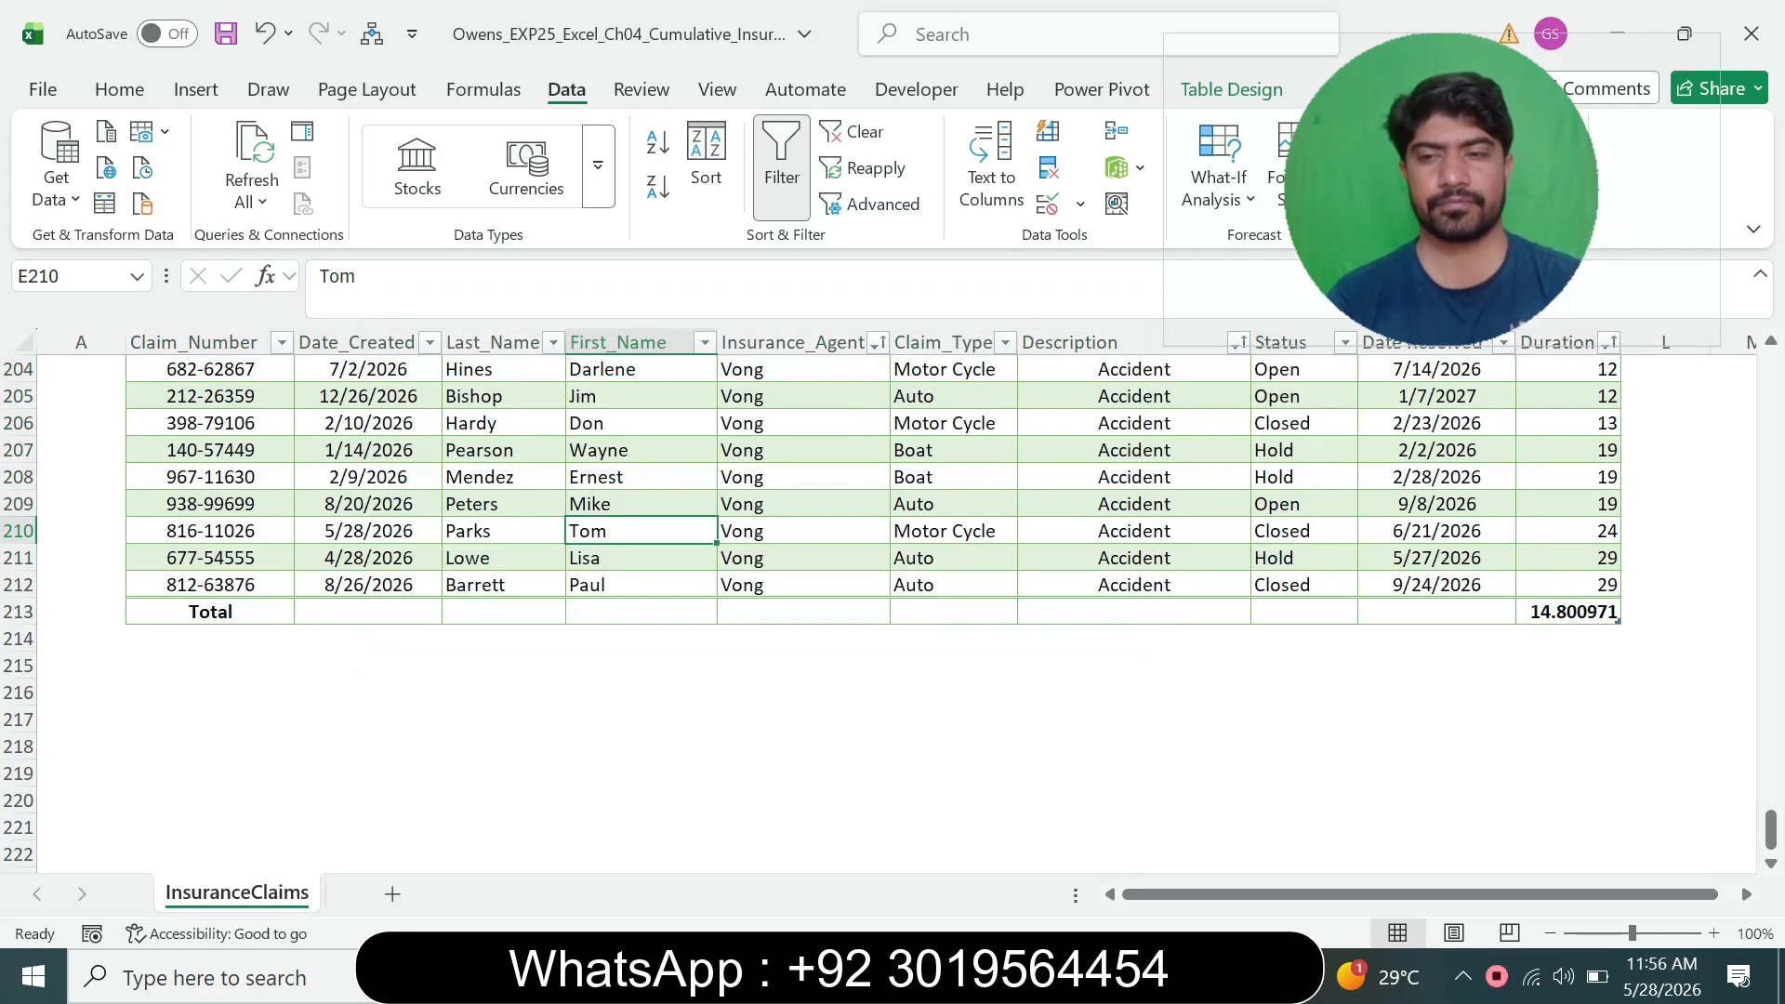
- Switch to Word, set the step 7 instruction text to 9 pt and remove its highlight color
{"action": "key", "text": "alt+Tab"}
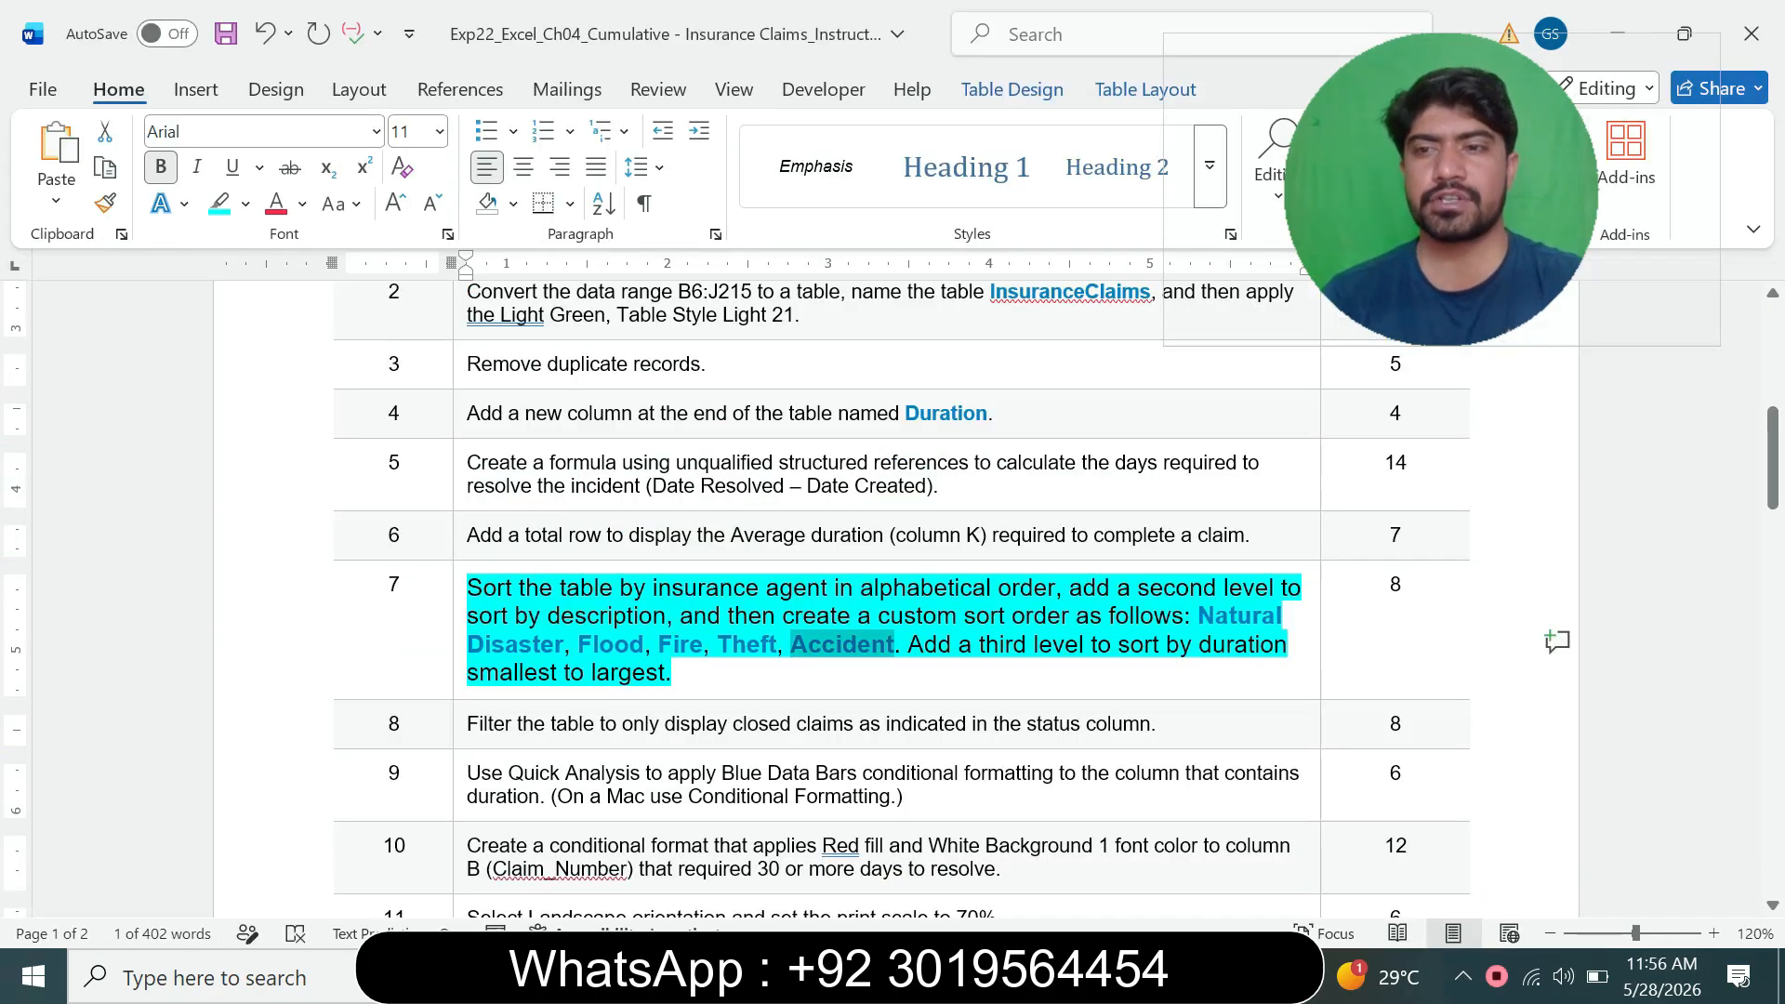
{"action": "left_click", "coordinate": [458, 672]}
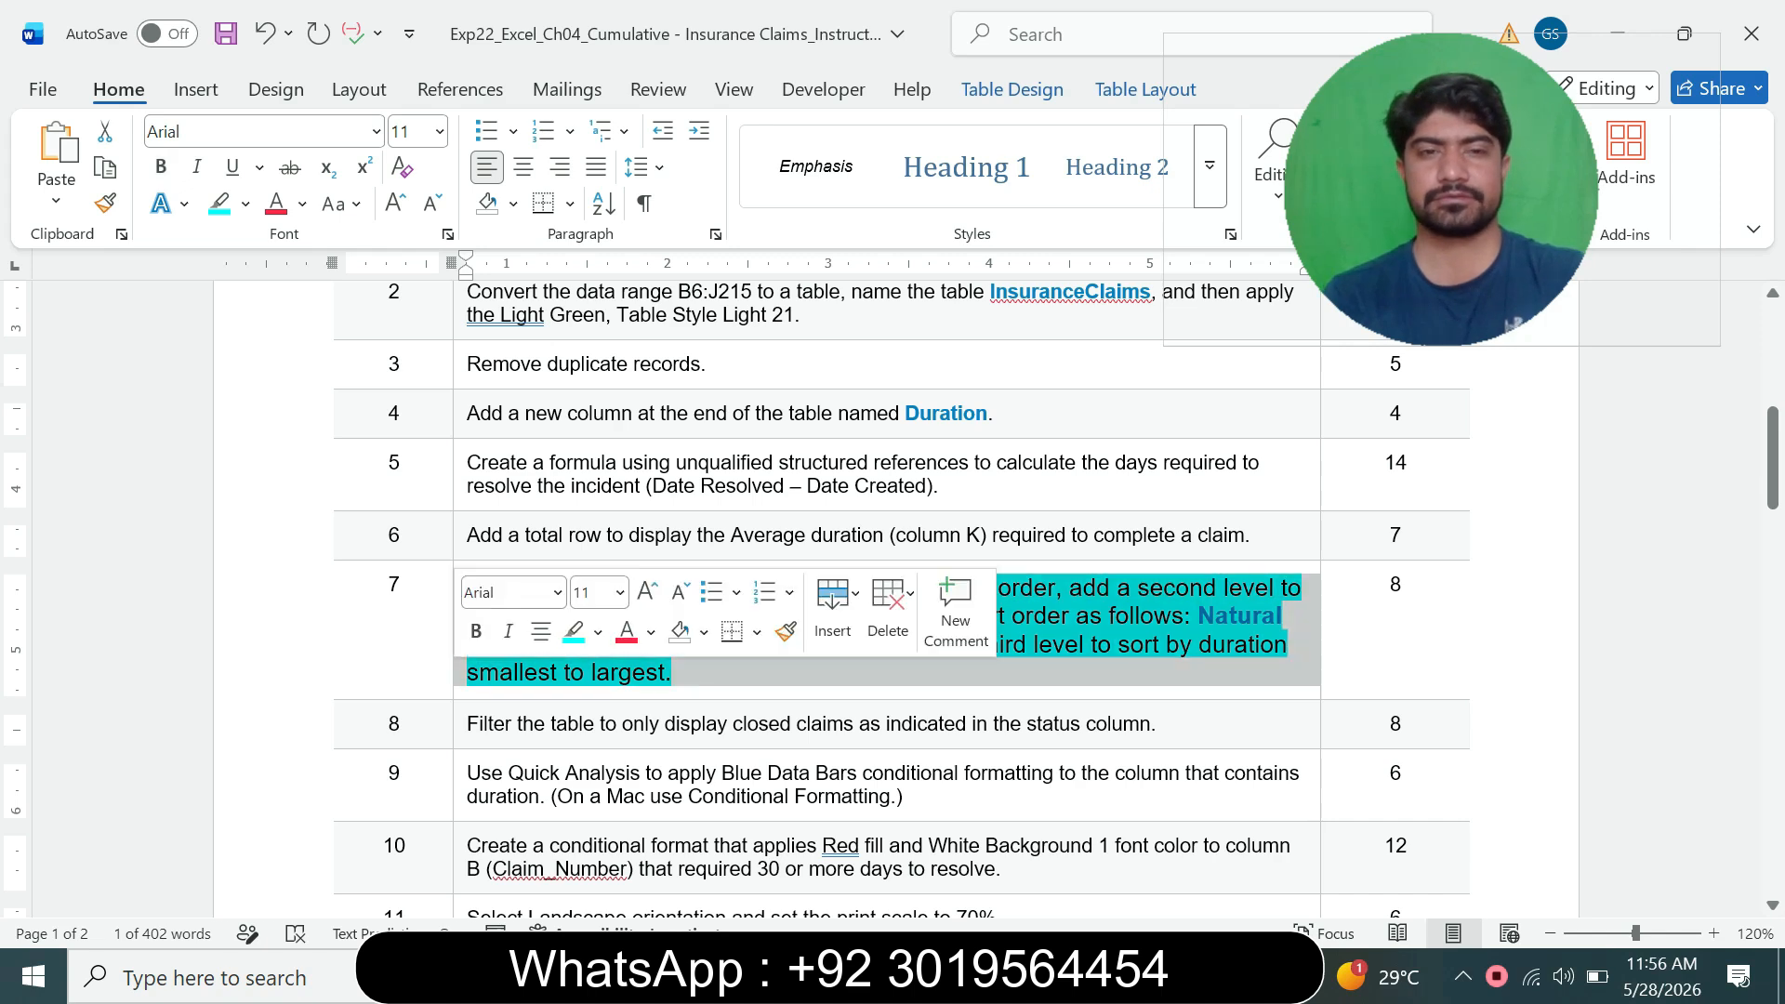
{"action": "left_click", "coordinate": [619, 592]}
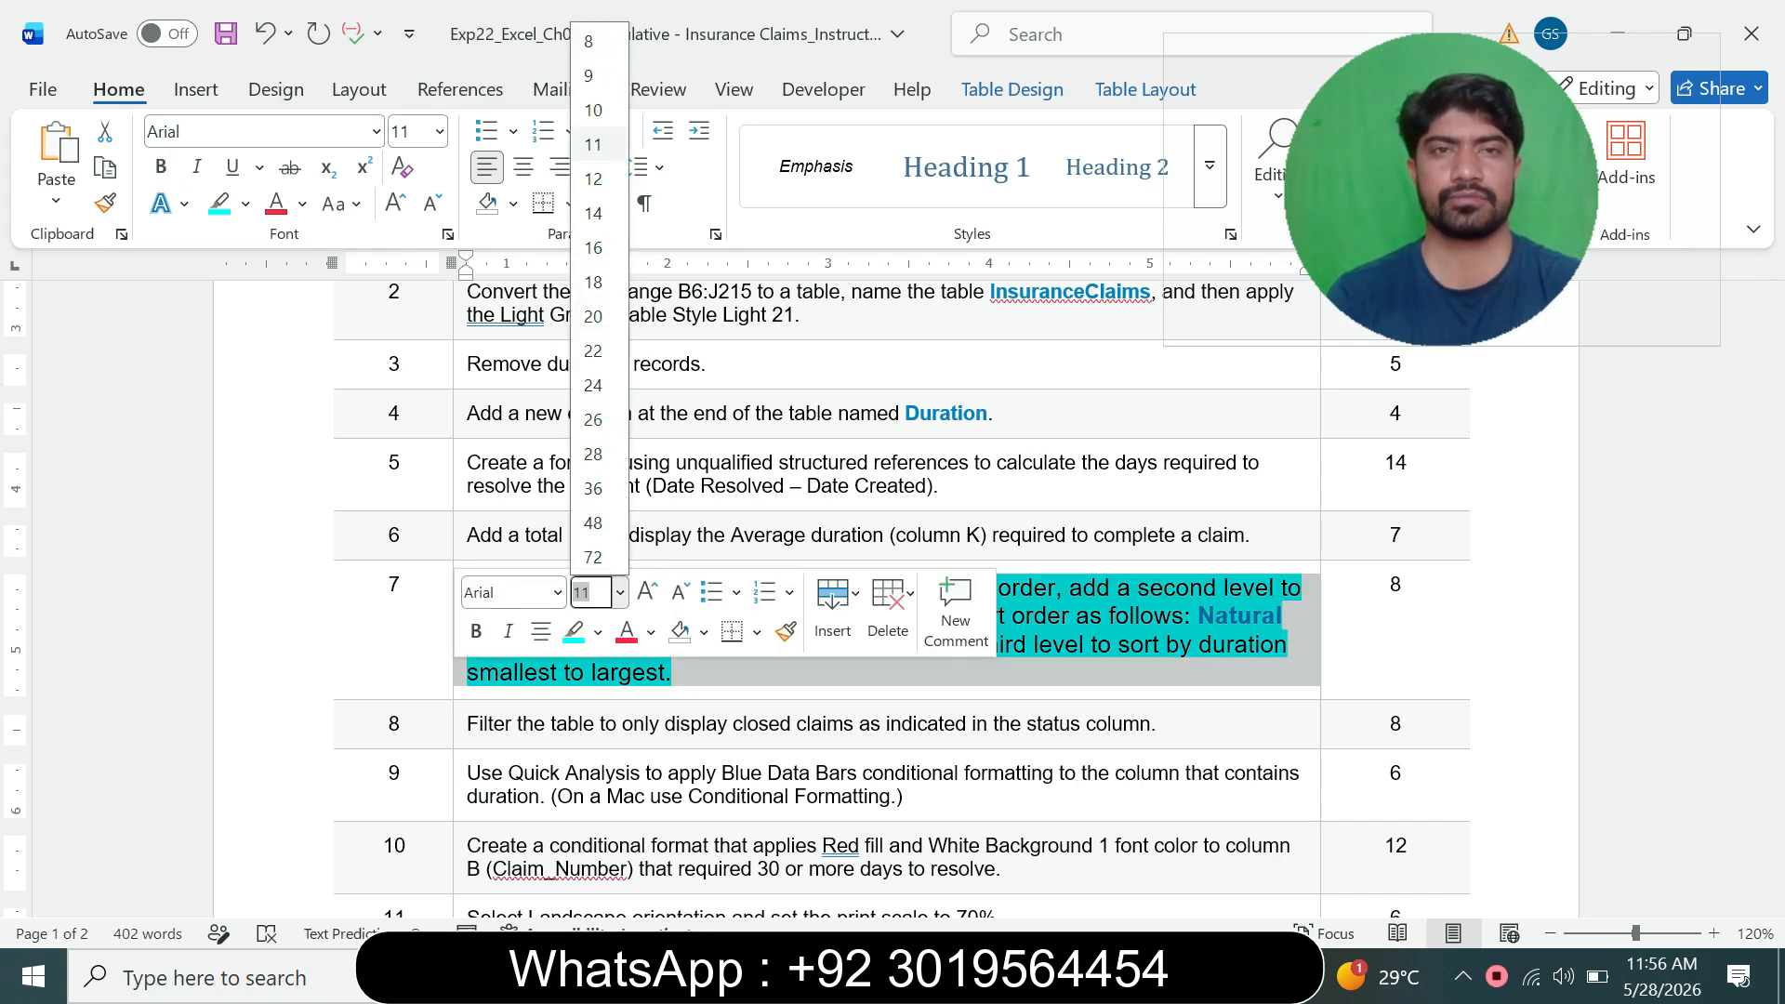
{"action": "left_click", "coordinate": [589, 75]}
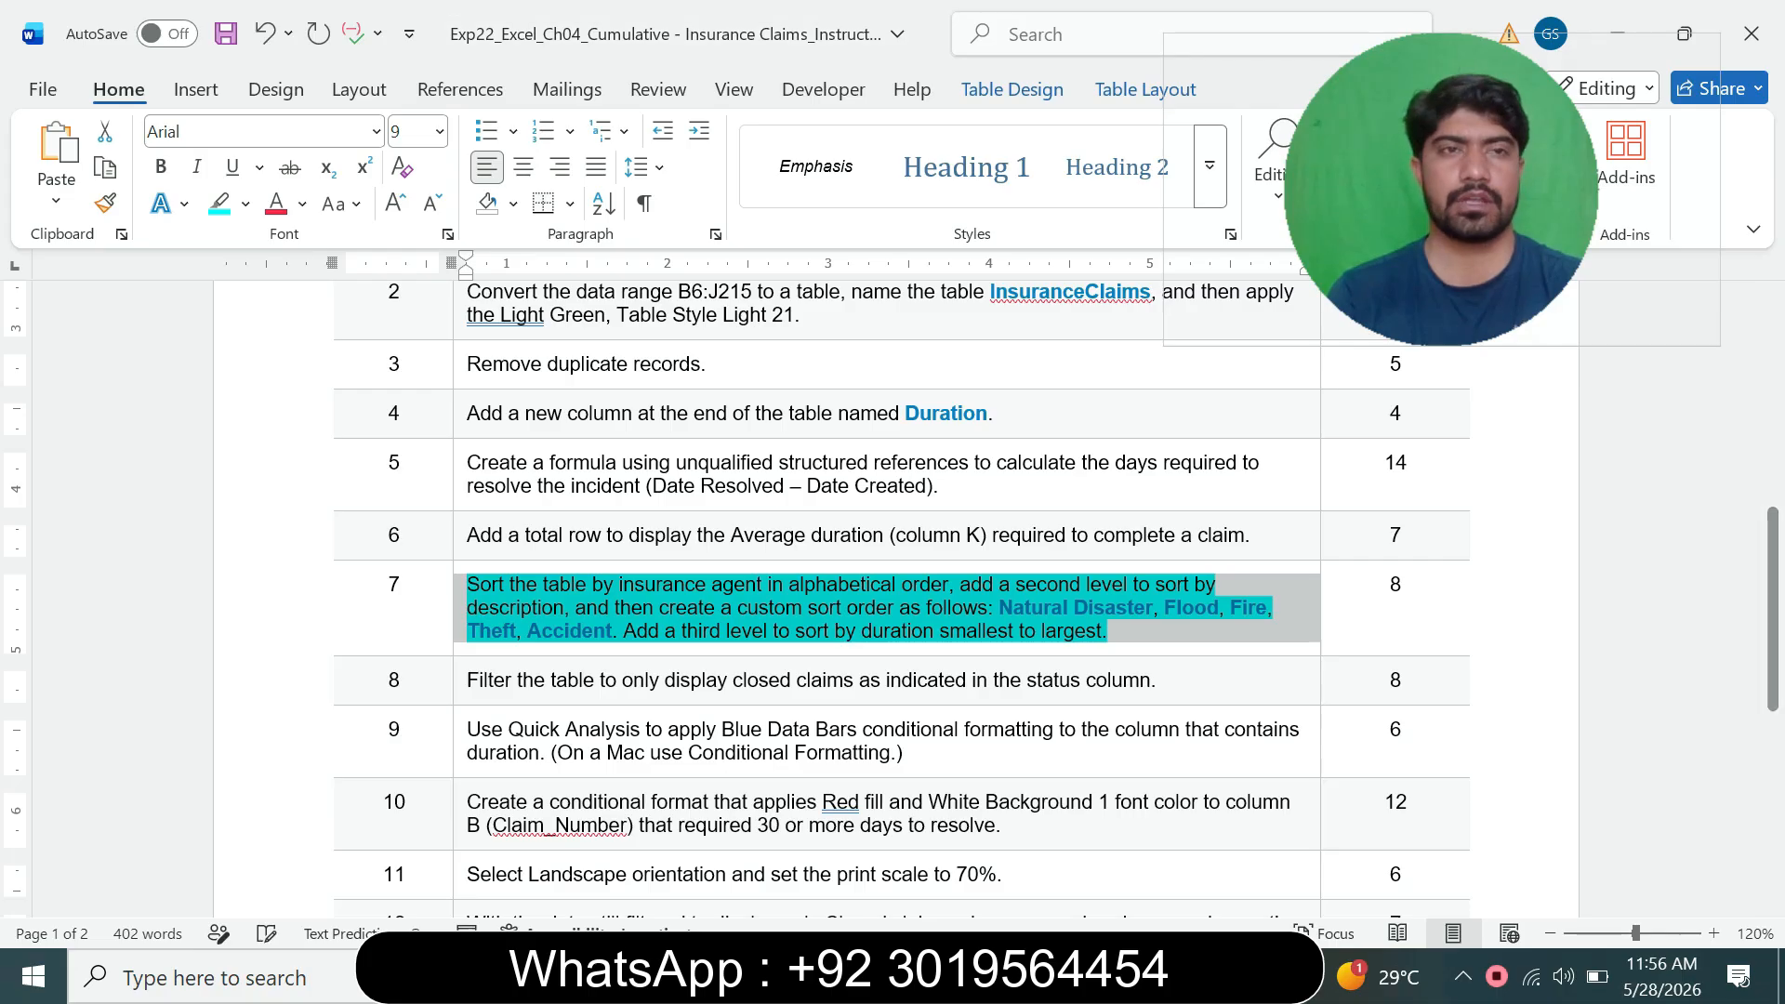
{"action": "left_click", "coordinate": [245, 204]}
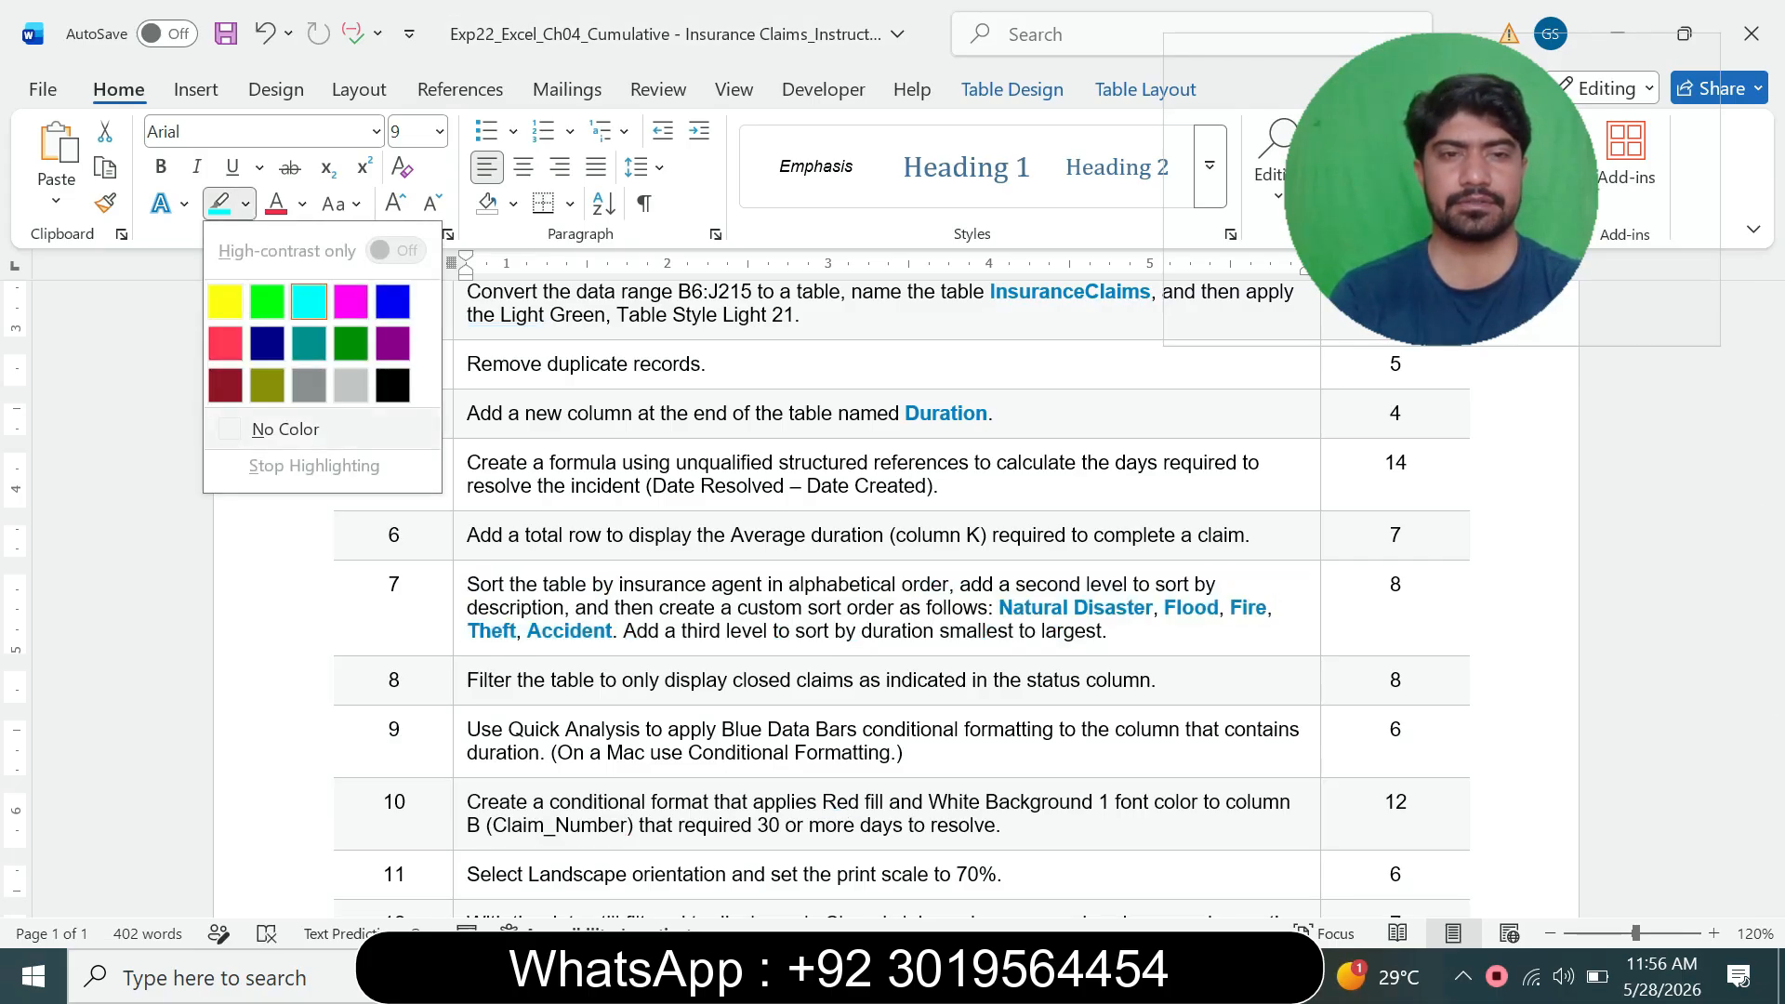
{"action": "left_click", "coordinate": [286, 429]}
- Set the step 8 instruction text to 12 pt and highlight it in turquoise
{"action": "left_click", "coordinate": [459, 680]}
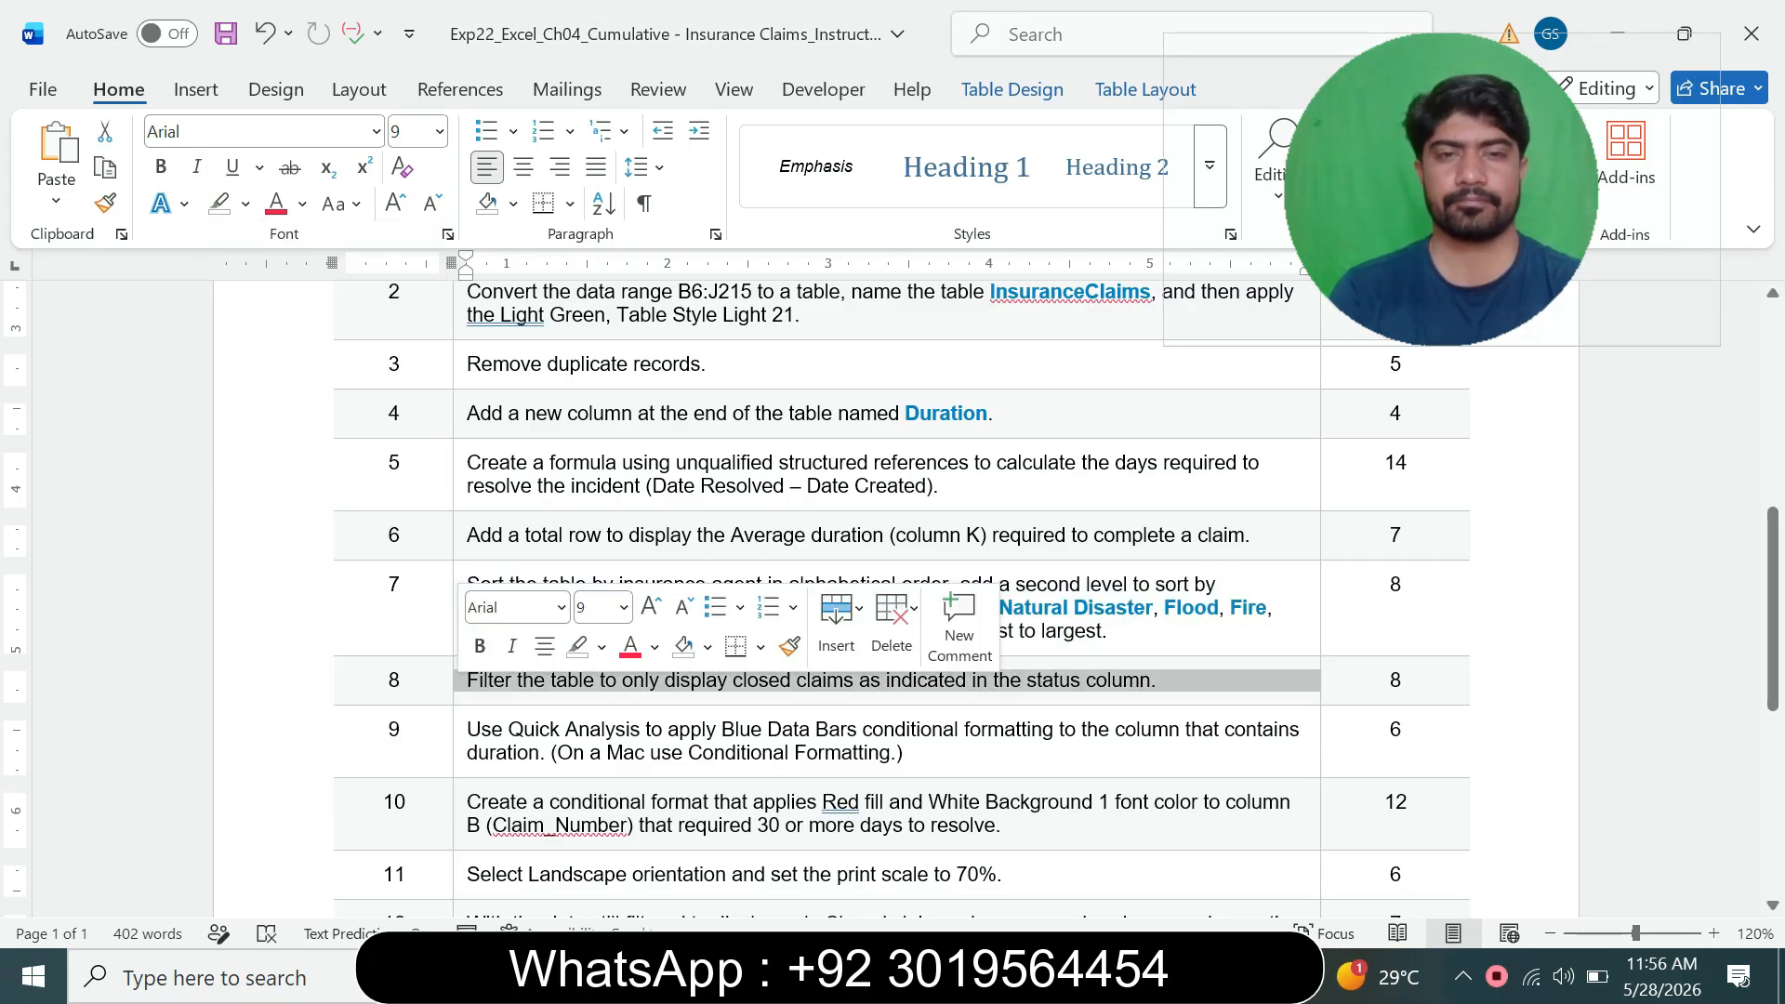
{"action": "left_click", "coordinate": [624, 608]}
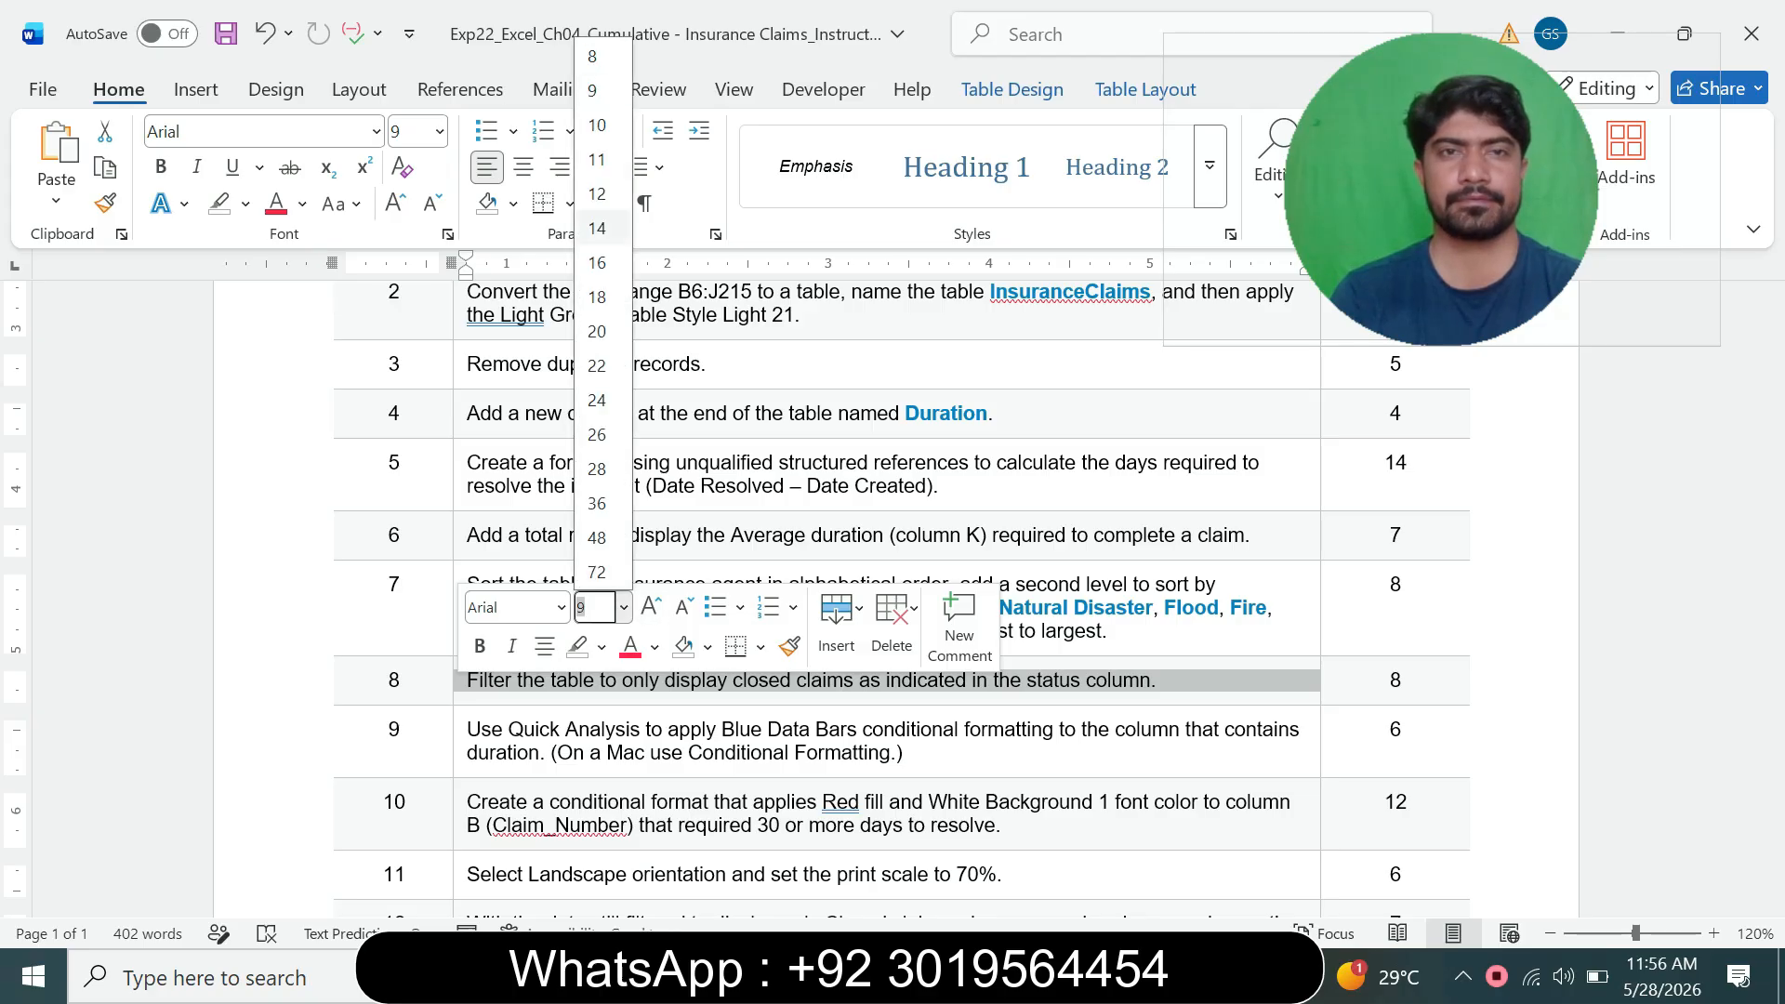
{"action": "left_click", "coordinate": [597, 194]}
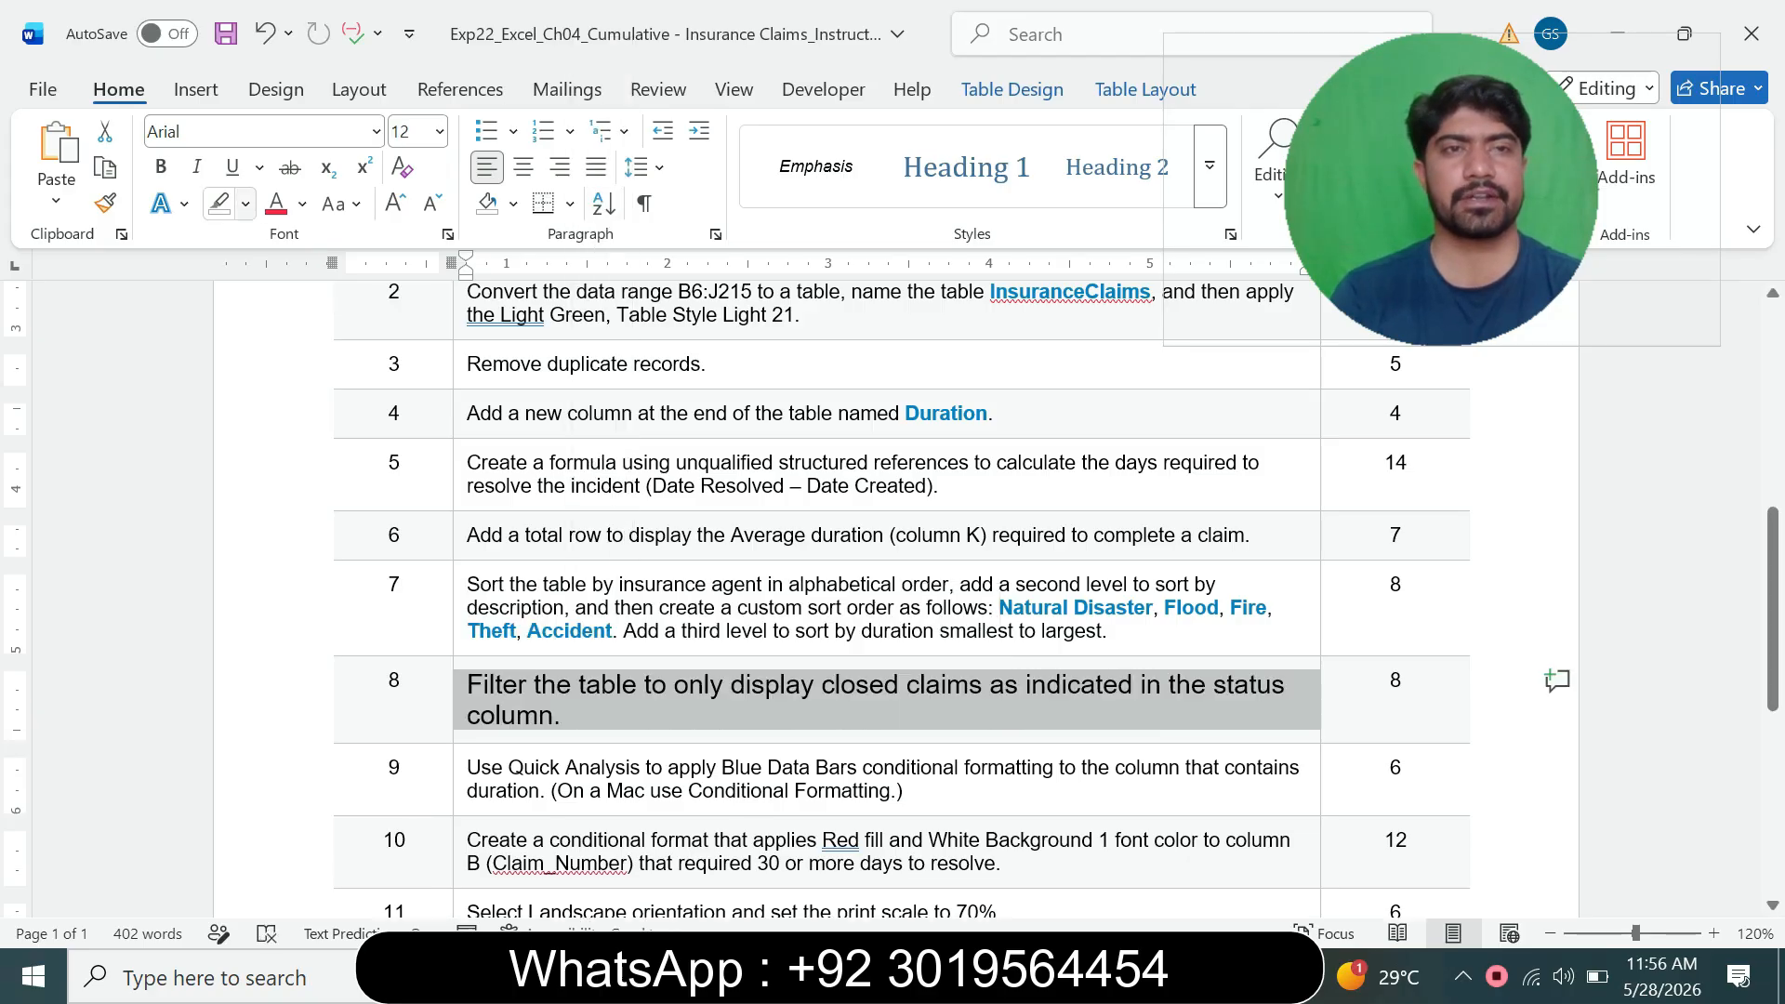
{"action": "left_click", "coordinate": [246, 204]}
{"action": "left_click", "coordinate": [308, 301]}
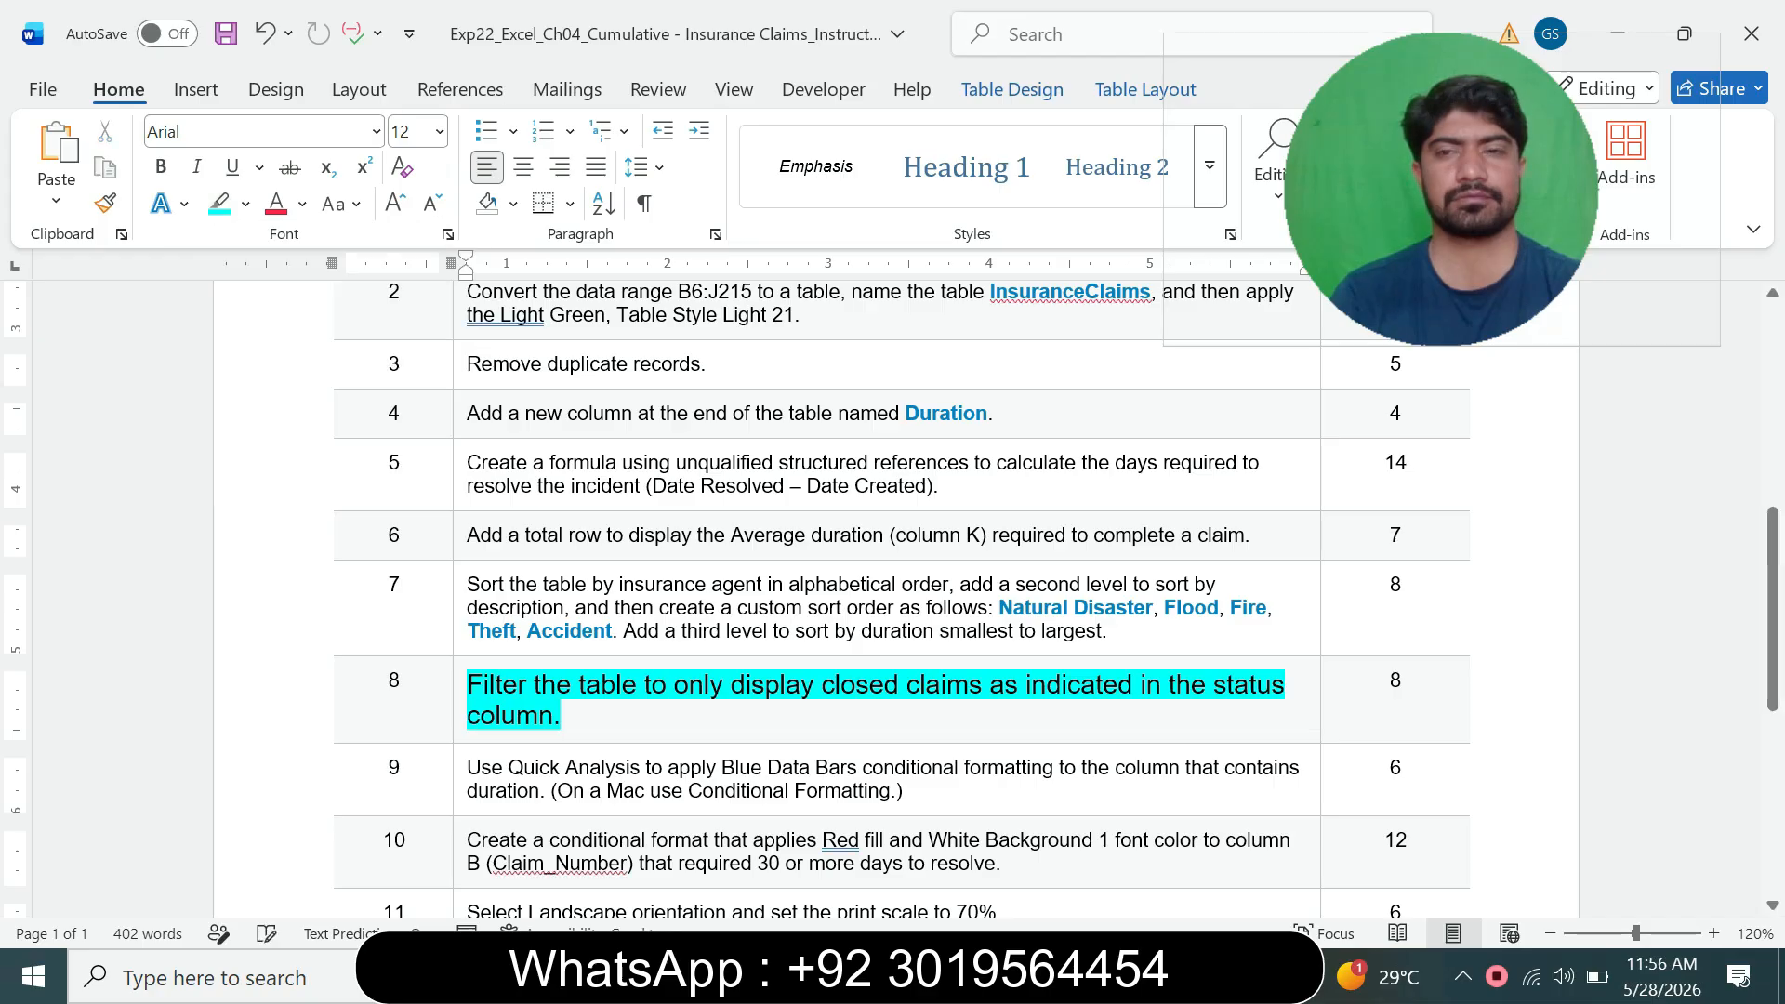
{"action": "scroll", "coordinate": [892, 595], "scroll_direction": "down", "scroll_amount": 3}
{"action": "scroll", "coordinate": [892, 595], "scroll_direction": "down", "scroll_amount": 3}
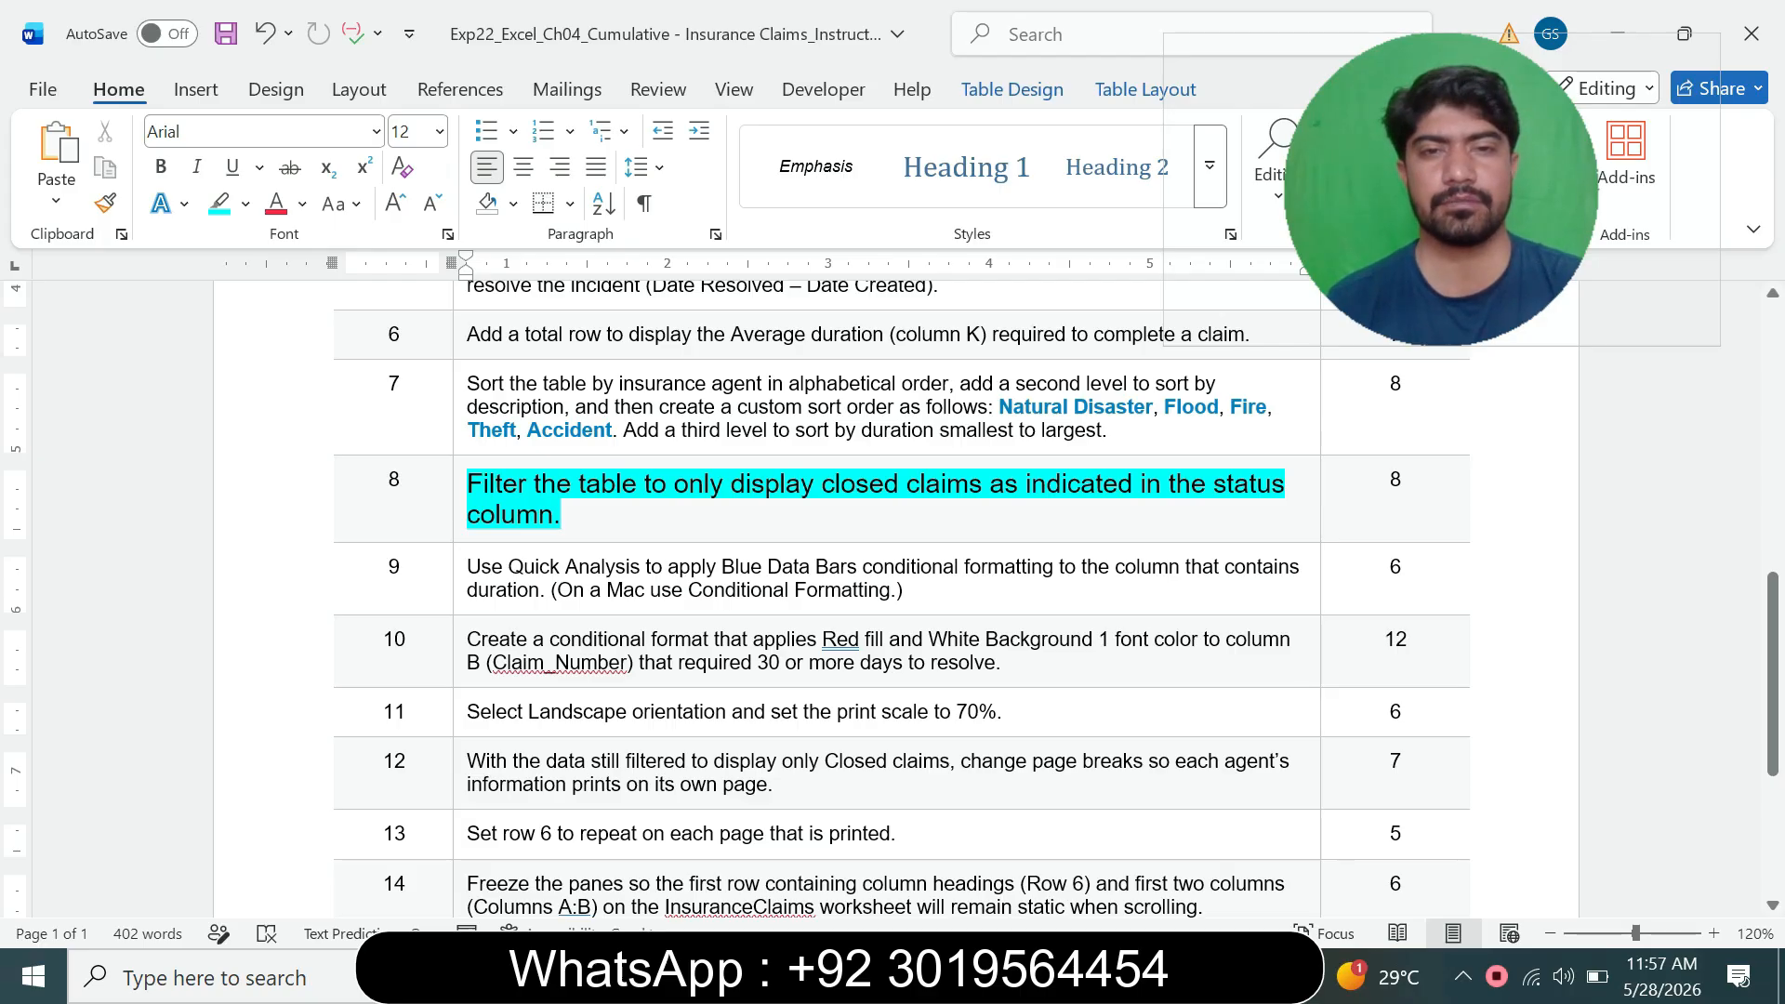
- Switch to Excel and go to the header row of the InsuranceClaims table
{"action": "key", "text": "alt+Tab"}
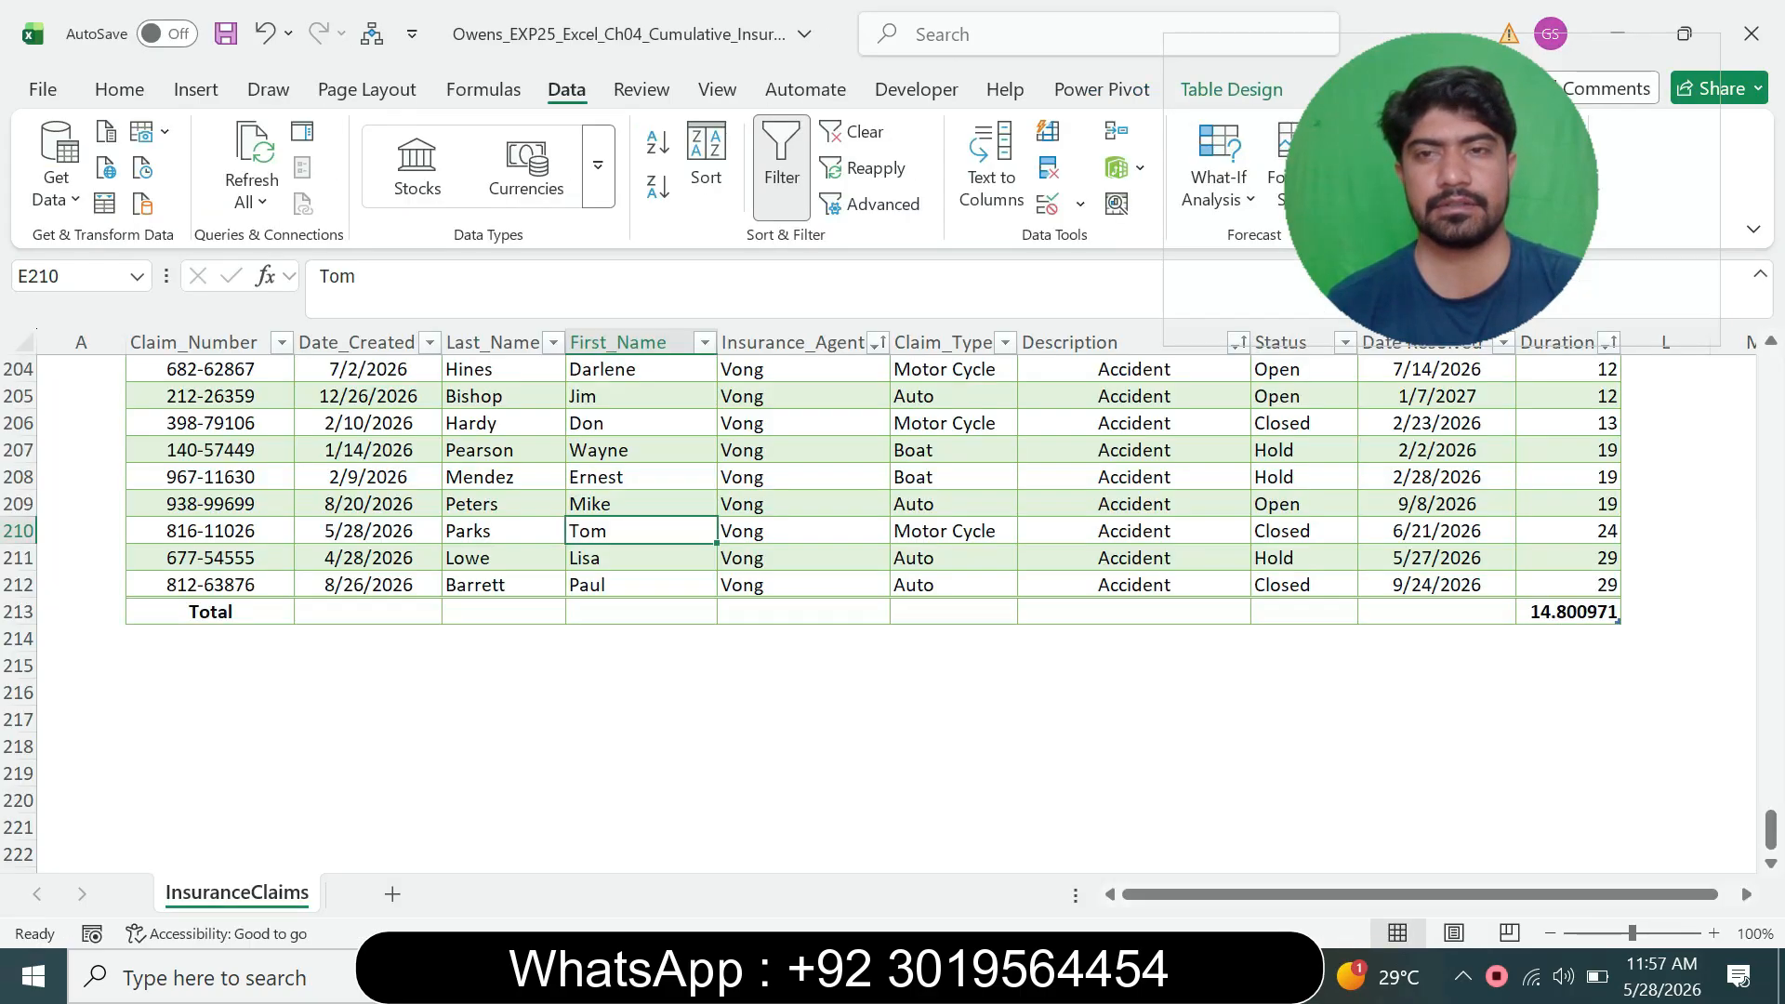
{"action": "scroll", "coordinate": [874, 613], "scroll_direction": "up", "scroll_amount": 20}
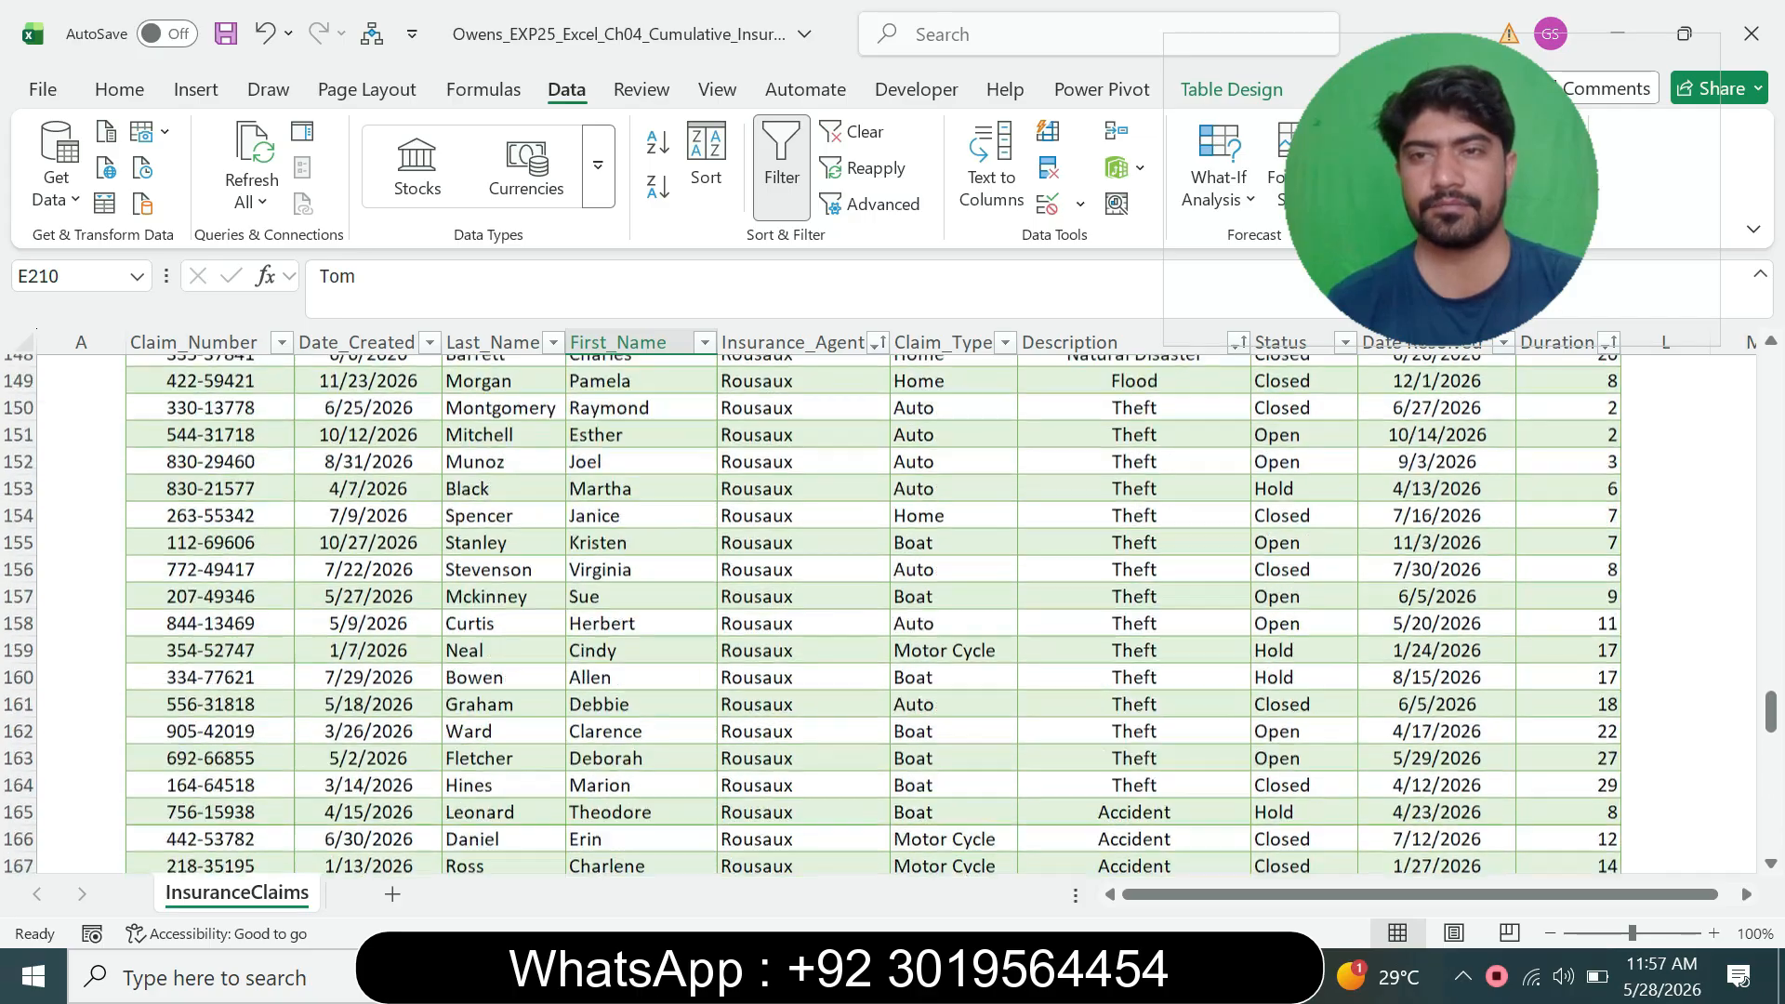
{"action": "scroll", "coordinate": [873, 614], "scroll_direction": "up", "scroll_amount": 20}
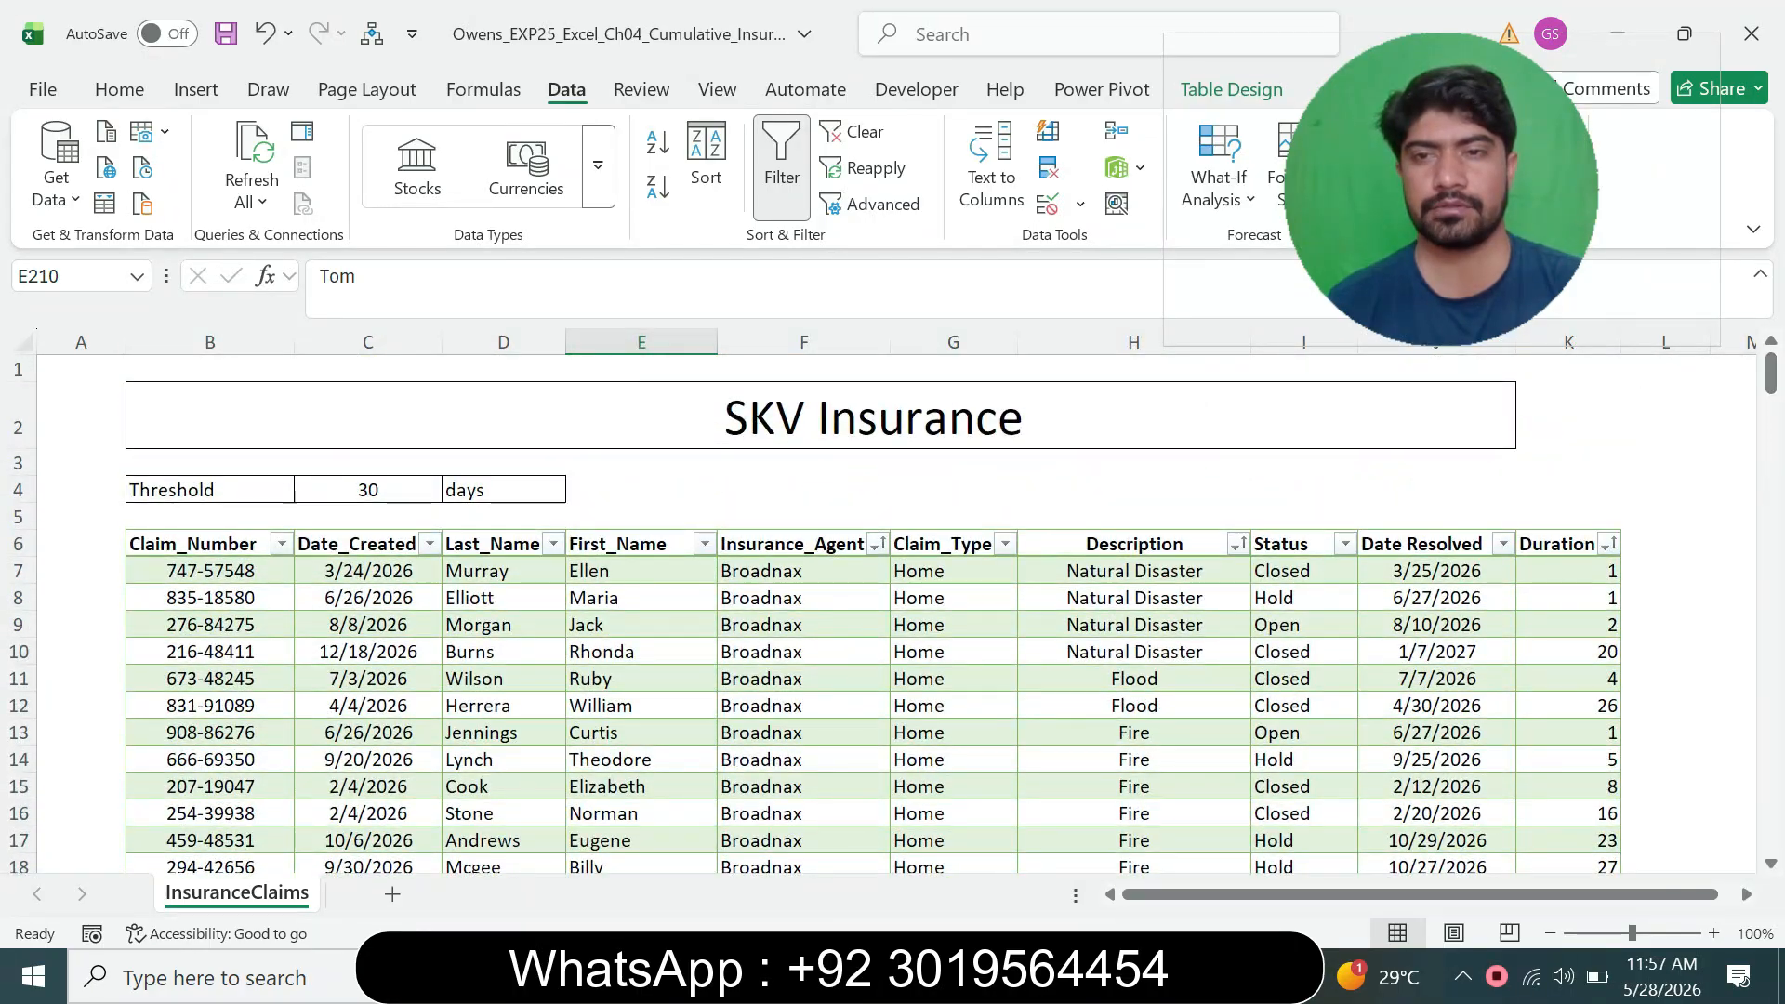
{"action": "left_click", "coordinate": [1344, 544]}
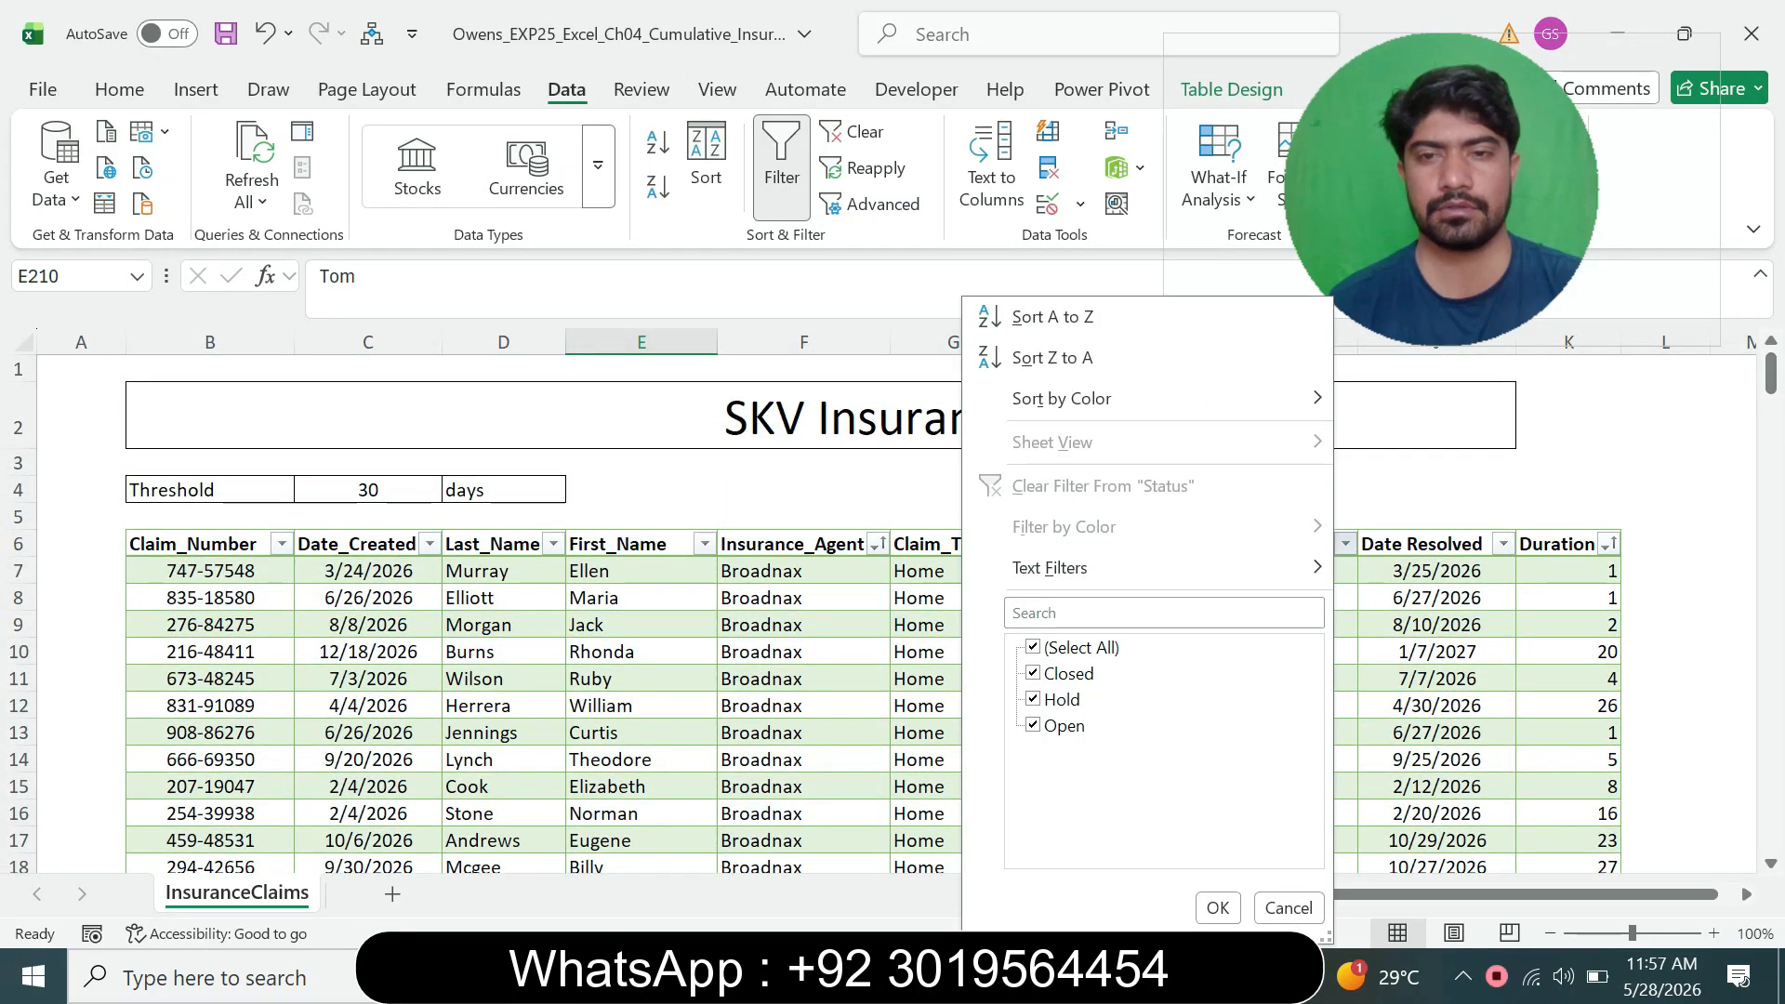
{"action": "left_click", "coordinate": [1034, 647]}
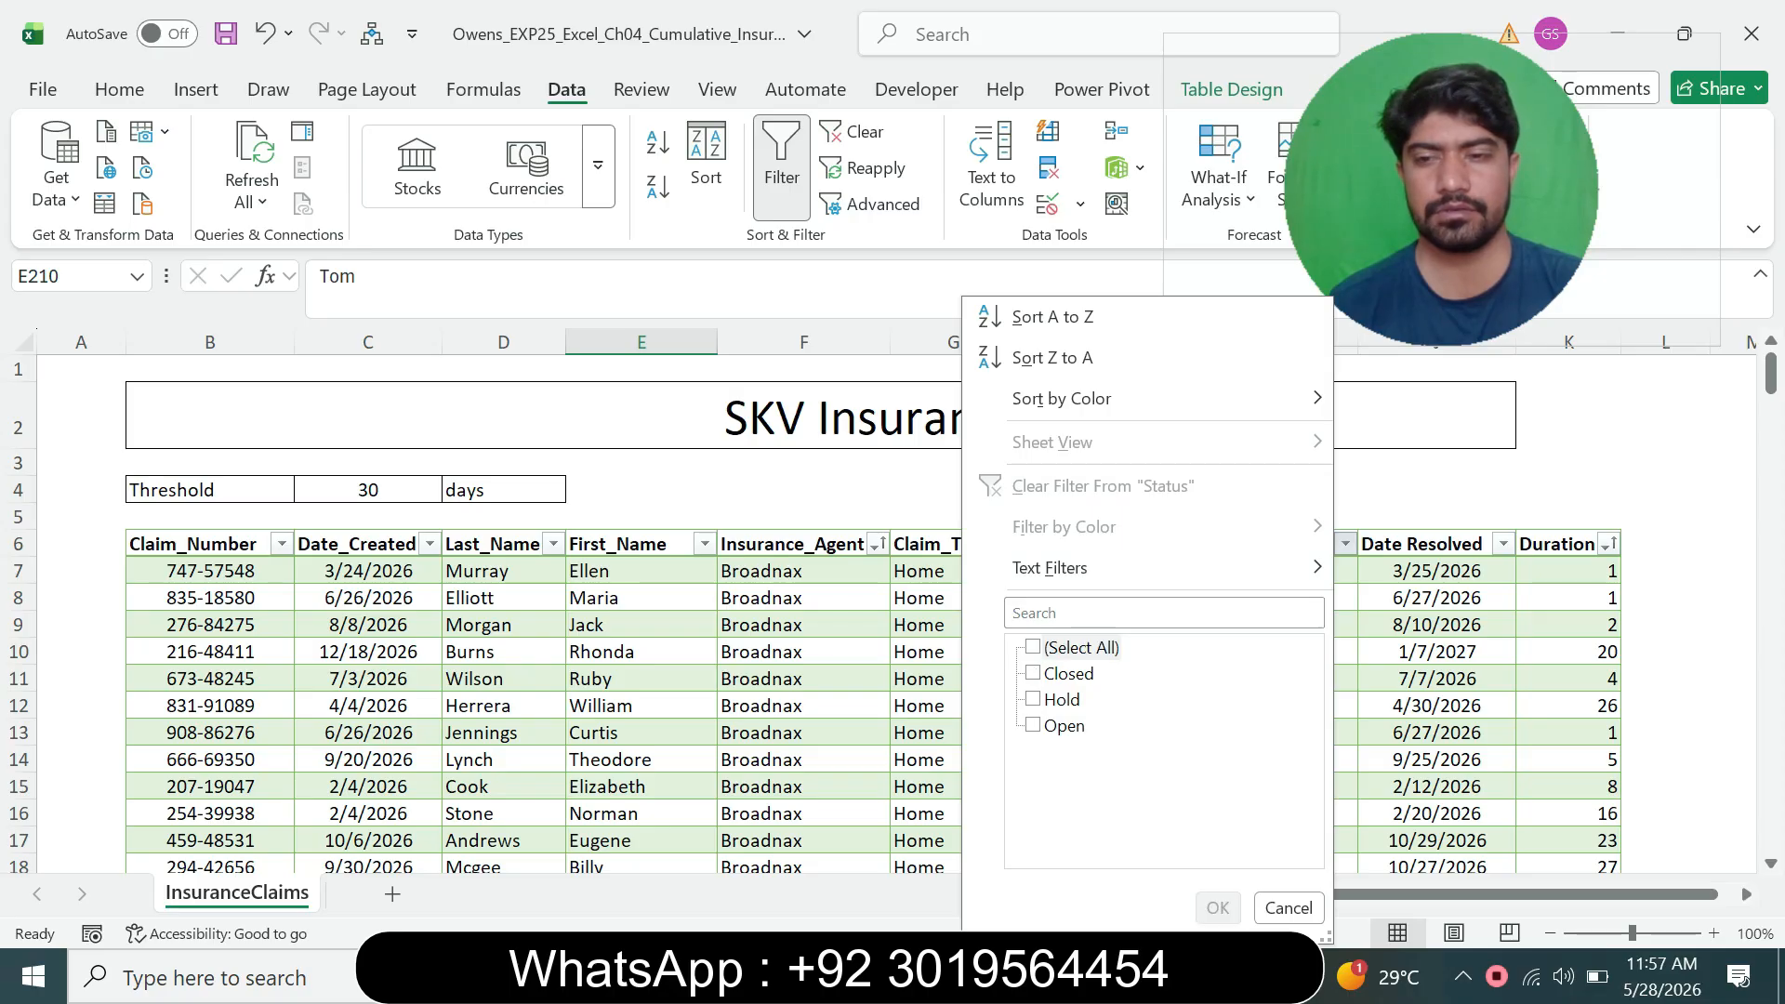
{"action": "key", "text": "alt+Tab"}
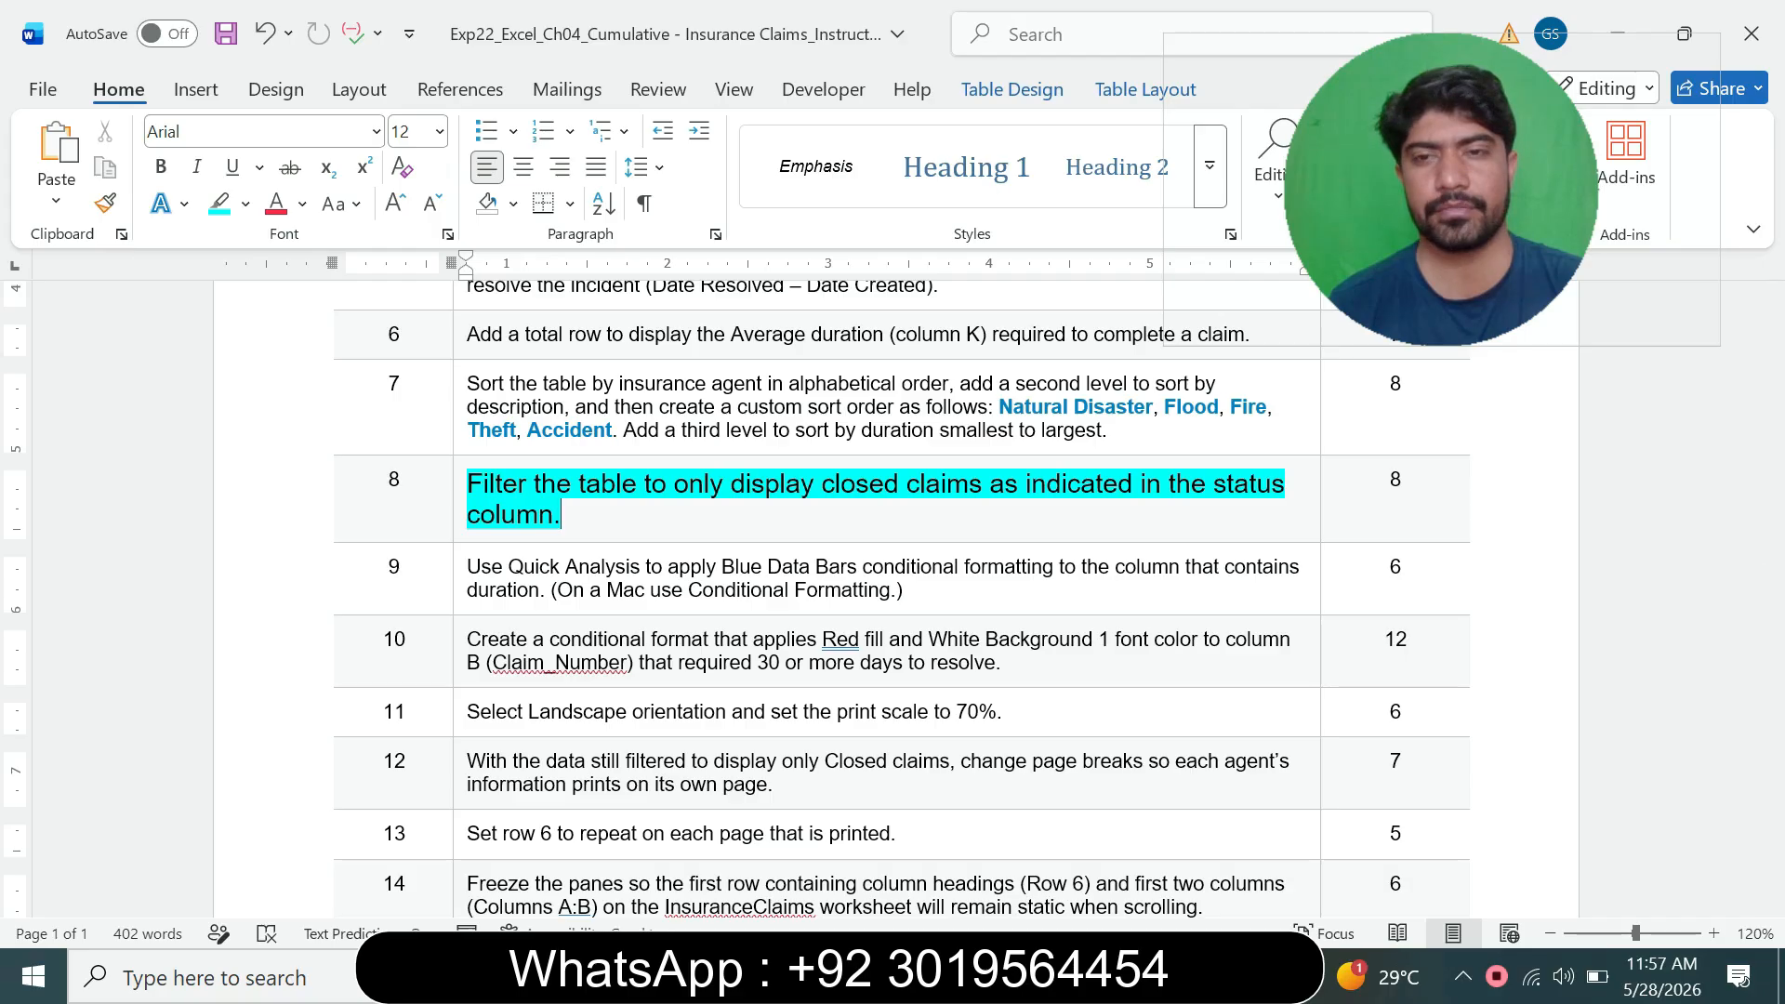
{"action": "key", "text": "alt+Tab"}
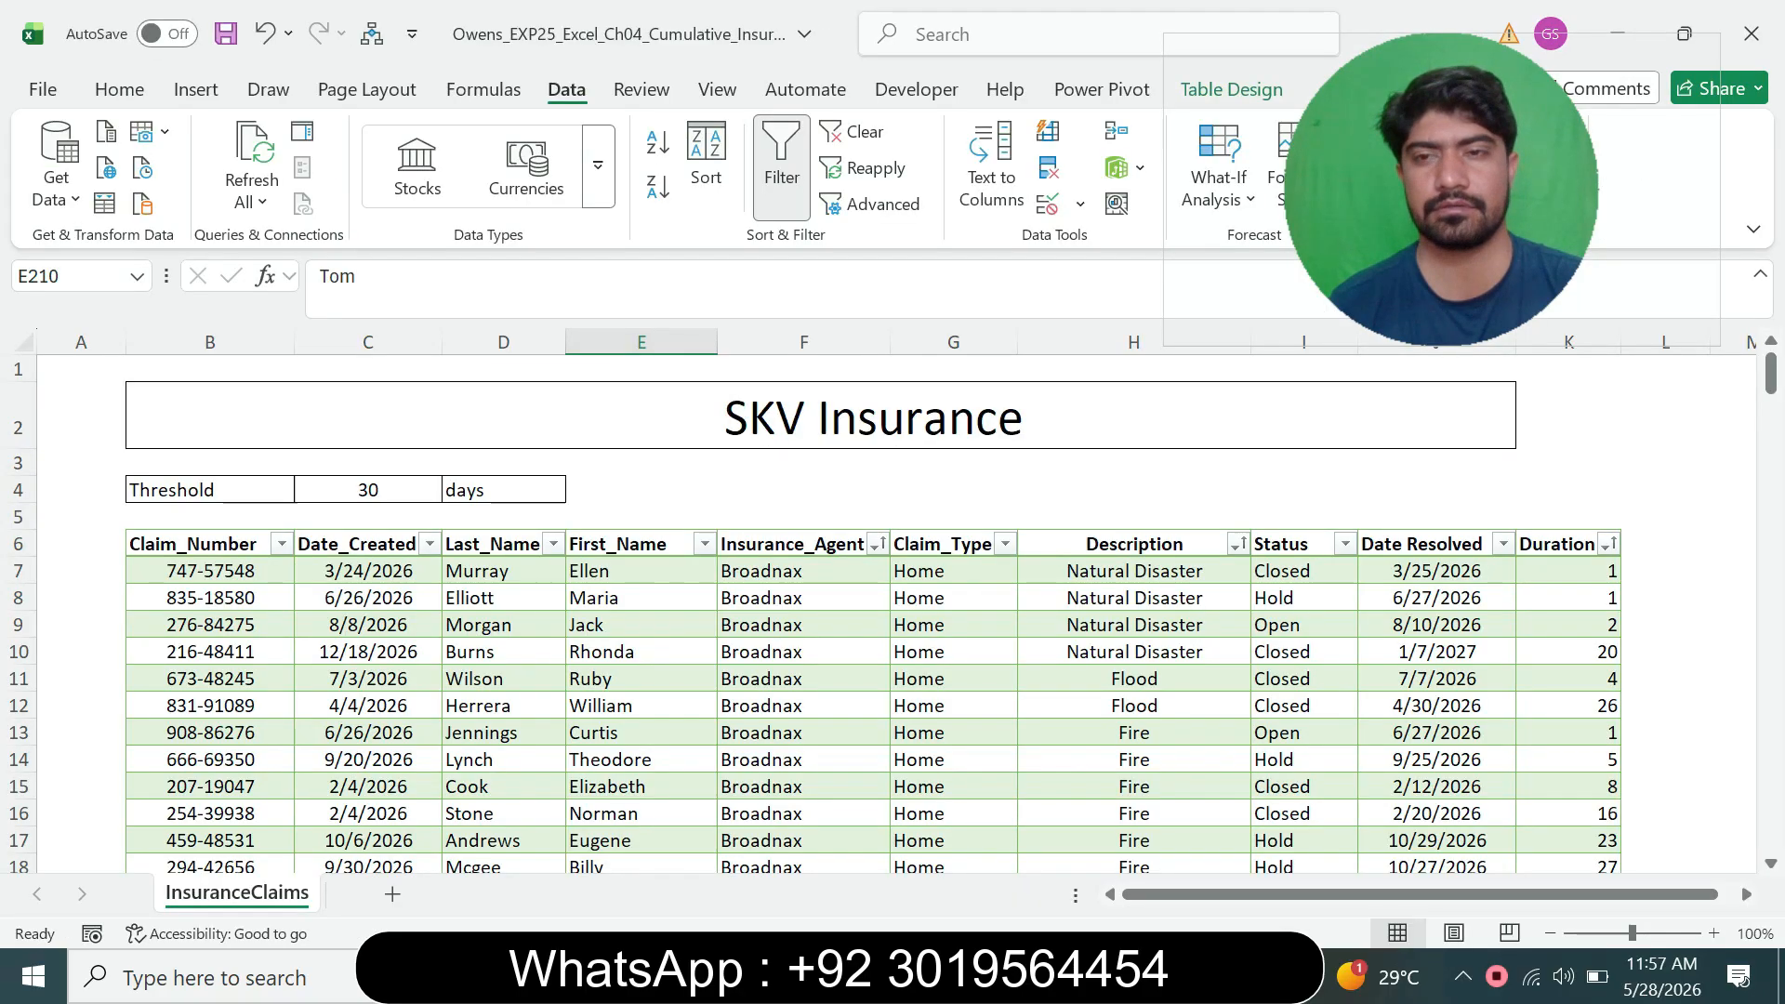
- Filter the table's Status column to show only Closed claims, and return to the instructions in Word
{"action": "left_click", "coordinate": [1345, 544]}
{"action": "left_click", "coordinate": [1033, 647]}
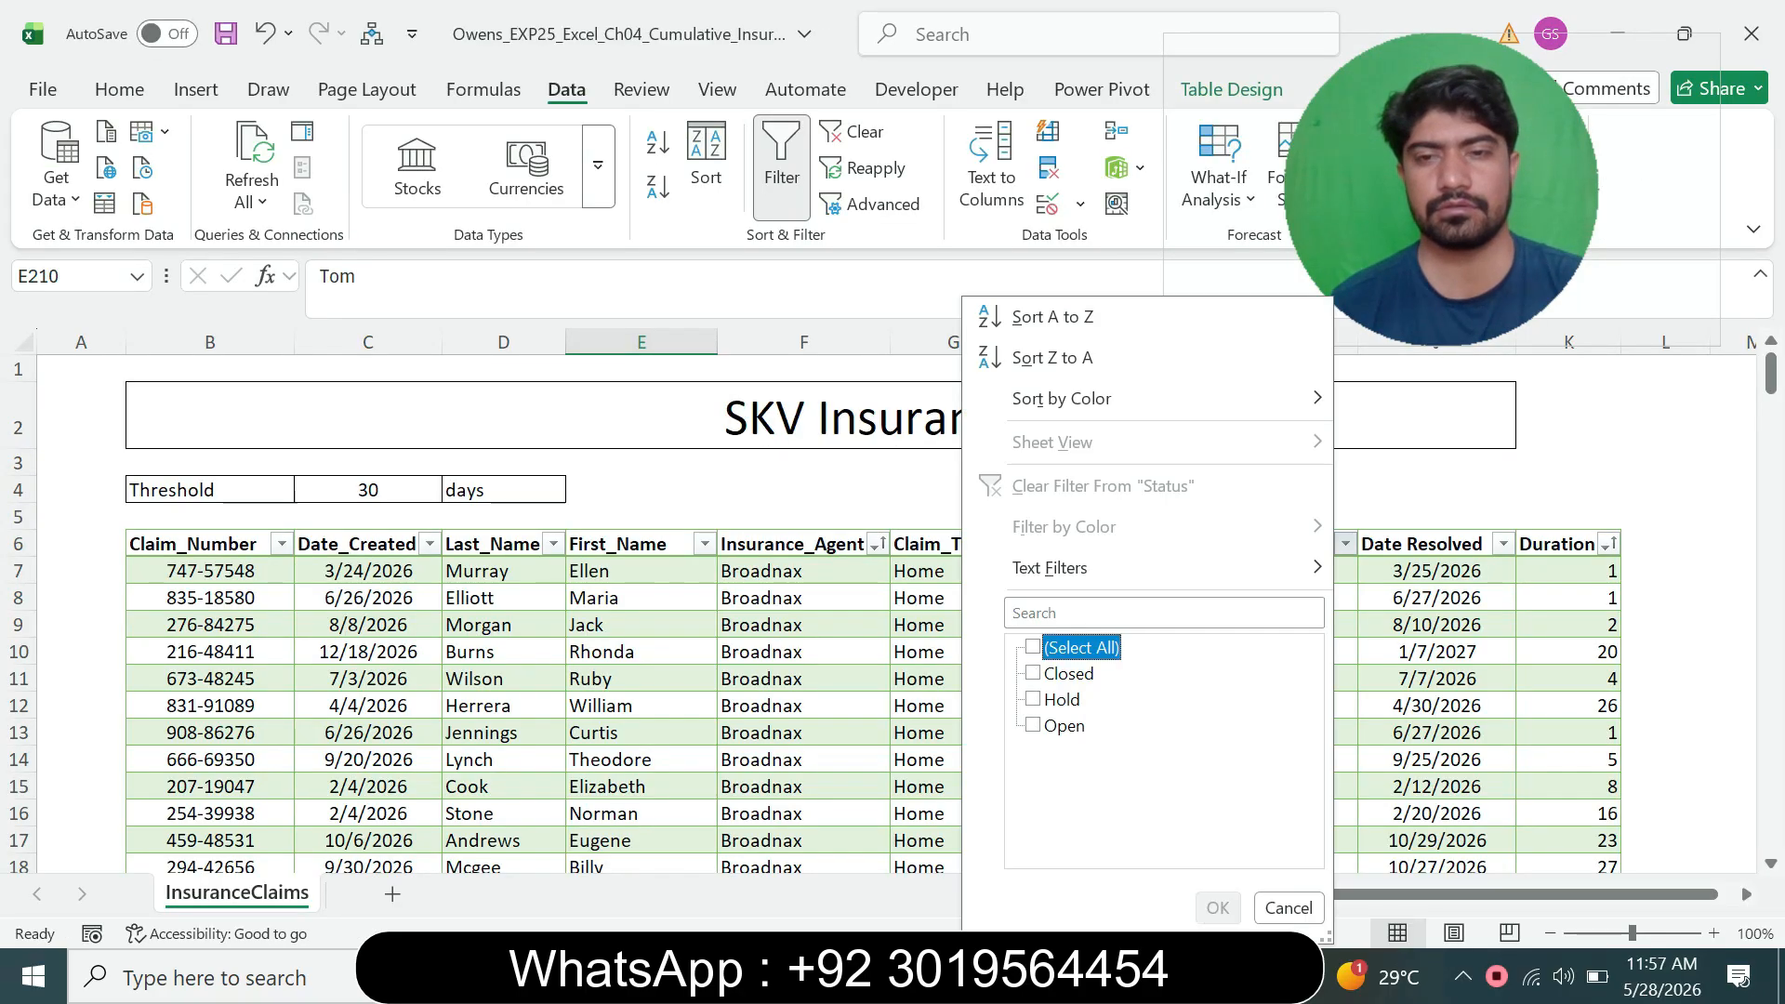
{"action": "left_click", "coordinate": [1034, 673]}
{"action": "left_click", "coordinate": [1217, 908]}
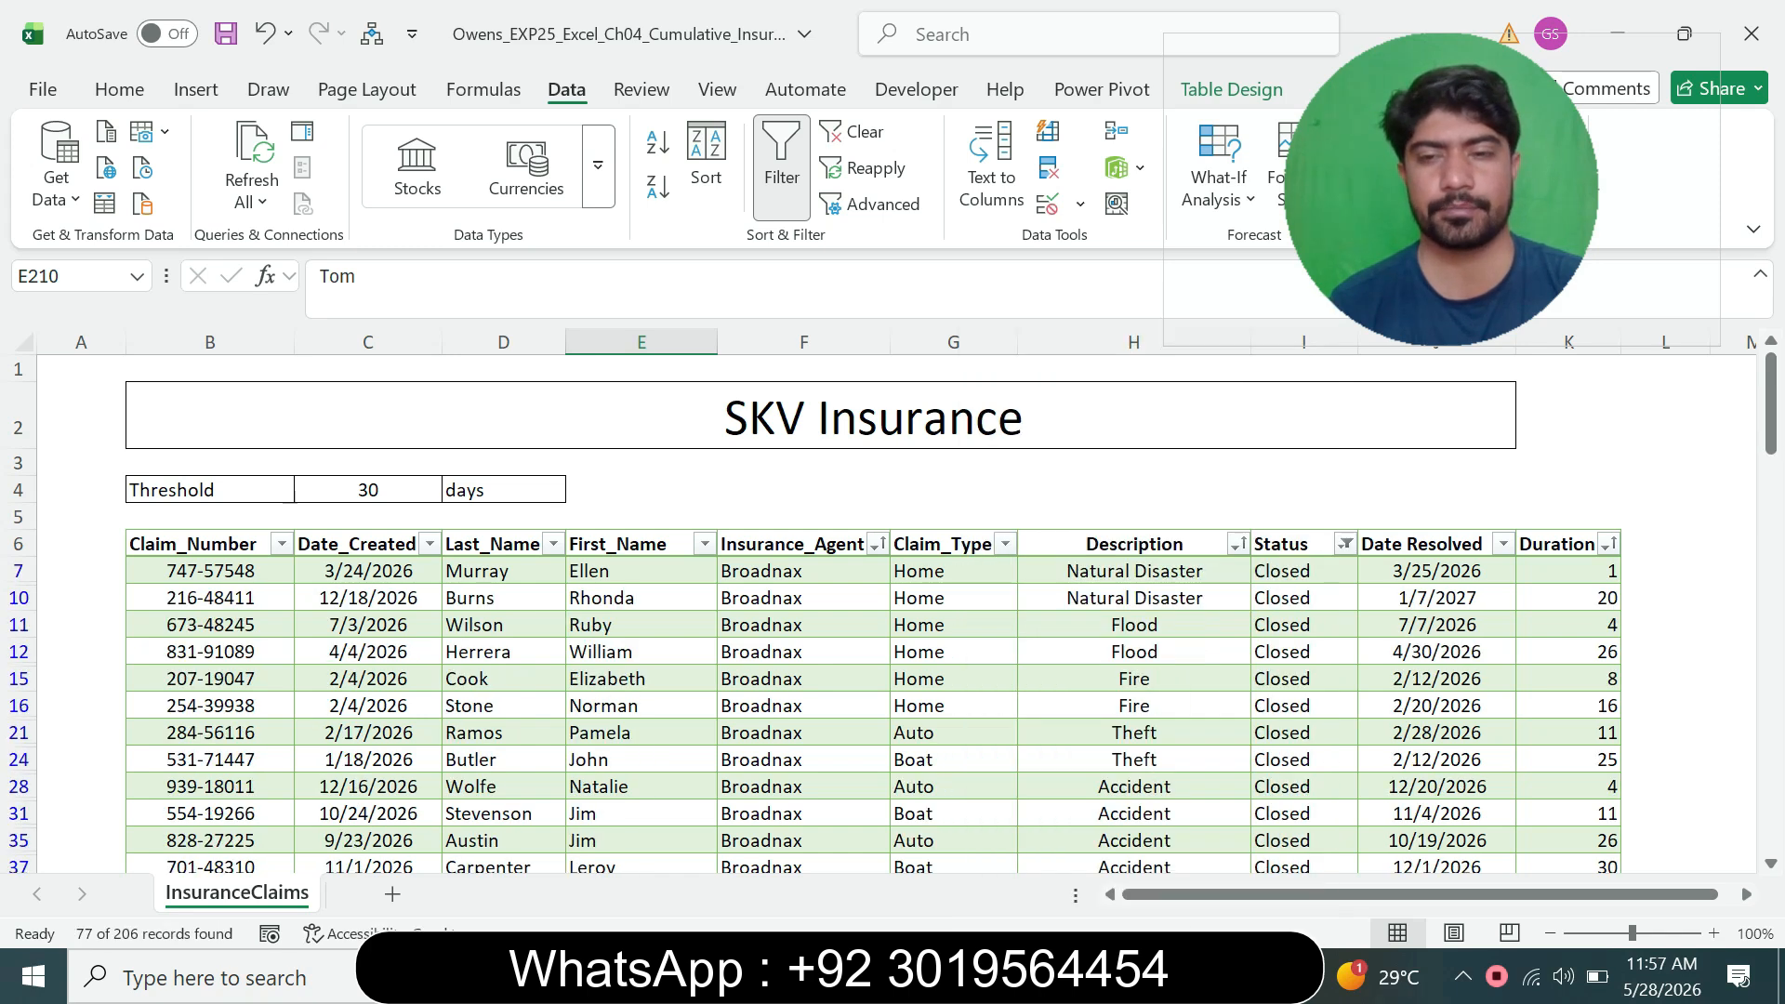
{"action": "left_click", "coordinate": [1061, 976]}
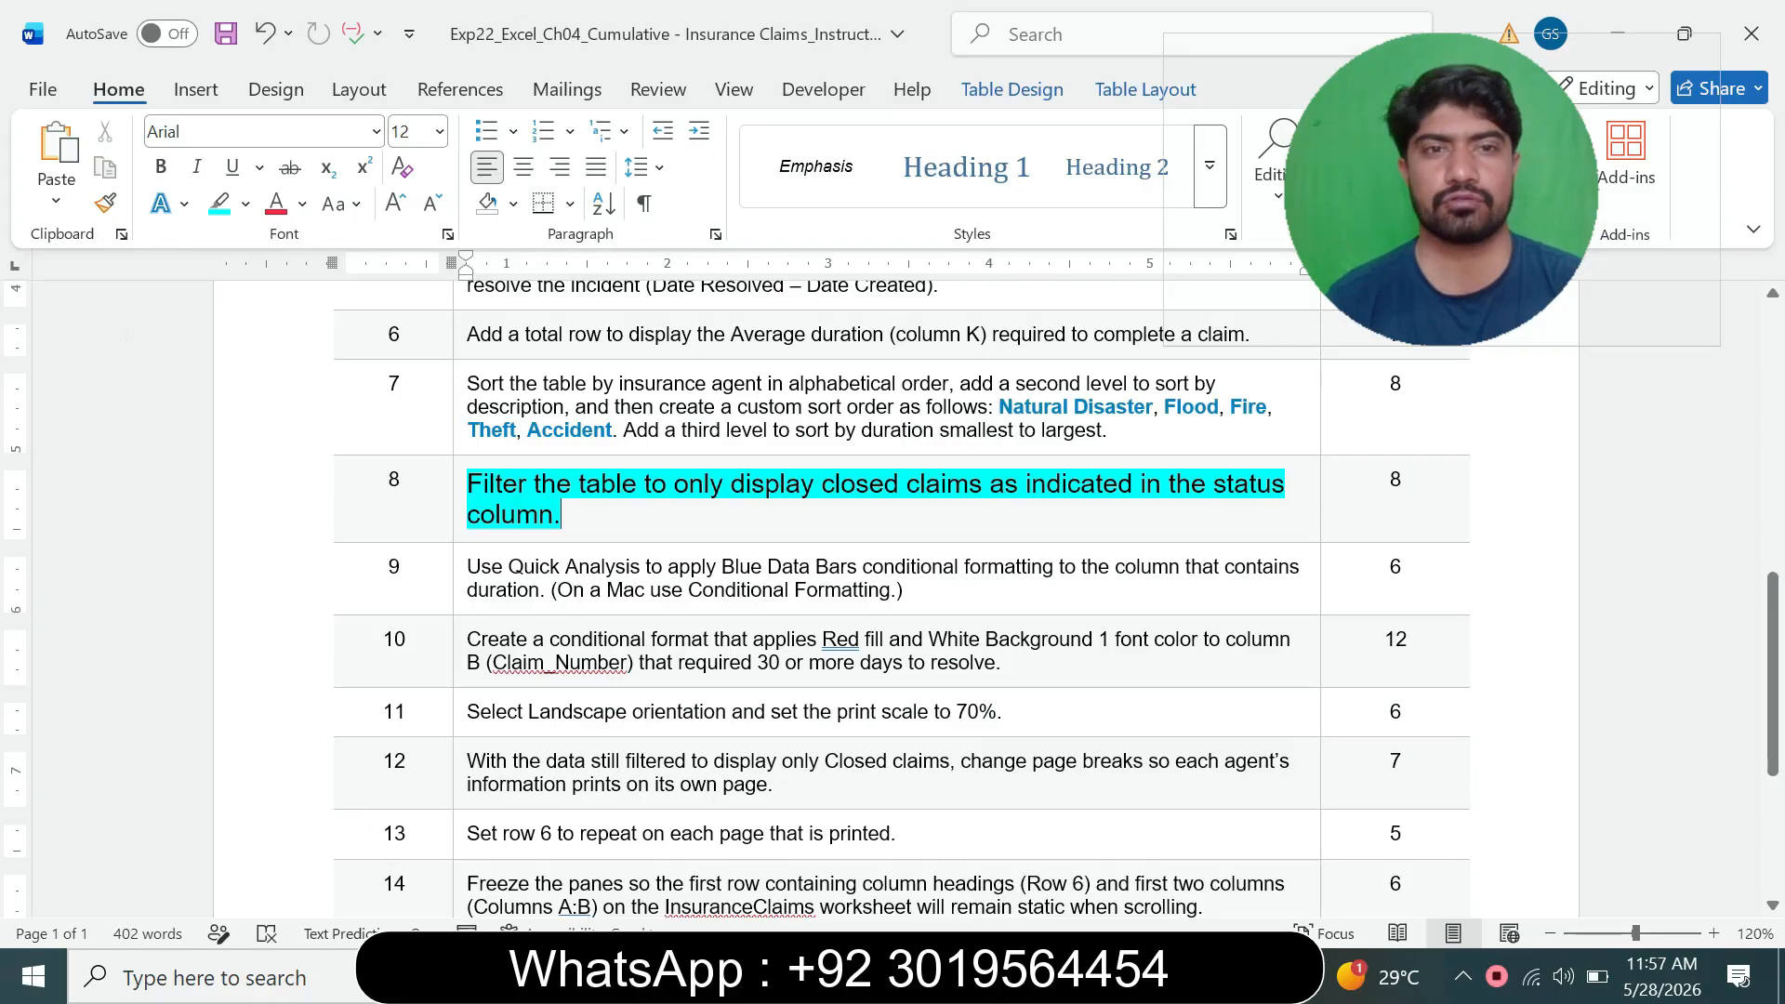
- Set the step 8 instruction text to 9 pt and remove its highlight color
{"action": "left_click", "coordinate": [458, 513]}
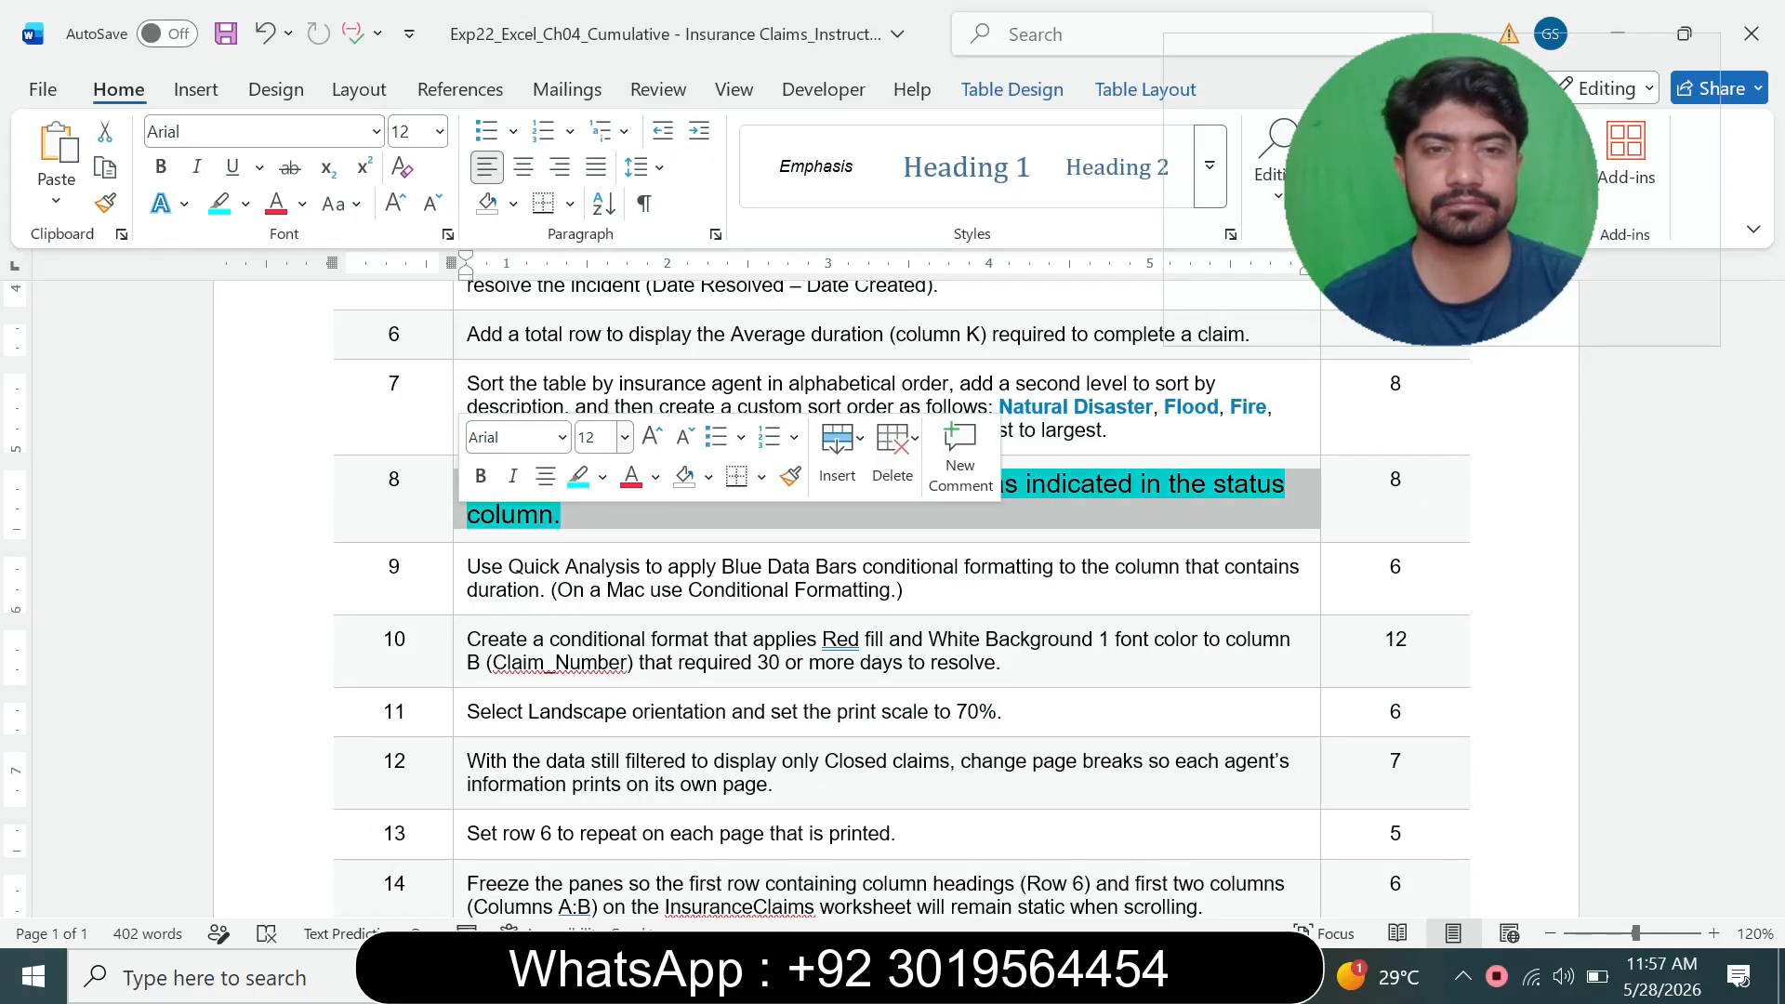
{"action": "left_click", "coordinate": [624, 438]}
{"action": "left_click", "coordinate": [593, 508]}
{"action": "left_click", "coordinate": [602, 476]}
{"action": "left_click", "coordinate": [644, 680]}
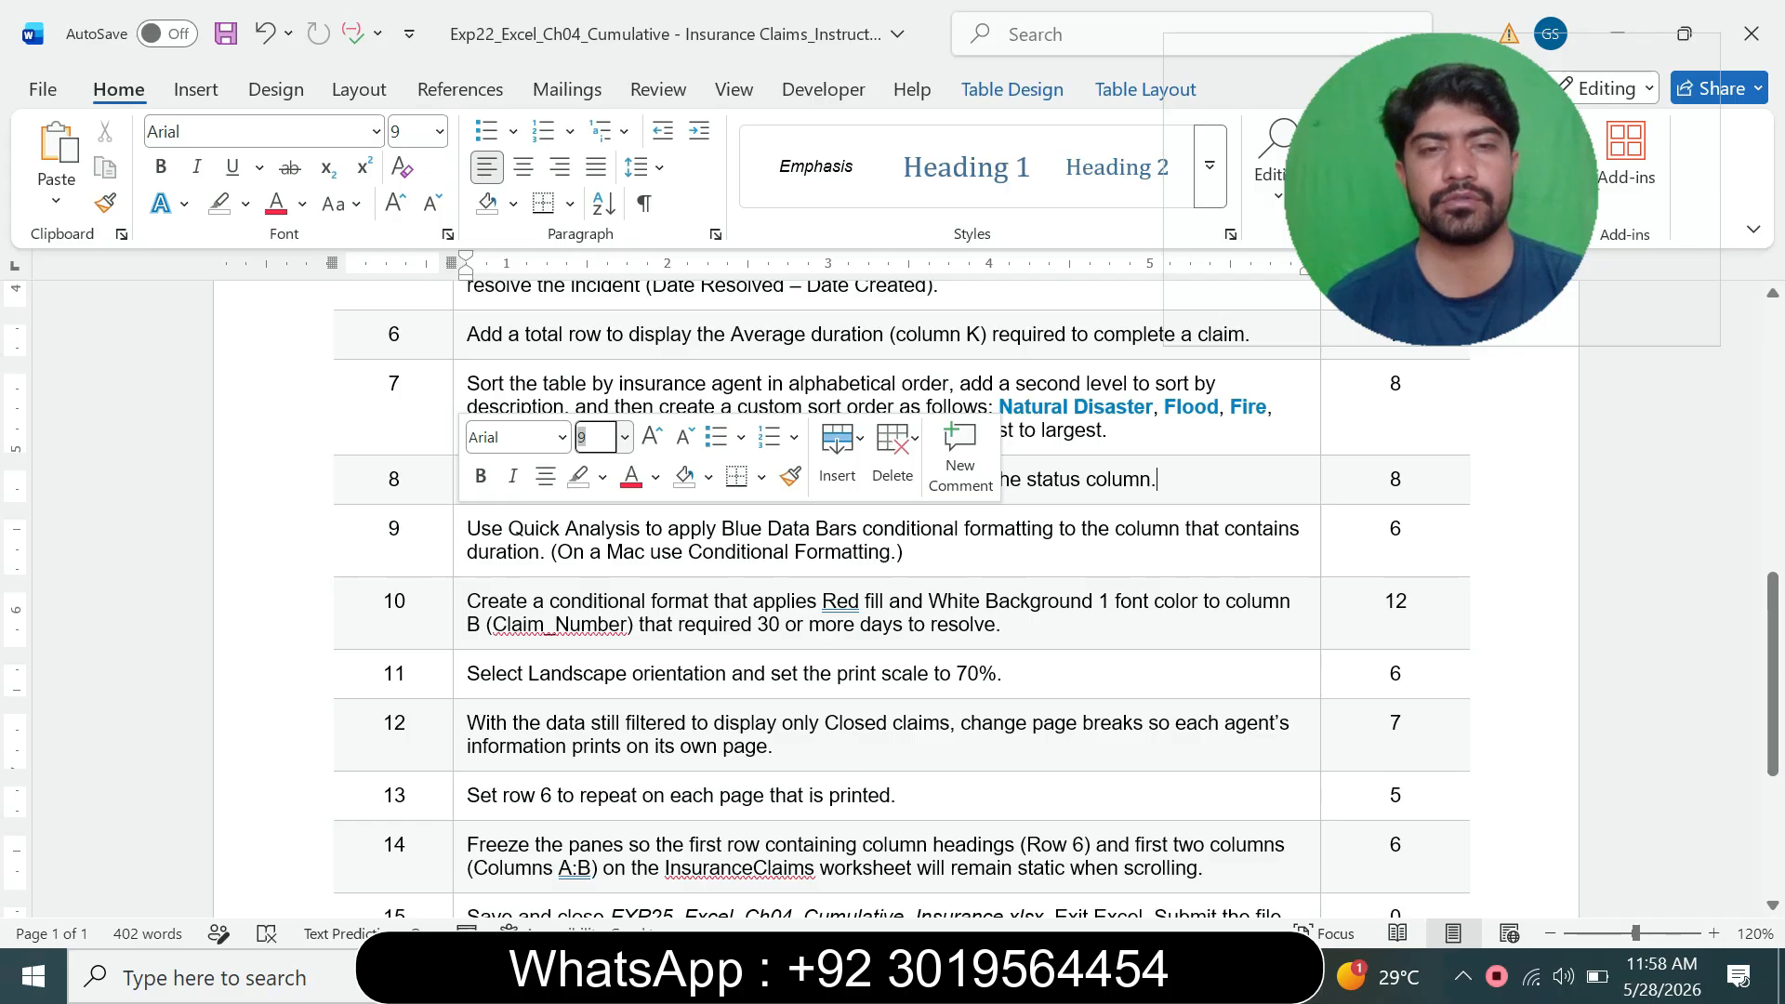
- Highlight the instruction table from step 9 through the Total Points row in turquoise
{"action": "left_click_drag", "start_coordinate": [467, 528], "coordinate": [772, 827]}
{"action": "left_click", "coordinate": [779, 875]}
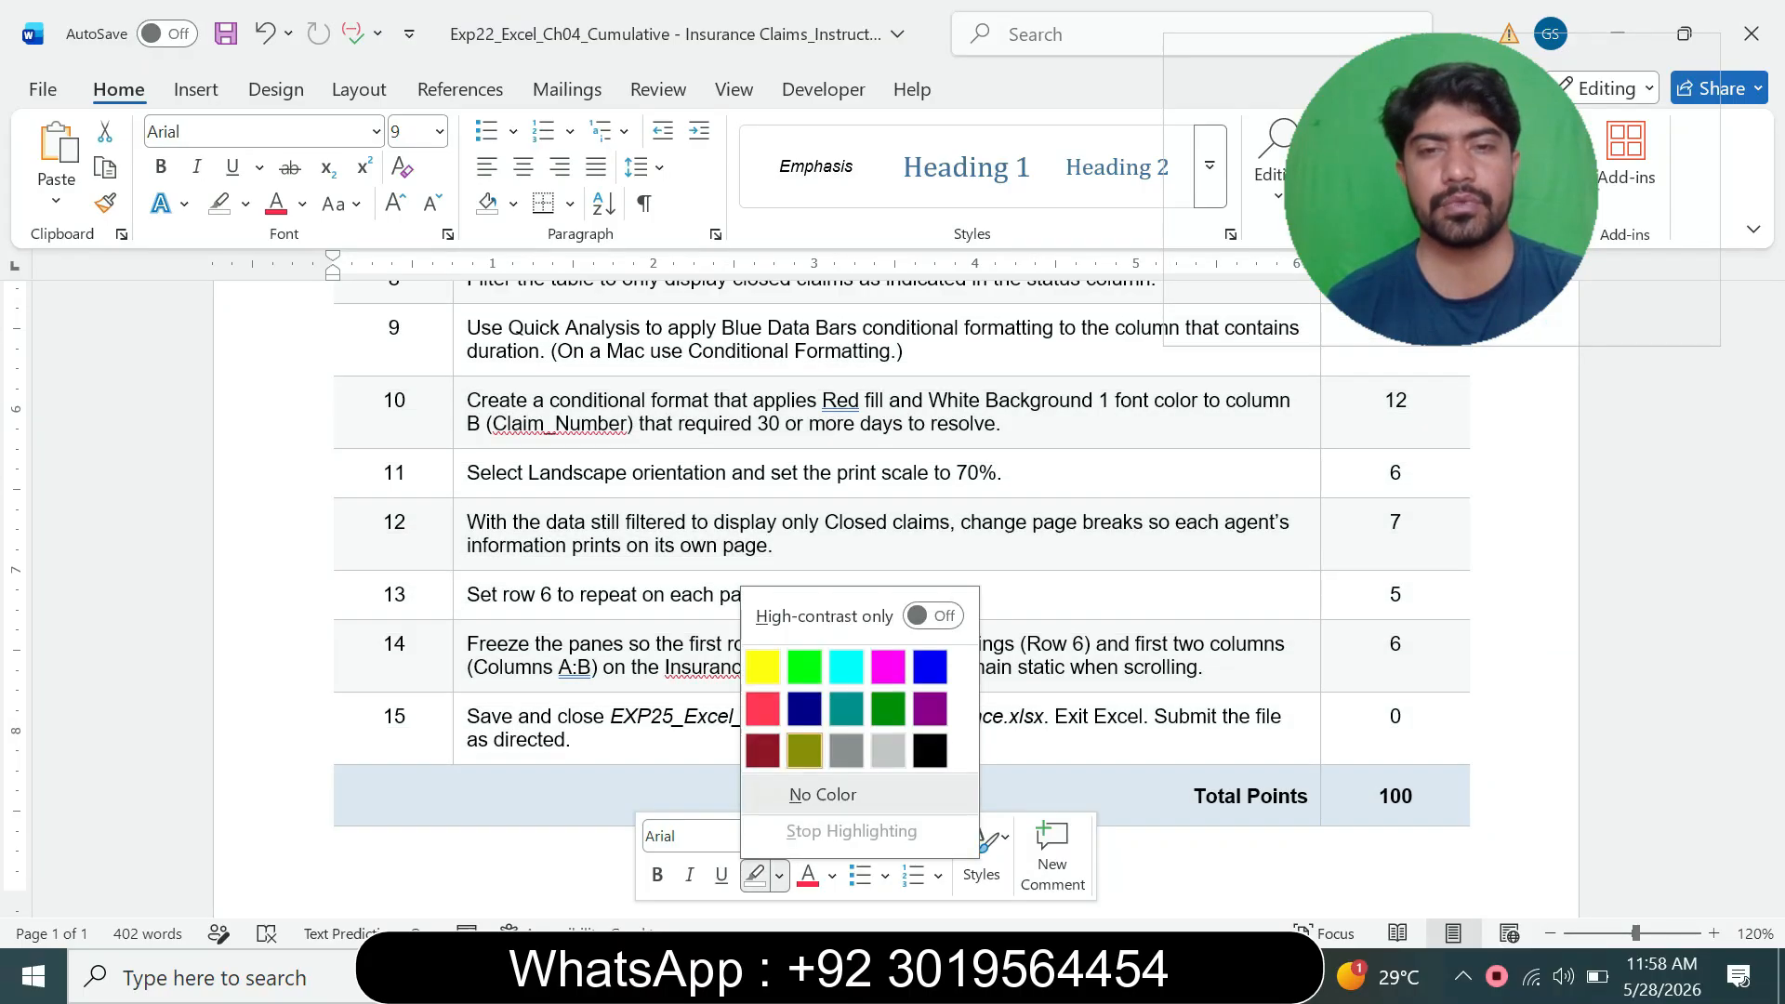
{"action": "left_click", "coordinate": [846, 665]}
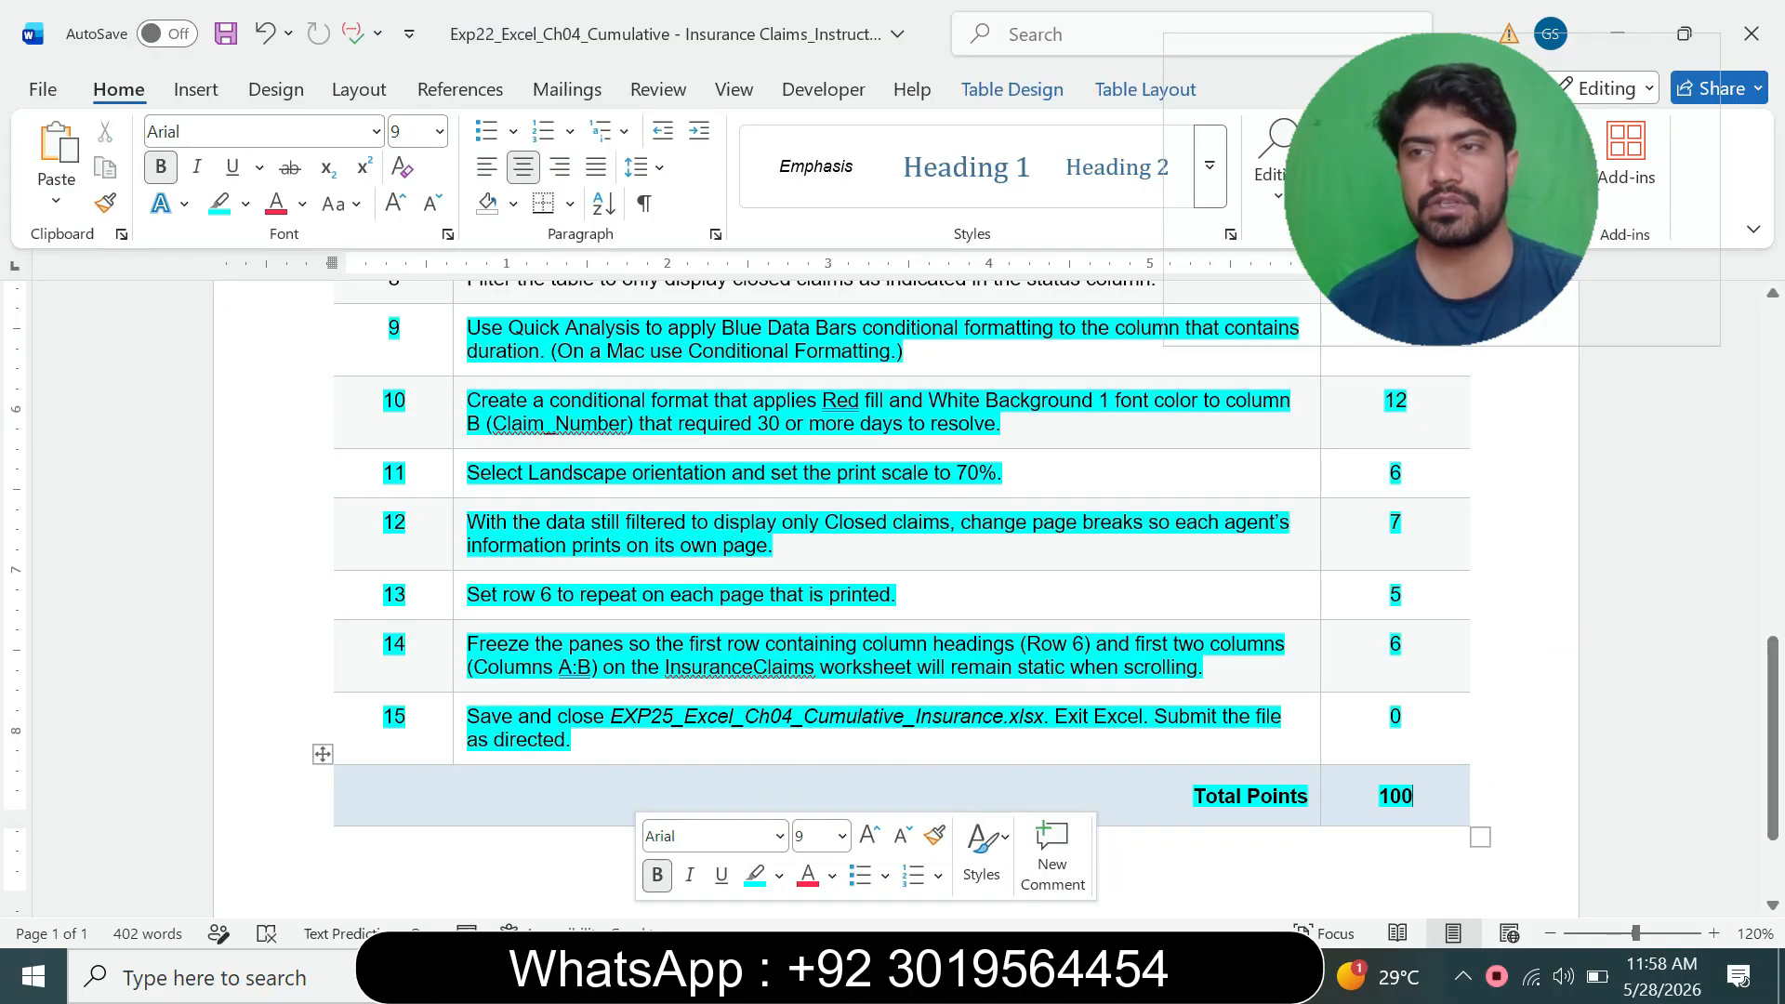
- Highlight everything from the document title down through the step 8 instruction in turquoise
{"action": "scroll", "coordinate": [892, 595], "scroll_direction": "up", "scroll_amount": 2}
{"action": "scroll", "coordinate": [892, 600], "scroll_direction": "up", "scroll_amount": 3}
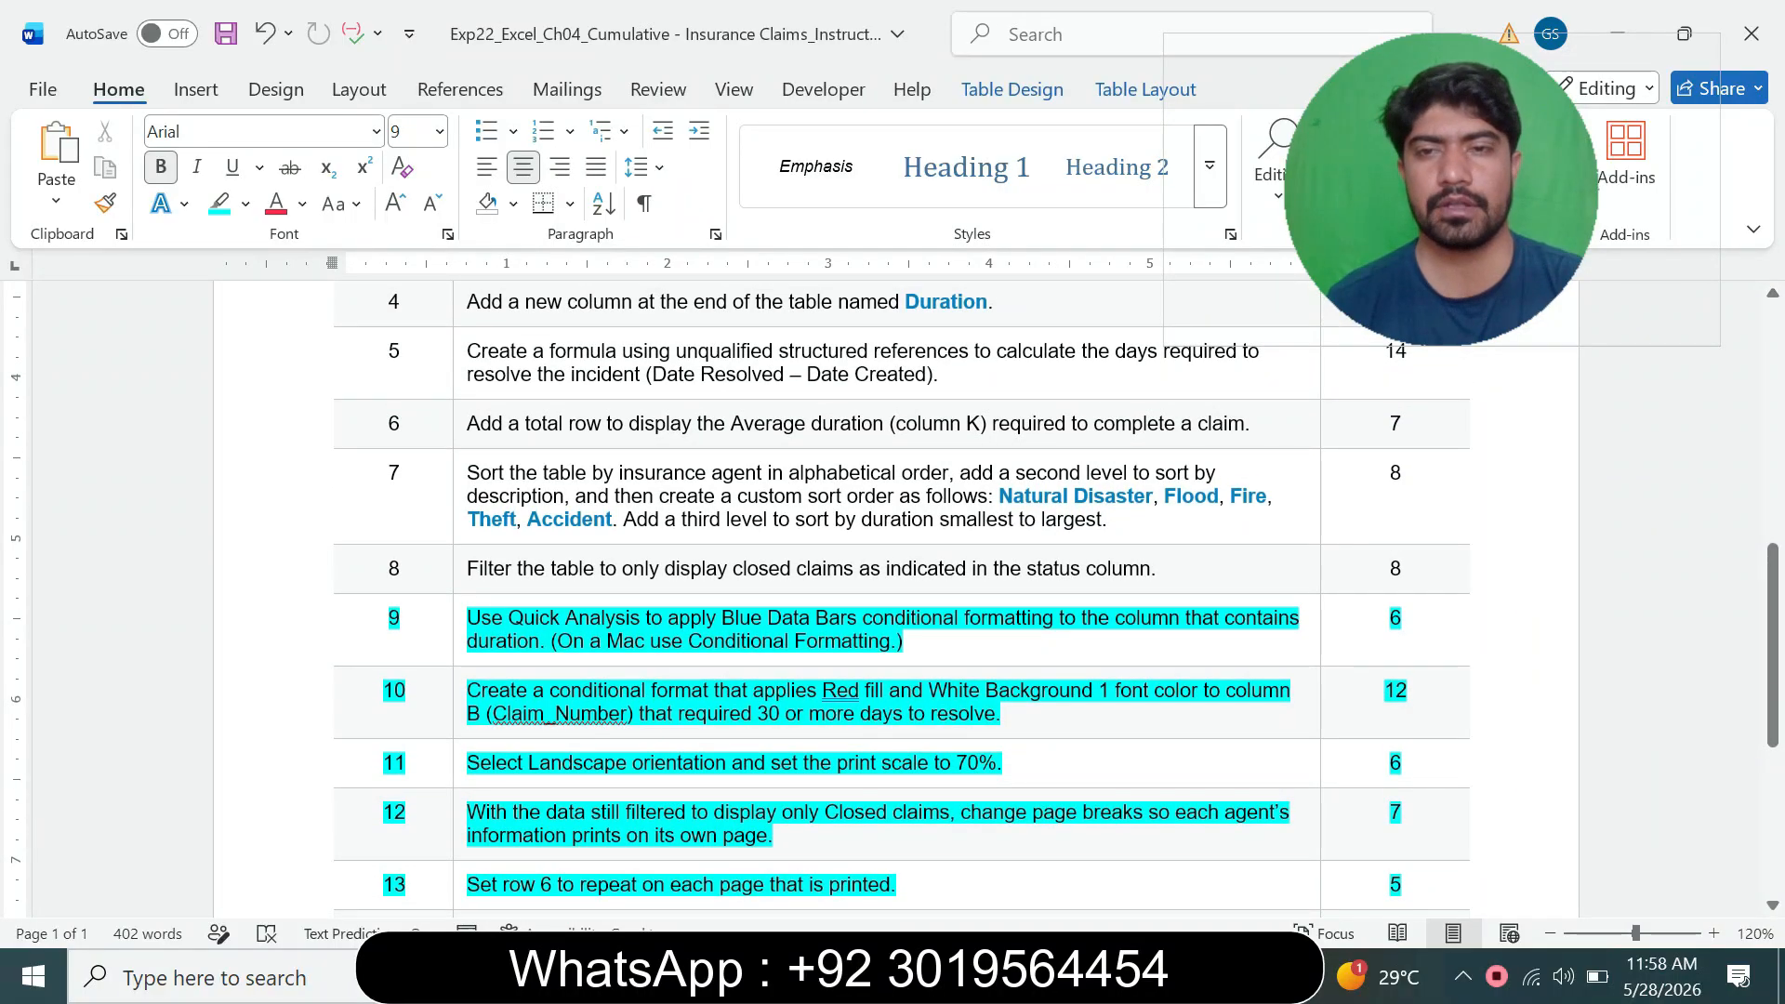
{"action": "left_click_drag", "start_coordinate": [1159, 569], "coordinate": [520, 283]}
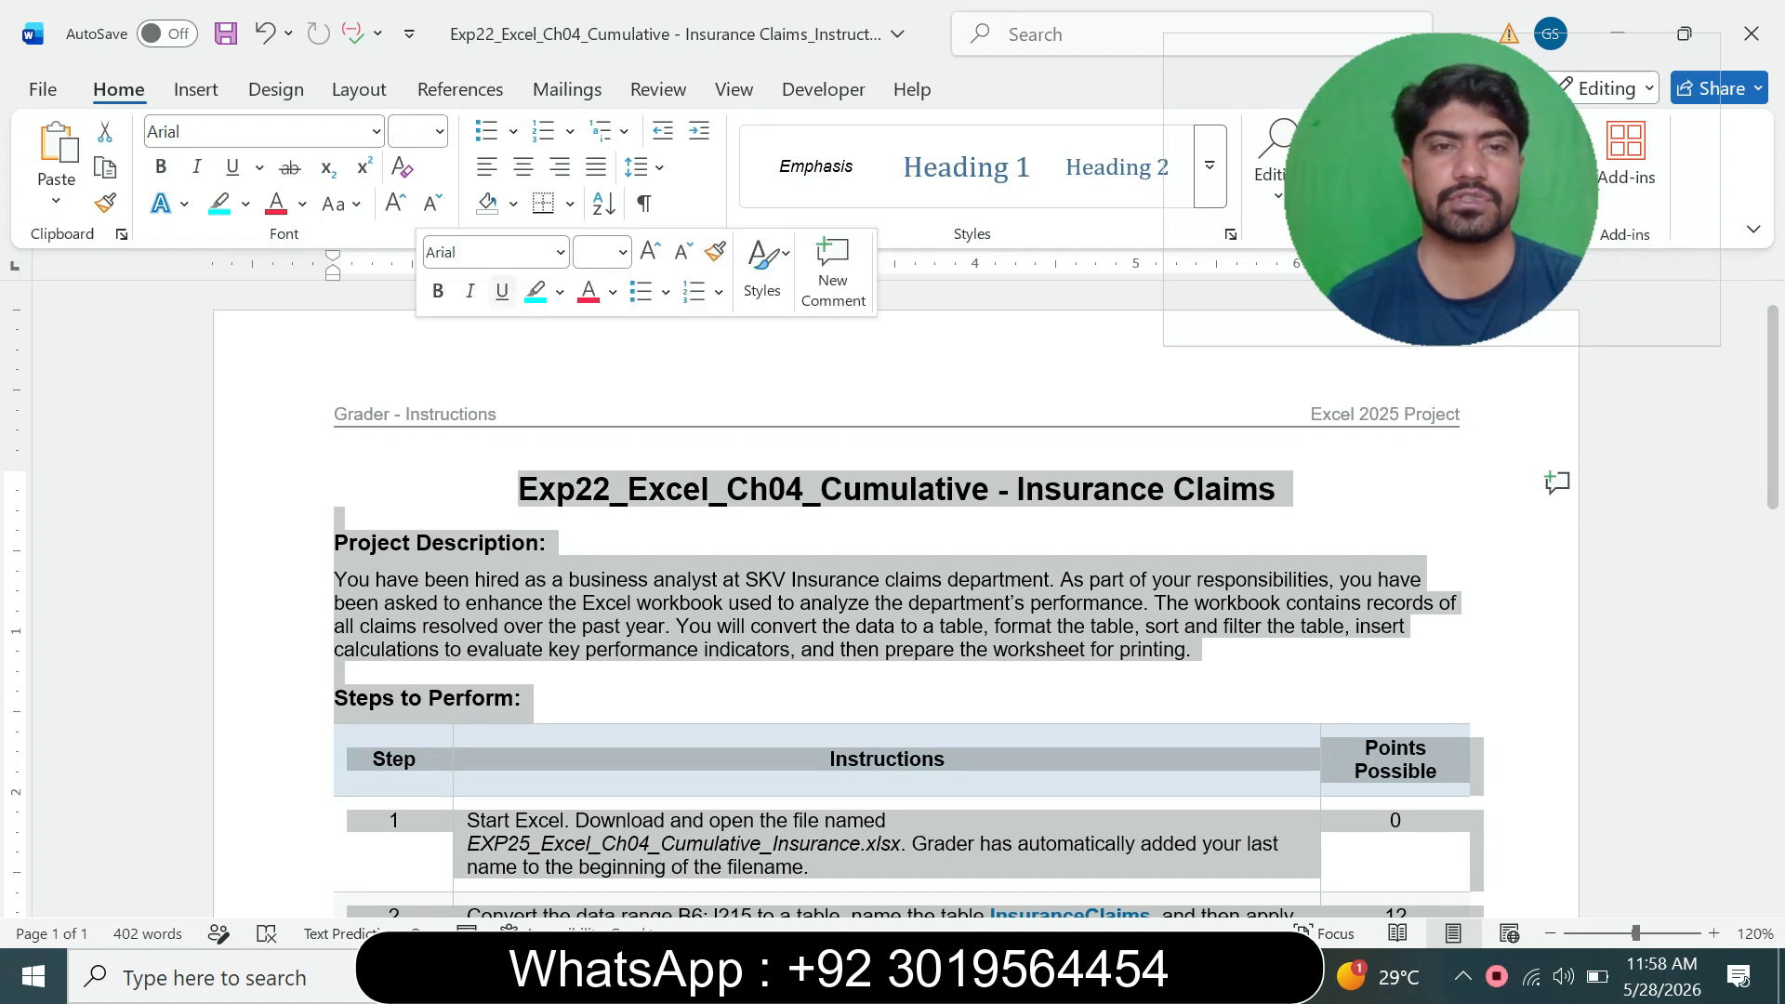
{"action": "left_click", "coordinate": [536, 291]}
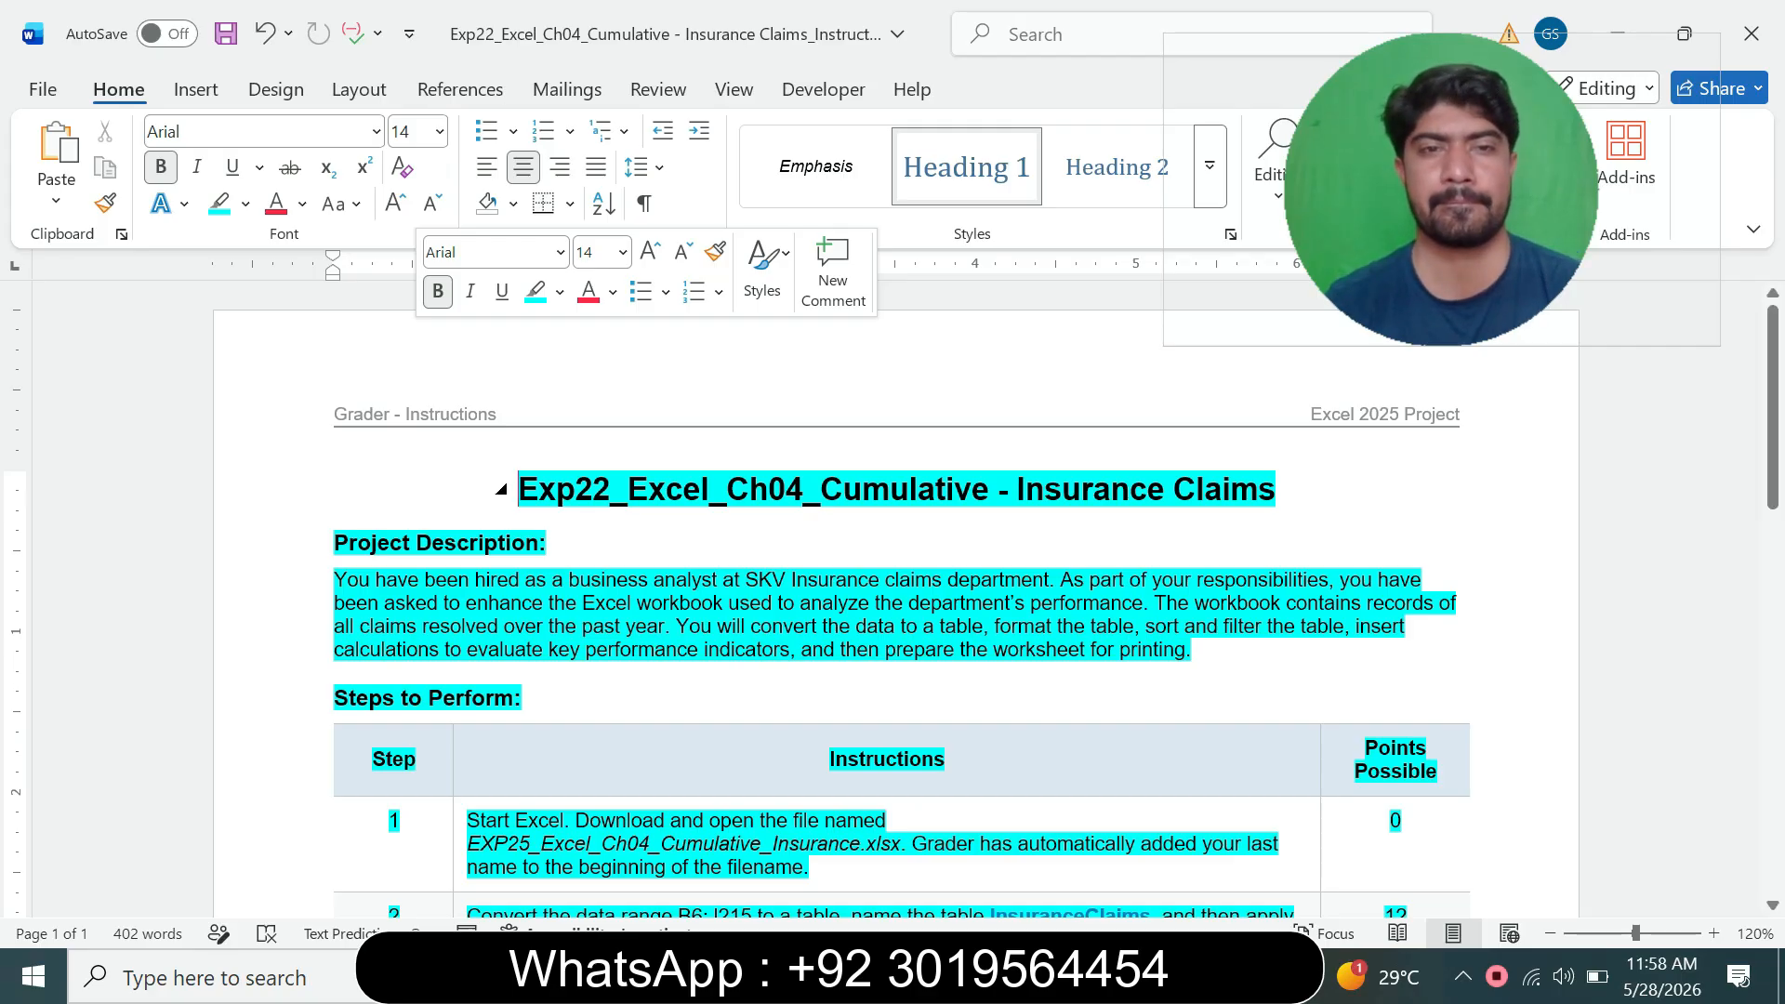
- Select the document title line, then switch to Excel and select cell E12 in the claims table
{"action": "left_click", "coordinate": [539, 489]}
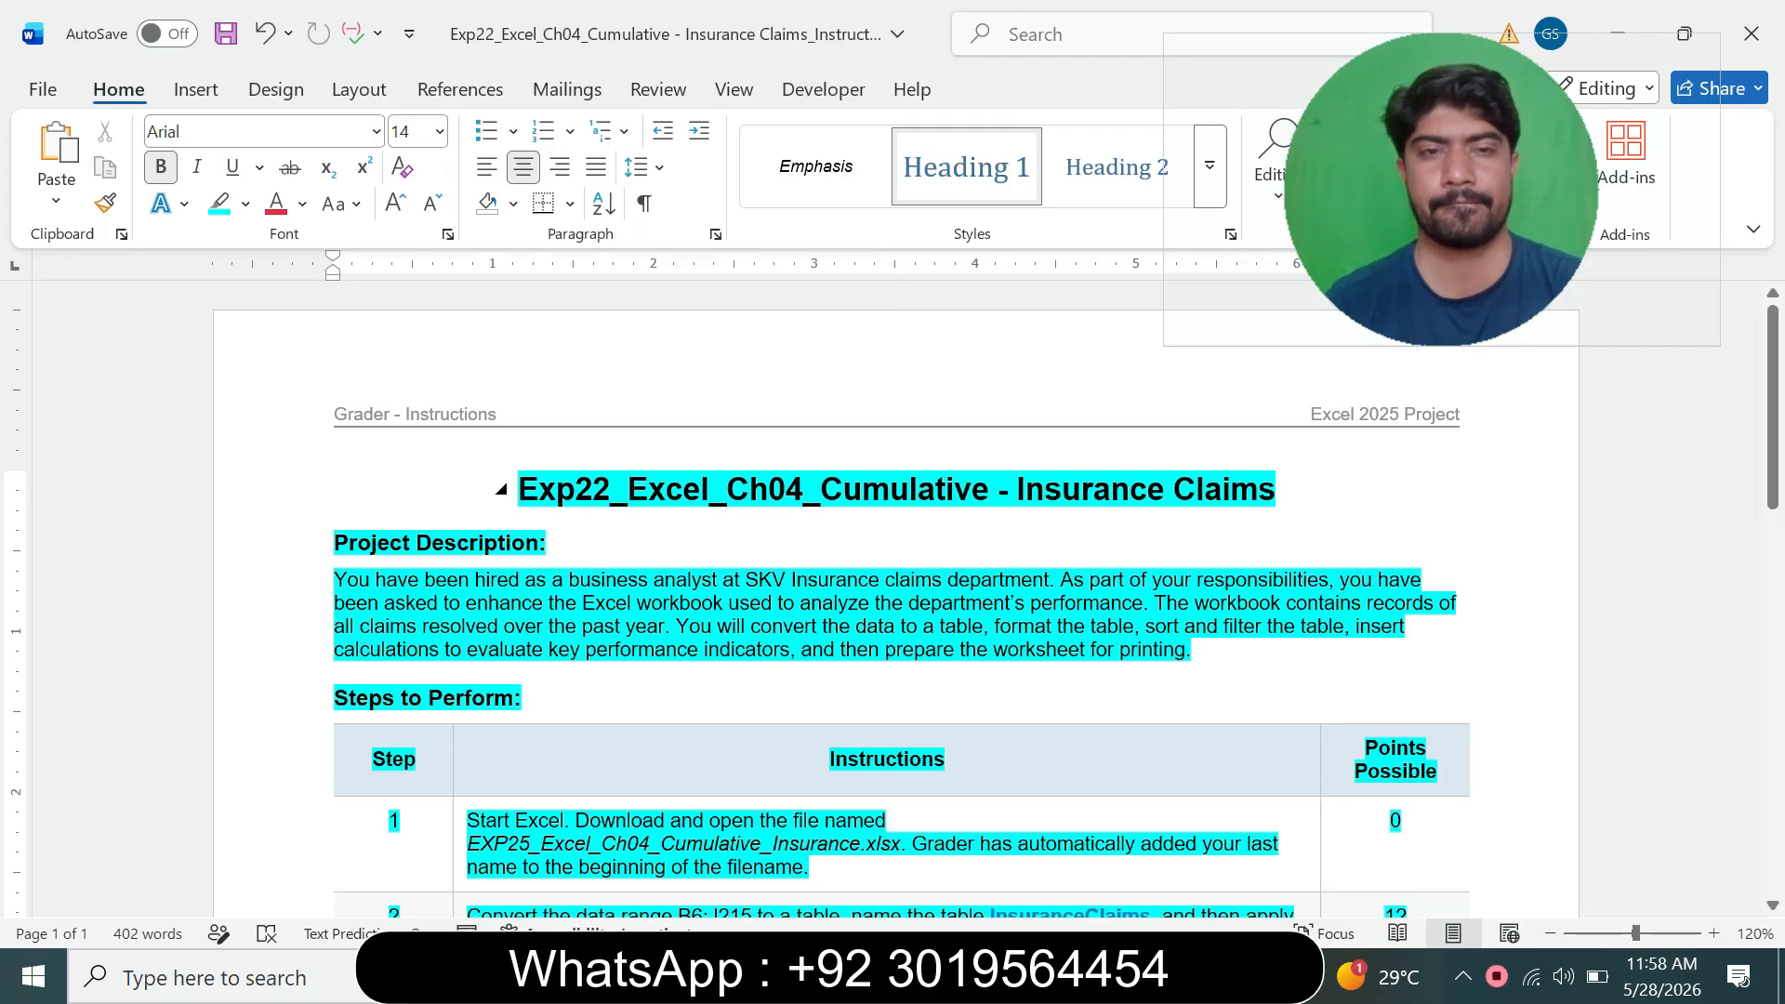
{"action": "left_click_drag", "start_coordinate": [517, 489], "coordinate": [1292, 489]}
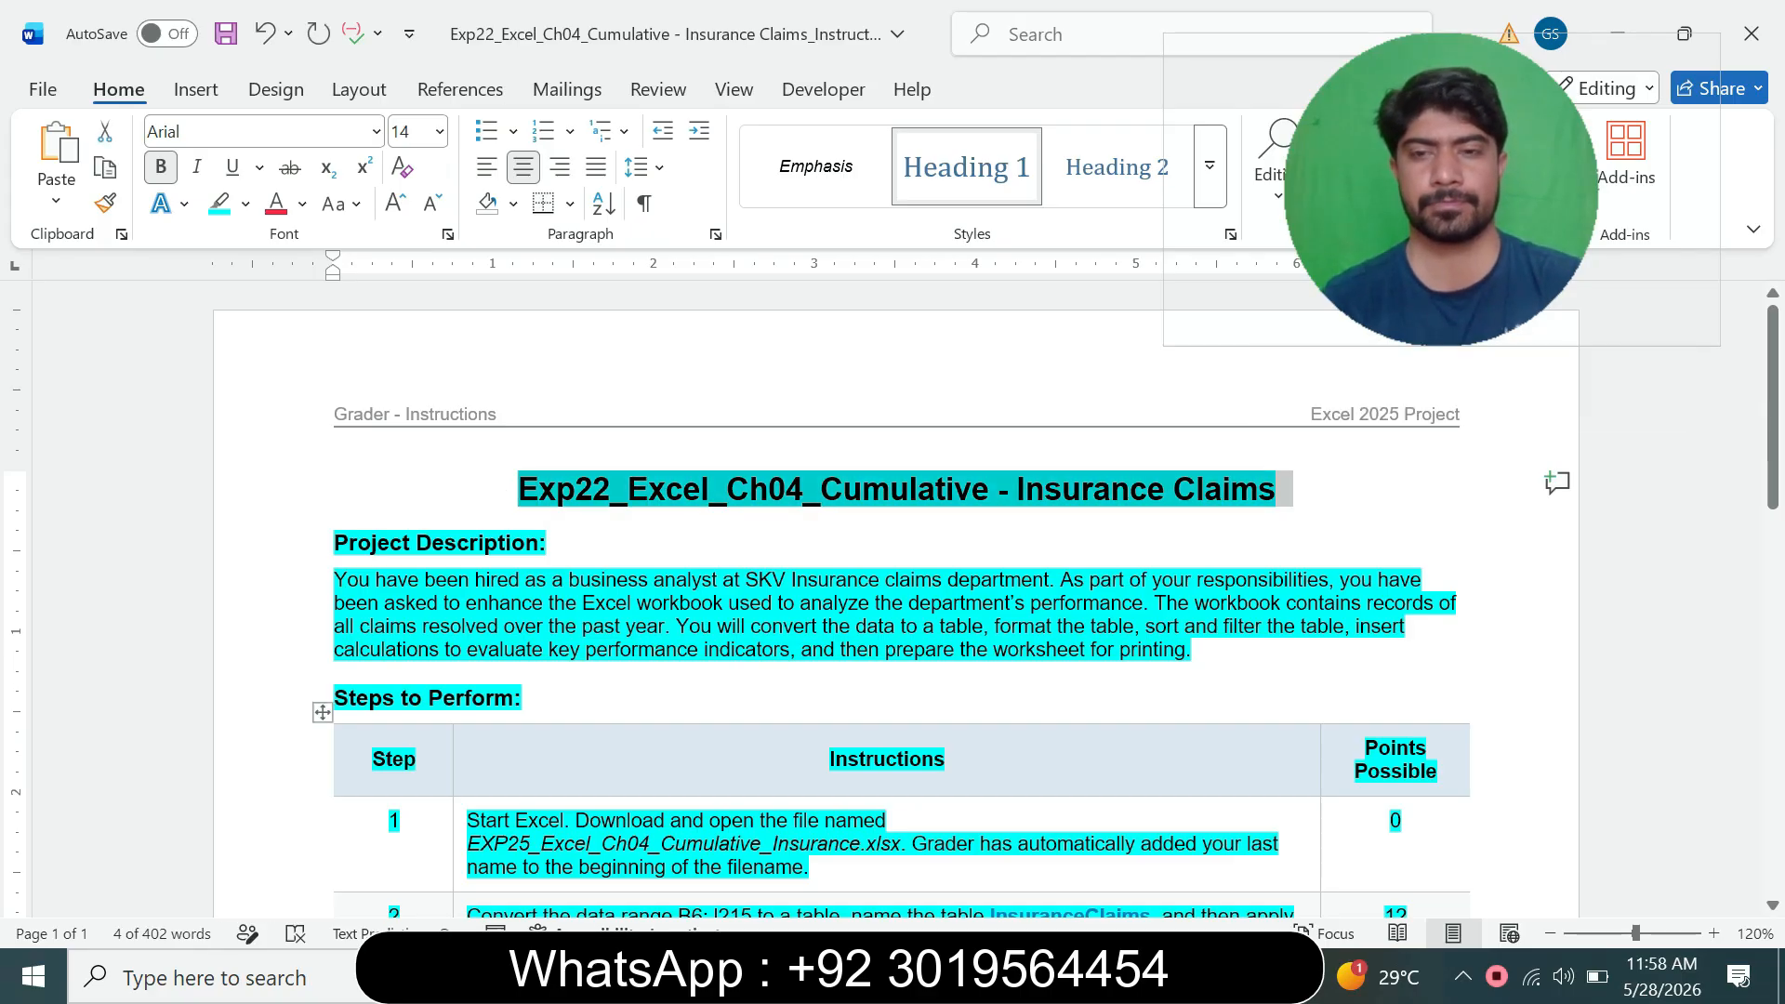
{"action": "key", "text": "alt+Tab"}
{"action": "left_click", "coordinate": [641, 652]}
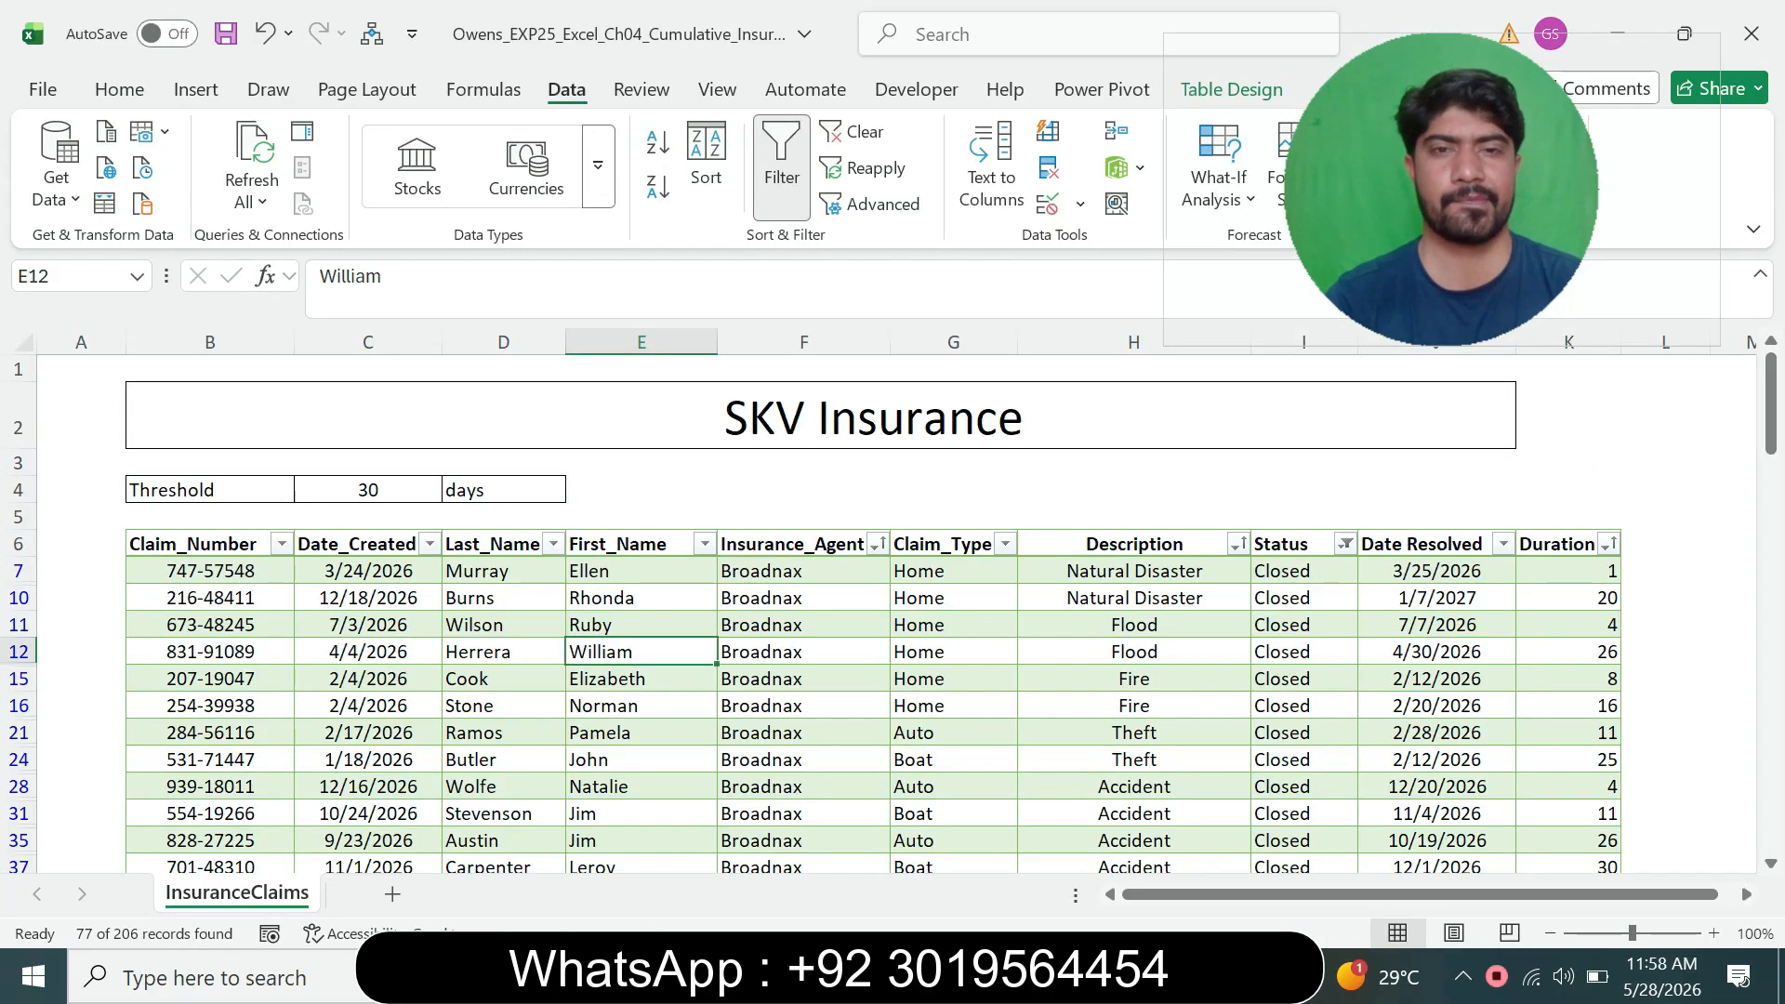